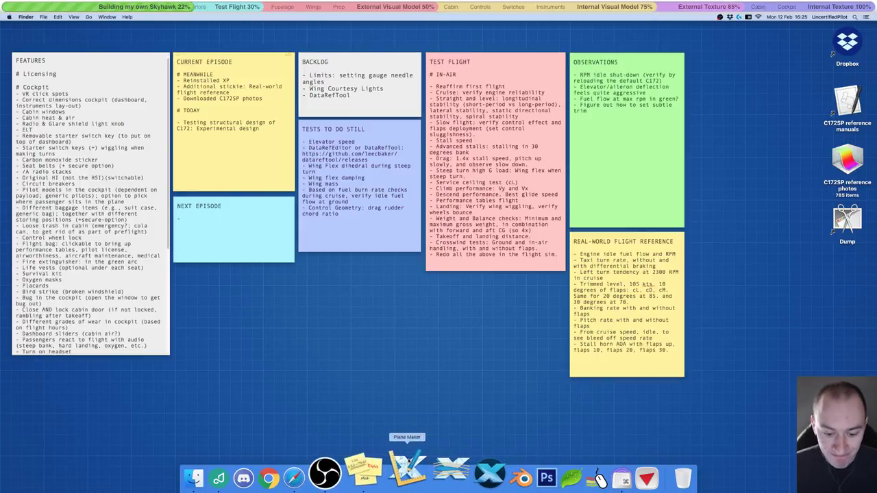
# Launch Plane Maker and move its window over so it sits beside the desktop icons.
pyautogui.click(408, 461)
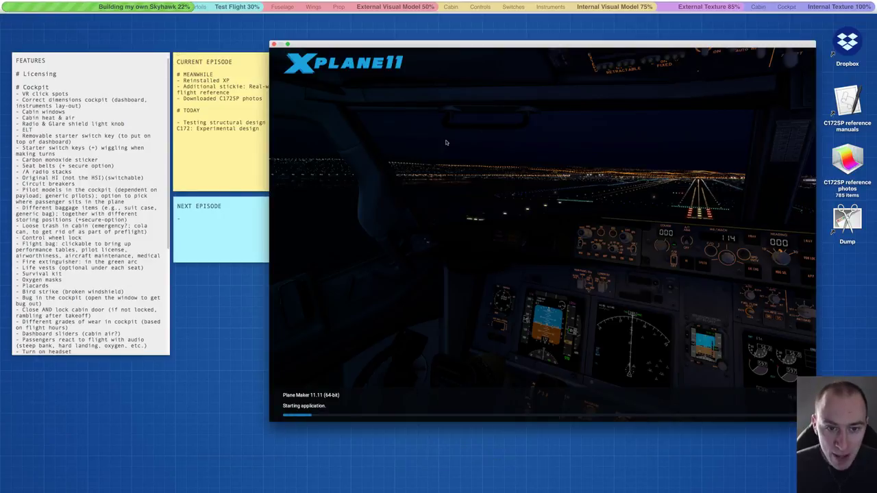
pyautogui.moveTo(436, 43); pyautogui.dragTo(399, 45)
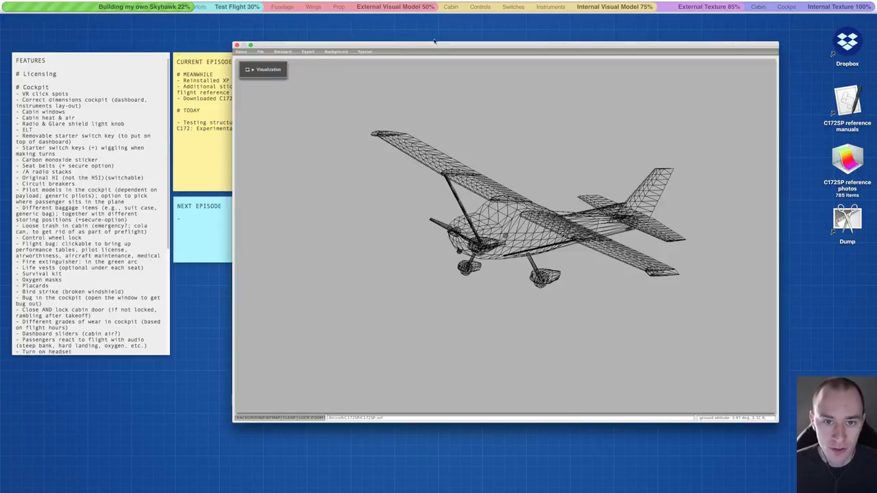
pyautogui.moveTo(434, 41); pyautogui.dragTo(305, 42)
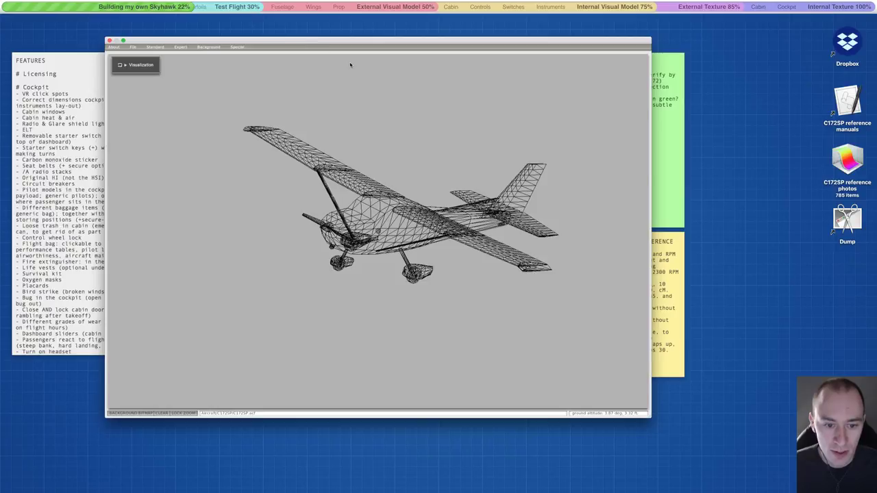
# Launch X-Plane 11 and start a new flight in the Cessna Skyhawk C172SP with the time of day at 12:00 local.
pyautogui.click(388, 456)
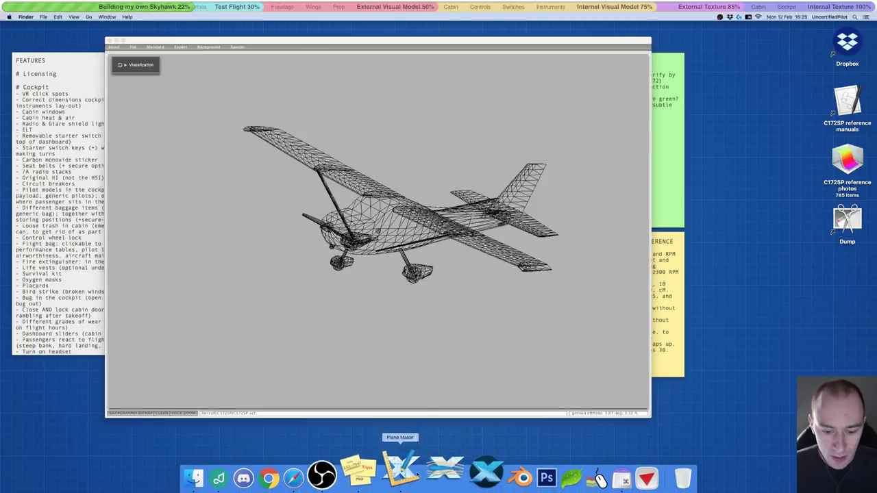
pyautogui.click(401, 469)
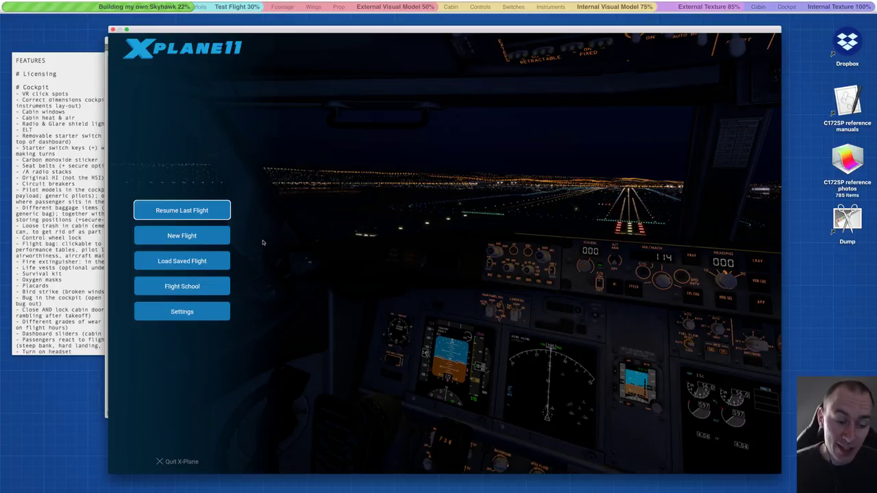
pyautogui.click(198, 235)
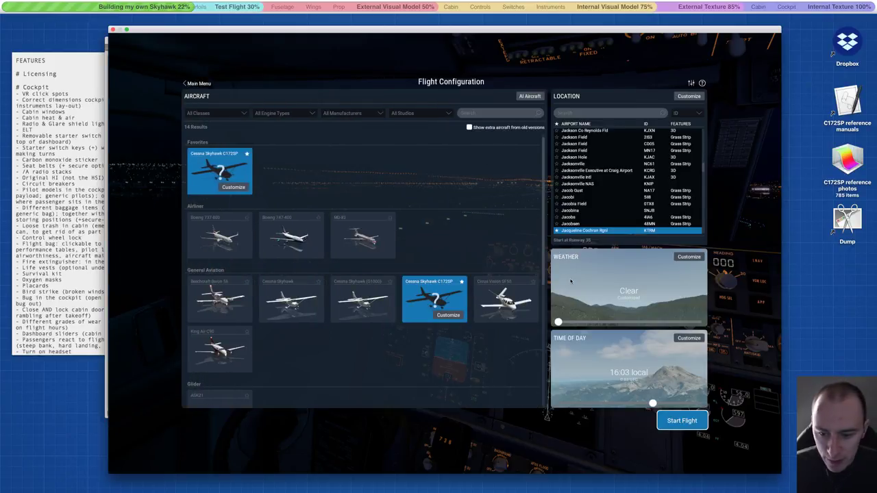
pyautogui.moveTo(653, 404); pyautogui.dragTo(628, 401)
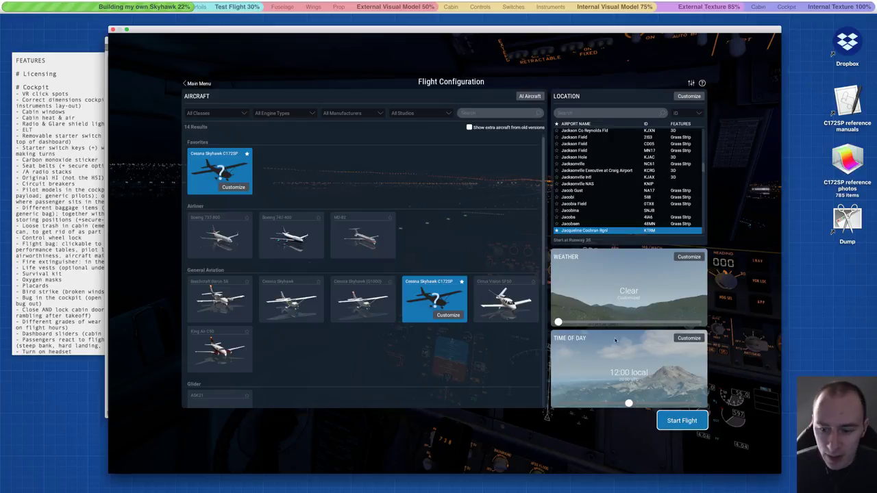
pyautogui.click(686, 421)
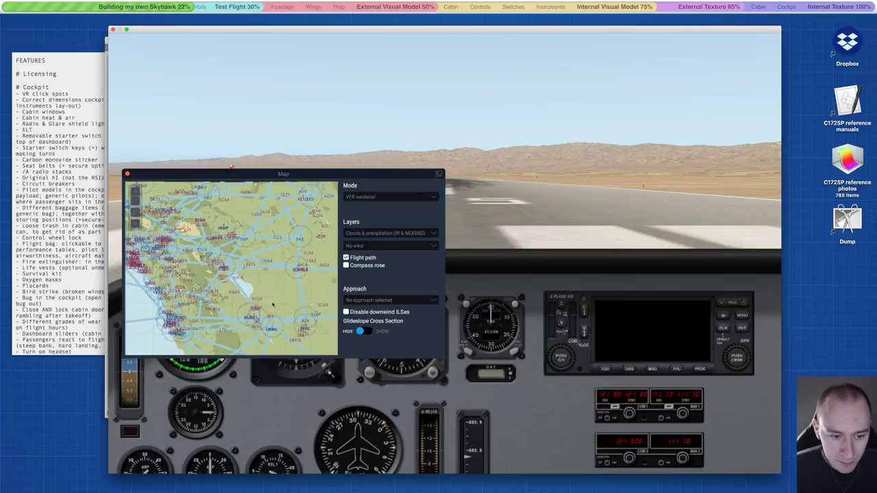
# Place the Cessna Skyhawk C172SP in the air by raising its altitude on the map, and close the map.
pyautogui.click(222, 268)
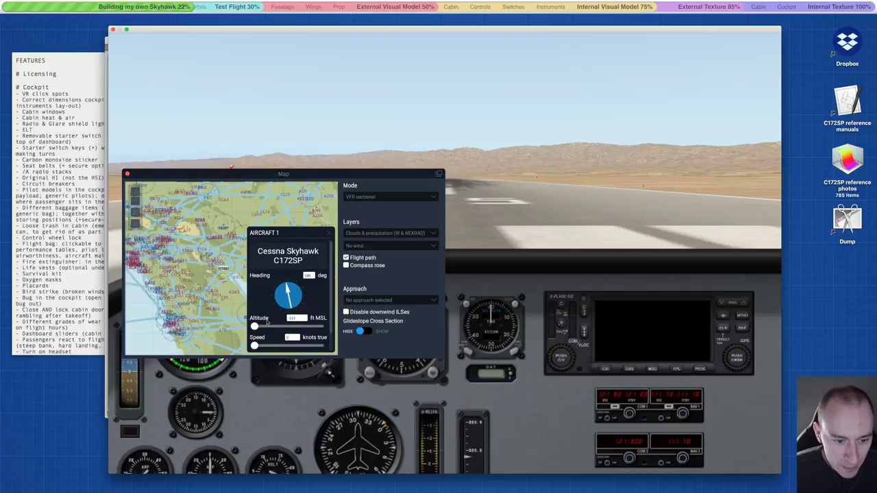
pyautogui.moveTo(268, 327); pyautogui.dragTo(274, 326)
pyautogui.click(330, 238)
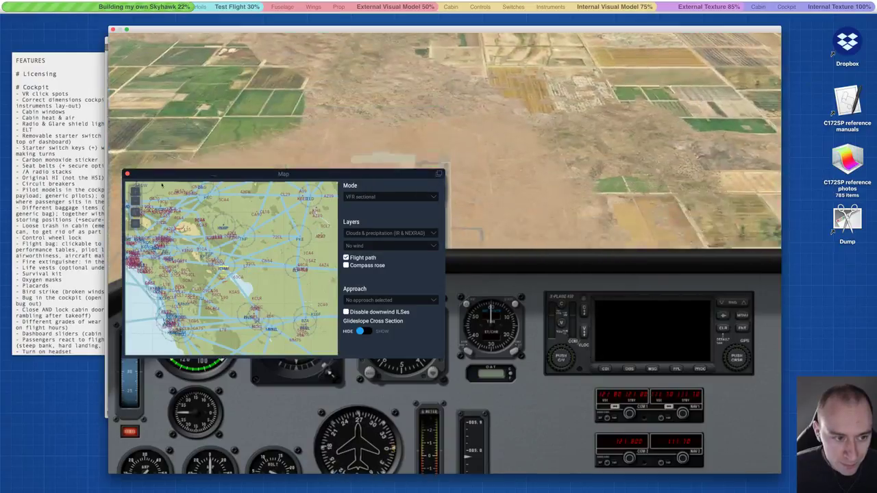
pyautogui.click(127, 175)
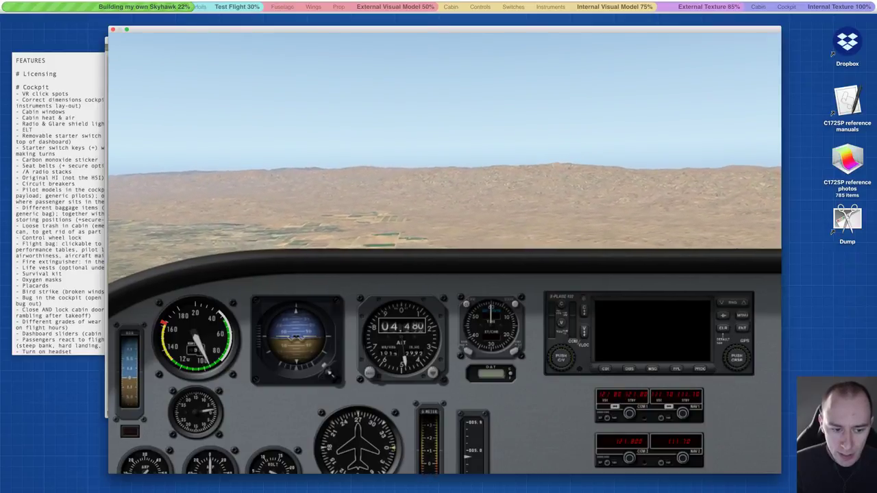
# Check the lower instrument panel, switch to an external view of the aircraft, and show the flight-model force lines.
pyautogui.press('Down')
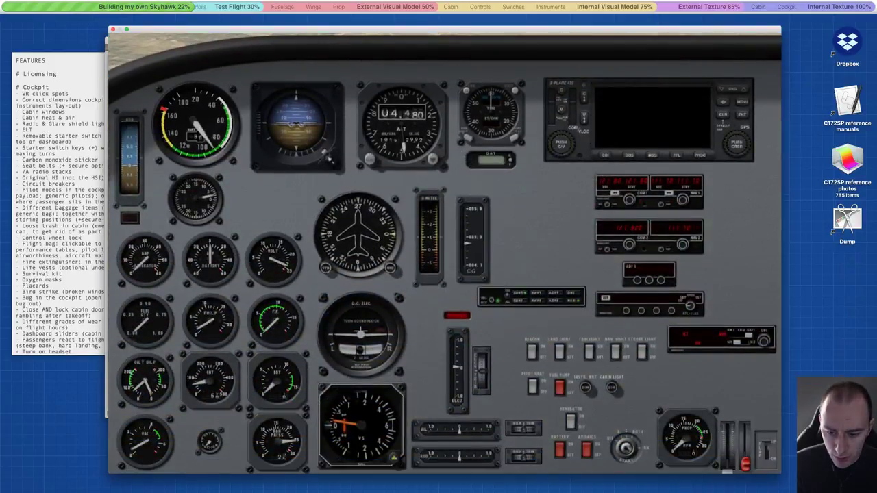
pyautogui.press('Up')
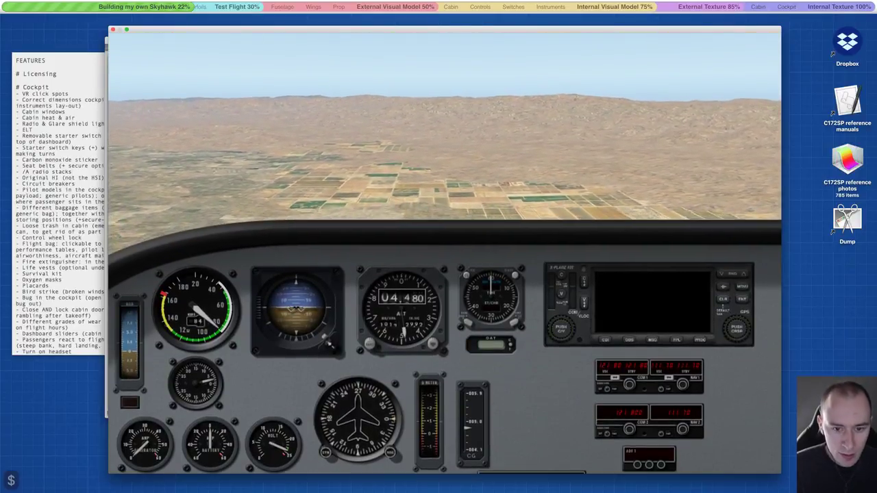
pyautogui.hotkey('shift', '5')
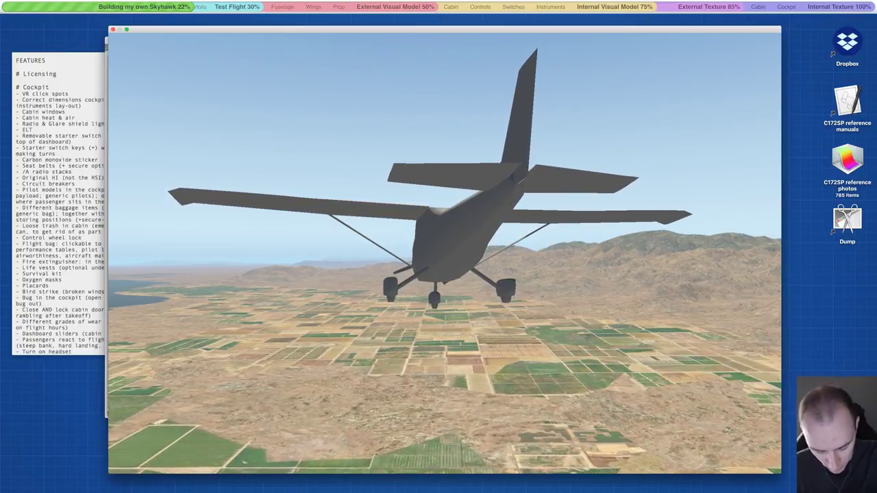
pyautogui.hotkey('ctrl', 'm')
pyautogui.hotkey('ctrl', 'm')
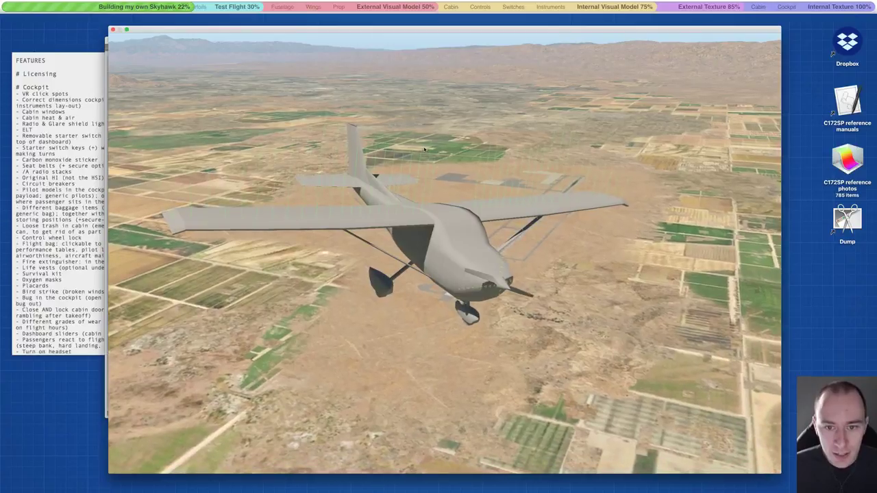
# Orbit around the flying aircraft and magnify the force lines near its wing and tail.
pyautogui.moveTo(398, 163)
pyautogui.mouseDown()
pyautogui.moveTo(377, 164)
pyautogui.moveTo(432, 163)
pyautogui.moveTo(386, 163)
pyautogui.mouseUp()
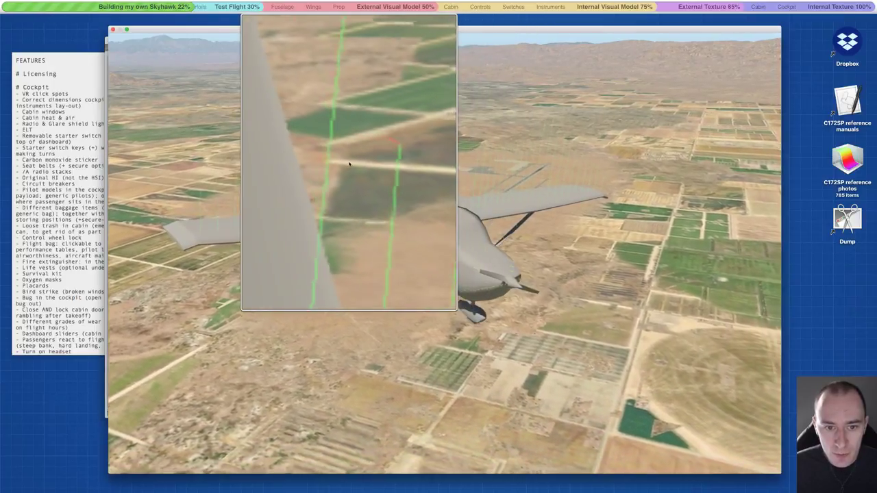
pyautogui.press('alt+super+8')
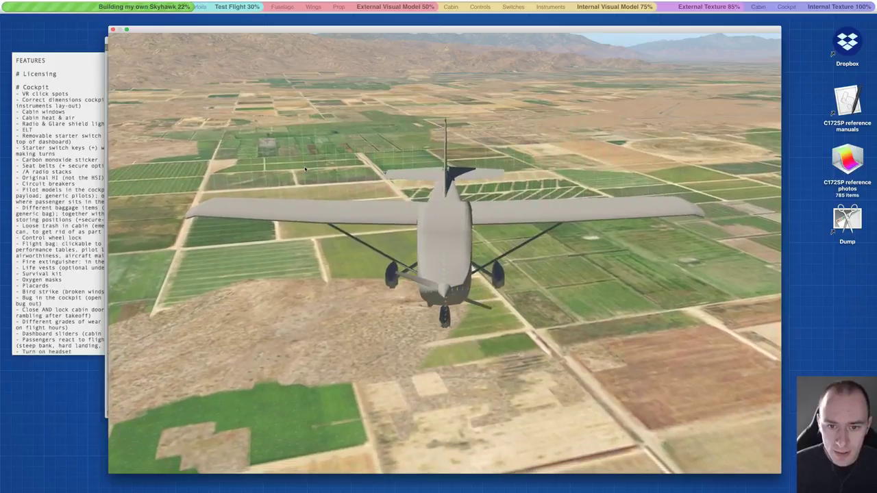
pyautogui.keyDown('ctrl'); pyautogui.scroll(5, 468, 171); pyautogui.keyUp('ctrl')
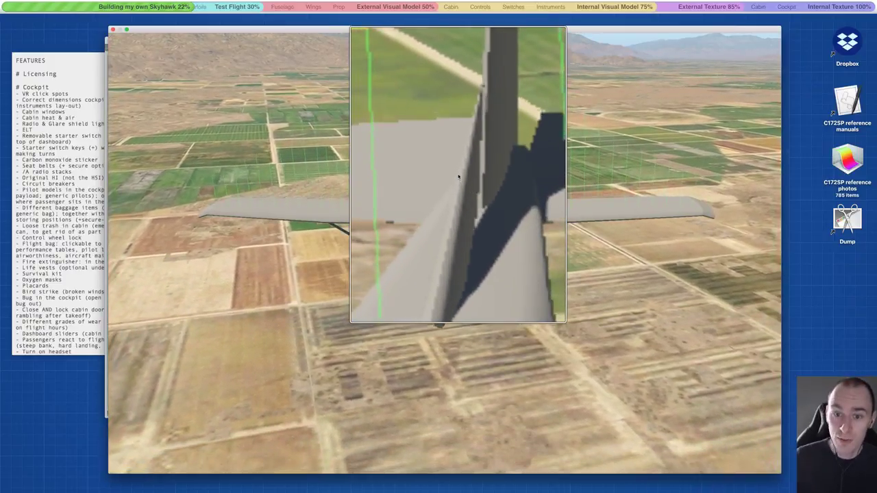
pyautogui.press('alt+super+8')
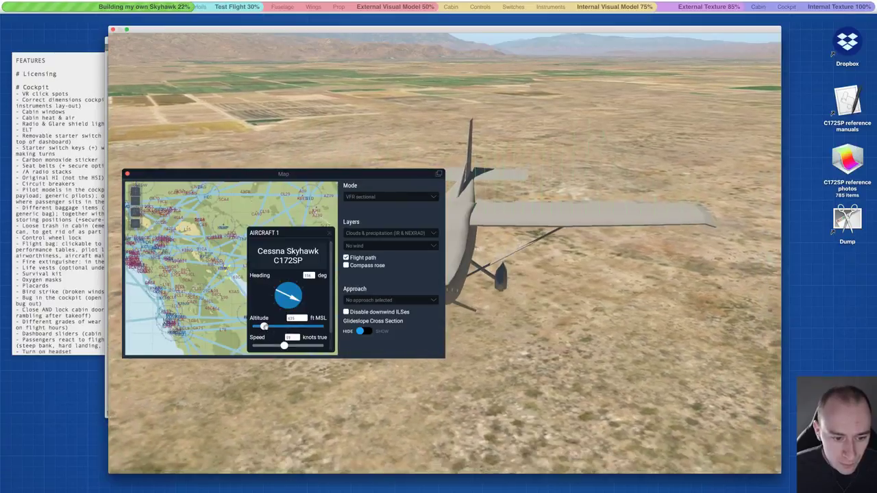
# Raise the aircraft's altitude on the map and cycle the flight-model force lines until they are hidden.
pyautogui.moveTo(264, 326); pyautogui.dragTo(275, 326)
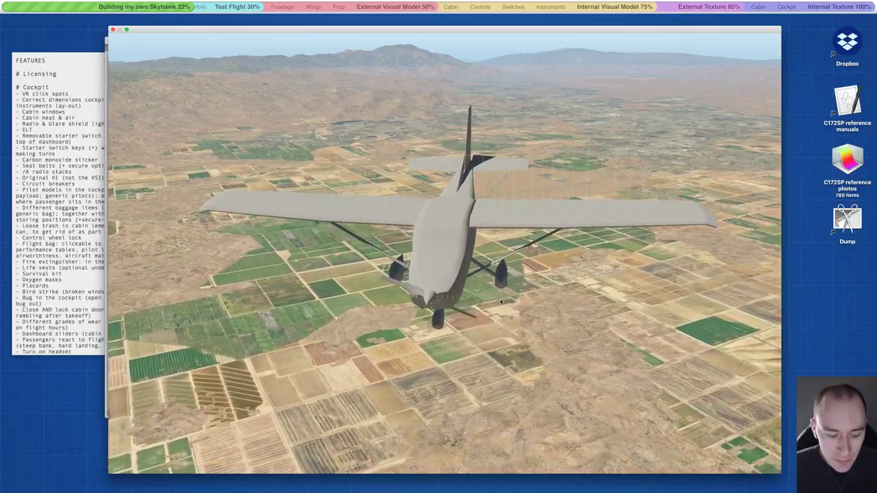
pyautogui.hotkey('ctrl', 'm')
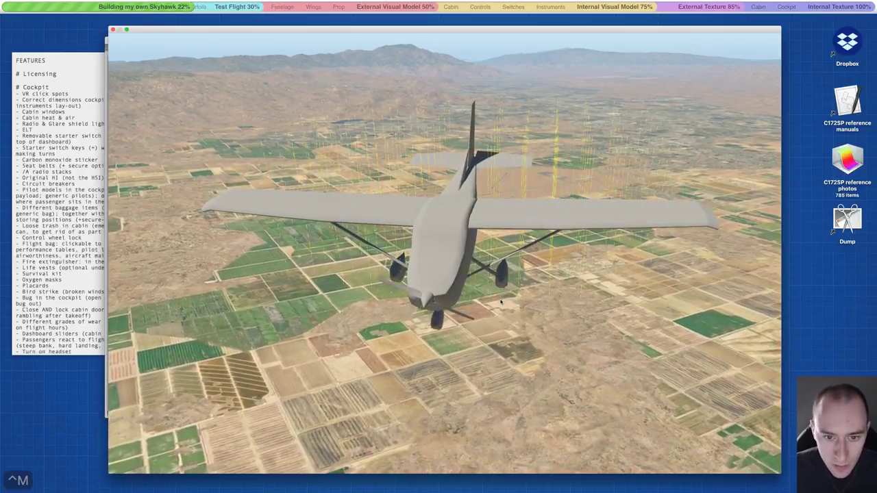
pyautogui.hotkey('ctrl', 'm')
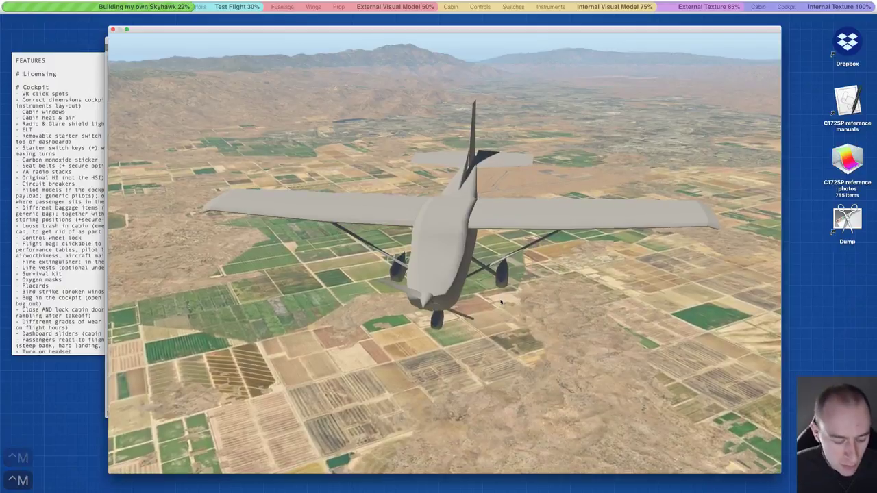
# Return to the forward cockpit view and turn on the battery switch on the lower instrument panel.
pyautogui.hotkey('alt', 'w')
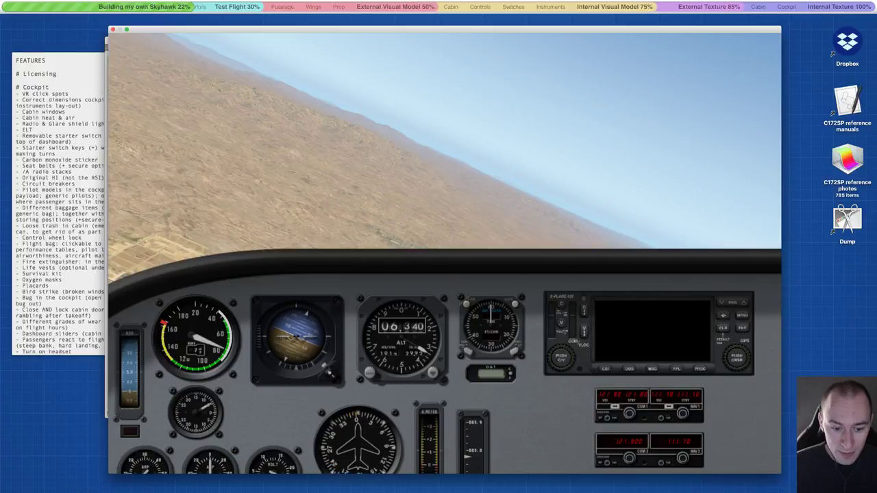
pyautogui.press('Down')
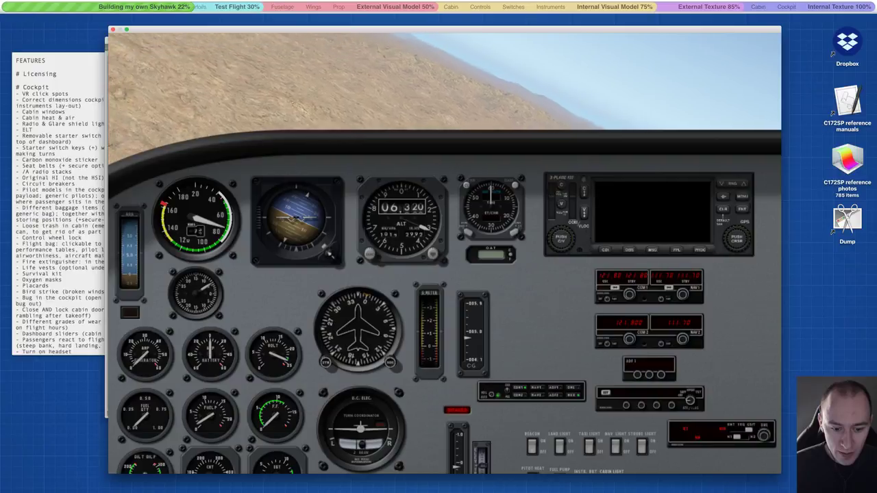
pyautogui.press('Up')
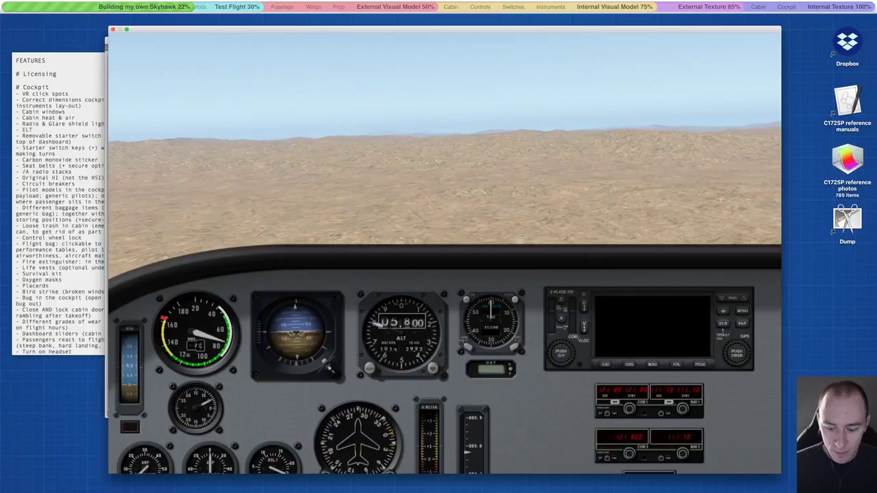
pyautogui.press('Down')
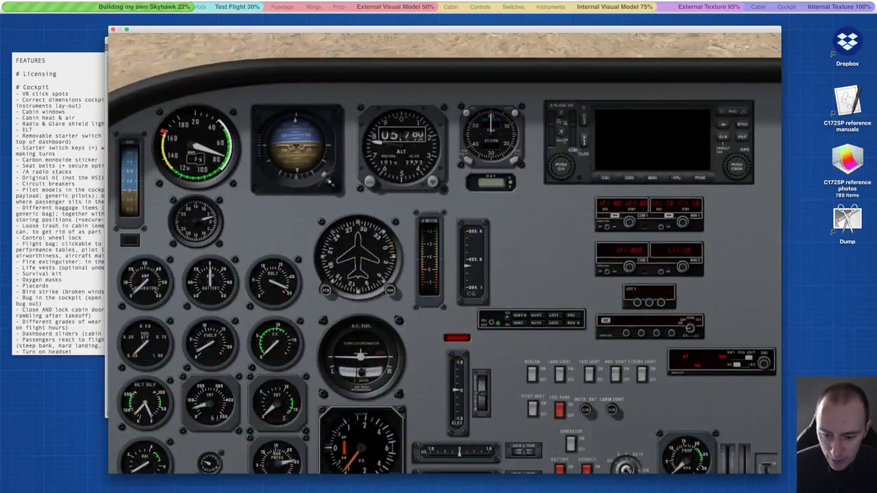
pyautogui.click(559, 469)
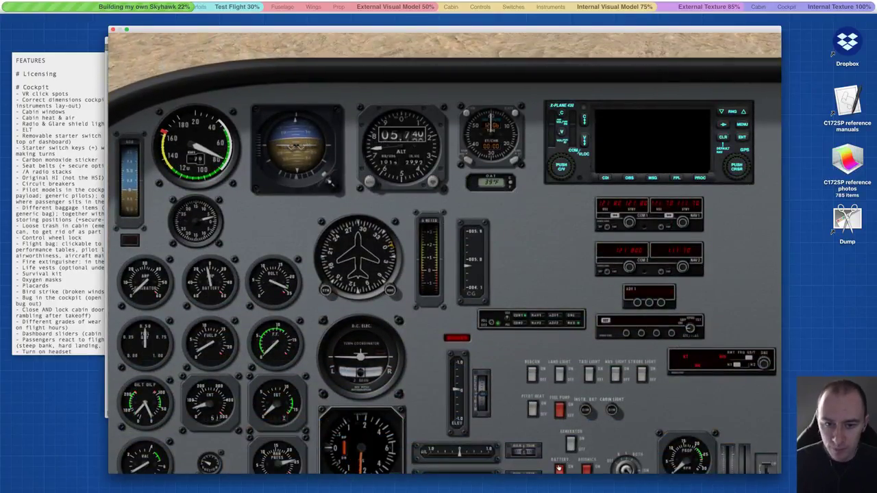
# Examine the aircraft's attitude and flight gauges in level flight and in a bank, magnifying the attitude indicator.
pyautogui.press('Up')
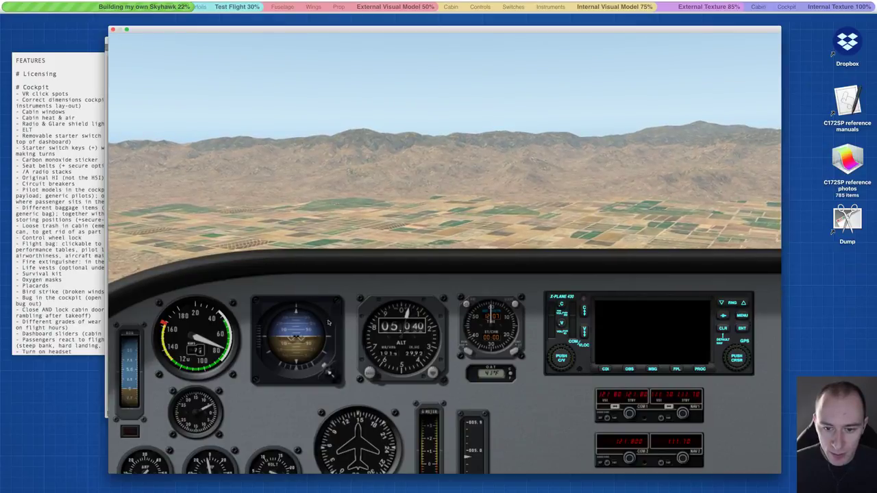
pyautogui.press('Down')
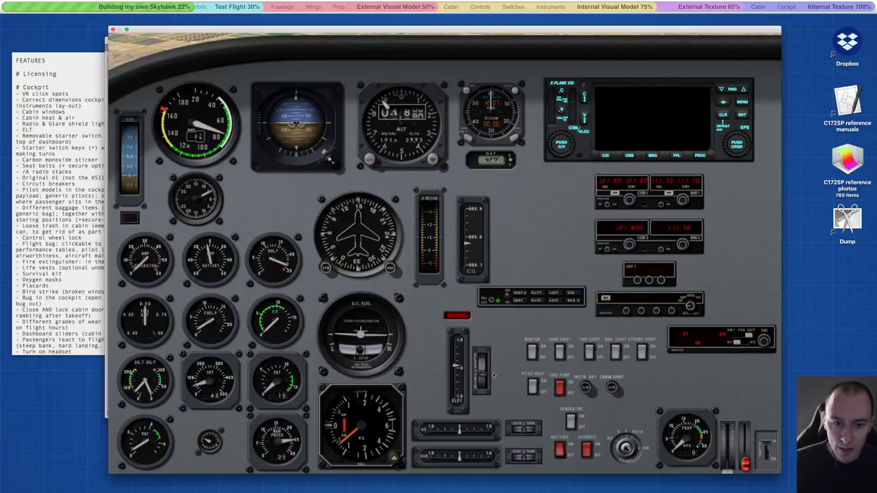
pyautogui.press('Up')
pyautogui.press('Up')
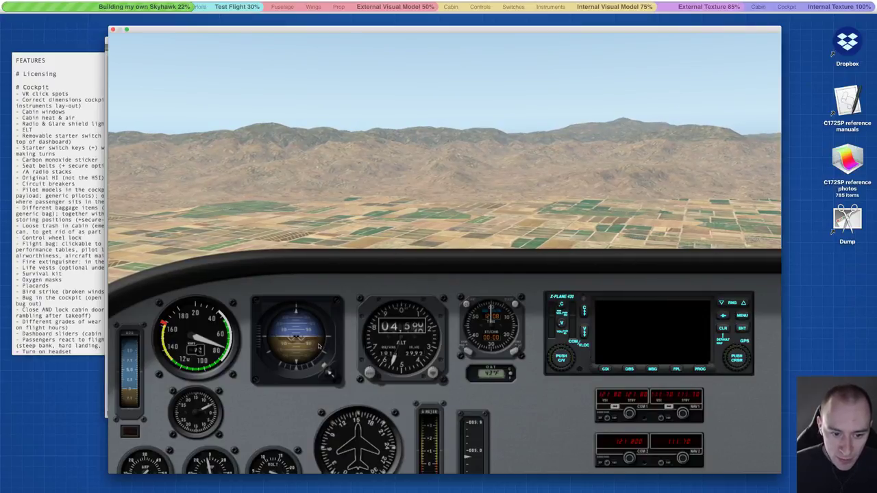
pyautogui.press('alt+super+8')
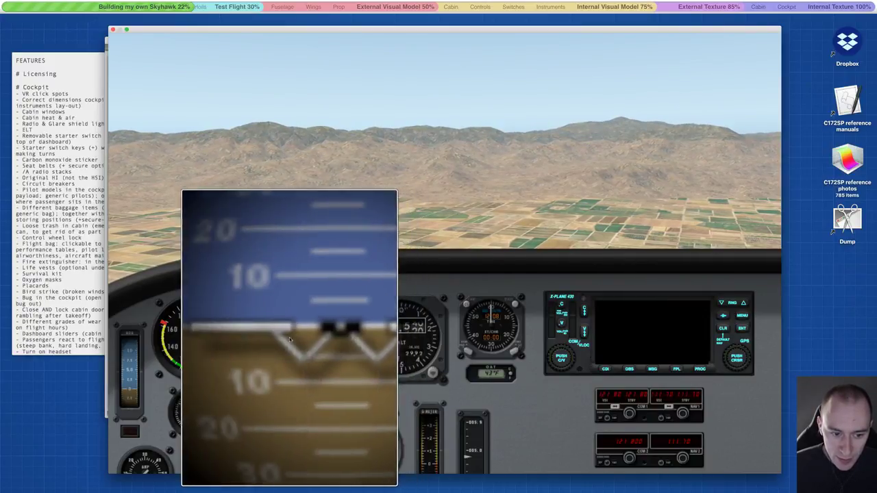
pyautogui.press('alt+super+8')
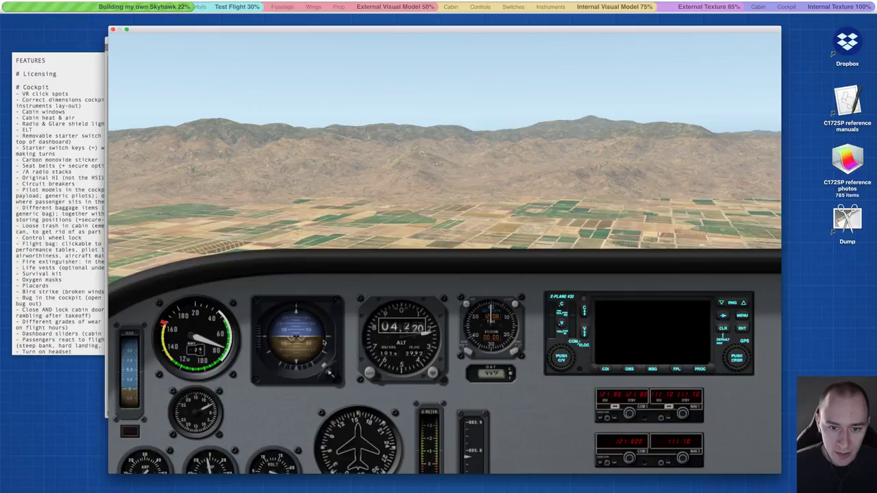
pyautogui.press('alt+super+8')
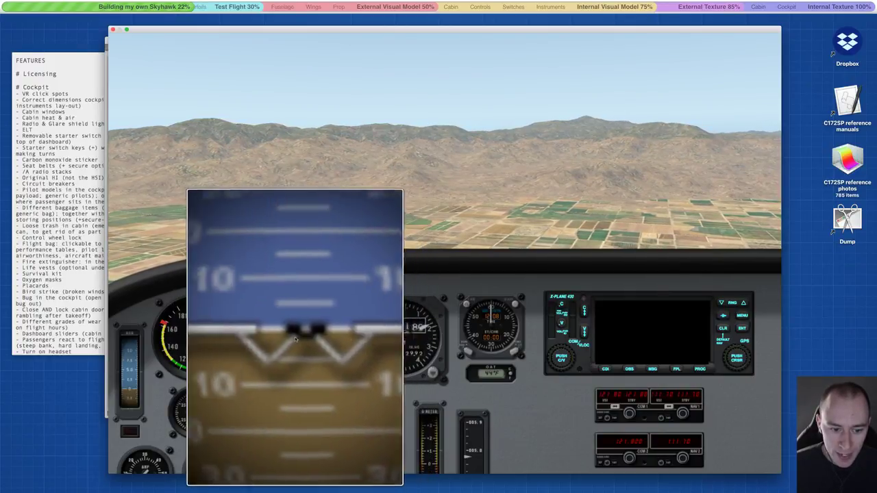
pyautogui.press('alt+super+8')
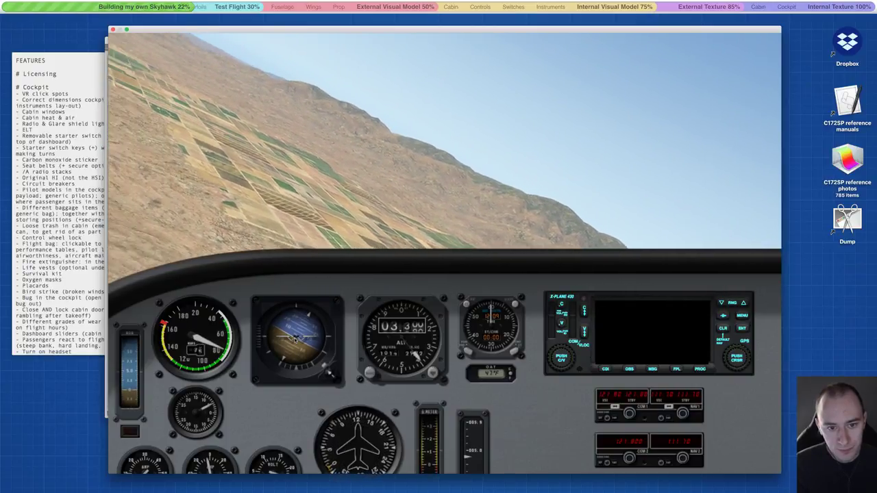
pyautogui.press('Down')
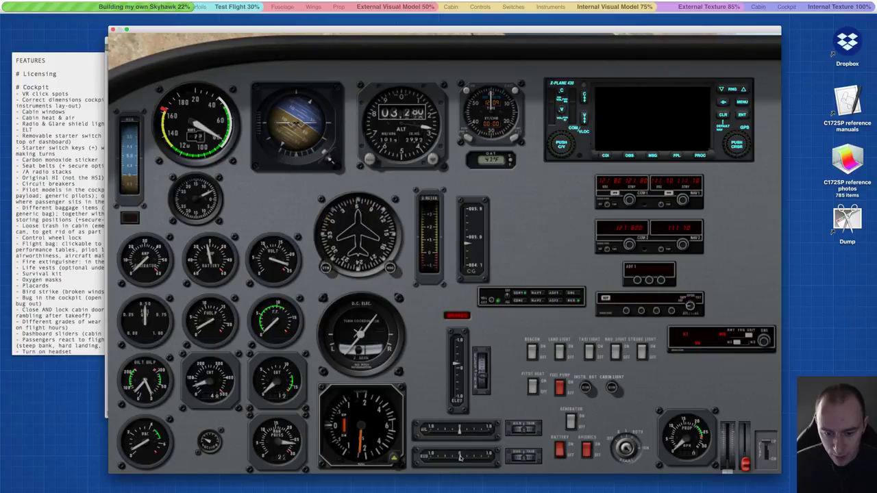
# Calibrate the Logitech Extreme 3D joystick through its axis-range and centering stages, and return to the flight.
pyautogui.press('Up')
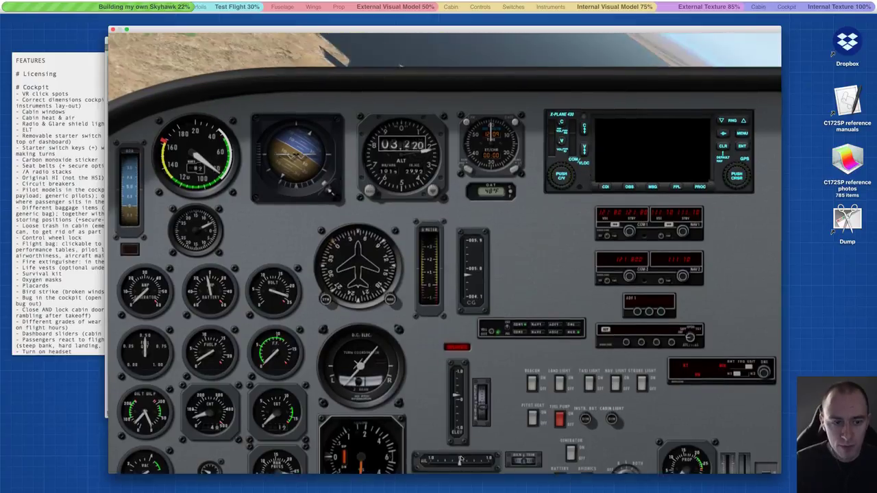
pyautogui.press('Up')
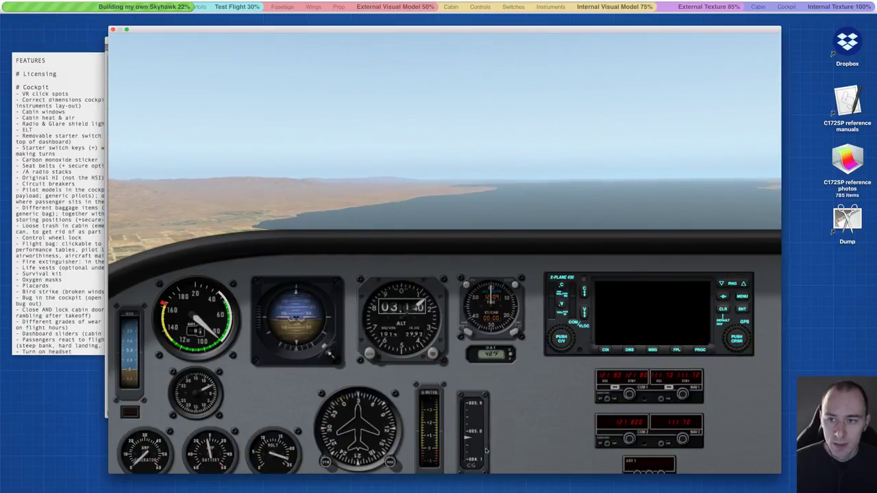
pyautogui.moveTo(748, 40)
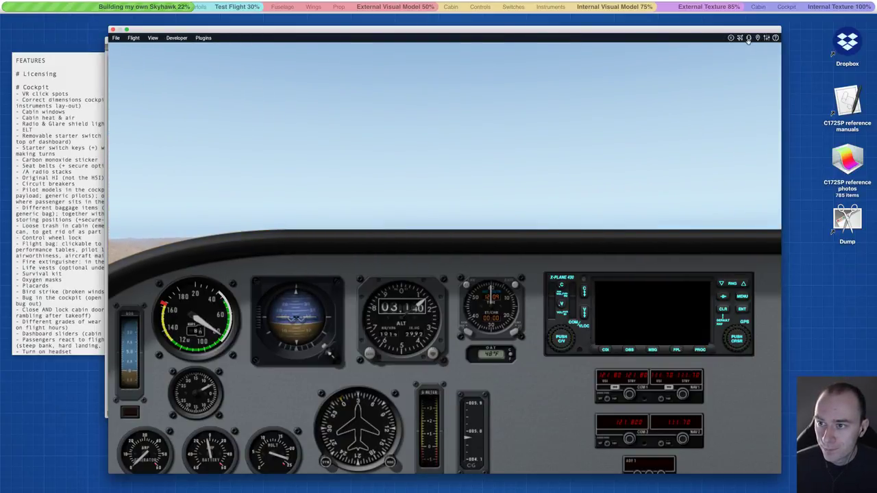
pyautogui.click(767, 38)
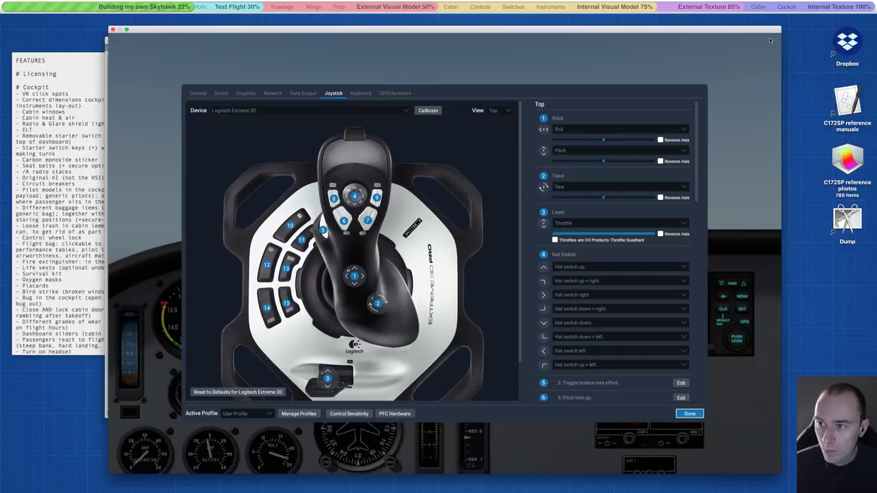
pyautogui.click(429, 111)
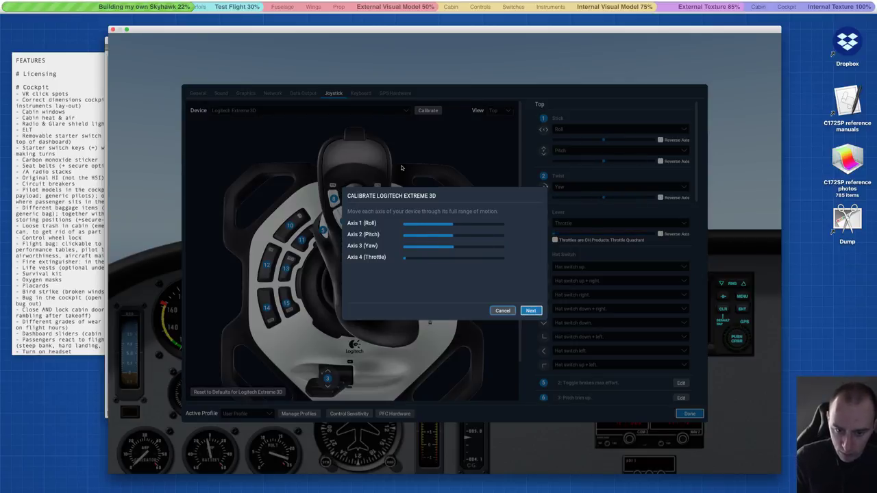
pyautogui.click(531, 312)
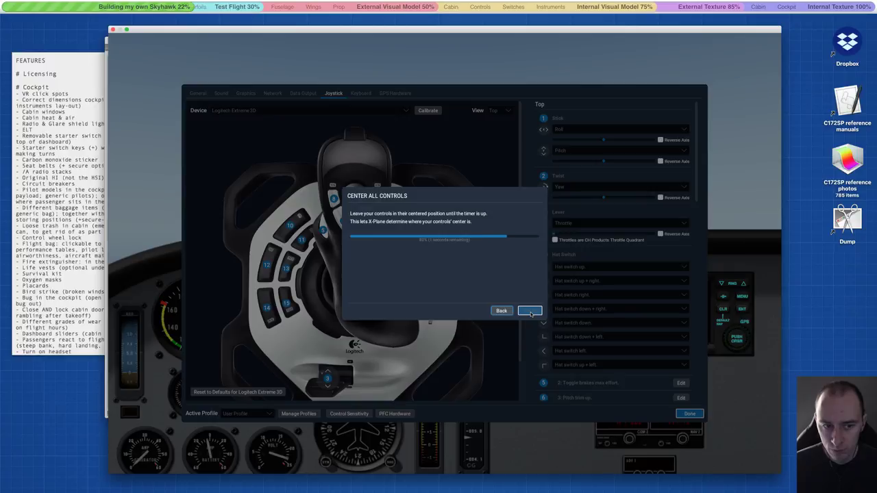
pyautogui.click(530, 311)
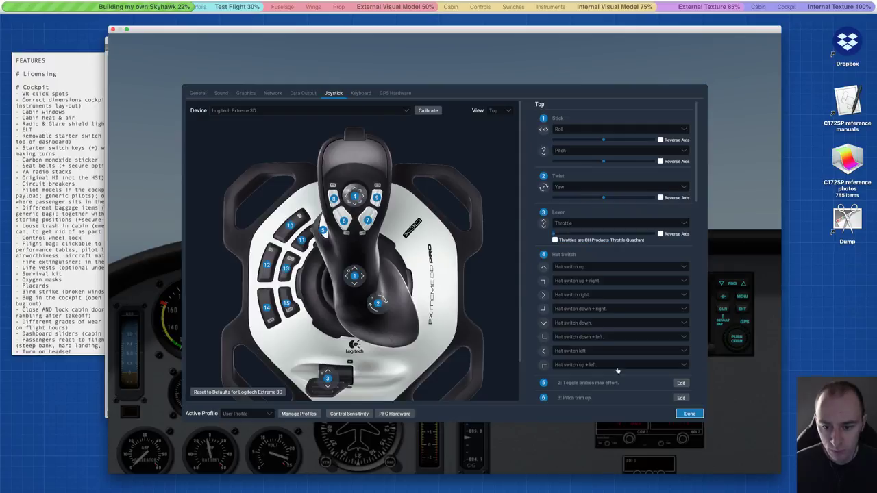
pyautogui.click(691, 415)
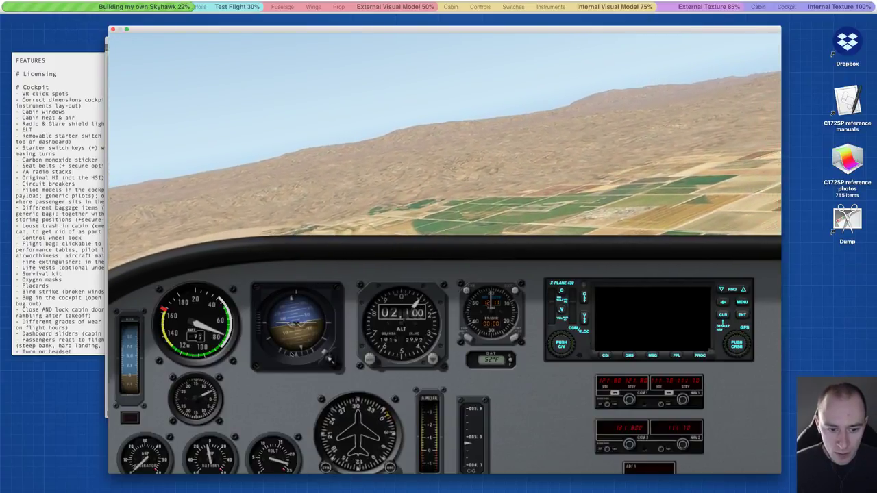
# Magnify the bank markings on the attitude indicator, and switch to an external view looking down on the flying aircraft.
pyautogui.click(302, 346)
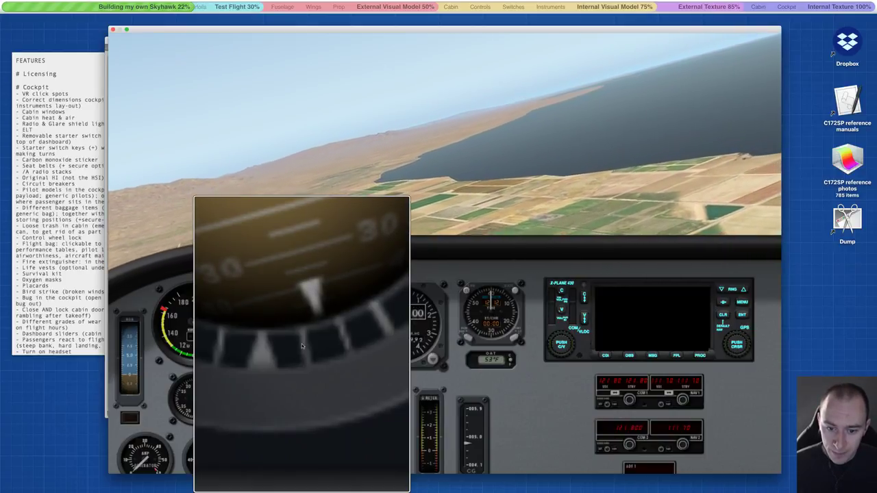
pyautogui.press('alt+super+8')
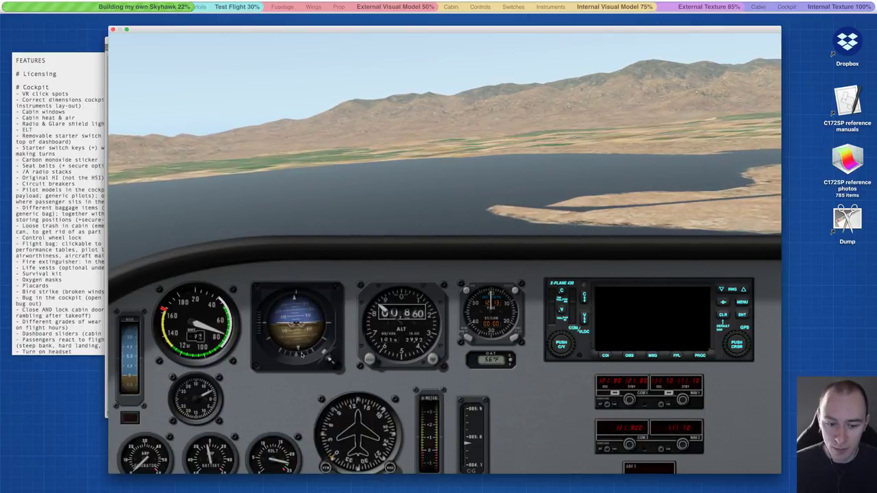
pyautogui.hotkey('shift', '8')
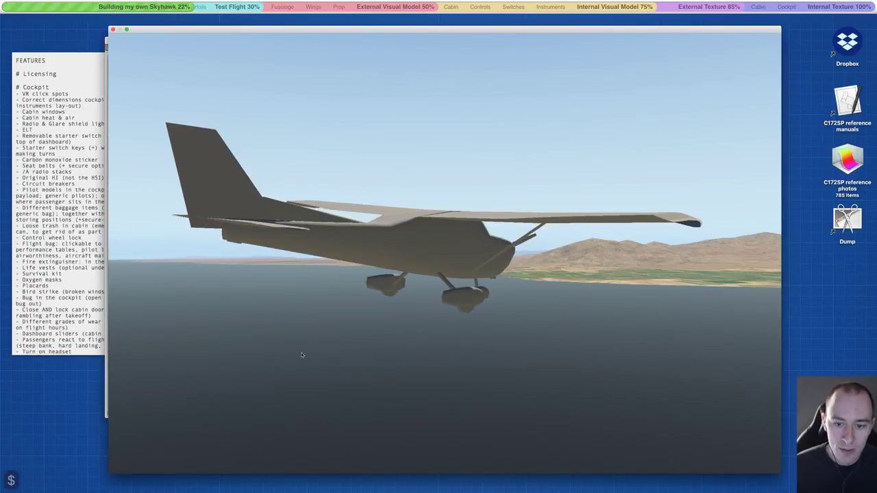
pyautogui.press('Up')
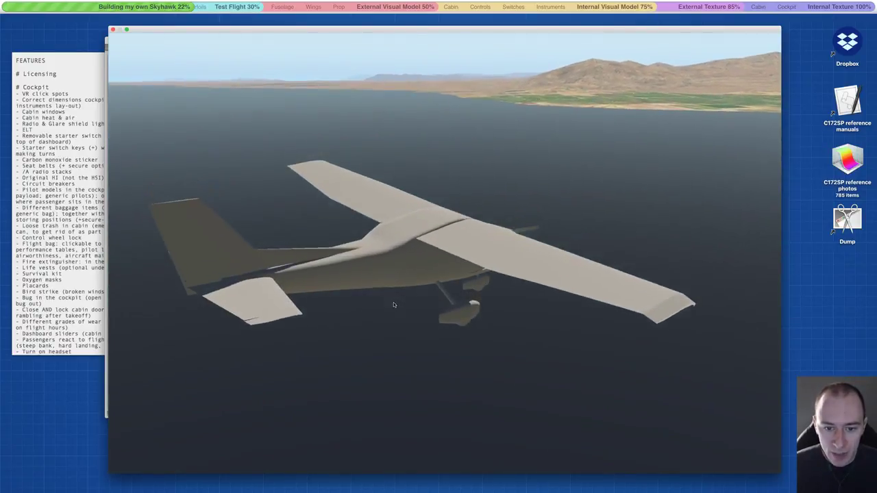
# Orbit around the flying aircraft to inspect its exterior model, magnifying the vertical tail fin from the front.
pyautogui.moveTo(394, 305); pyautogui.dragTo(252, 284, button='right')
pyautogui.moveTo(376, 276); pyautogui.dragTo(383, 258, button='right')
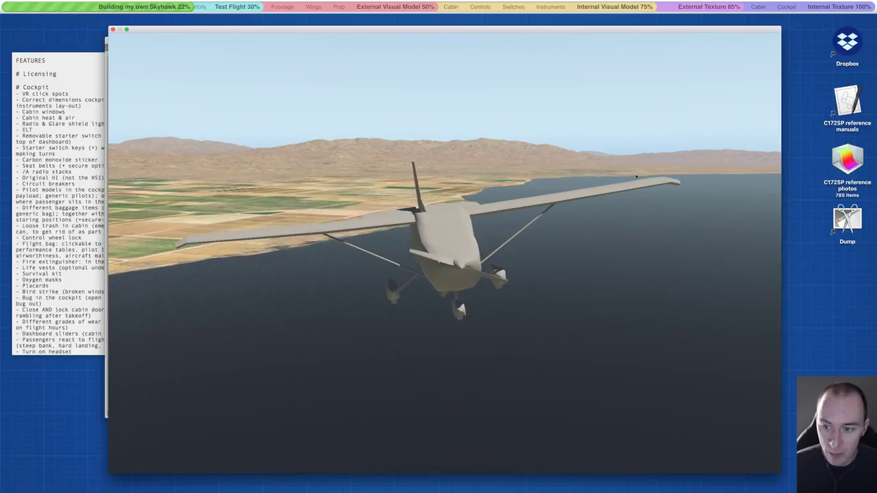
pyautogui.moveTo(470, 133); pyautogui.dragTo(453, 197, button='right')
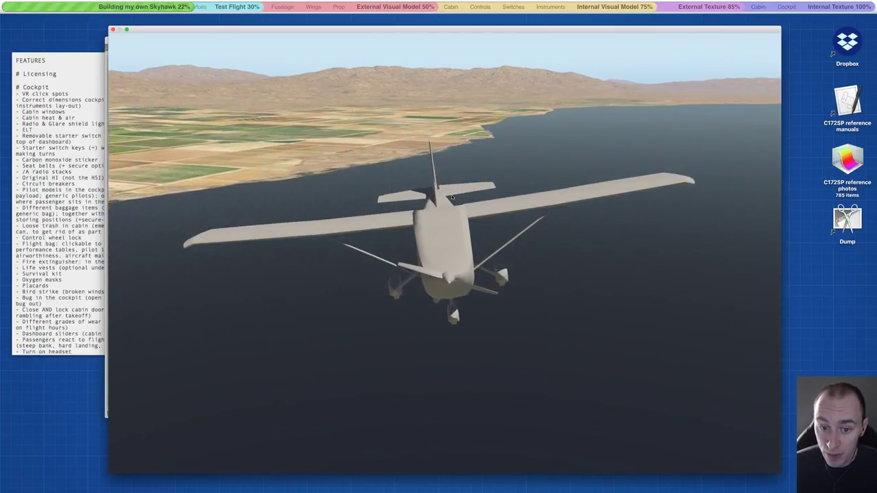
pyautogui.scroll(5, 451, 196)
pyautogui.keyDown('ctrl'); pyautogui.scroll(5, 438, 163); pyautogui.keyUp('ctrl')
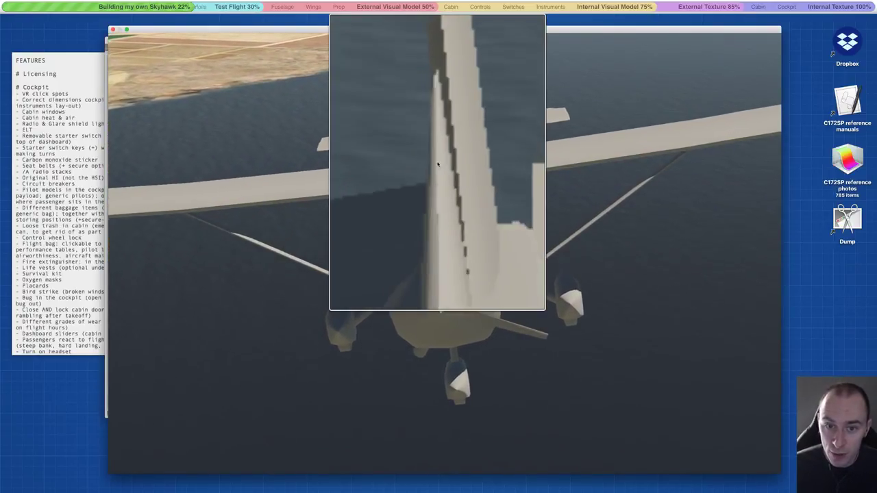
pyautogui.keyDown('ctrl'); pyautogui.scroll(-5, 438, 164); pyautogui.keyUp('ctrl')
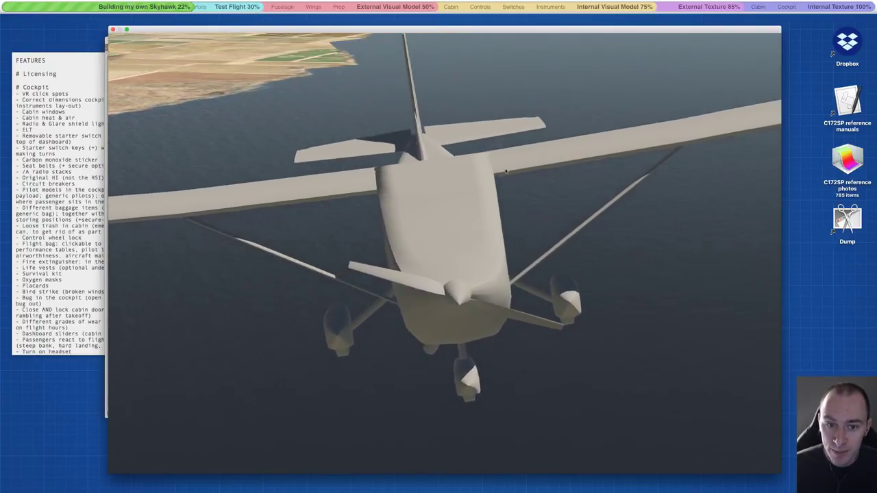
pyautogui.moveTo(388, 173); pyautogui.dragTo(437, 228, button='right')
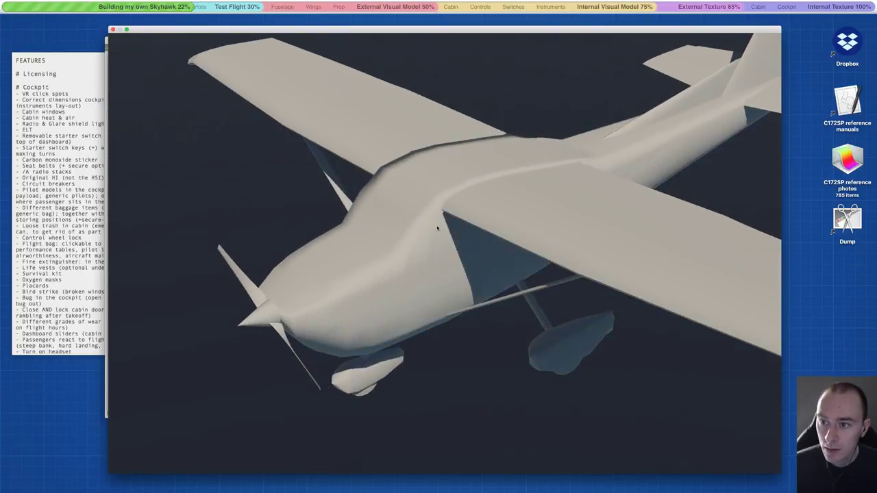
pyautogui.scroll(-5, 602, 234)
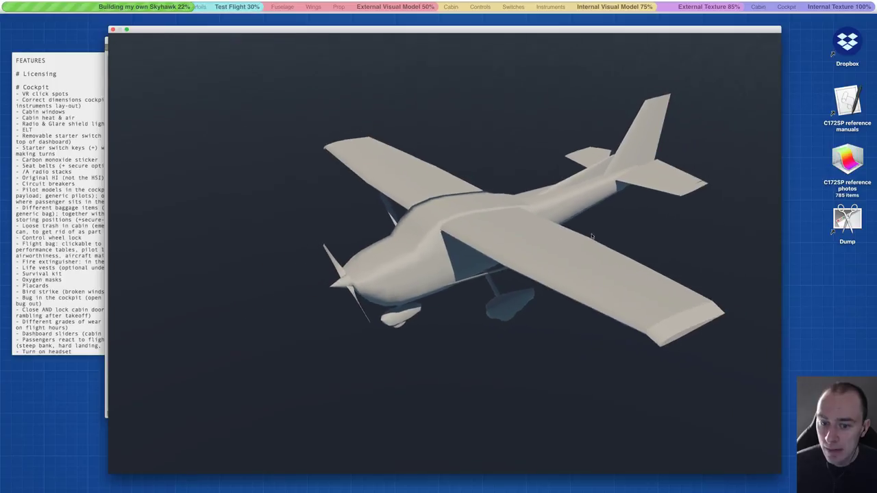
pyautogui.moveTo(592, 237); pyautogui.dragTo(394, 251, button='right')
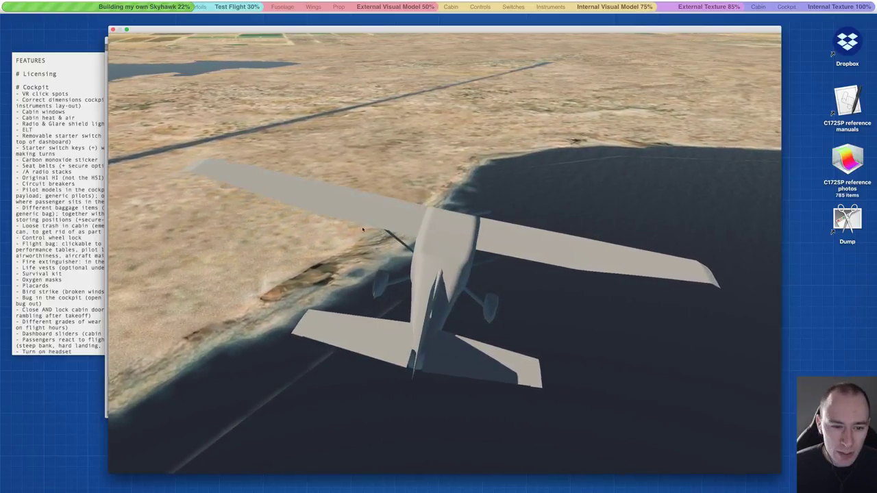
# Raise the altitude of the Cessna Skyhawk C172SP on the map and close the map.
pyautogui.press('m')
pyautogui.moveTo(264, 327); pyautogui.dragTo(272, 328)
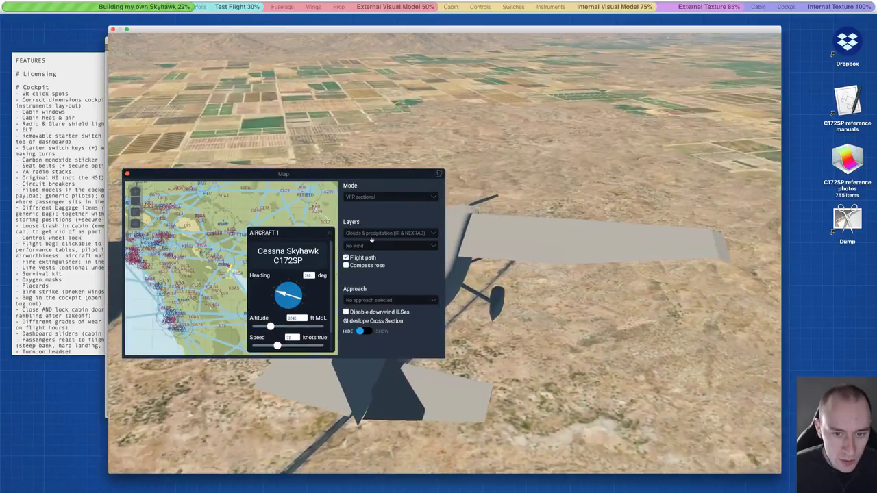
pyautogui.click(126, 173)
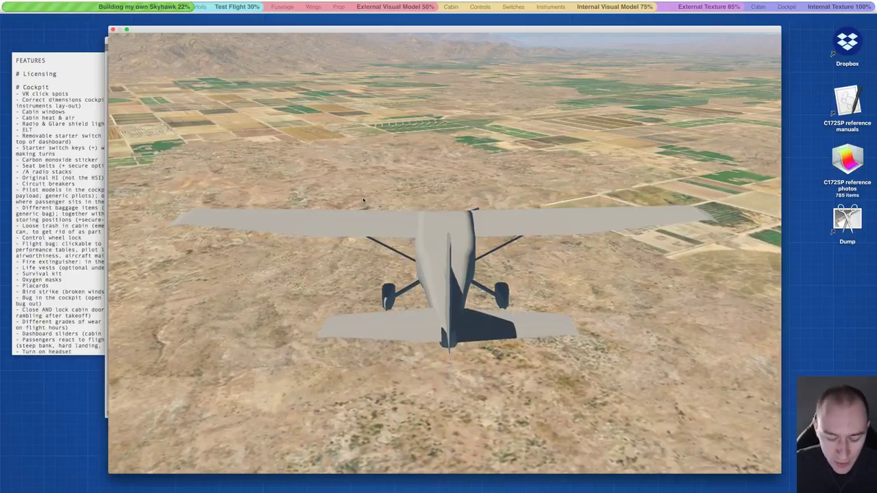
# Show the flight-model force lines and orbit to a front view of the aircraft with the lines above its wings.
pyautogui.hotkey('ctrl', 'm')
pyautogui.hotkey('ctrl', 'm')
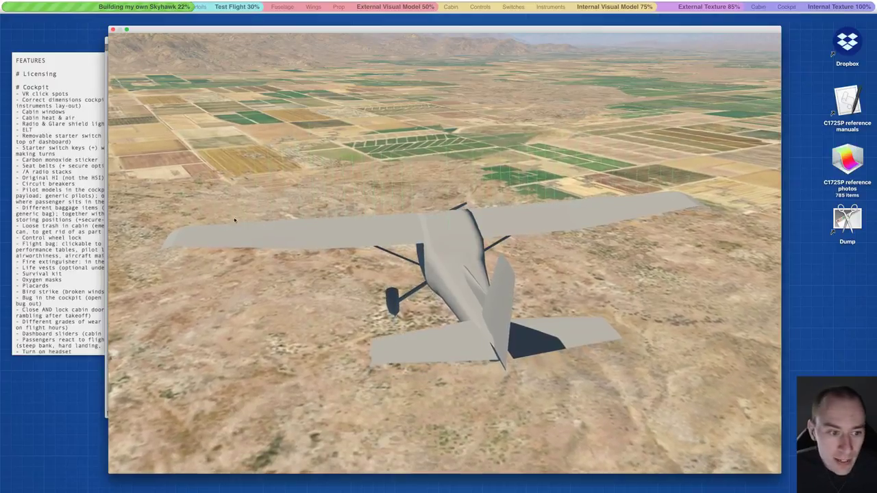
pyautogui.moveTo(233, 220); pyautogui.dragTo(589, 235)
pyautogui.moveTo(260, 194); pyautogui.dragTo(298, 120)
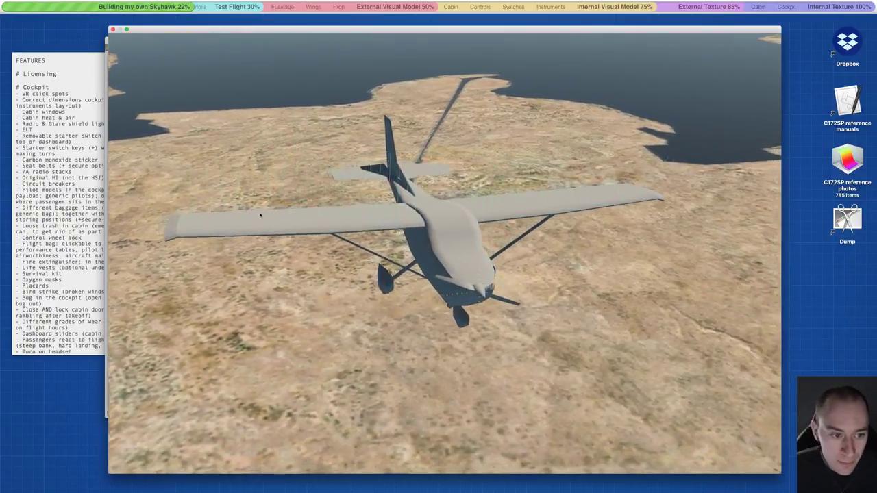
pyautogui.moveTo(261, 216); pyautogui.dragTo(231, 188)
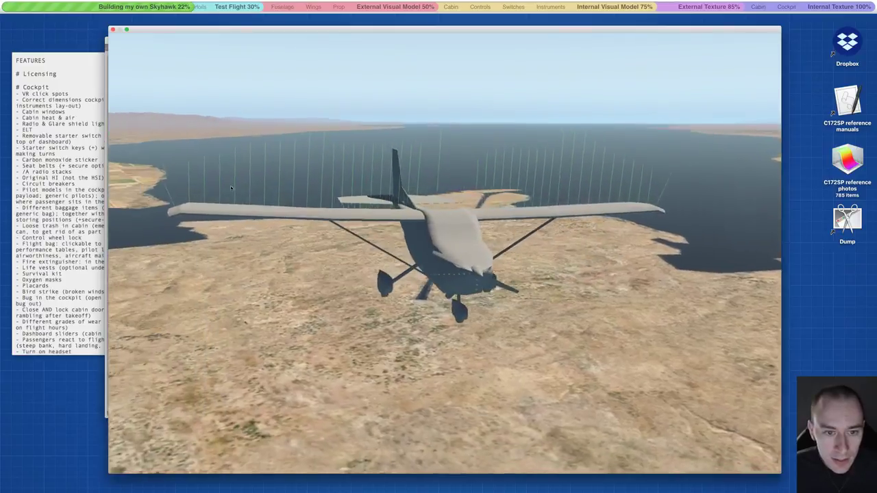
pyautogui.moveTo(231, 188); pyautogui.dragTo(419, 151, button='right')
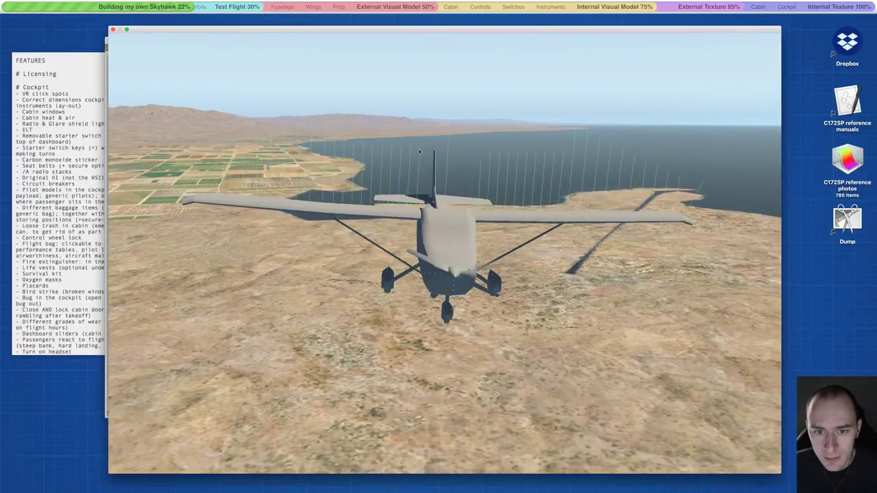
# Magnify the force lines above the aircraft's wings and around its vertical tail fin.
pyautogui.press('alt+super+8')
pyautogui.press('alt+super+8')
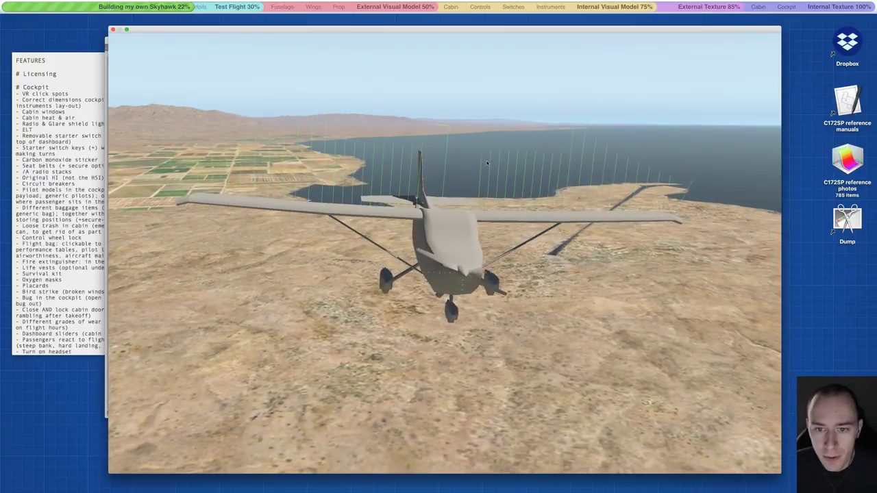
pyautogui.press('alt+super+8')
pyautogui.press('alt+super+8')
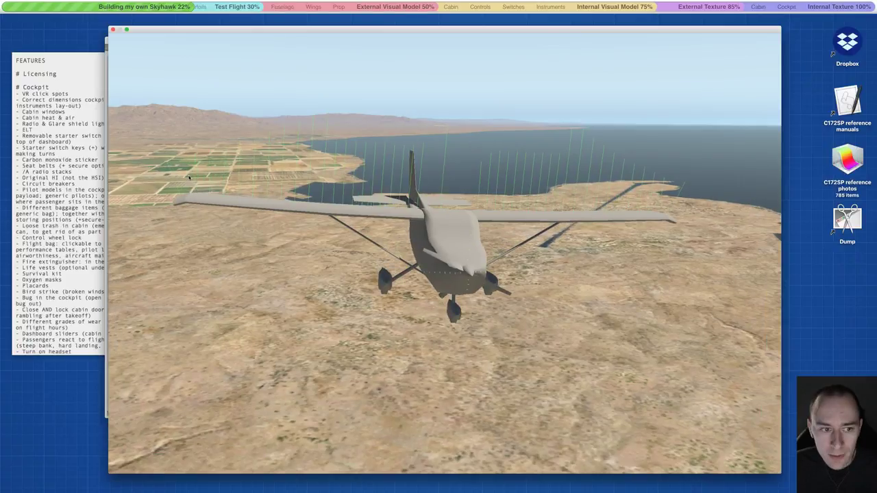
pyautogui.press('alt+super+8')
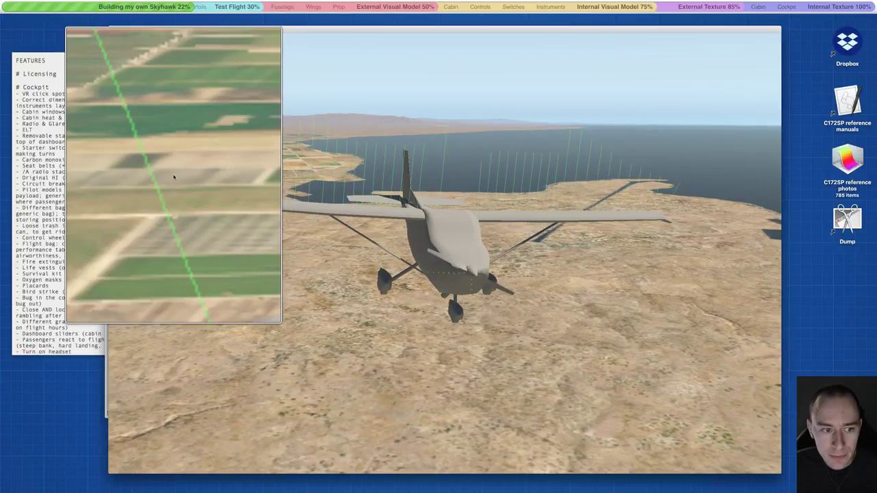
pyautogui.press('alt+super+8')
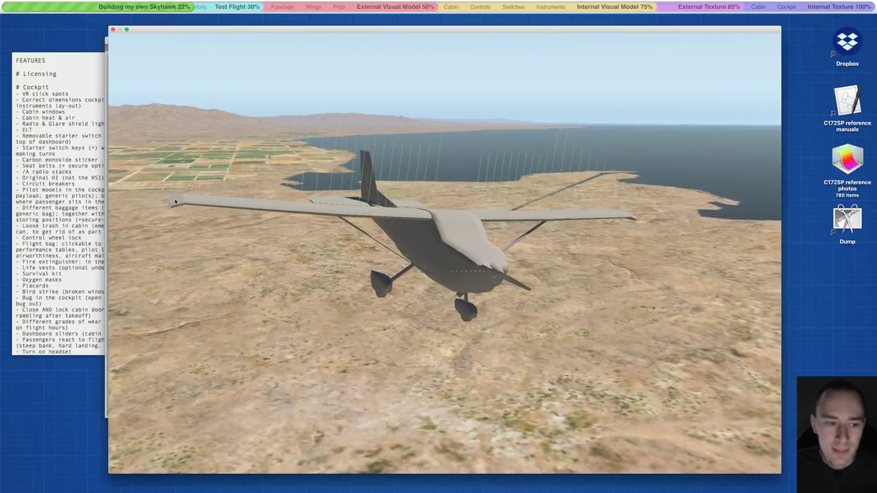
# Magnify the force lines at the wingtip, along both wing struts and on the tail fin.
pyautogui.keyDown('ctrl'); pyautogui.scroll(5, 629, 210); pyautogui.keyUp('ctrl')
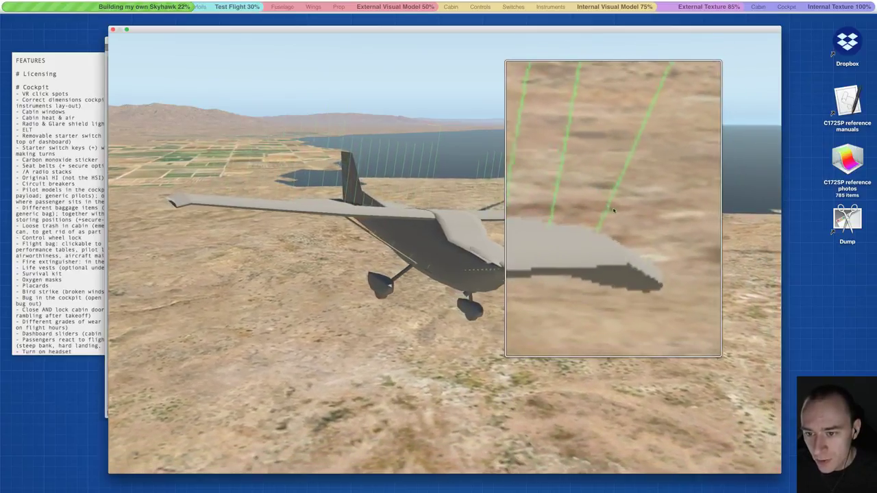
pyautogui.keyDown('ctrl'); pyautogui.scroll(-5, 619, 201); pyautogui.keyUp('ctrl')
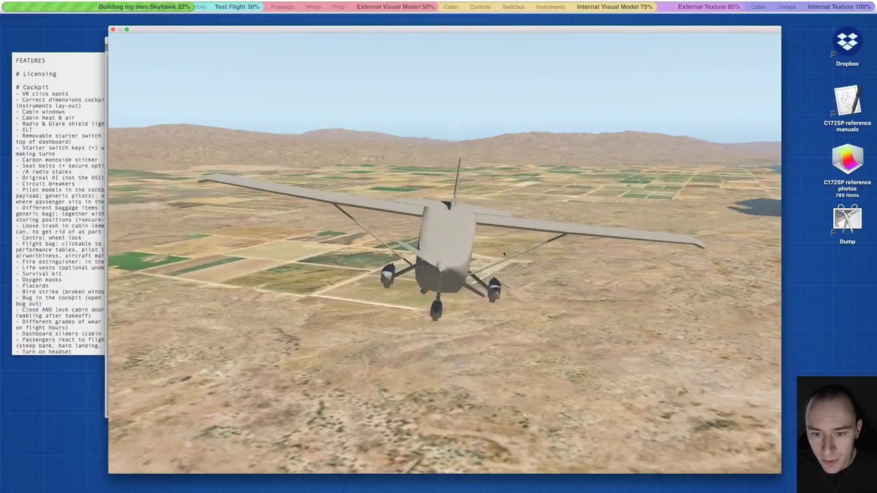
pyautogui.keyDown('ctrl'); pyautogui.scroll(5, 495, 264); pyautogui.keyUp('ctrl')
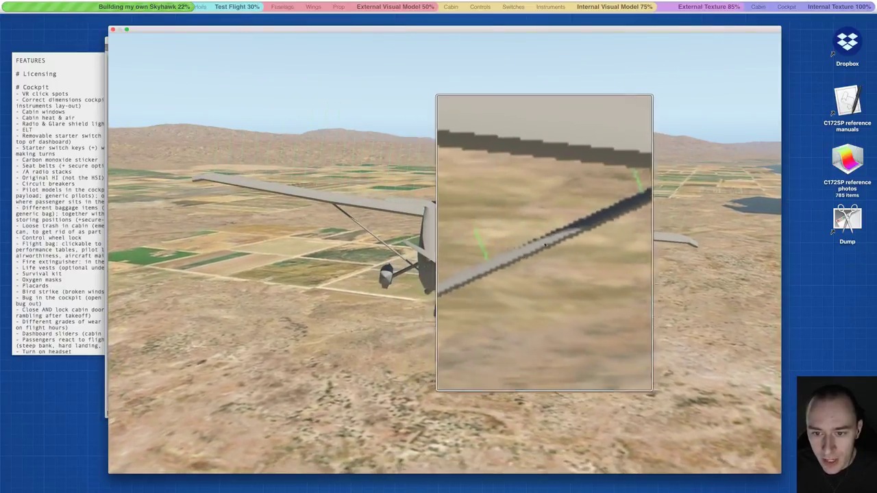
pyautogui.keyDown('ctrl'); pyautogui.scroll(-5, 500, 261); pyautogui.keyUp('ctrl')
pyautogui.keyDown('ctrl'); pyautogui.scroll(5, 413, 256); pyautogui.keyUp('ctrl')
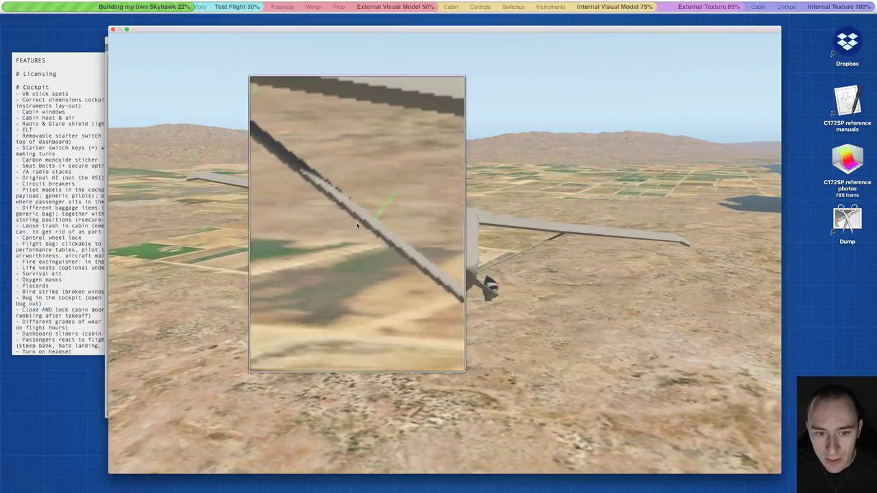
pyautogui.keyDown('ctrl'); pyautogui.scroll(-5, 368, 233); pyautogui.keyUp('ctrl')
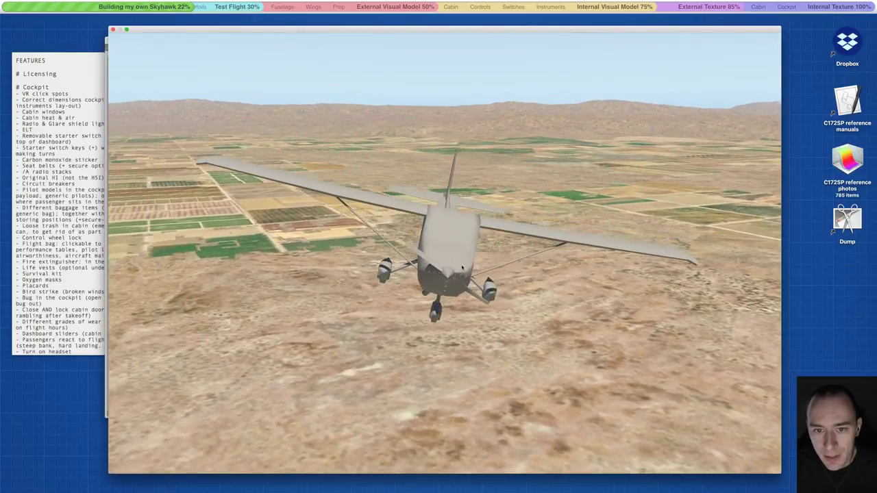
pyautogui.press('alt+super+8')
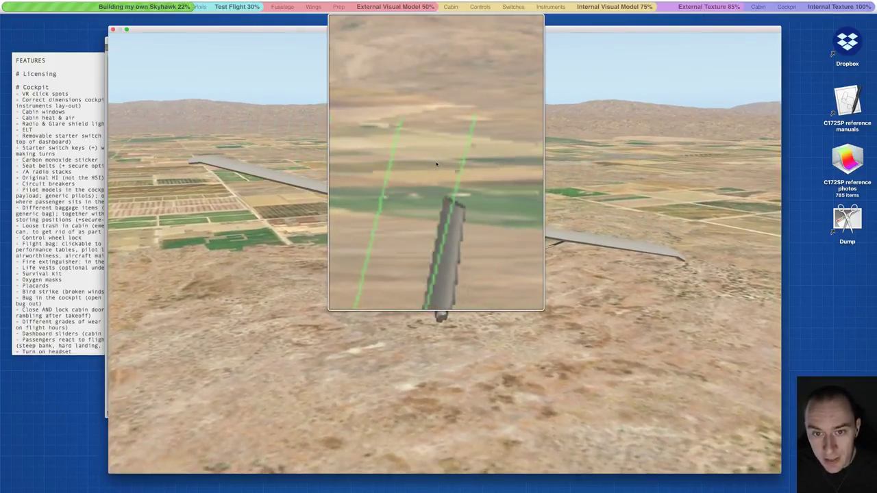
# Magnify the green force lines above the aircraft's wings and around the tail fin from the front view.
pyautogui.press('alt+super+8')
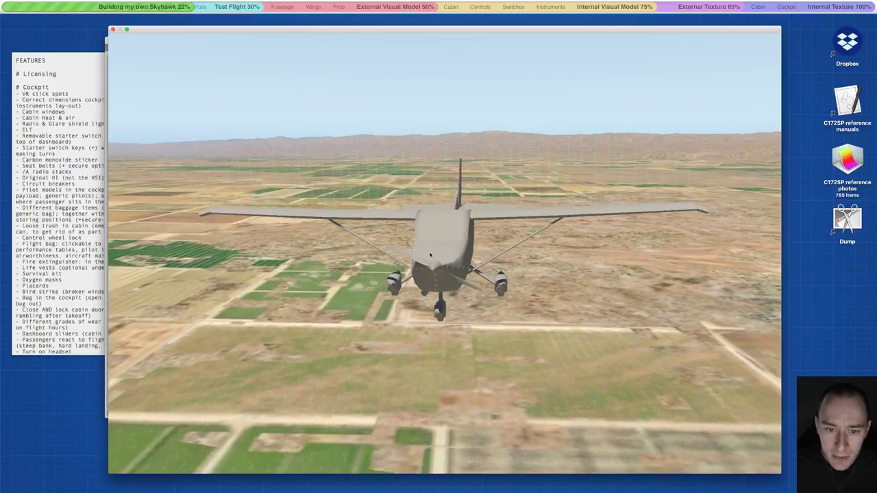
pyautogui.press('alt+super+8')
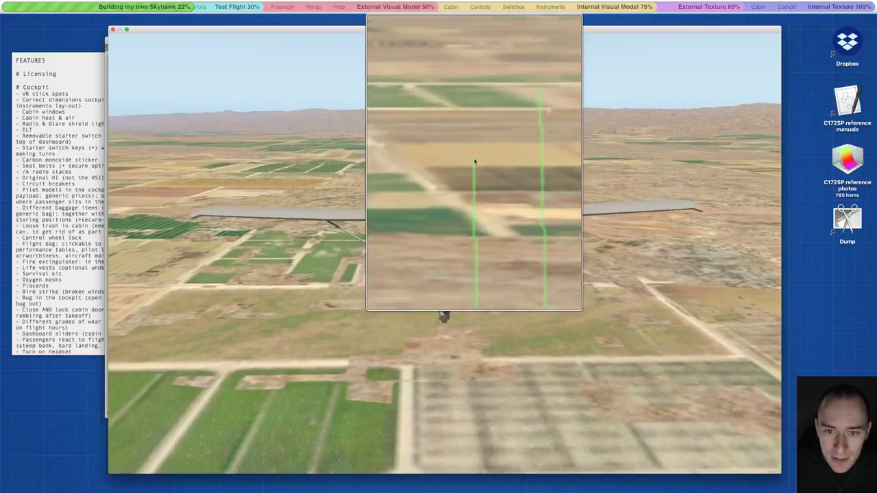
pyautogui.press('alt+super+8')
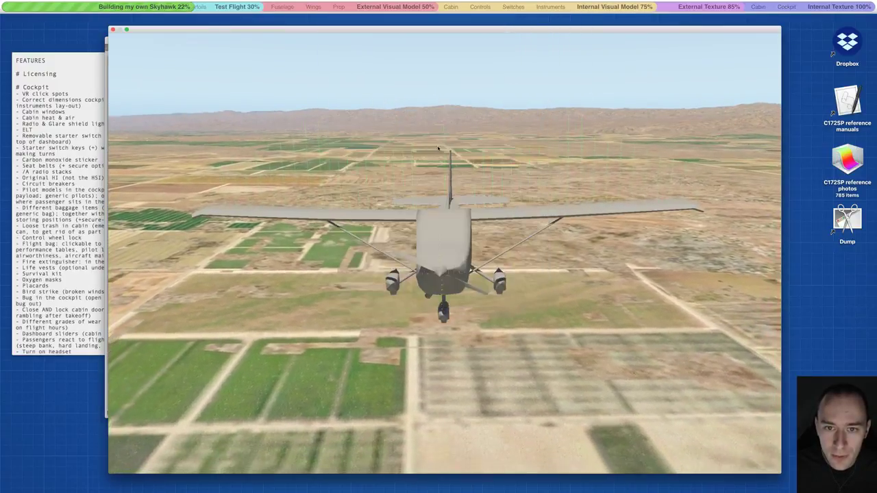
pyautogui.press('alt+super+8')
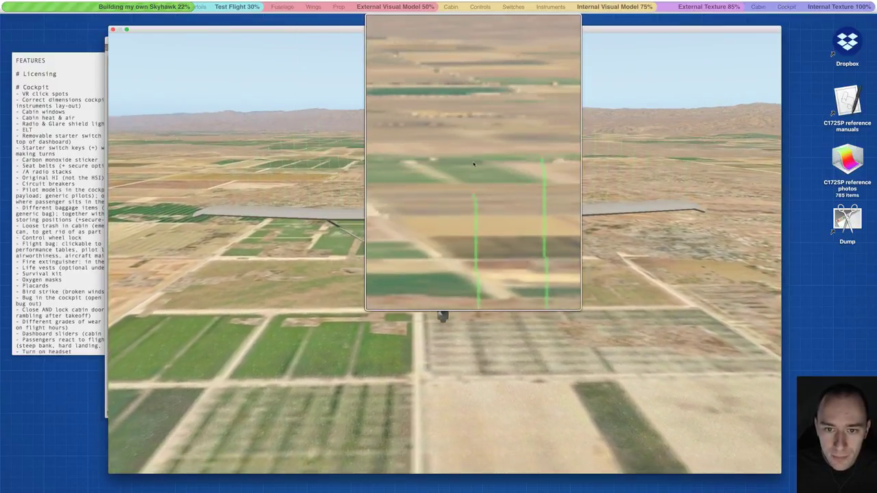
pyautogui.press('alt+super+8')
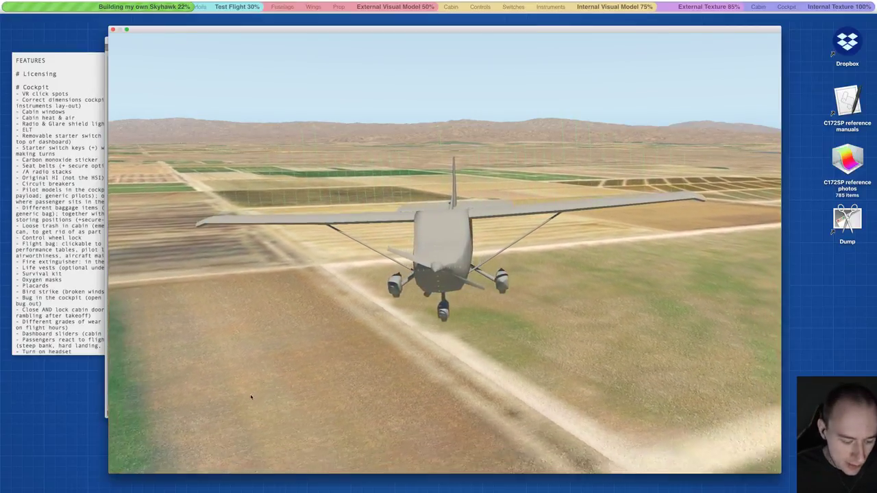
# Raise the aircraft's altitude on the map and orbit to a higher front view.
pyautogui.press('m')
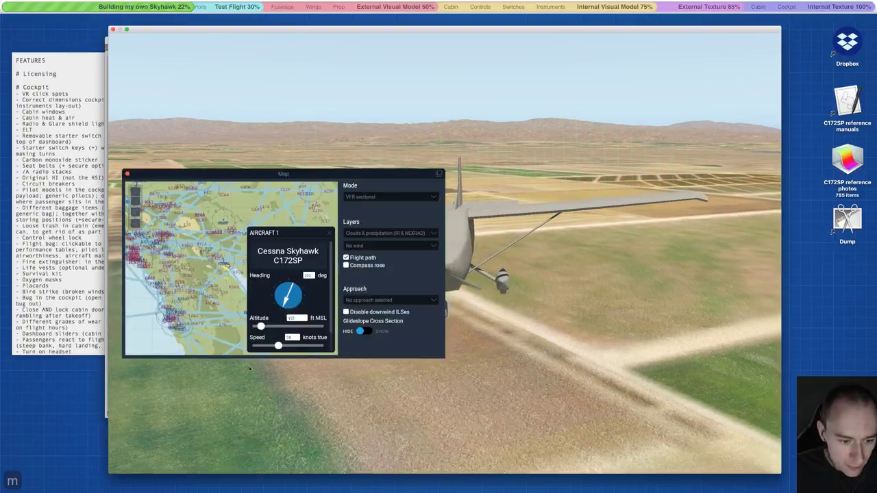
pyautogui.moveTo(260, 326); pyautogui.dragTo(273, 326)
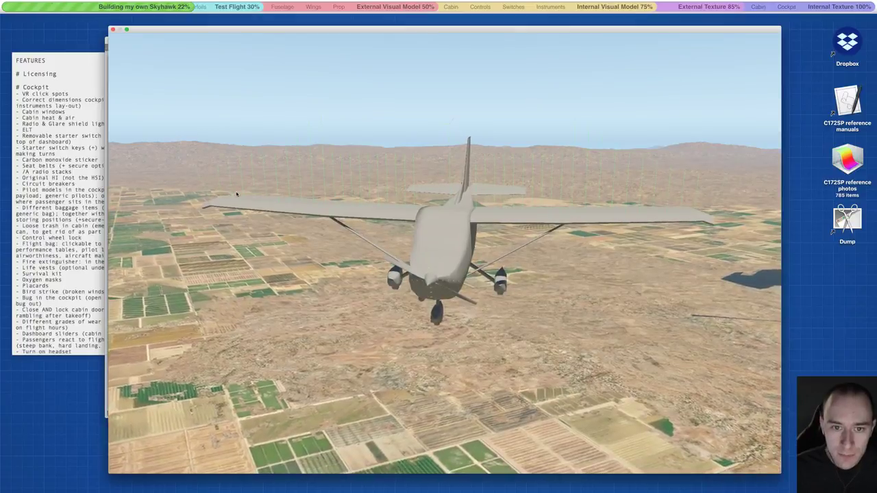
pyautogui.moveTo(355, 176); pyautogui.dragTo(417, 157, button='right')
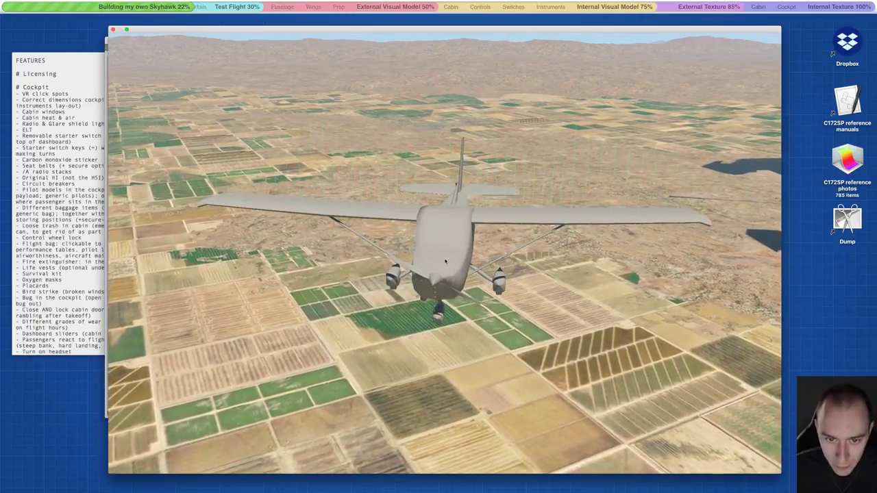
# Magnify the force lines above the wings from the higher front view.
pyautogui.press('alt+super+8')
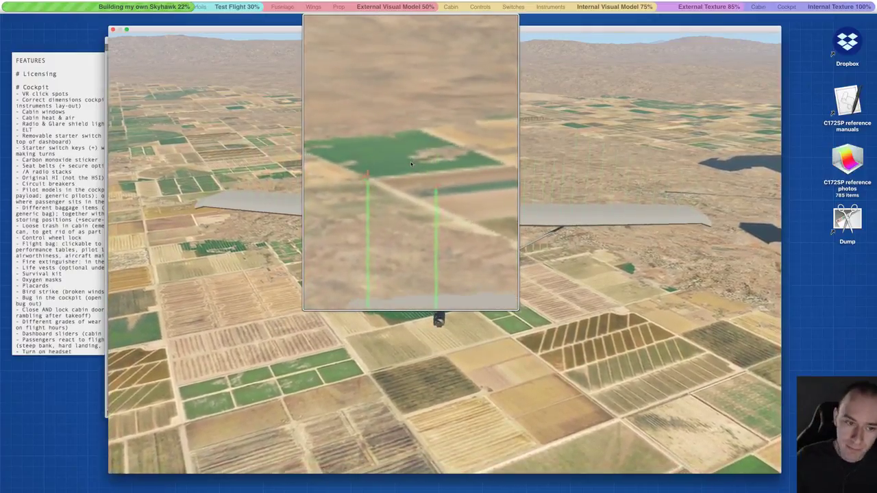
pyautogui.press('alt+super+8')
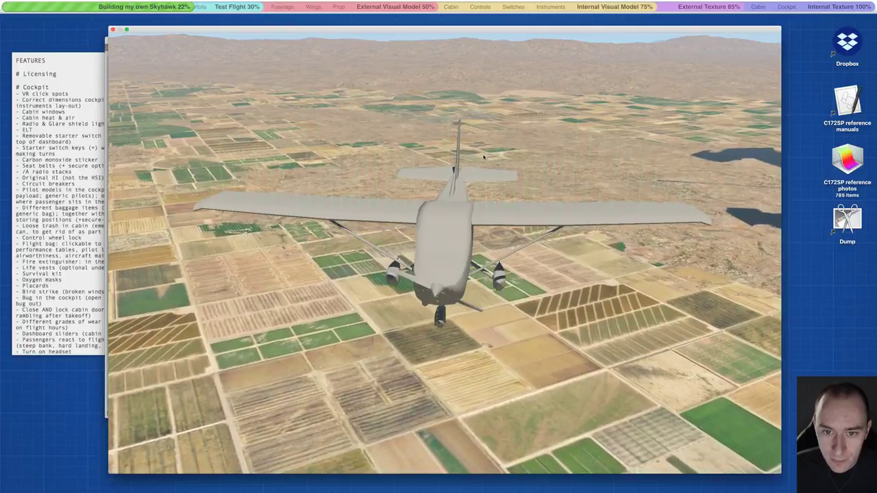
pyautogui.press('alt+super+8')
pyautogui.press('alt+super+8')
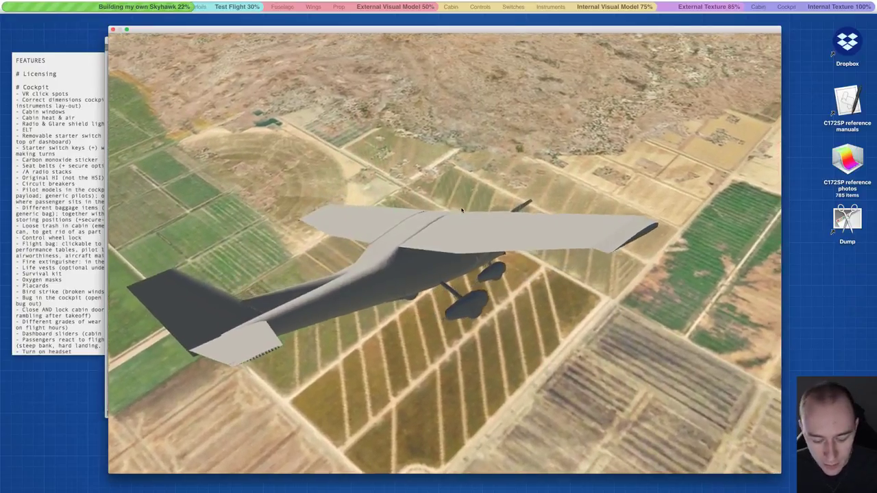
# Cycle through the flight-model force displays while the aircraft is banked.
pyautogui.hotkey('ctrl', 'm')
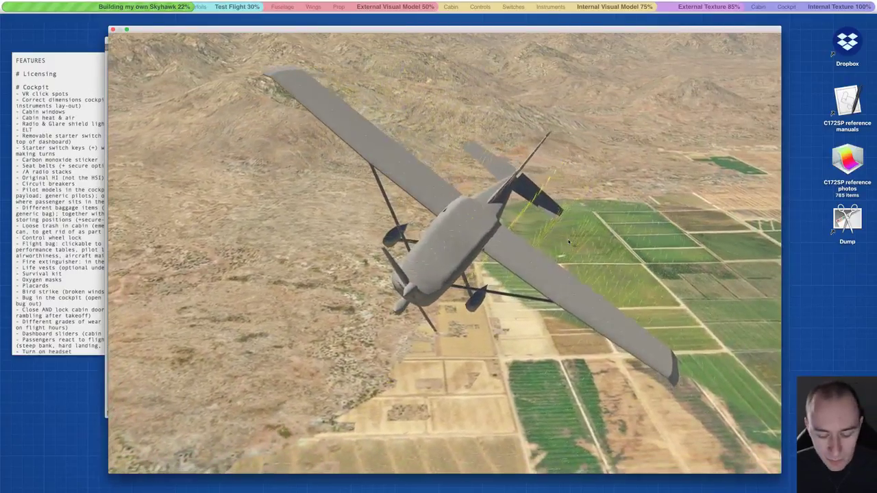
pyautogui.hotkey('ctrl', 'm')
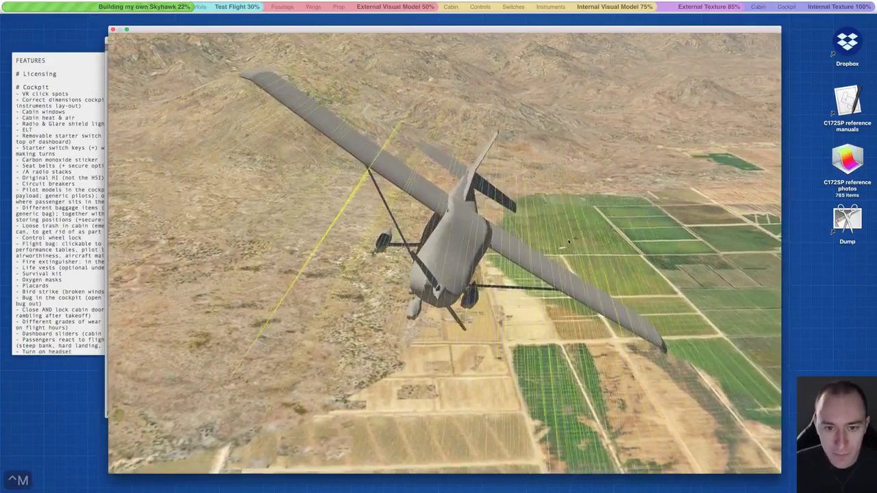
pyautogui.hotkey('ctrl', 'm')
pyautogui.hotkey('ctrl', 'm')
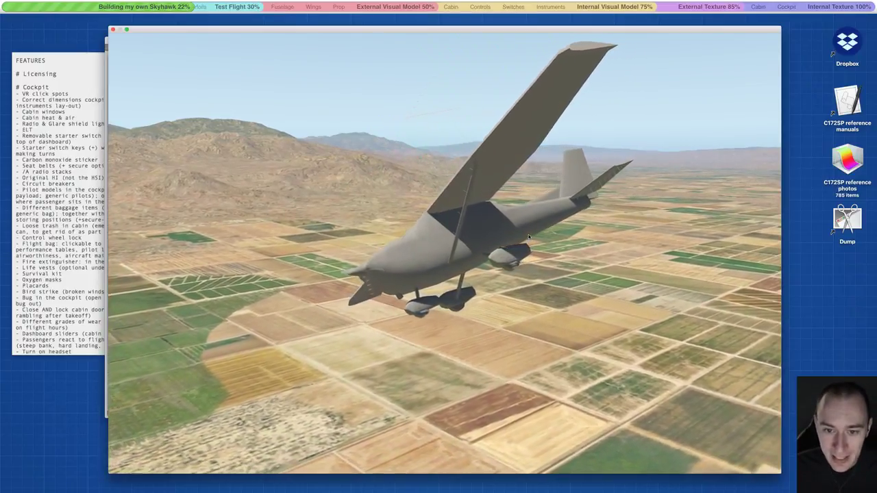
# Orbit around the flying aircraft to examine its attitude and force lines from the front, side and rear.
pyautogui.moveTo(529, 237); pyautogui.dragTo(413, 179)
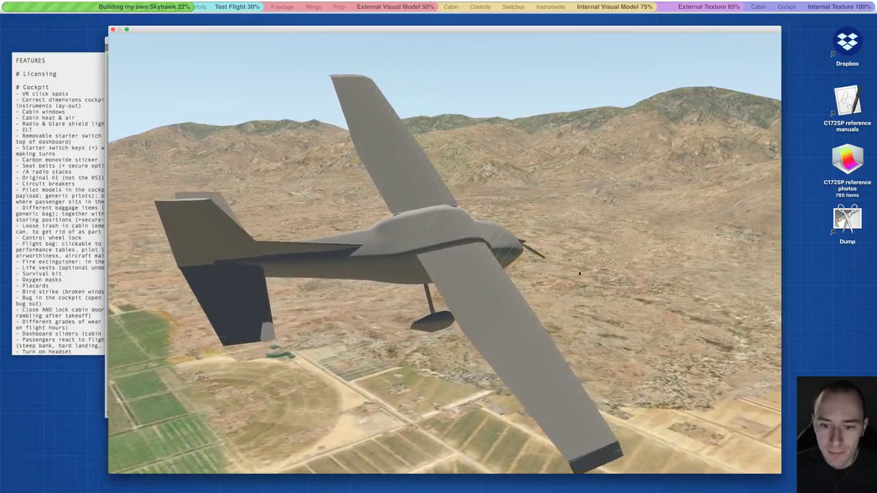
pyautogui.moveTo(579, 273); pyautogui.dragTo(308, 251)
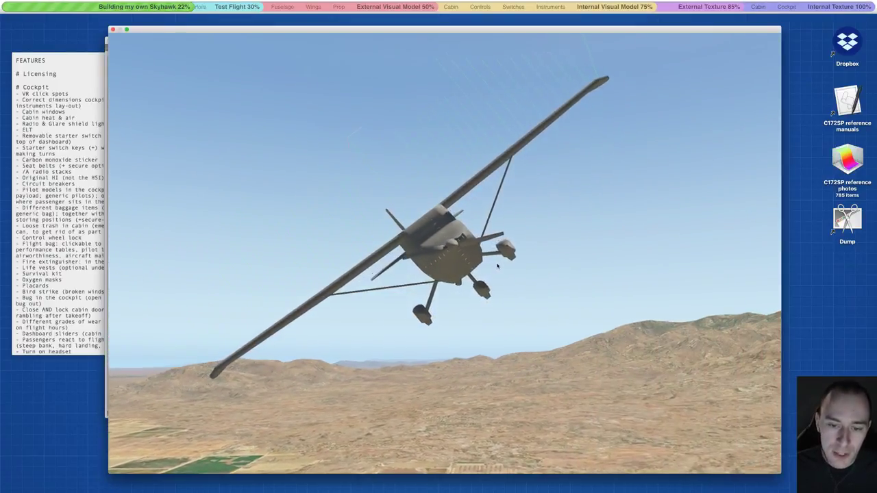
pyautogui.moveTo(501, 279); pyautogui.dragTo(497, 309, button='right')
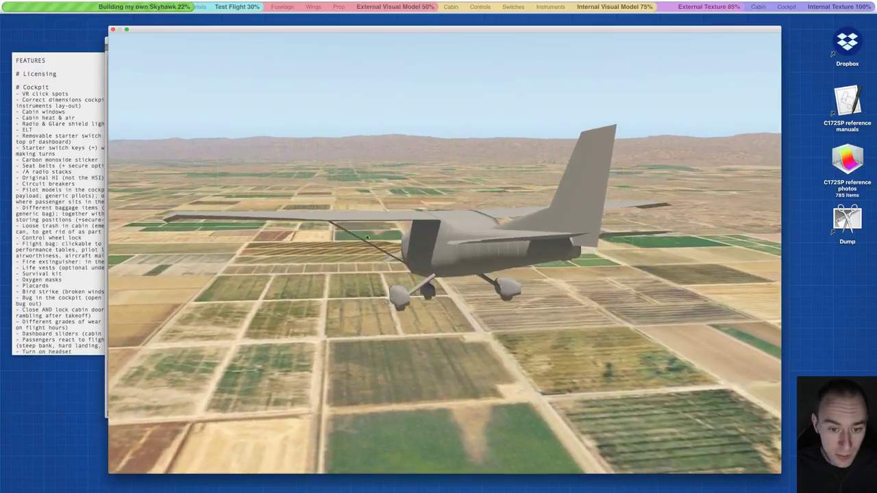
pyautogui.moveTo(367, 238); pyautogui.dragTo(493, 233, button='right')
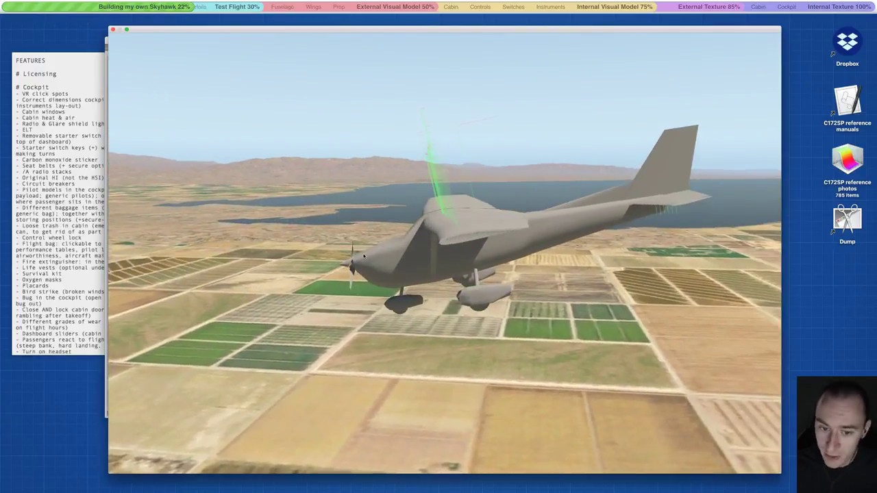
pyautogui.moveTo(365, 256); pyautogui.dragTo(563, 279, button='right')
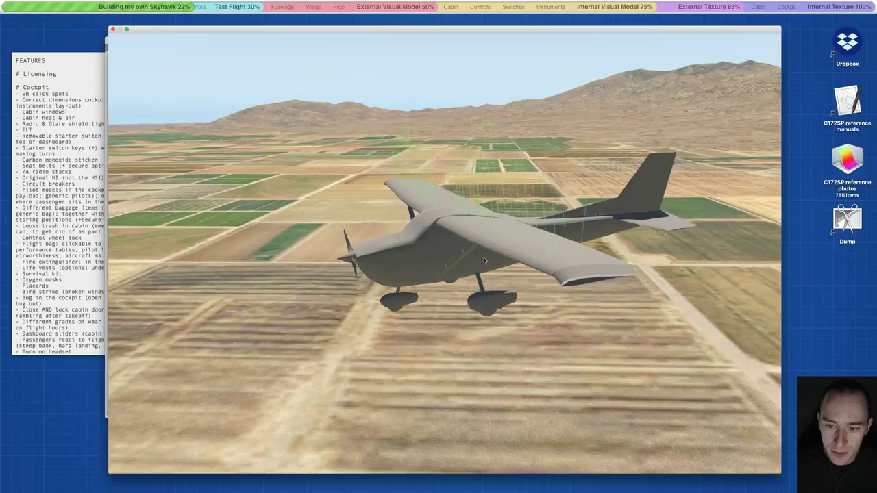
# Magnify the near wingtip in the side view and restore the normal magnification.
pyautogui.keyDown('ctrl'); pyautogui.scroll(3, 550, 283); pyautogui.keyUp('ctrl')
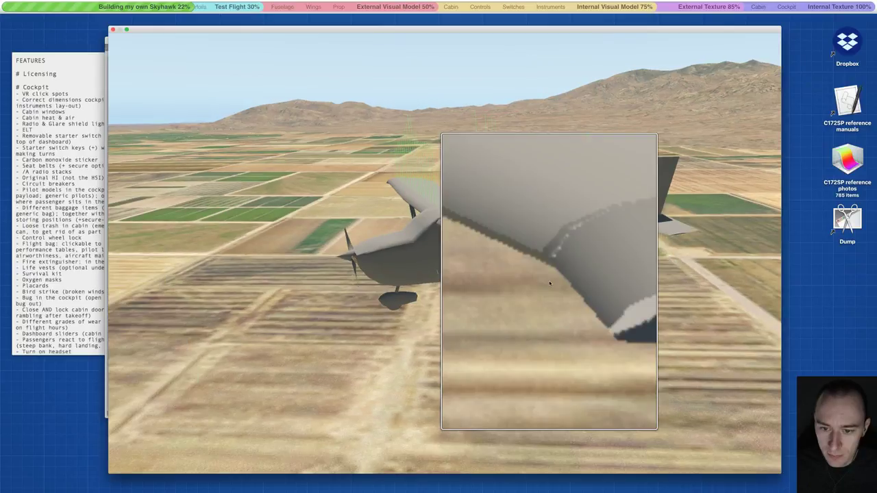
pyautogui.keyDown('ctrl'); pyautogui.scroll(-3, 613, 299); pyautogui.keyUp('ctrl')
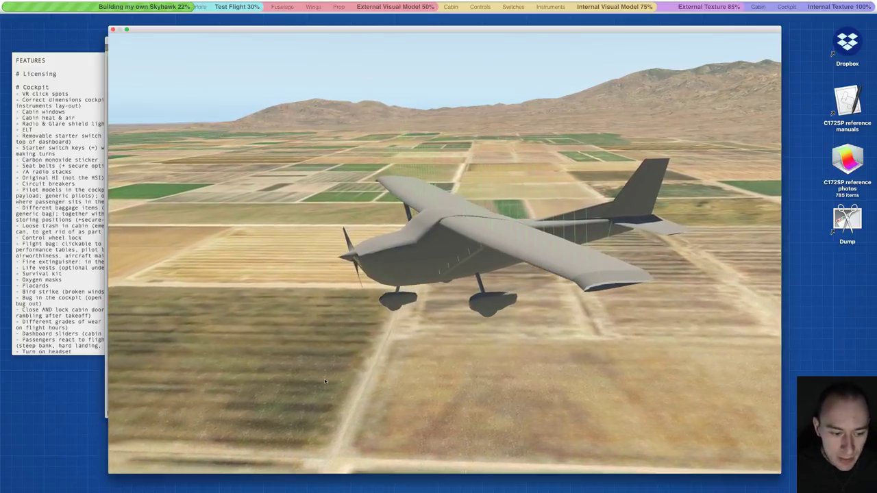
# Raise the Cessna's altitude again on the map, close the map and pause the flight.
pyautogui.press('m')
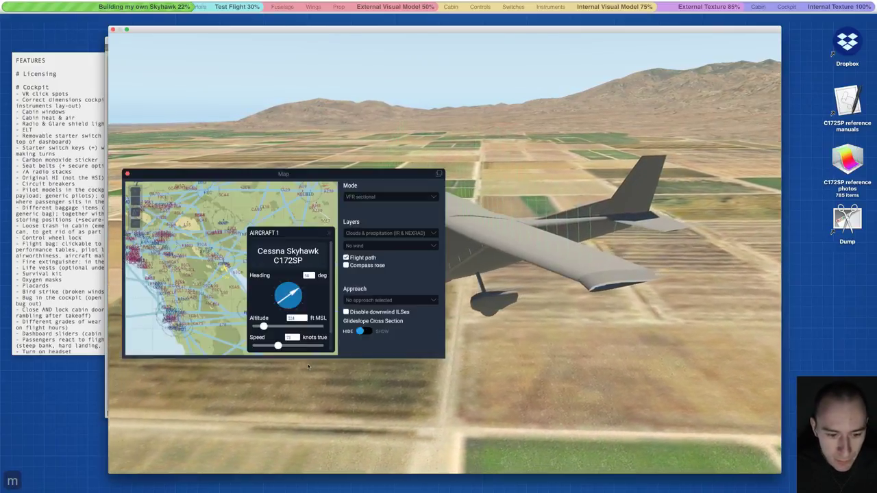
pyautogui.moveTo(264, 327); pyautogui.dragTo(275, 327)
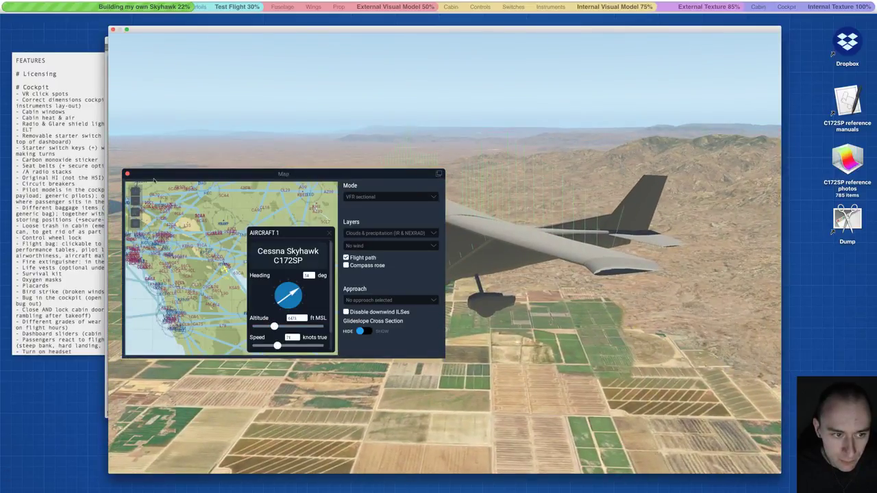
pyautogui.click(127, 173)
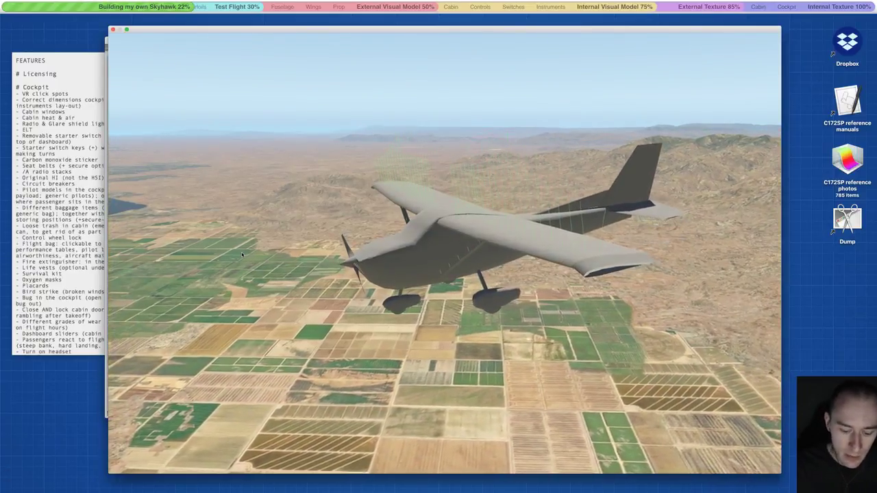
pyautogui.press('p')
# Switch to Plane Maker with the C172SP wireframe model and look over its menus.
pyautogui.click(44, 430)
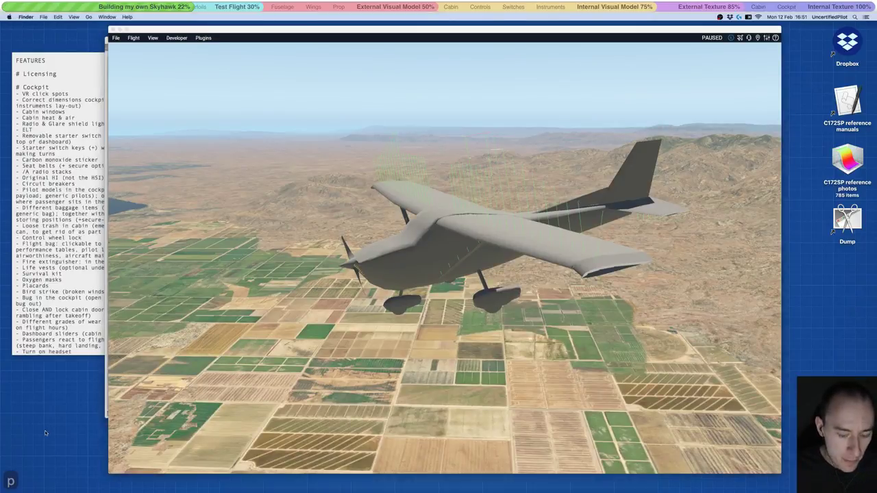
pyautogui.hotkey('ctrl', 'Left')
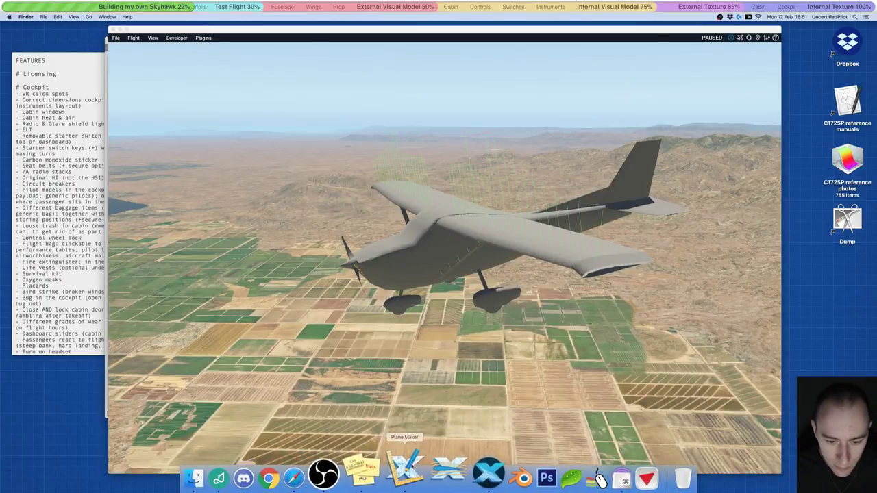
pyautogui.click(405, 469)
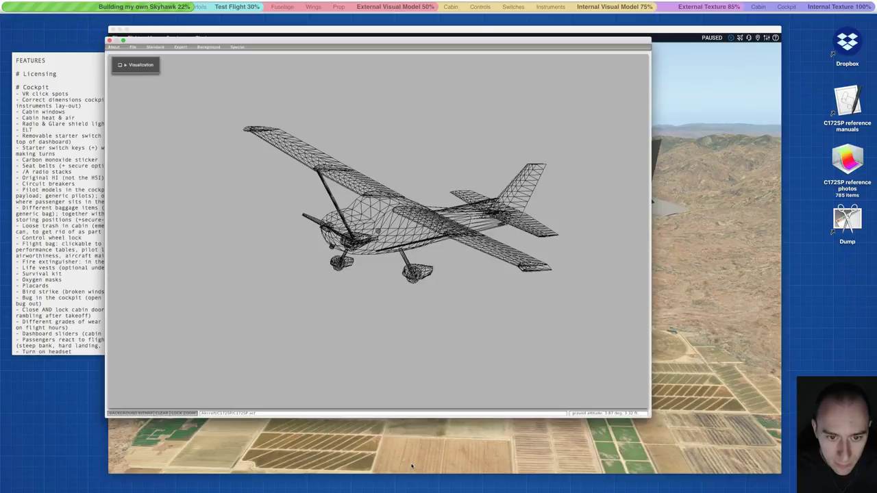
pyautogui.click(209, 47)
pyautogui.moveTo(238, 46)
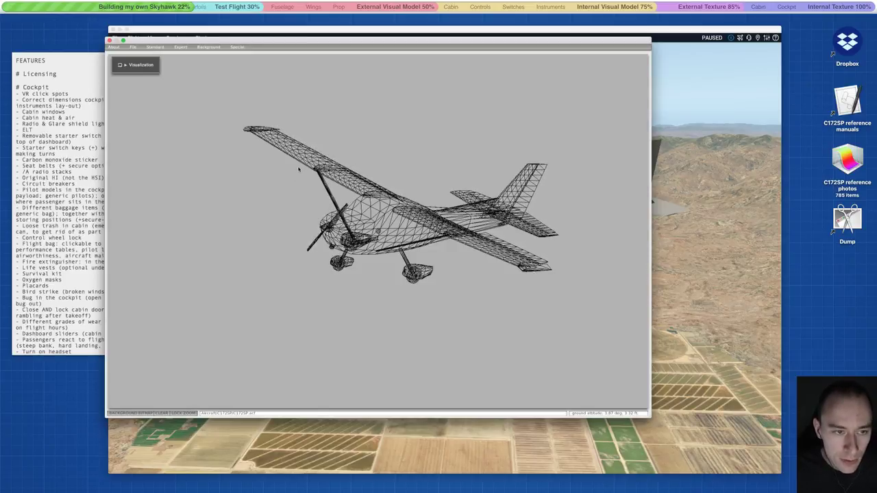
# Switch to Finder, open the X-Plane 11 folder and expand the C172SP folder under Aircraft.
pyautogui.click(89, 409)
pyautogui.moveTo(449, 491)
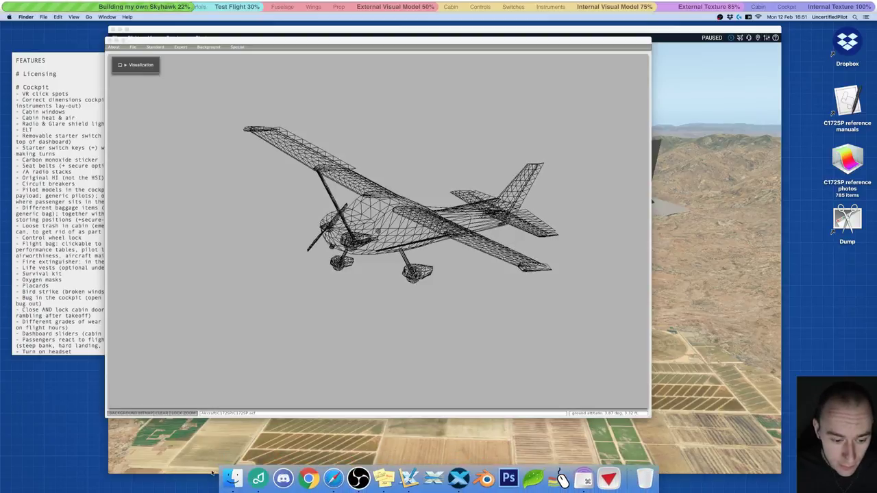
pyautogui.click(227, 470)
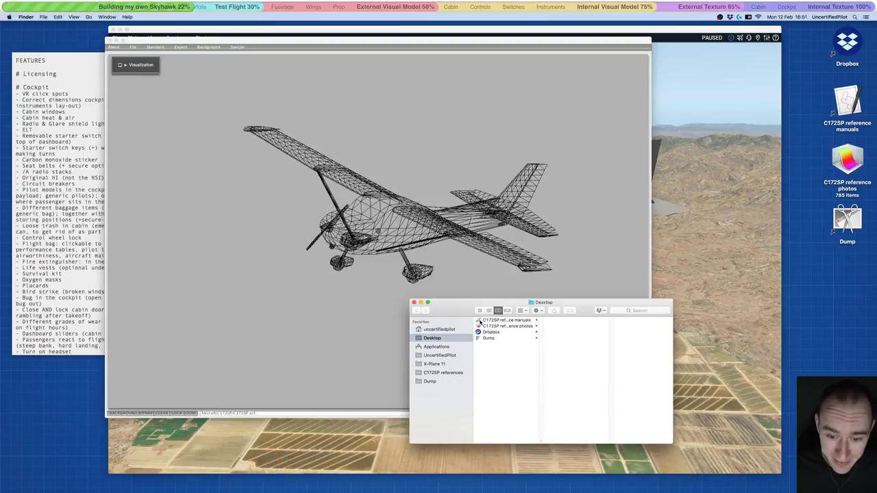
pyautogui.click(434, 364)
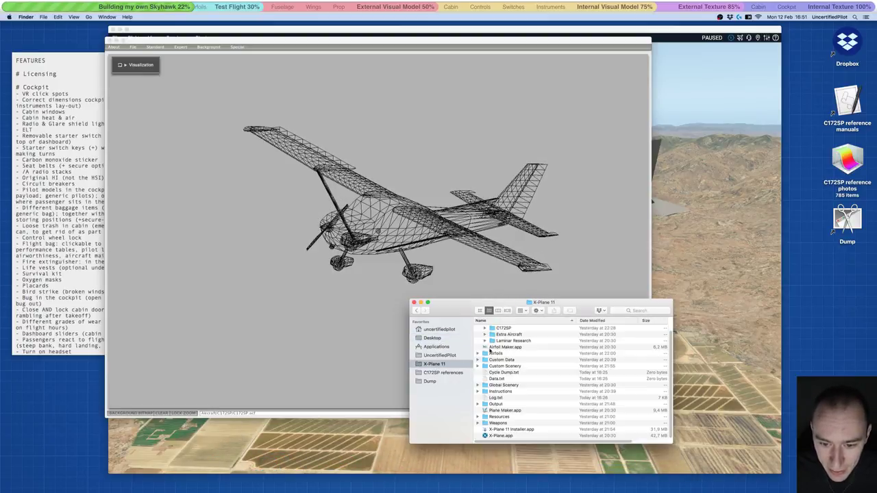
pyautogui.scroll(1, 506, 332)
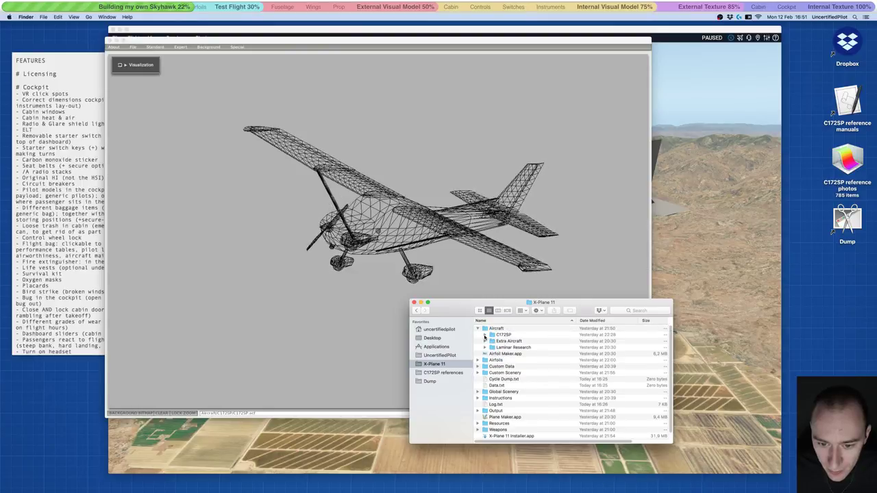
pyautogui.click(484, 335)
# Copy C172SP.acf to the desktop as a backup and close the Finder window.
pyautogui.click(514, 348)
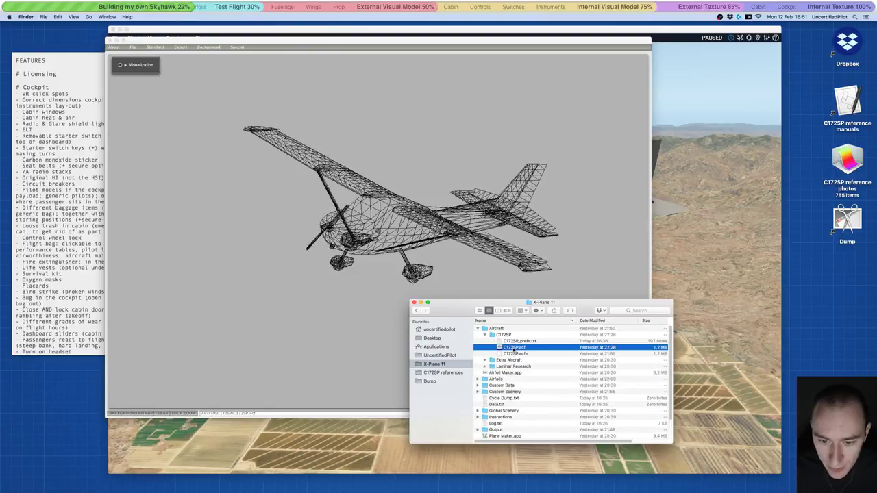
pyautogui.press('super+c')
pyautogui.click(825, 279)
pyautogui.press('super+v')
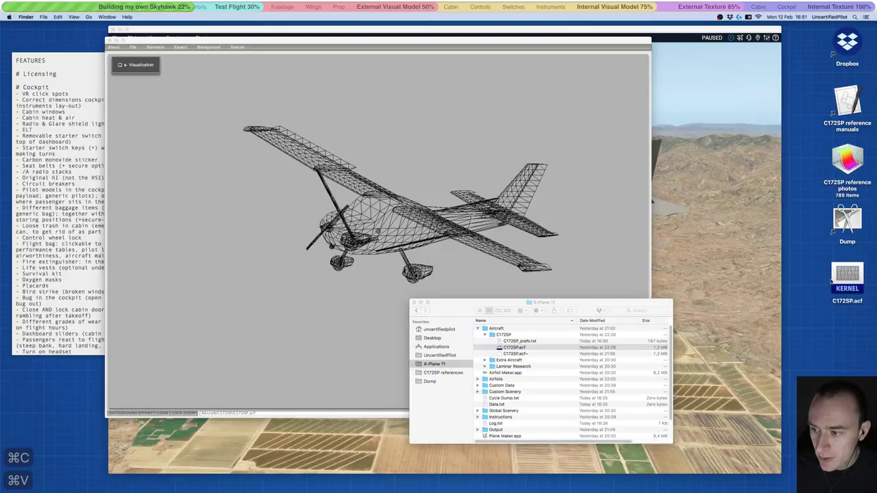
pyautogui.click(414, 303)
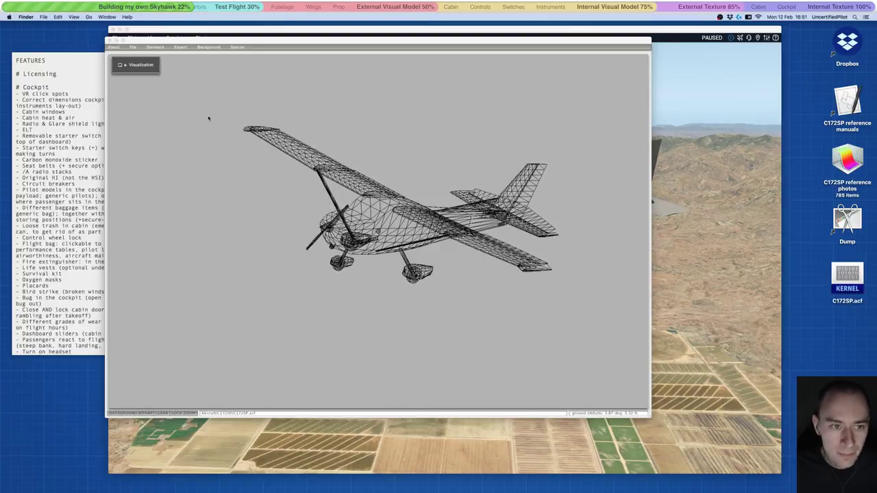
# Open the Misc Wings settings and look through Misc Wing 5 to 9 to identify the wing-tip part.
pyautogui.click(155, 46)
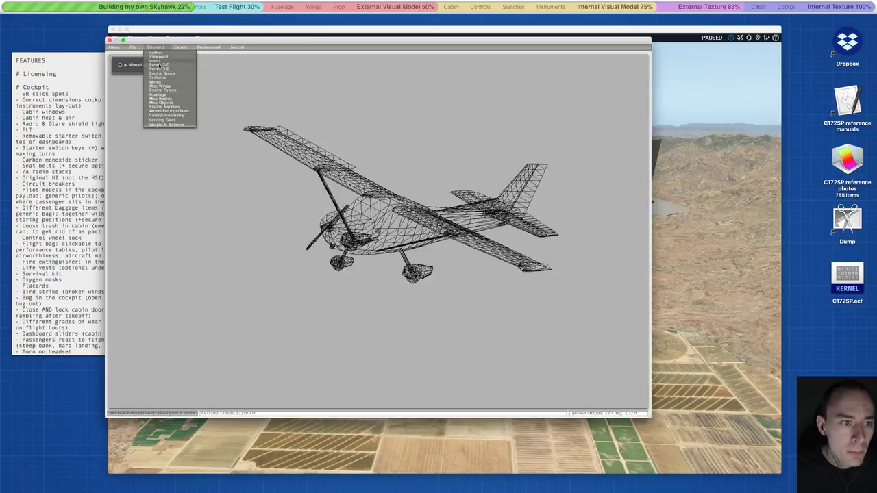
pyautogui.click(159, 85)
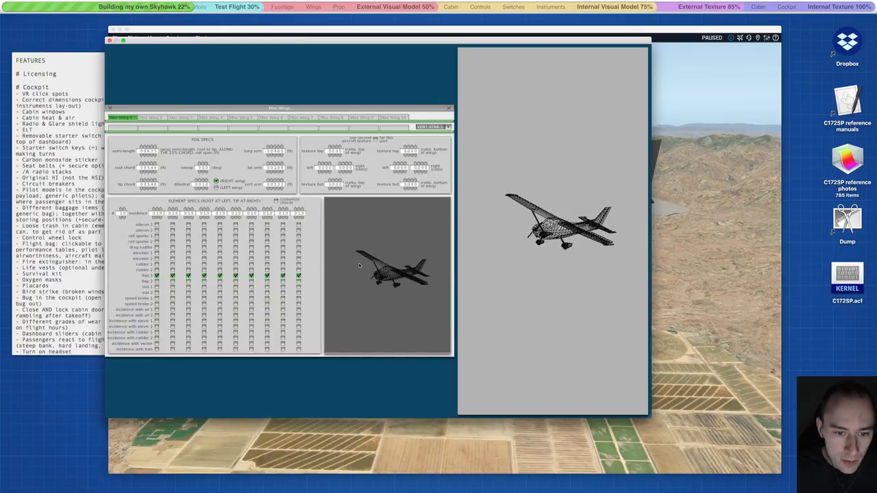
pyautogui.click(371, 118)
pyautogui.click(333, 118)
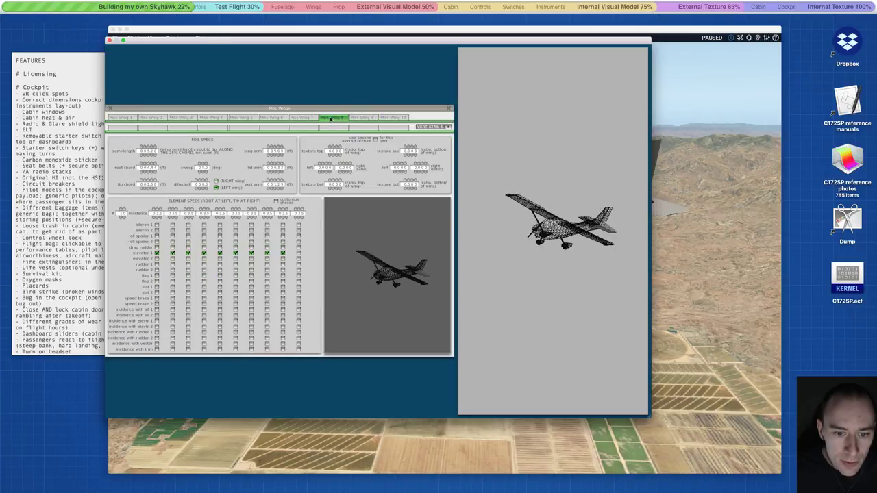
pyautogui.click(303, 118)
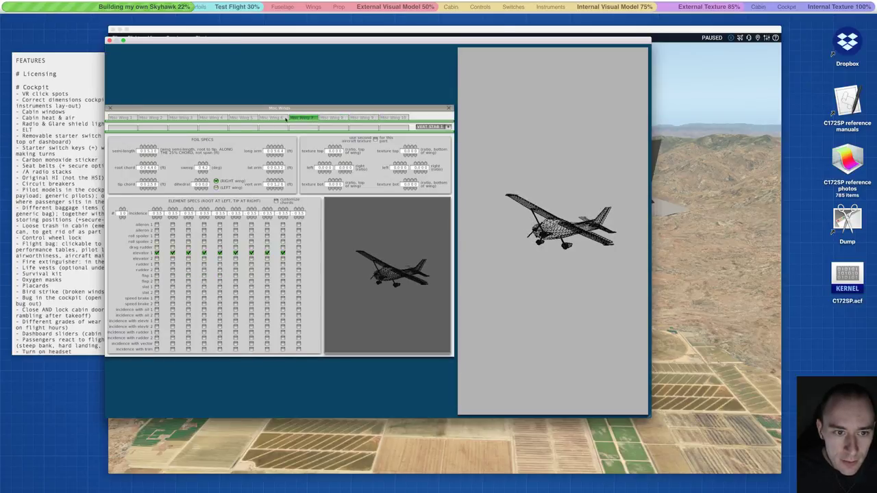
pyautogui.click(273, 118)
pyautogui.click(236, 118)
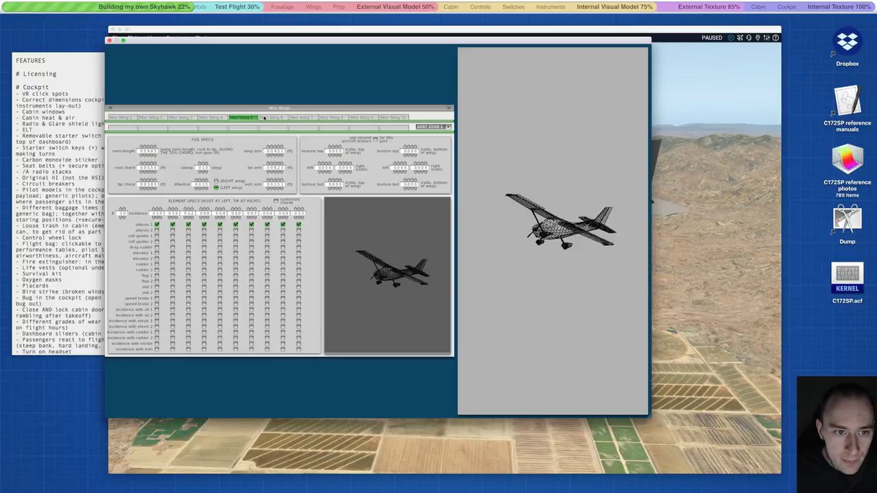
pyautogui.click(271, 118)
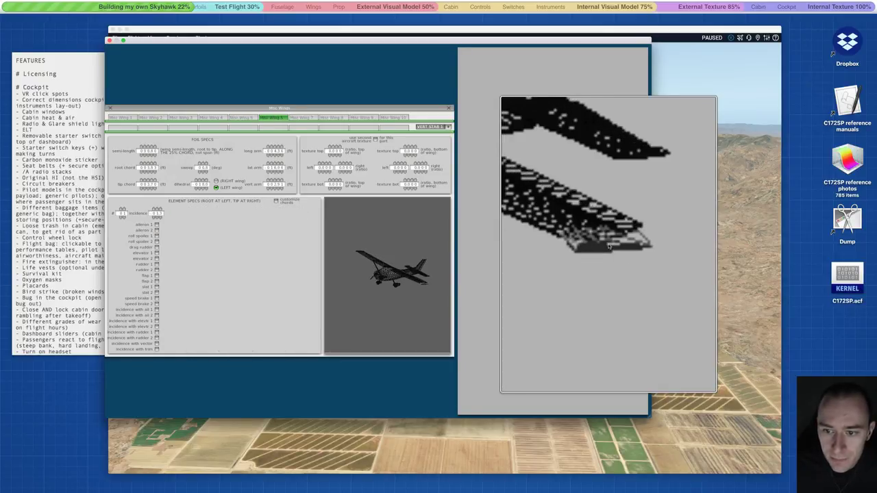
# Compare the foil specs of the two wing tips, Misc Wing 3 and Misc Wing 6.
pyautogui.click(184, 118)
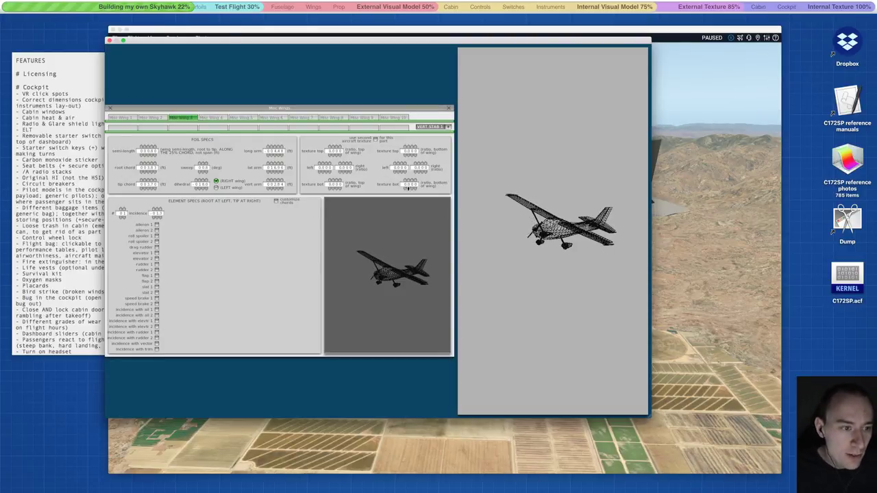
pyautogui.click(272, 118)
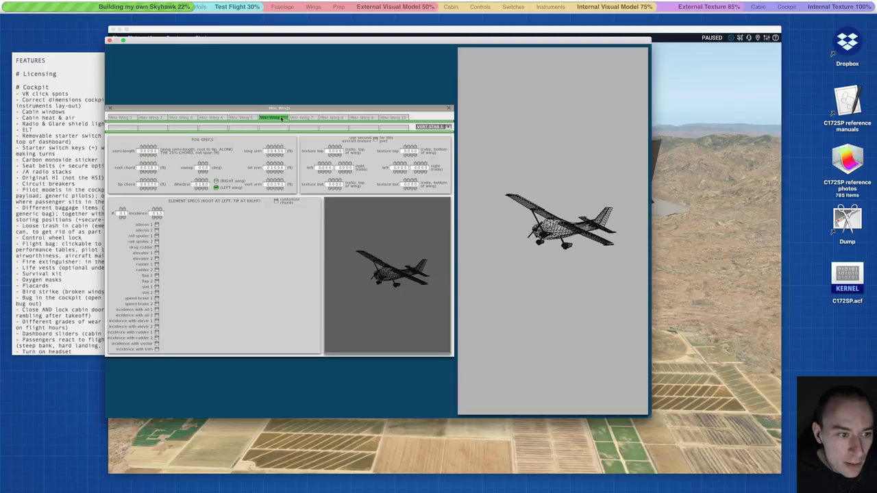
pyautogui.click(185, 118)
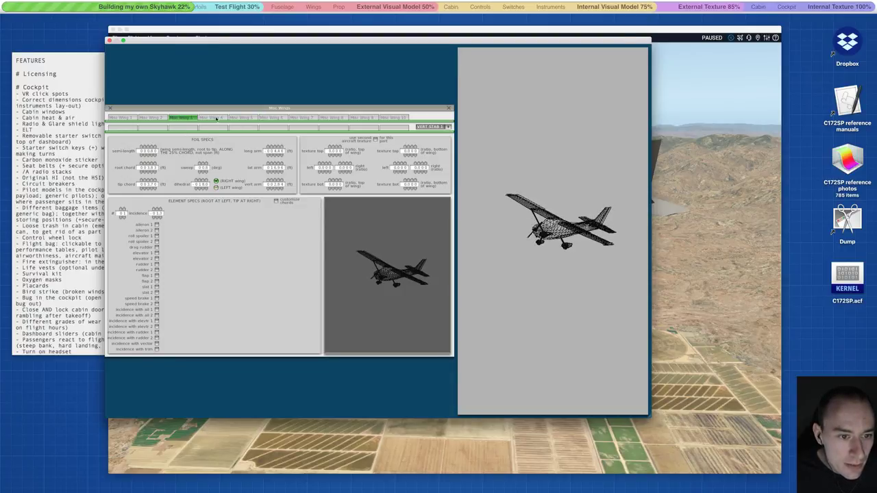
pyautogui.click(272, 118)
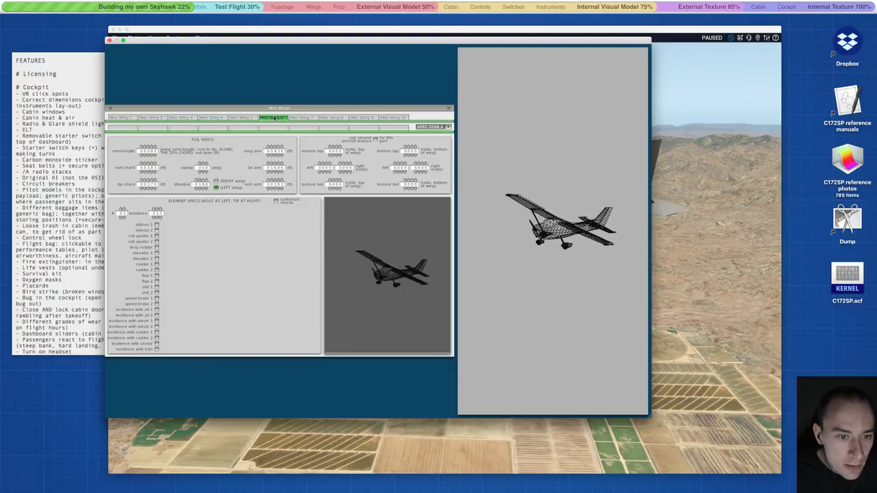
pyautogui.click(177, 118)
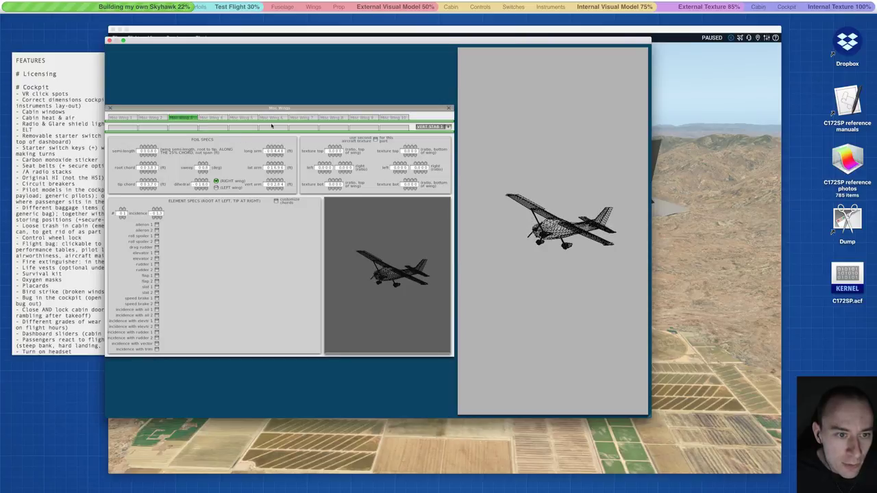
pyautogui.click(272, 118)
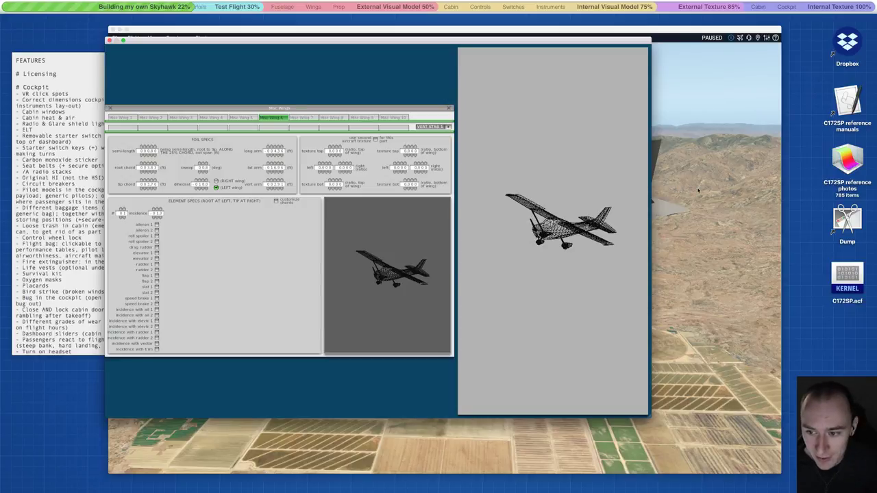
# Switch to X-Plane, resume the paused flight and move the simulator window aside.
pyautogui.click(699, 191)
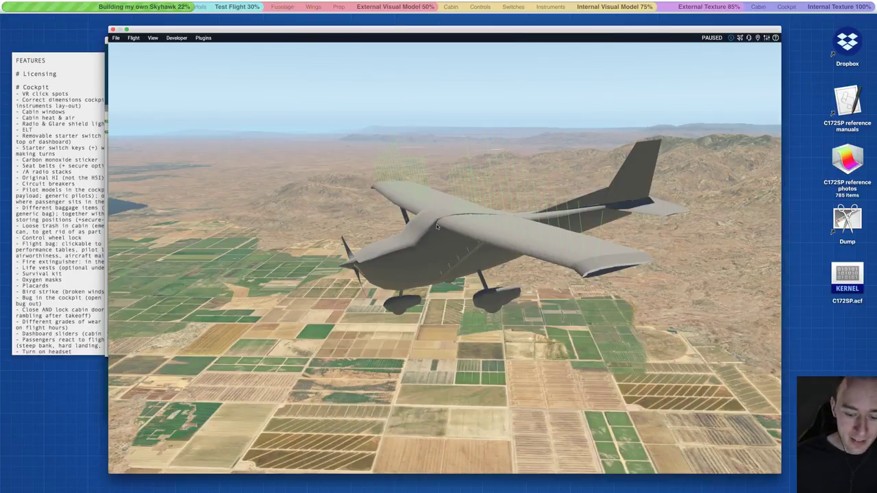
pyautogui.press('p')
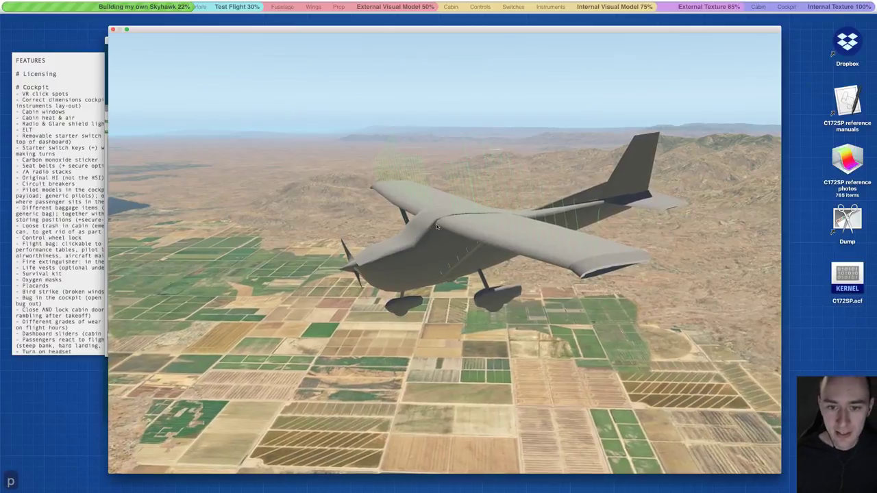
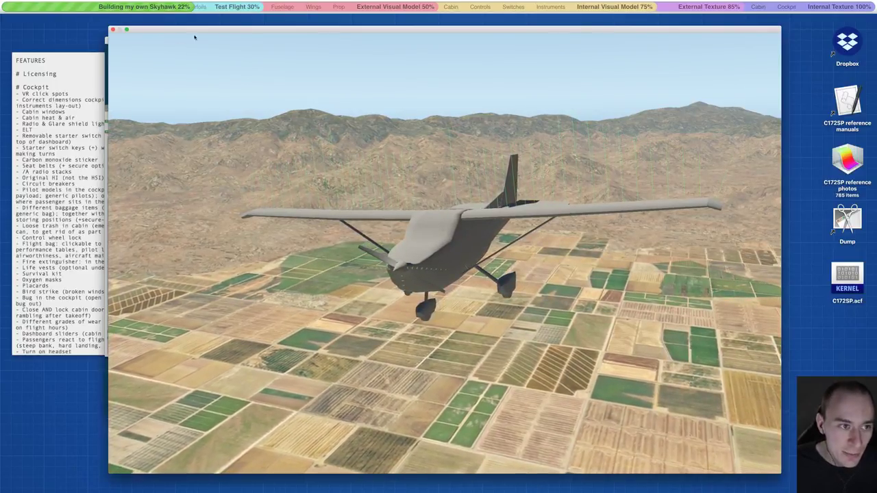
pyautogui.moveTo(194, 29); pyautogui.dragTo(245, 23)
# Switch to Plane Maker, greatly increase the semi-length of wing tips Misc Wing 3 and Misc Wing 6, and save the aircraft.
pyautogui.click(126, 89)
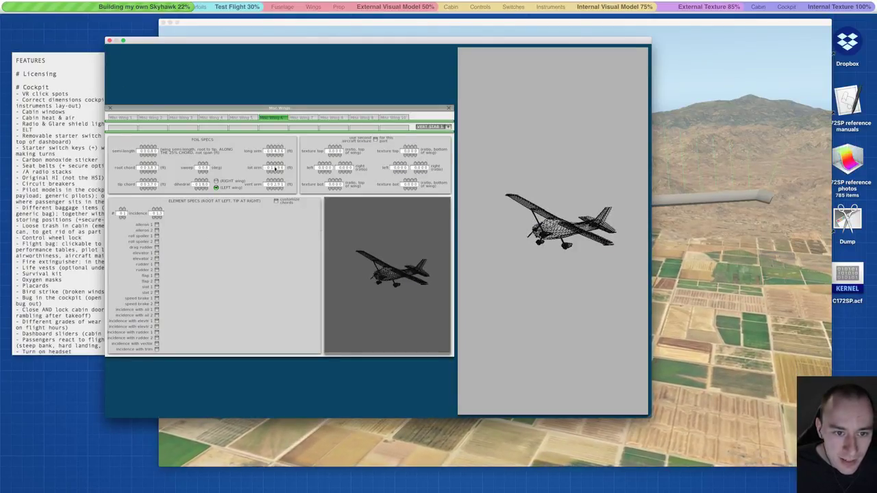
pyautogui.click(189, 118)
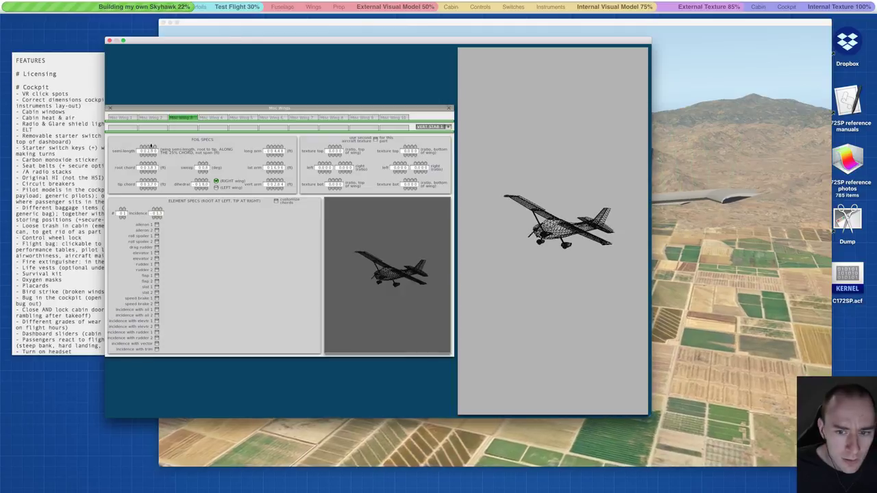
pyautogui.scroll(5, 510, 199)
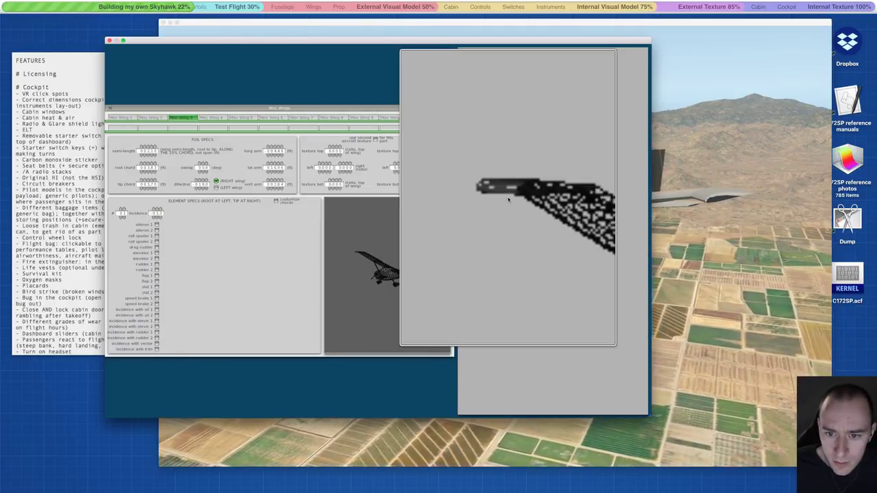
pyautogui.scroll(-5, 513, 206)
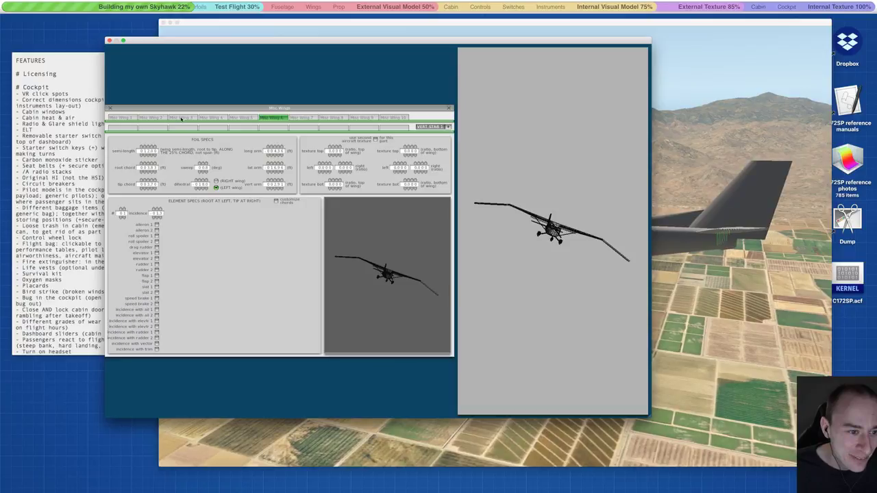
pyautogui.click(244, 118)
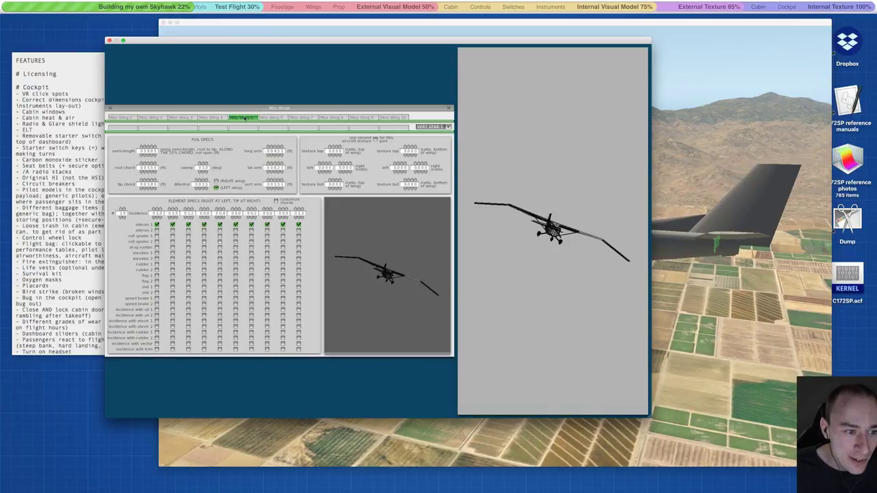
pyautogui.click(272, 118)
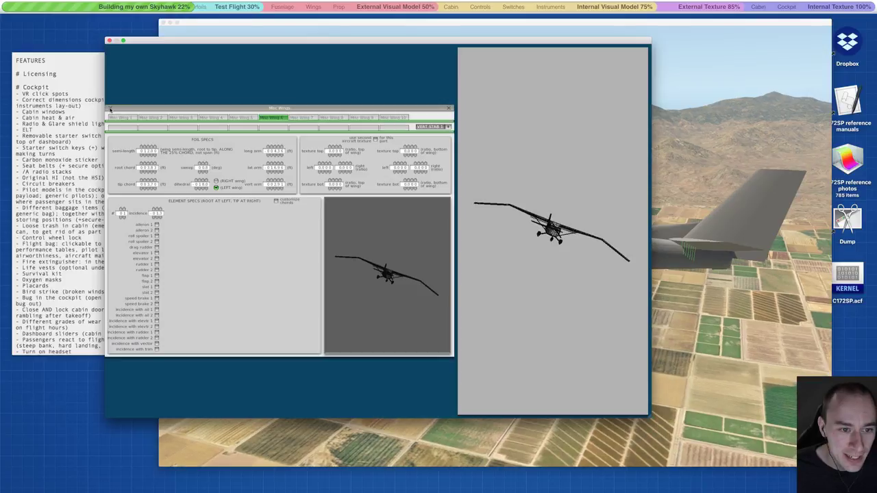
pyautogui.hotkey('ctrl', 's')
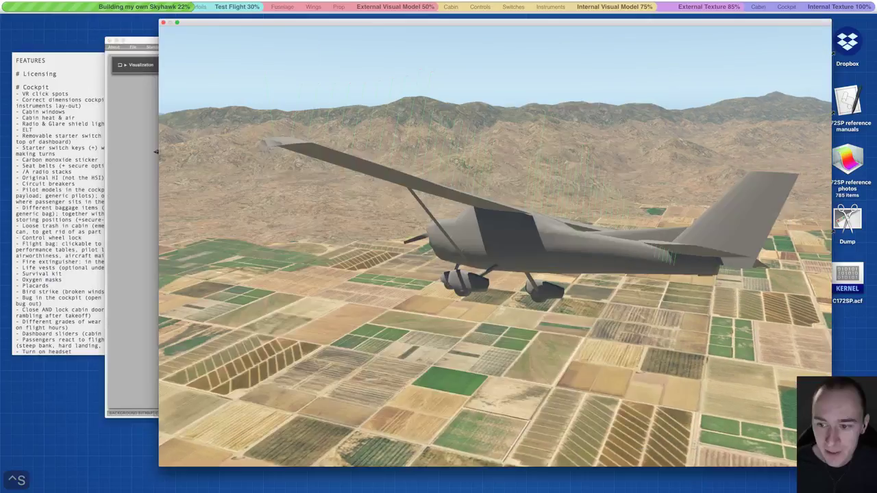
# Reload the current aircraft in X-Plane and show the forward cockpit view.
pyautogui.click(228, 30)
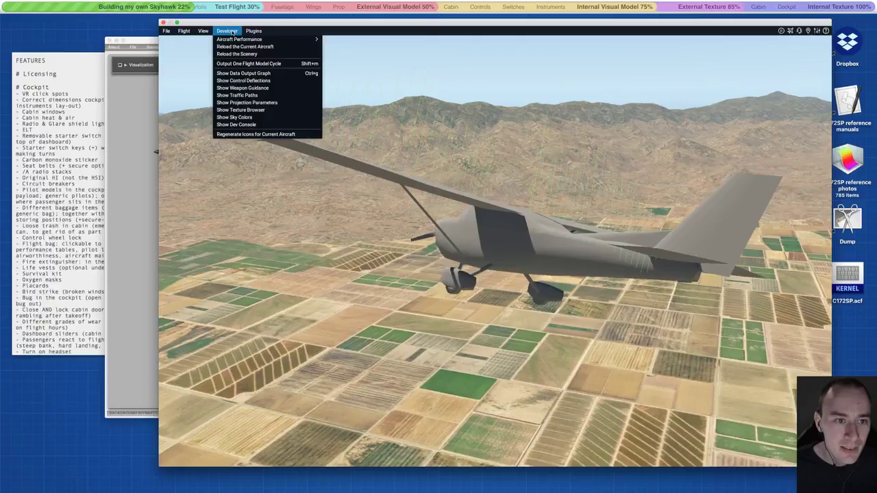
pyautogui.click(236, 47)
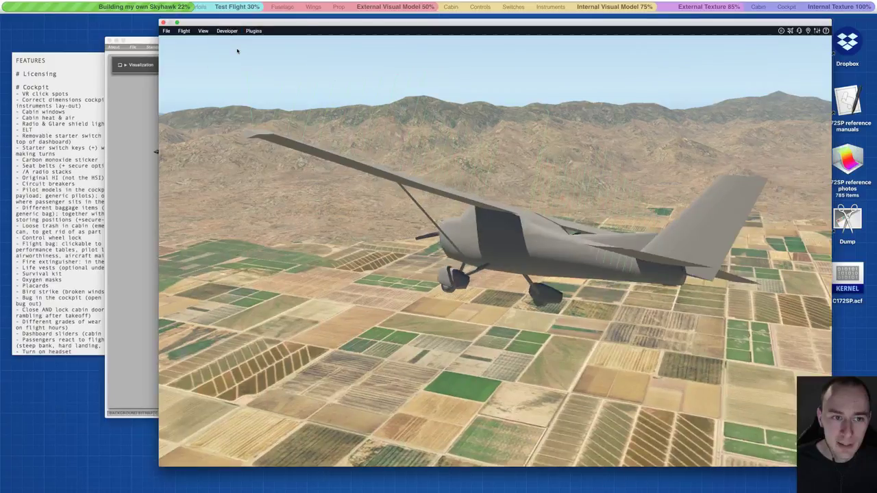
pyautogui.press('w')
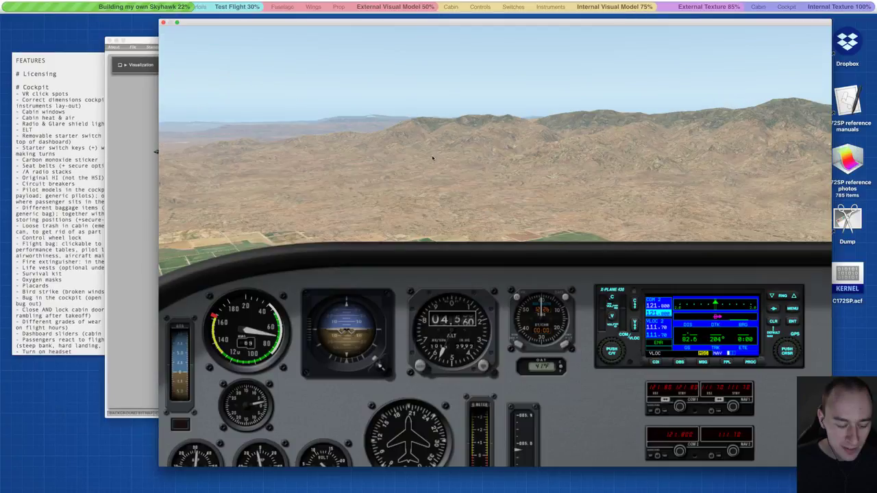
# Test-fly the long-winged Cessna in external view, return to the cockpit view and pause the flight.
pyautogui.press('a')
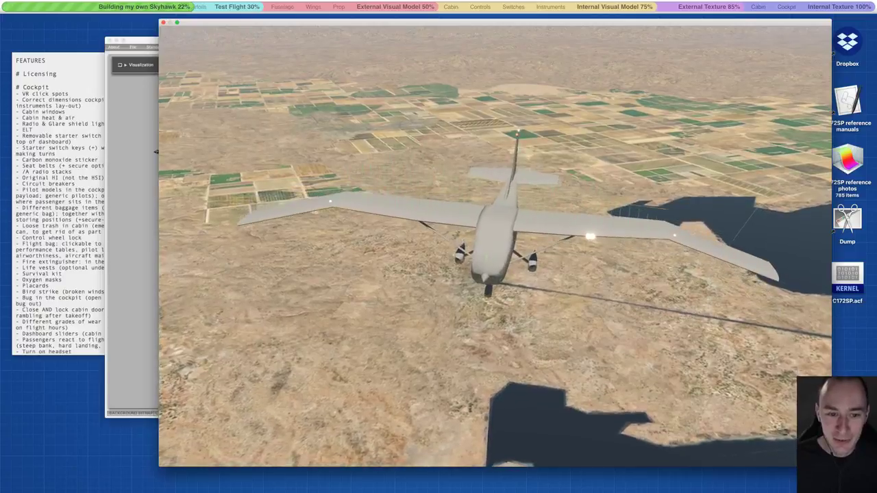
pyautogui.press('Up')
pyautogui.press('Down')
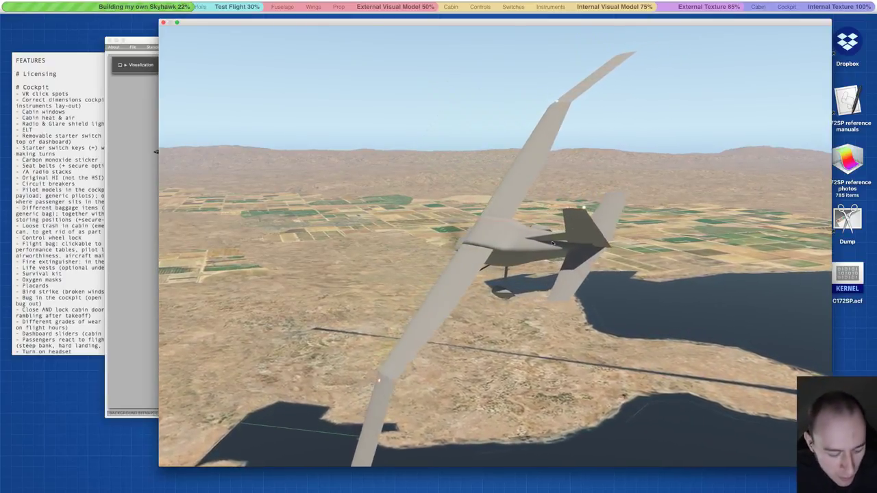
pyautogui.hotkey('alt', 'w')
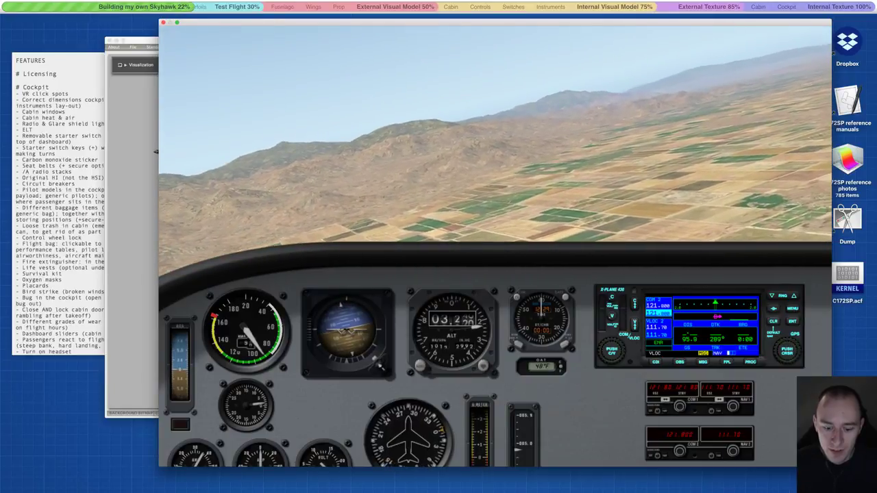
pyautogui.press('p')
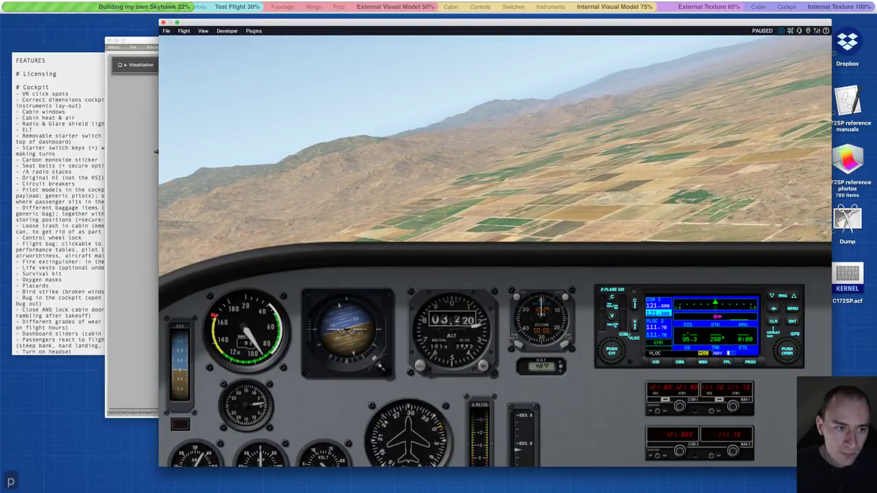
# In Plane Maker's Misc Wings settings, set six elements for Misc Wing 6 and Misc Wing 3, and save the aircraft.
pyautogui.click(114, 124)
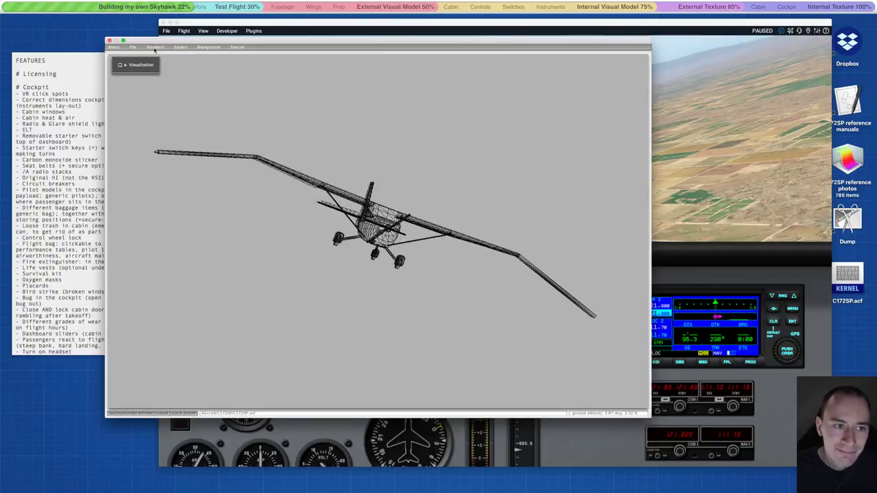
pyautogui.click(155, 46)
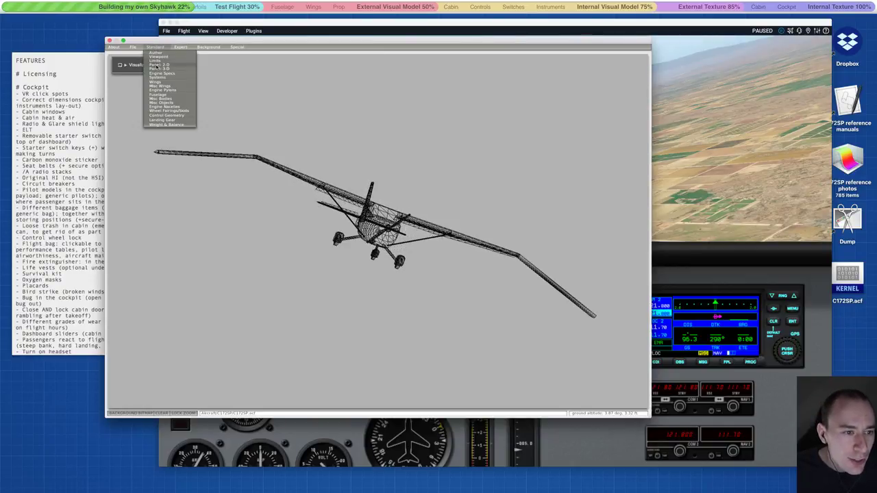
pyautogui.click(157, 86)
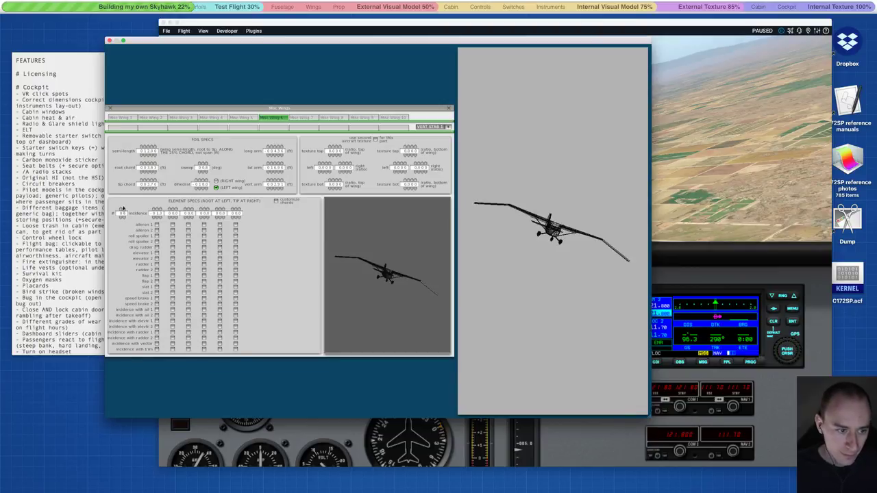
pyautogui.click(185, 118)
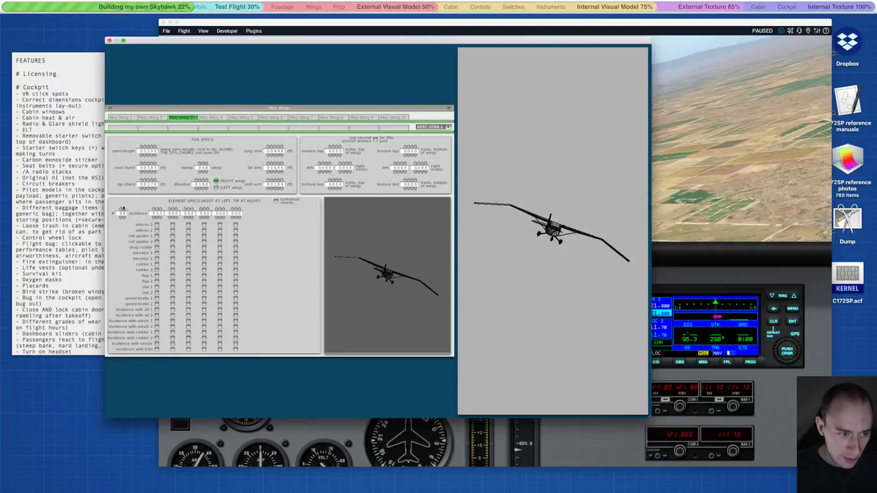
pyautogui.click(449, 109)
pyautogui.hotkey('ctrl', 's')
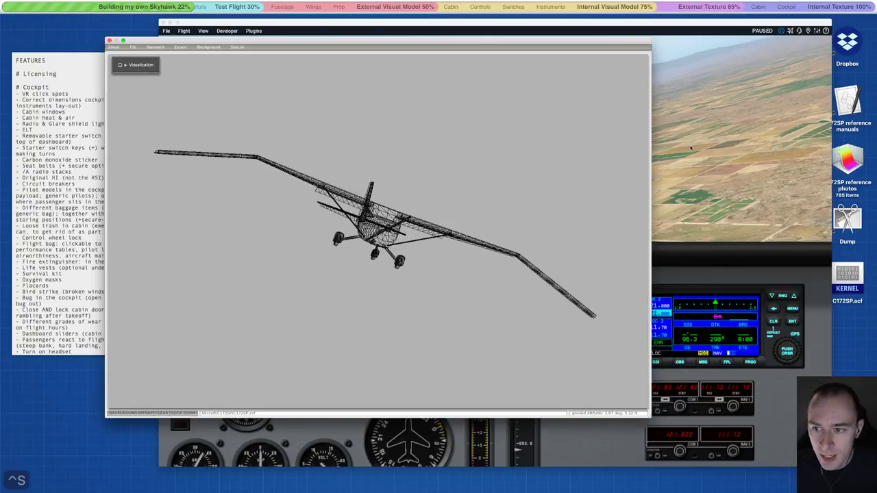
# Switch to X-Plane, reload the current aircraft and resume the flight.
pyautogui.click(690, 148)
pyautogui.click(227, 31)
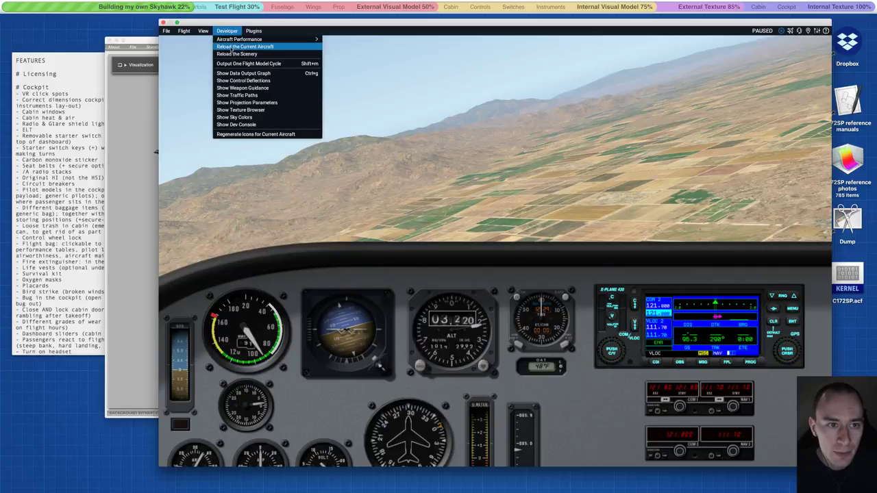
pyautogui.click(245, 47)
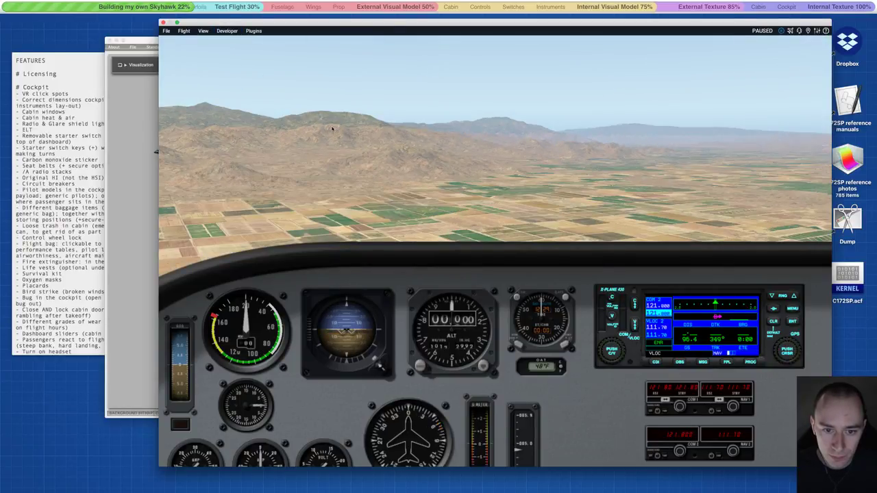
pyautogui.press('p')
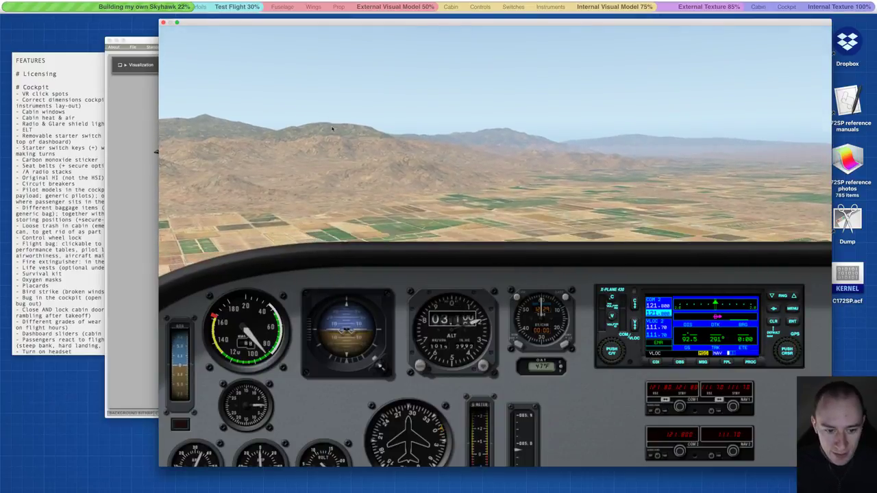
# Examine the lengthened wing tips and their force lines in external view during flight.
pyautogui.hotkey('shift', '4')
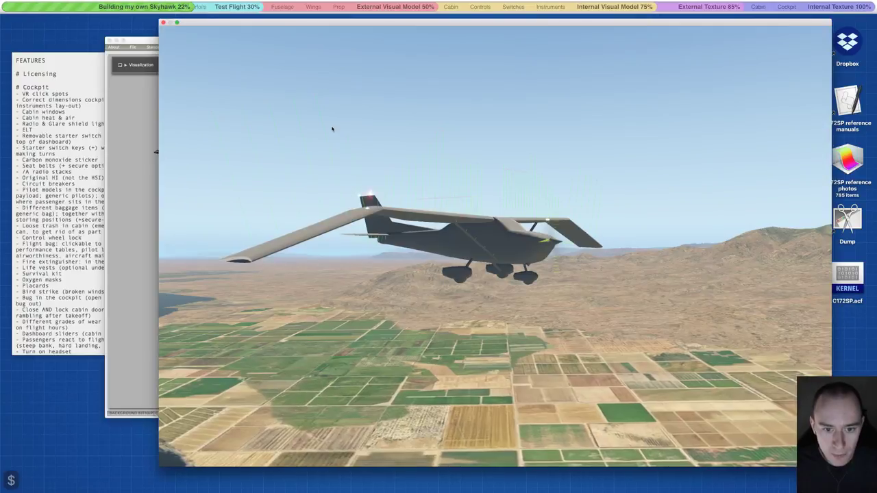
pyautogui.moveTo(409, 169); pyautogui.dragTo(218, 222, button='right')
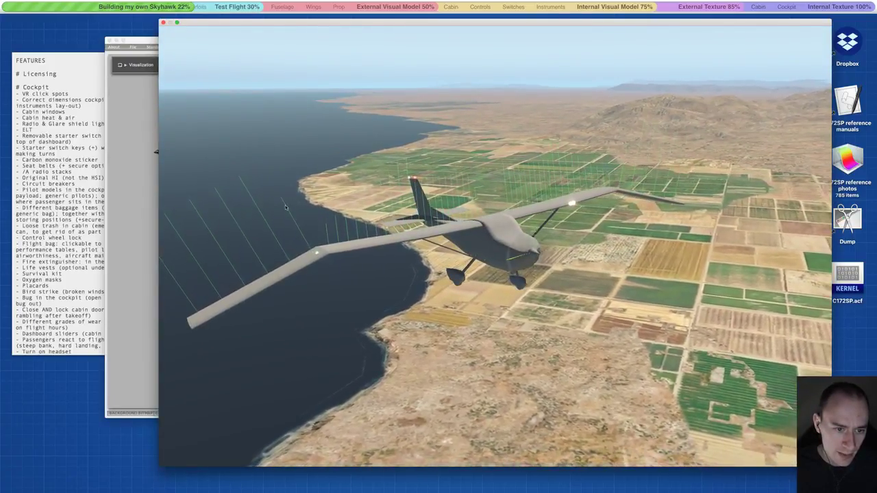
pyautogui.moveTo(299, 249); pyautogui.dragTo(254, 245, button='right')
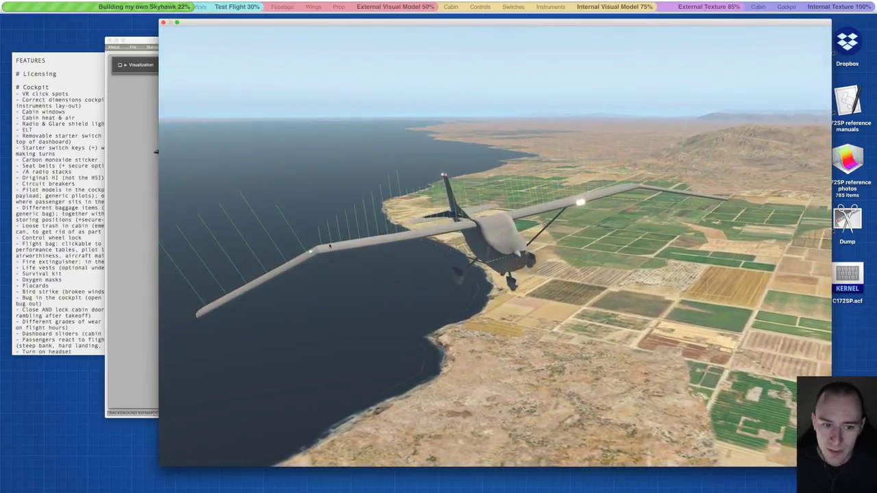
pyautogui.moveTo(344, 235); pyautogui.dragTo(318, 227, button='right')
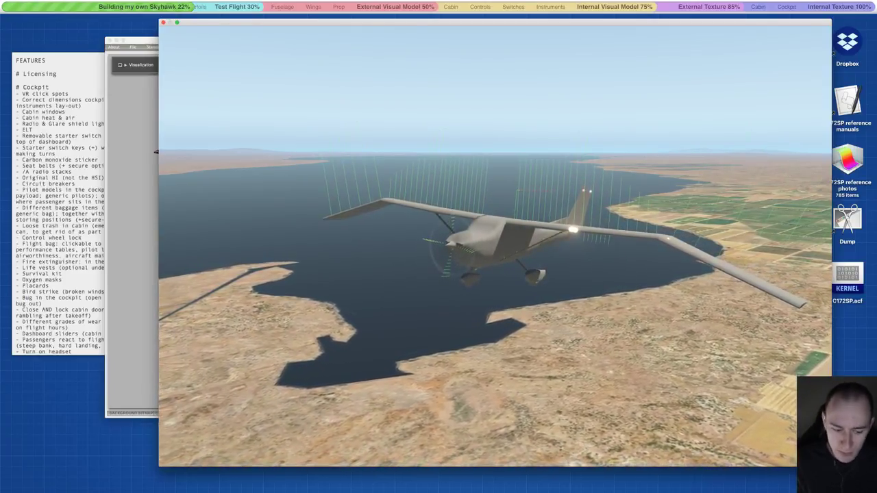
# Check the instrument panel in the forward cockpit view, return to the external view and pause the flight.
pyautogui.hotkey('alt', 'w')
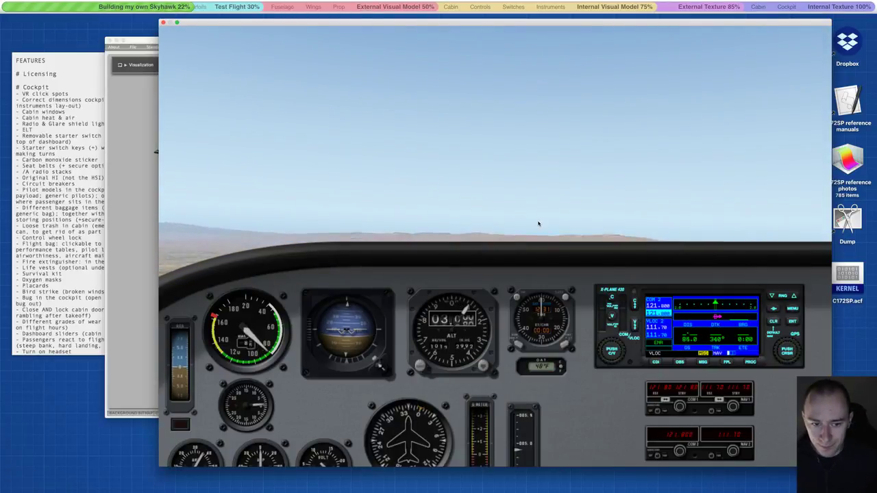
pyautogui.press('Down')
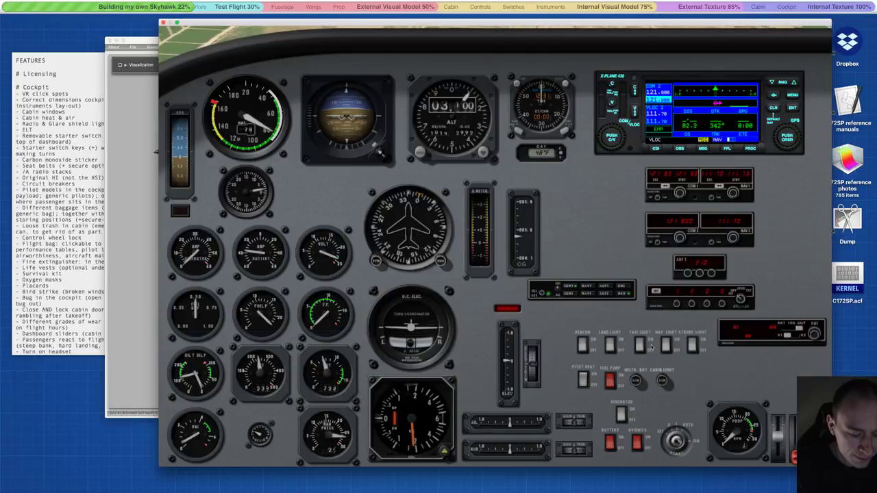
pyautogui.press('a')
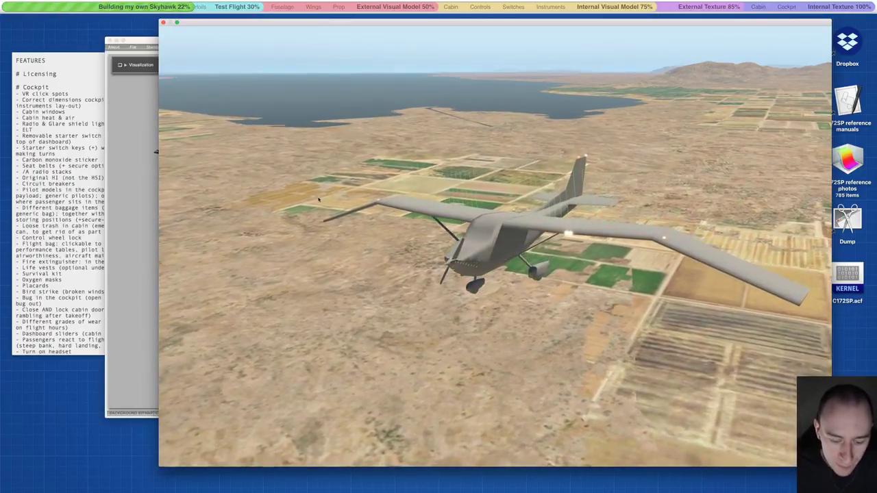
pyautogui.press('p')
# Switch to Plane Maker and reduce Misc Wing 3 to one element in the Misc Wings settings.
pyautogui.click(120, 179)
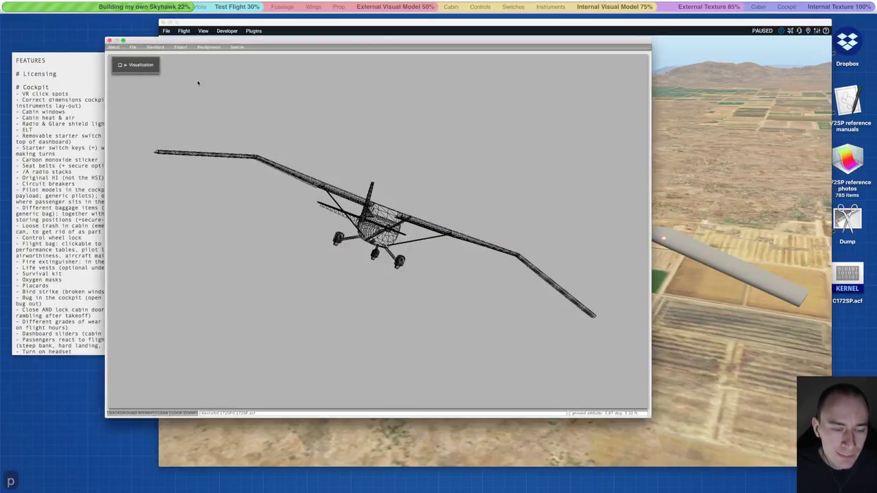
pyautogui.click(155, 47)
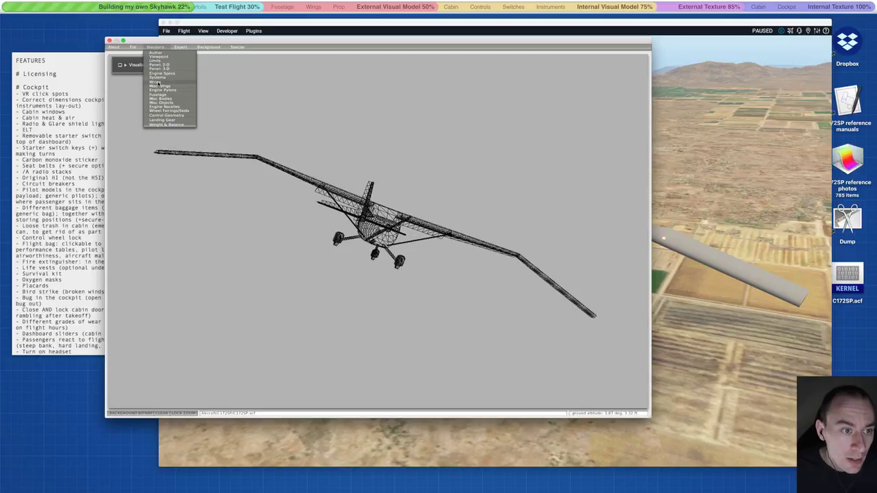
pyautogui.click(159, 86)
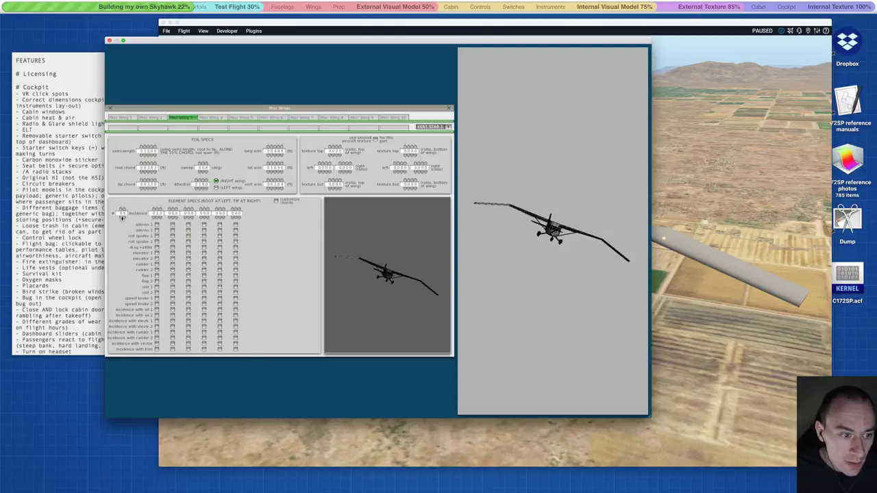
pyautogui.click(123, 217)
pyautogui.click(122, 218)
pyautogui.click(123, 218)
pyautogui.click(122, 218)
pyautogui.click(122, 217)
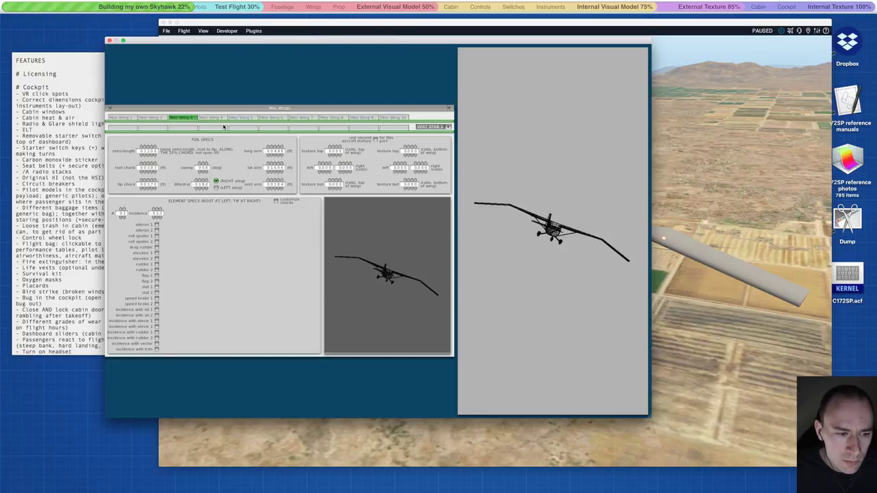
# Remove the Misc Wing 3 tip by reducing its semi-length to zero.
pyautogui.click(147, 156)
pyautogui.click(147, 156)
pyautogui.click(147, 156)
pyautogui.click(147, 155)
pyautogui.click(147, 156)
pyautogui.click(147, 156)
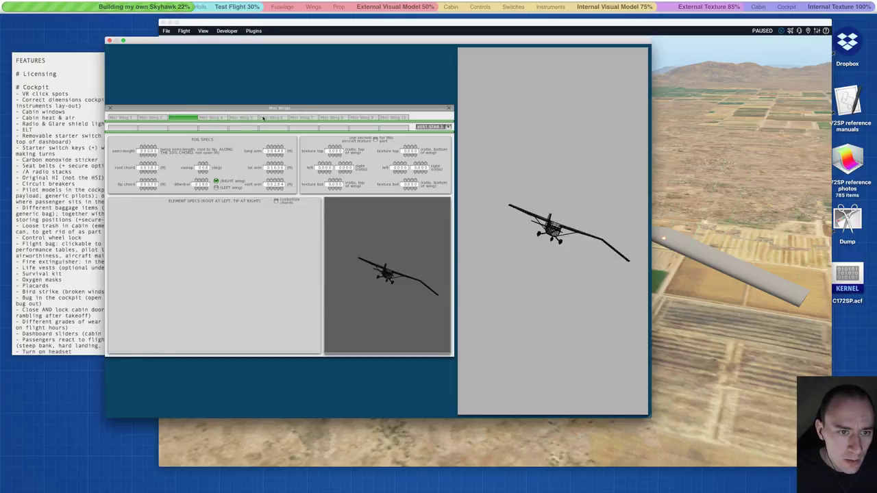
# Reduce the number of elements of Misc Wing 6 to one.
pyautogui.click(263, 117)
pyautogui.click(123, 217)
pyautogui.click(123, 217)
pyautogui.click(123, 217)
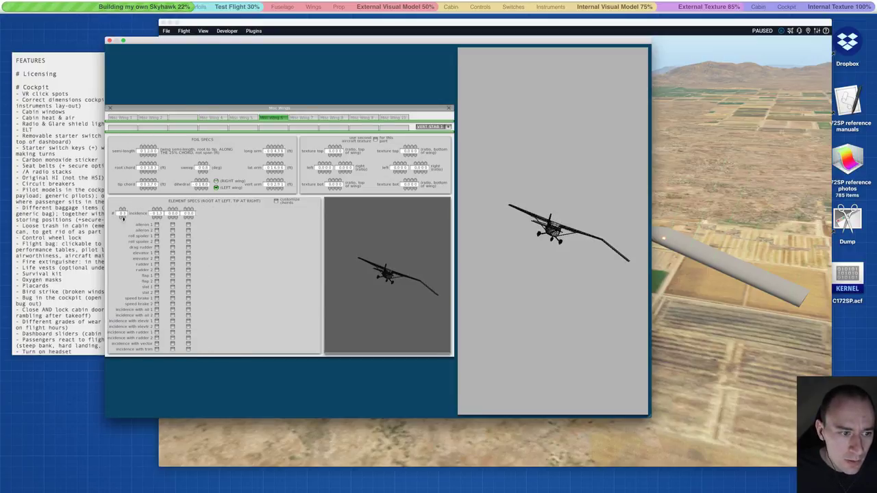
pyautogui.click(124, 218)
pyautogui.click(123, 218)
# Remove the Misc Wing 6 tip by reducing its semi-length to zero, and save the aircraft.
pyautogui.click(147, 155)
pyautogui.click(147, 155)
pyautogui.click(148, 155)
pyautogui.click(147, 155)
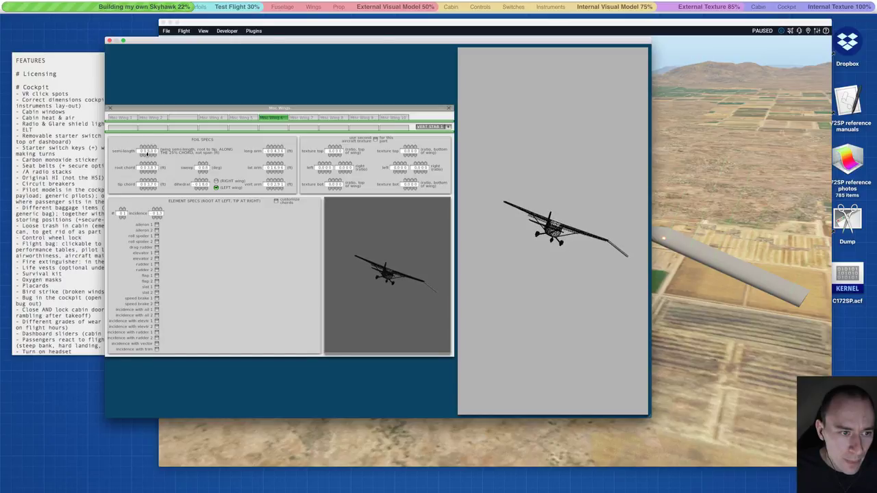
pyautogui.click(147, 154)
pyautogui.click(146, 154)
pyautogui.click(147, 154)
pyautogui.click(147, 155)
pyautogui.click(147, 155)
pyautogui.click(147, 154)
pyautogui.click(146, 154)
pyautogui.click(147, 154)
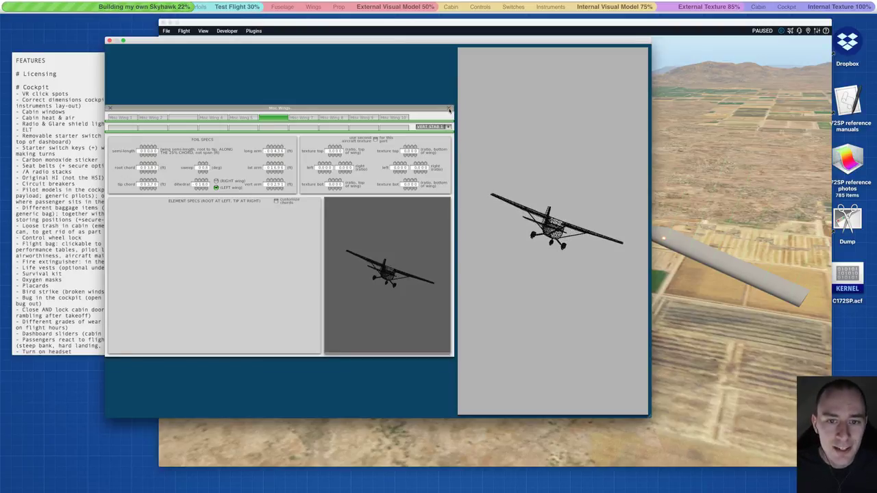
pyautogui.click(450, 108)
pyautogui.hotkey('ctrl', 's')
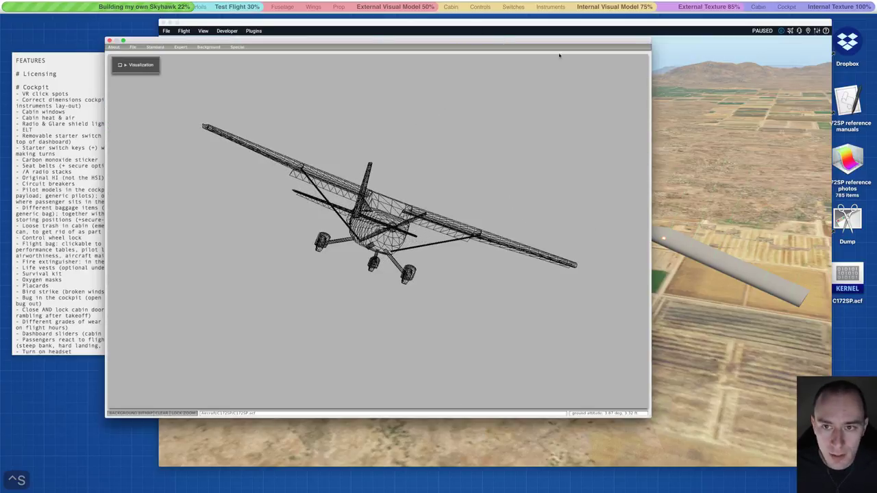
# Reload the current aircraft in X-Plane, show the lower instrument panel and resume the flight.
pyautogui.click(573, 23)
pyautogui.click(227, 31)
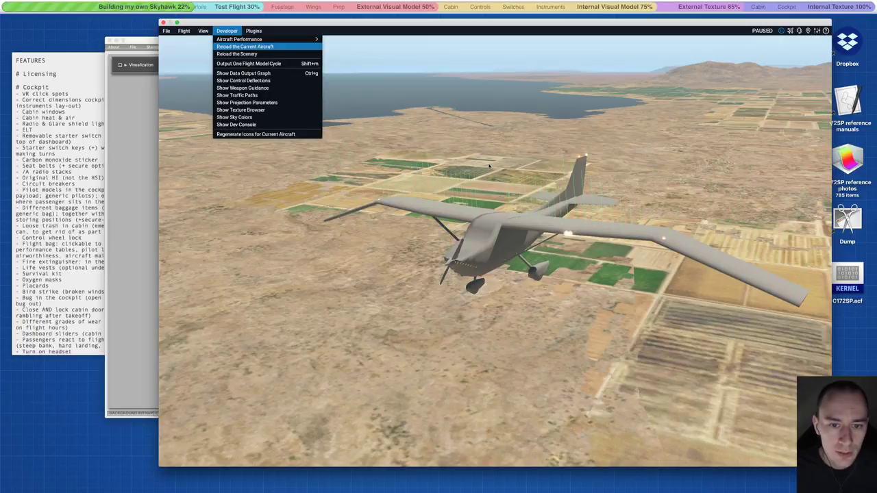
pyautogui.click(240, 47)
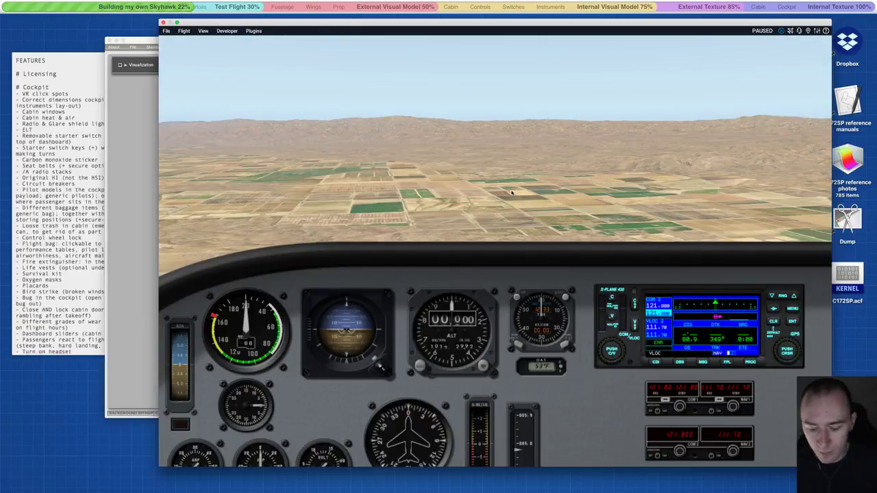
pyautogui.press('Down')
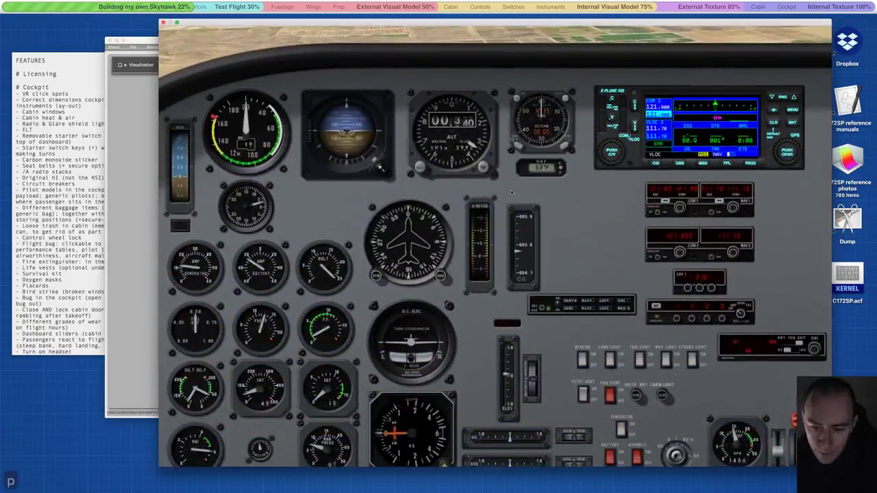
pyautogui.press('p')
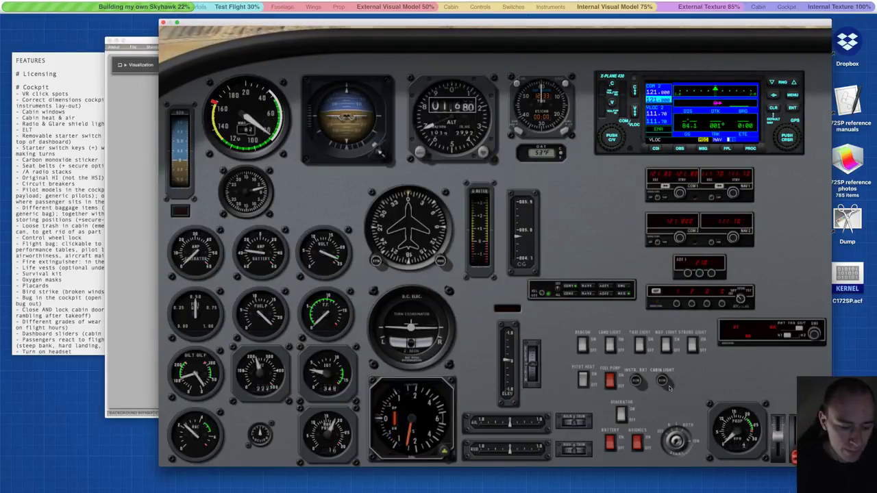
# Show the Cessna without wing tips in external view and raise its altitude through the map's aircraft settings.
pyautogui.hotkey('shift', '4')
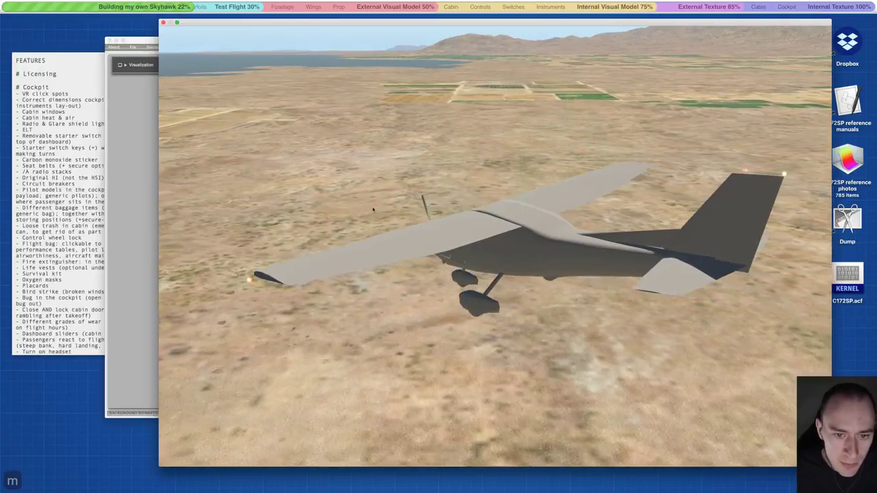
pyautogui.moveTo(316, 320); pyautogui.dragTo(323, 320)
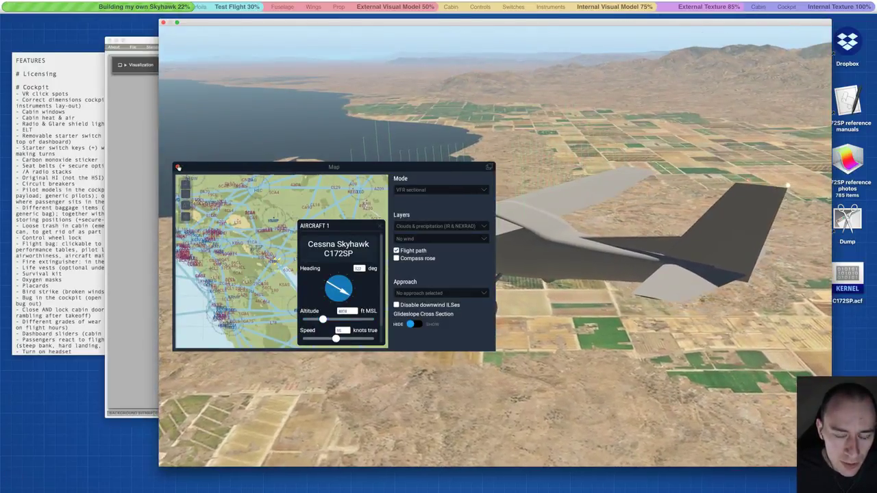
pyautogui.click(178, 166)
# Return to the forward cockpit view and fly banked turns, examining the attitude indicator's bank marks up close.
pyautogui.press('w')
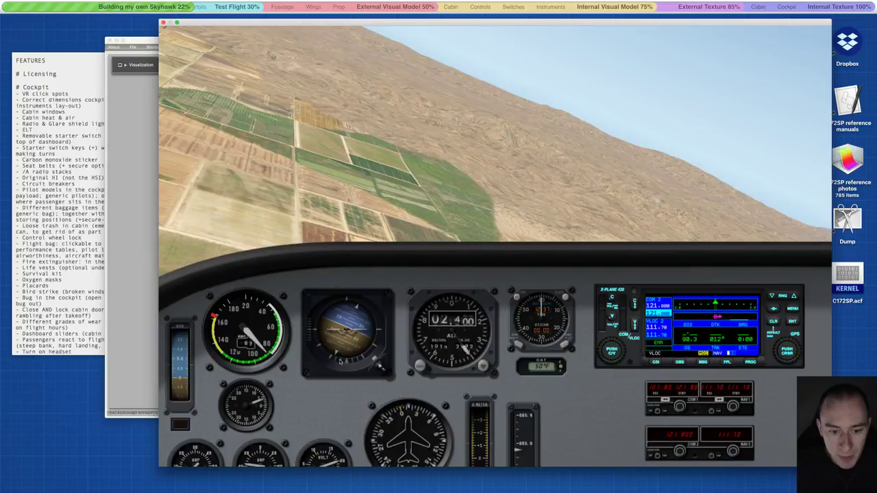
pyautogui.keyDown('ctrl'); pyautogui.scroll(5, 336, 346); pyautogui.keyUp('ctrl')
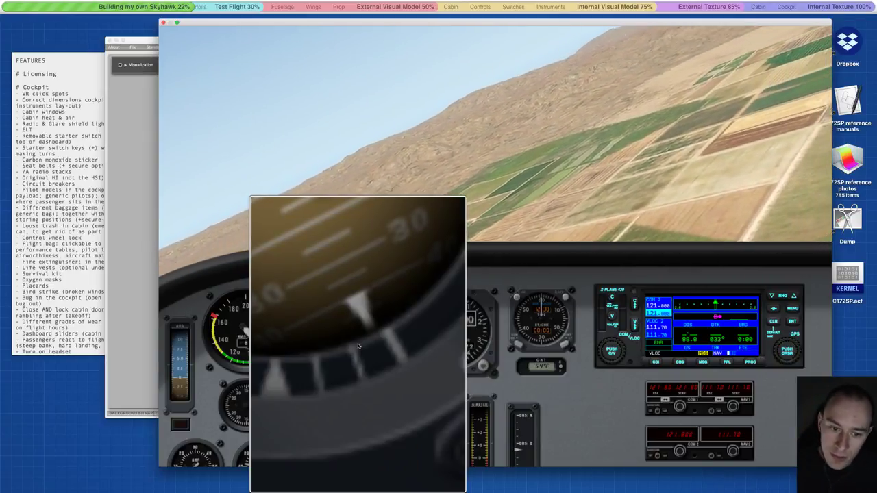
pyautogui.moveTo(357, 346); pyautogui.dragTo(362, 346)
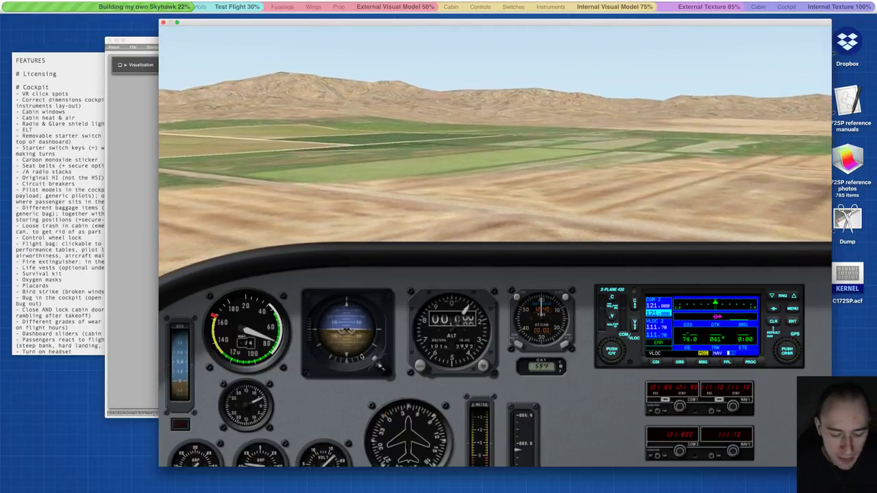
# Lift the low-flying Cessna to a higher altitude through the map's aircraft settings and close the map.
pyautogui.press('m')
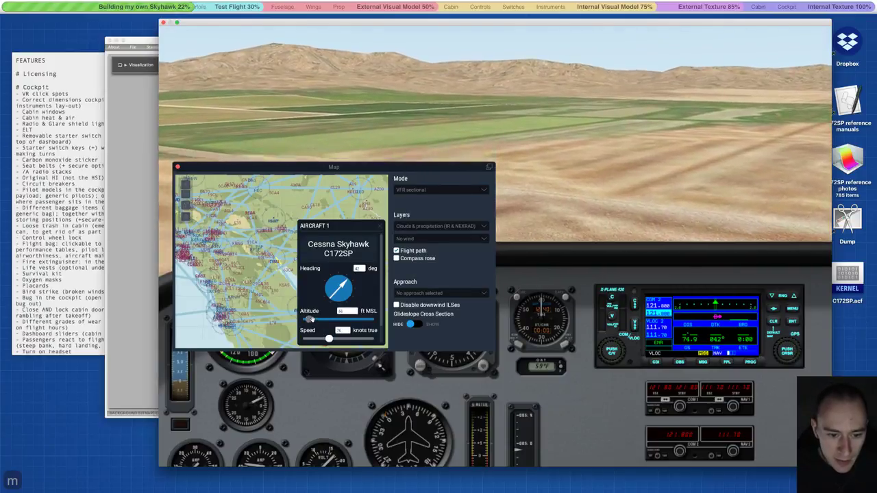
pyautogui.moveTo(310, 319); pyautogui.dragTo(323, 319)
pyautogui.click(177, 166)
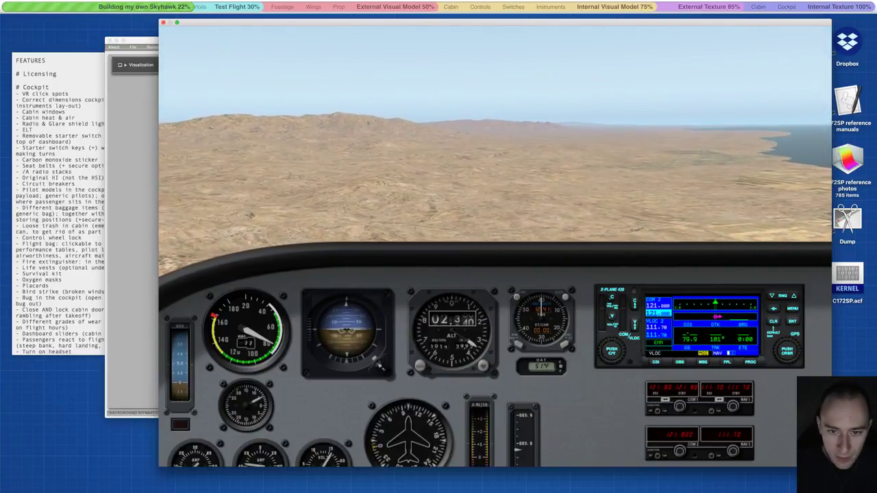
# Raise the Cessna's altitude once more on the map and continue test-flying banked turns in the forward cockpit view.
pyautogui.press('m')
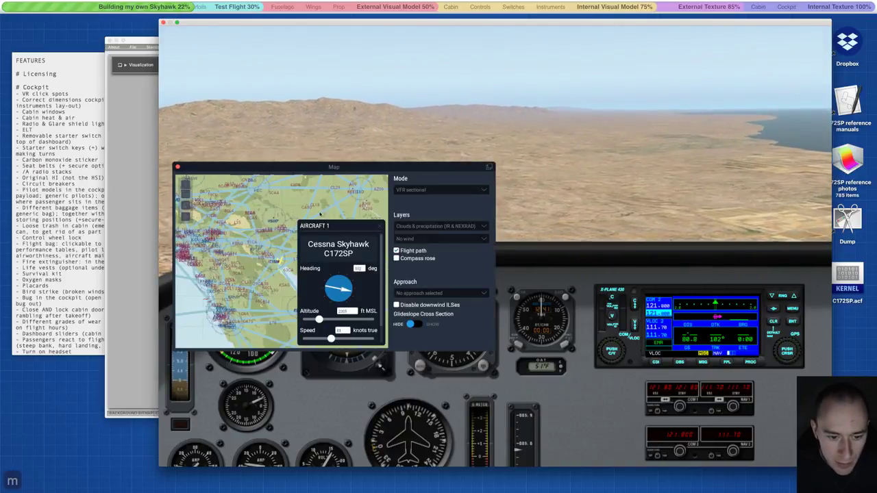
pyautogui.moveTo(319, 319); pyautogui.dragTo(323, 320)
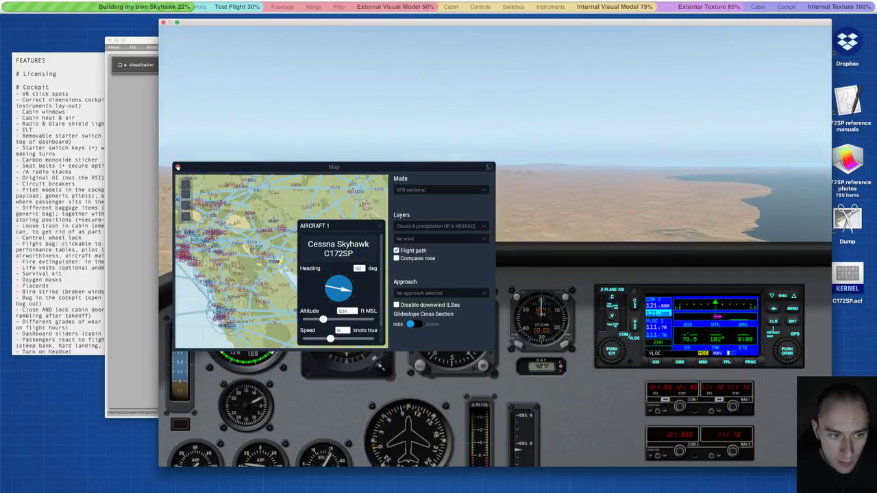
pyautogui.click(177, 166)
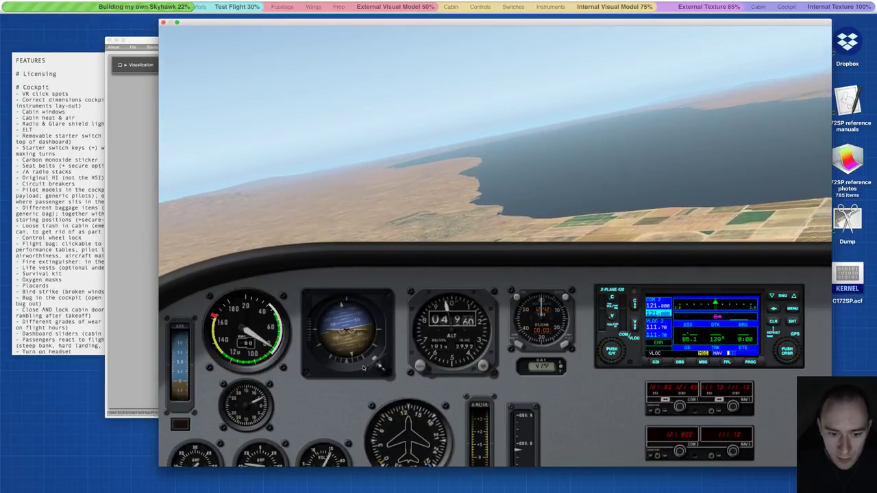
pyautogui.press('alt+super+8')
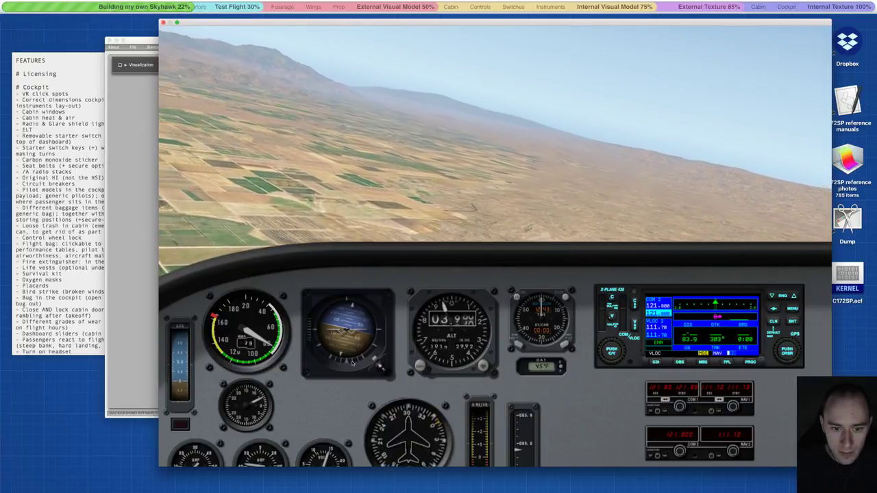
pyautogui.click(348, 355)
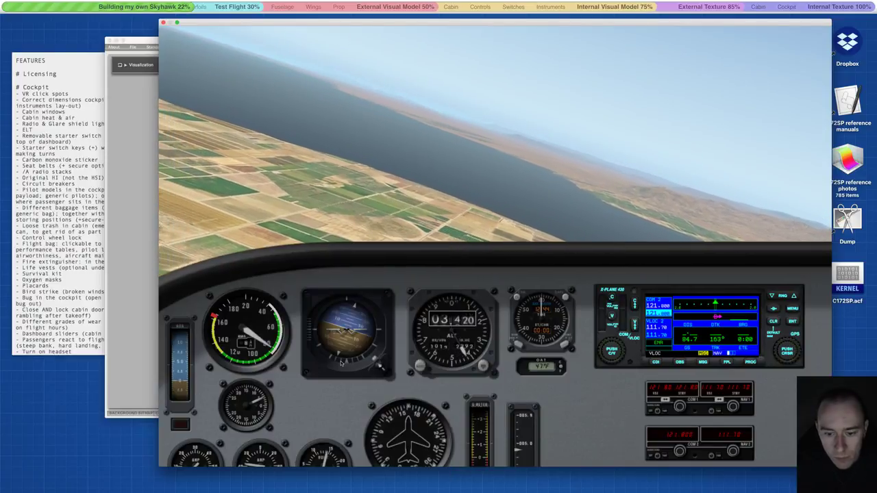
# Adjust the forward cockpit view and keep flying banked turns, checking the attitude indicator's bank marks.
pyautogui.press('Down')
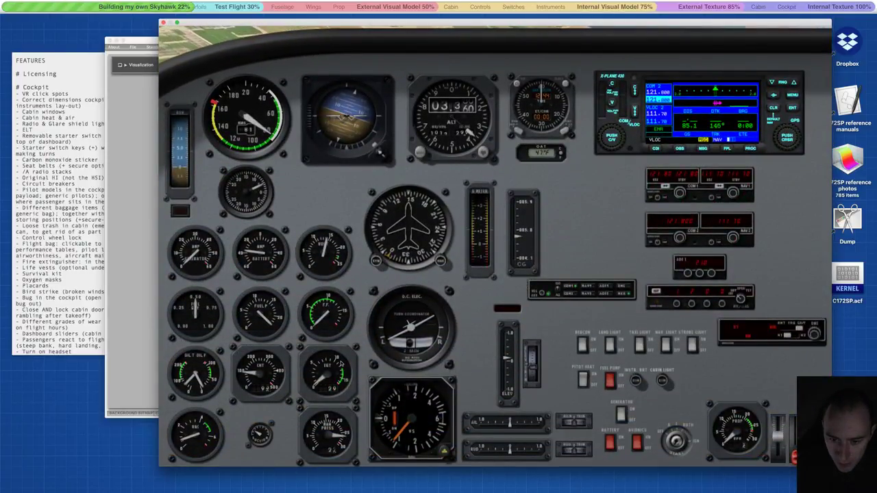
pyautogui.press('Up')
pyautogui.press('Up')
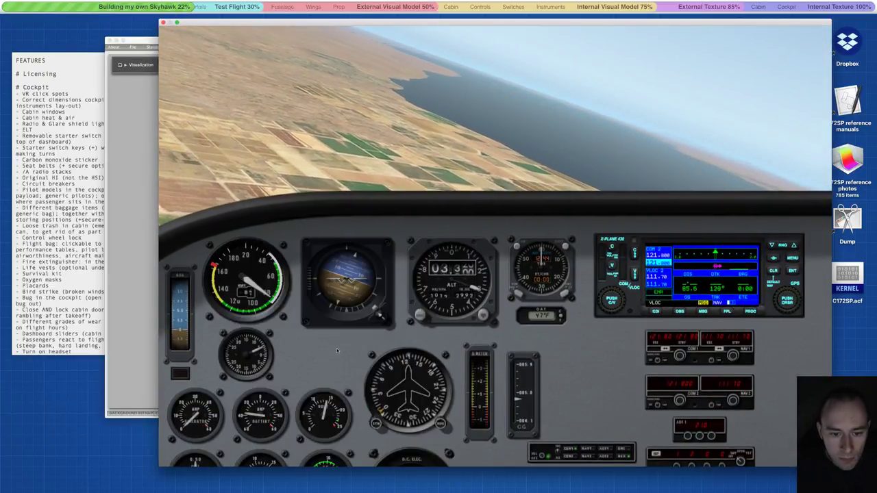
pyautogui.click(339, 312)
pyautogui.click(338, 309)
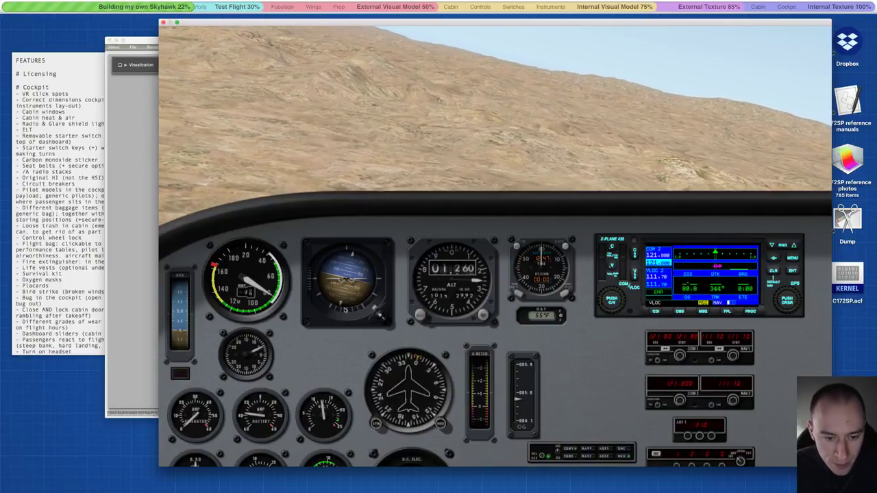
# Raise the Cessna above the approaching hillside through the map's aircraft altitude setting and close the map.
pyautogui.press('m')
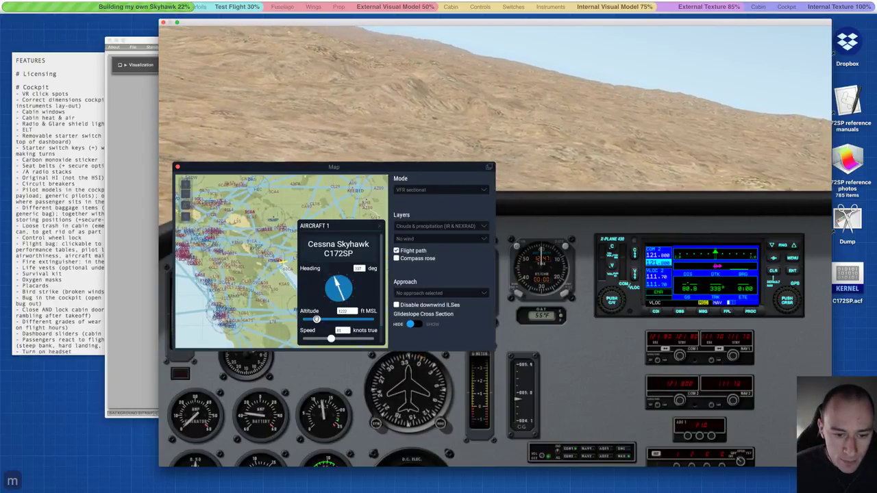
pyautogui.moveTo(316, 319); pyautogui.dragTo(322, 319)
pyautogui.click(178, 167)
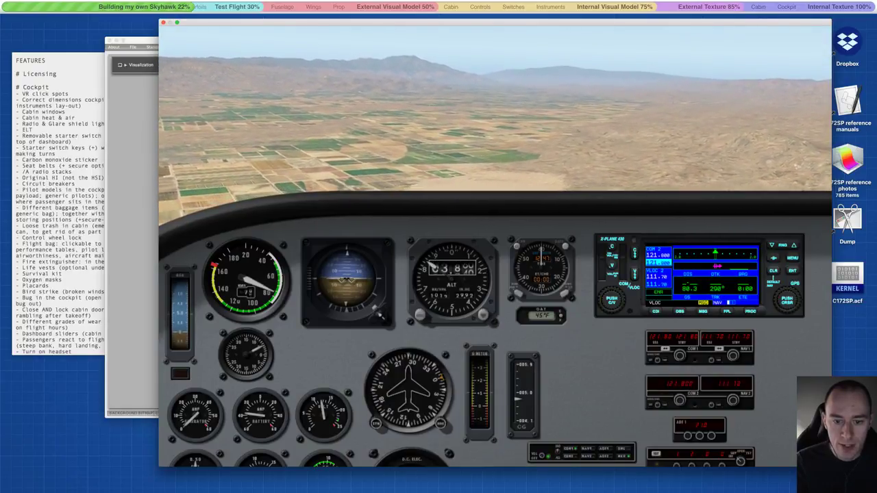
# Pause the flight, switch to Plane Maker, set the dihedral of Misc Wing 2 and Misc Wing 5 to 4.0 degrees, and save.
pyautogui.press('p')
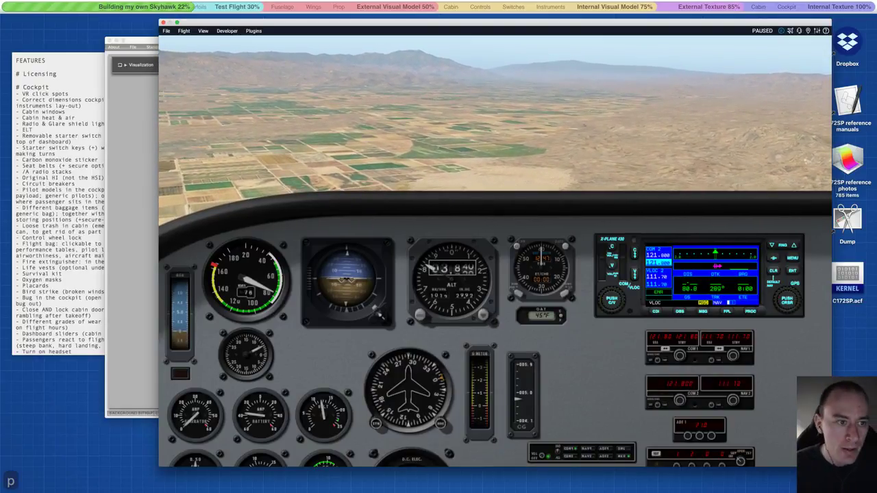
pyautogui.click(115, 63)
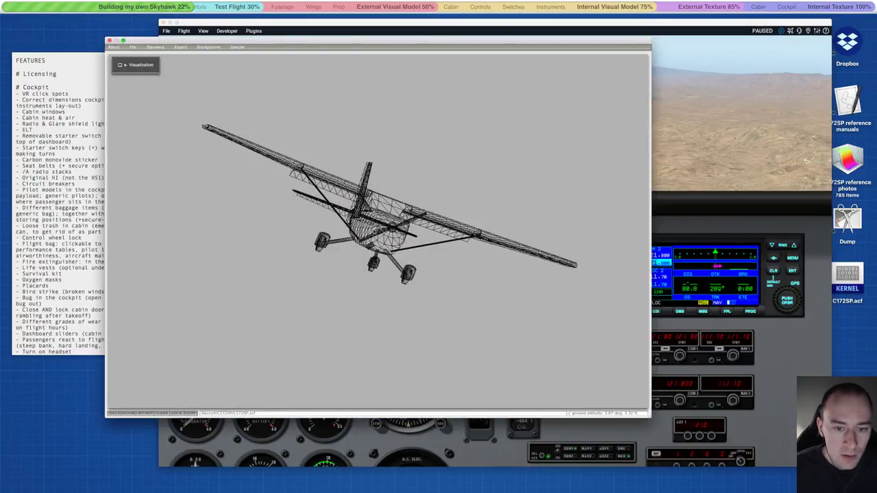
pyautogui.click(154, 47)
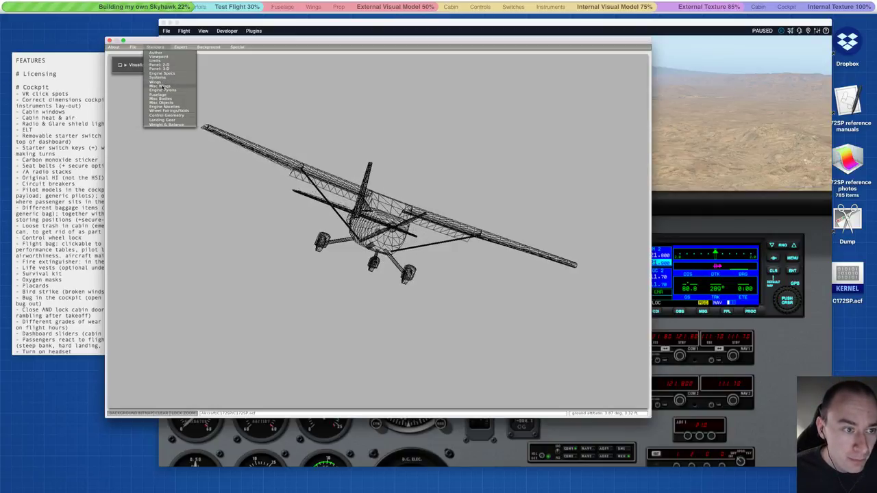
pyautogui.click(162, 86)
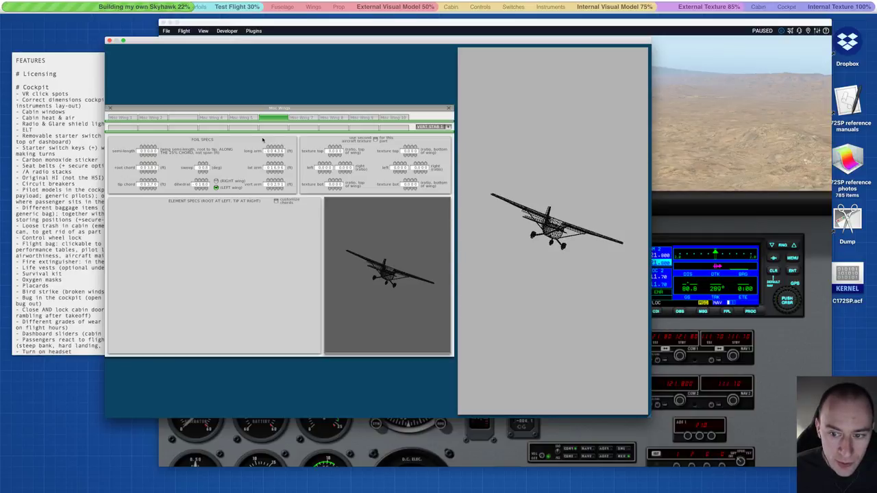
pyautogui.click(153, 118)
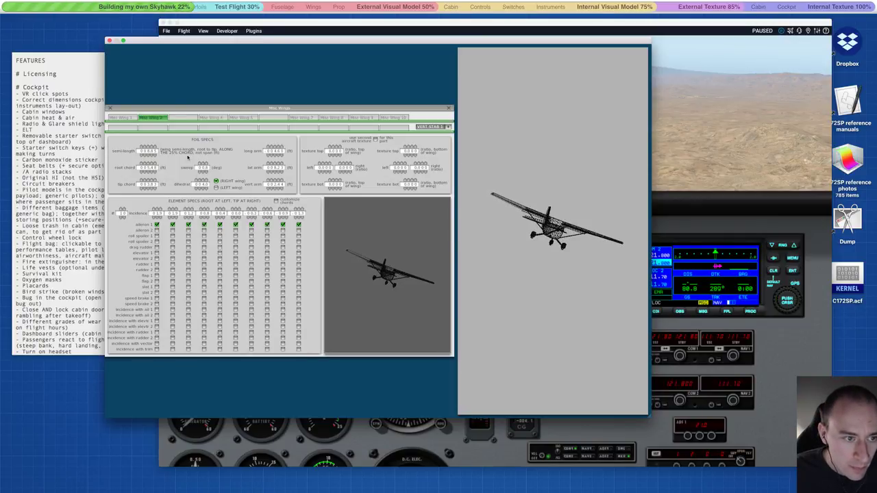
pyautogui.click(242, 118)
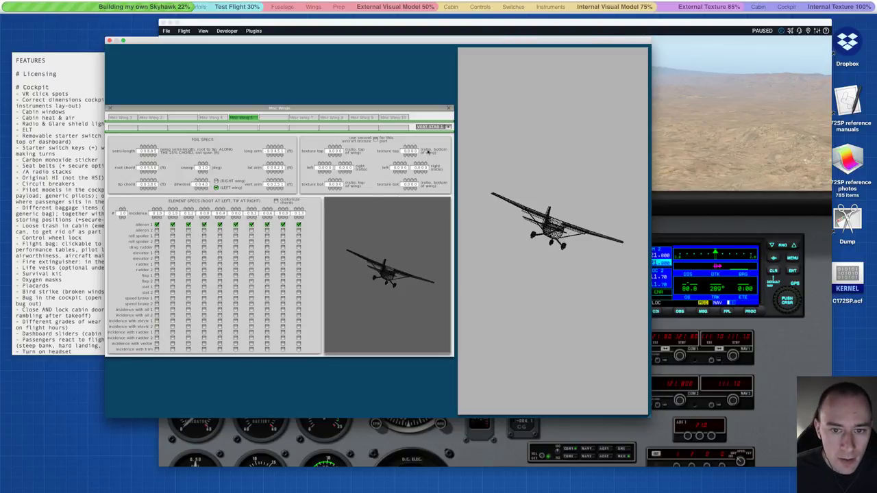
pyautogui.click(451, 108)
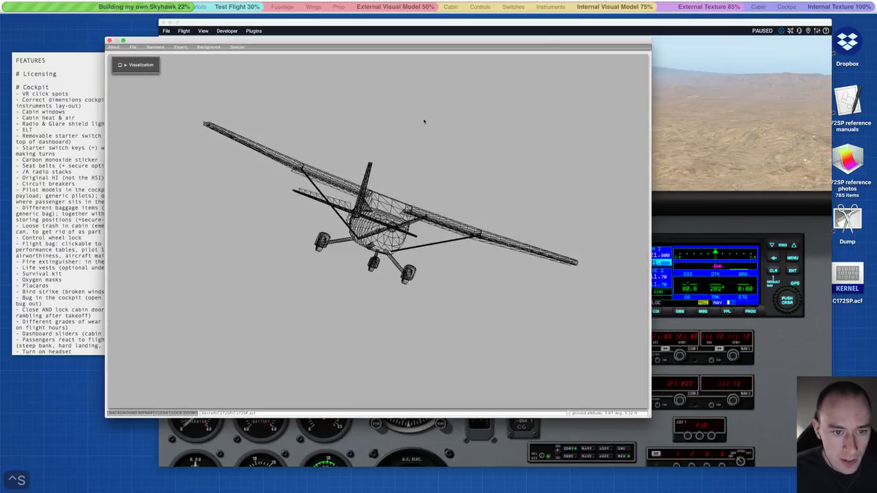
# Switch to X-Plane, reload the current aircraft with the increased outer-wing dihedral and resume the flight.
pyautogui.click(242, 31)
pyautogui.click(231, 31)
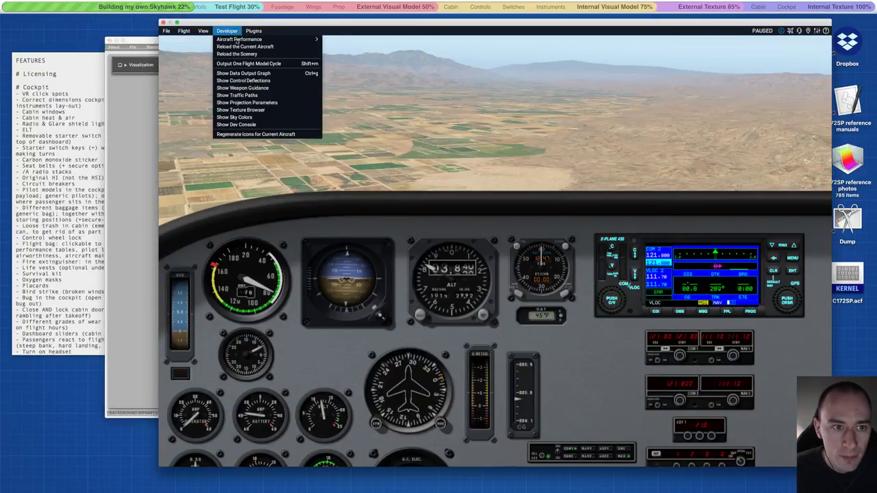
pyautogui.click(247, 46)
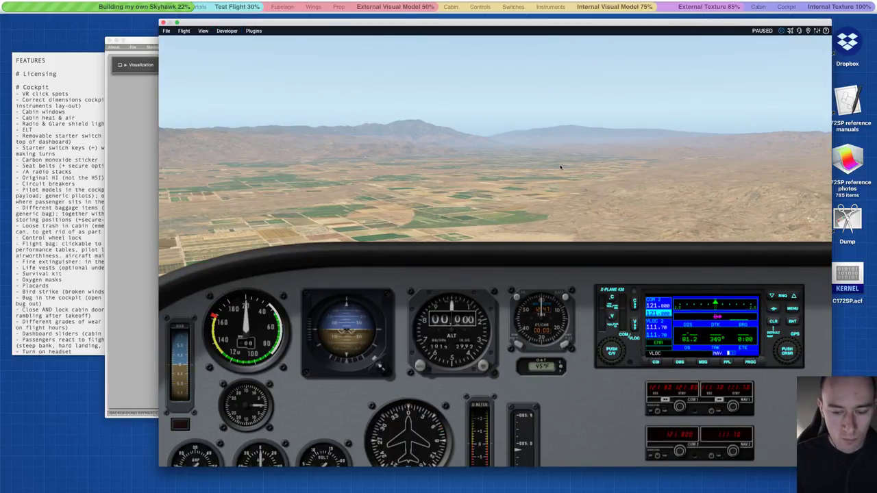
pyautogui.press('p')
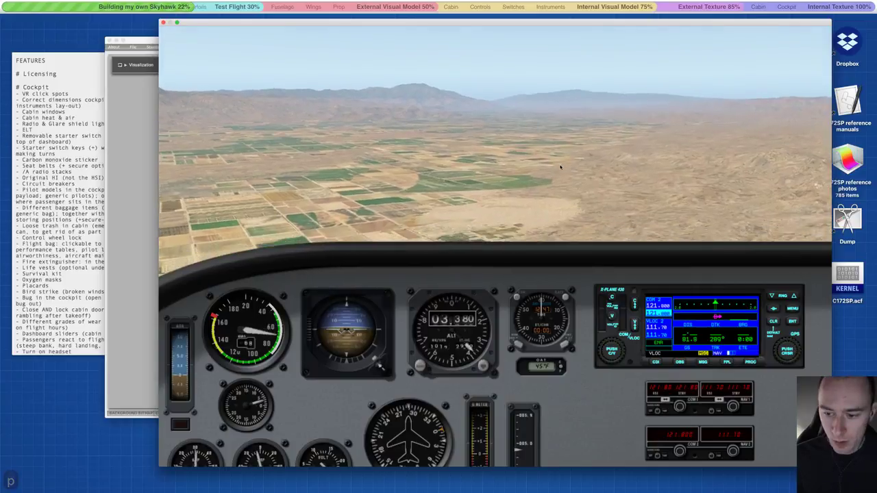
# Test-fly the reloaded Cessna in banked turns, examining the attitude indicator's bank pointer under magnification.
pyautogui.press('Down')
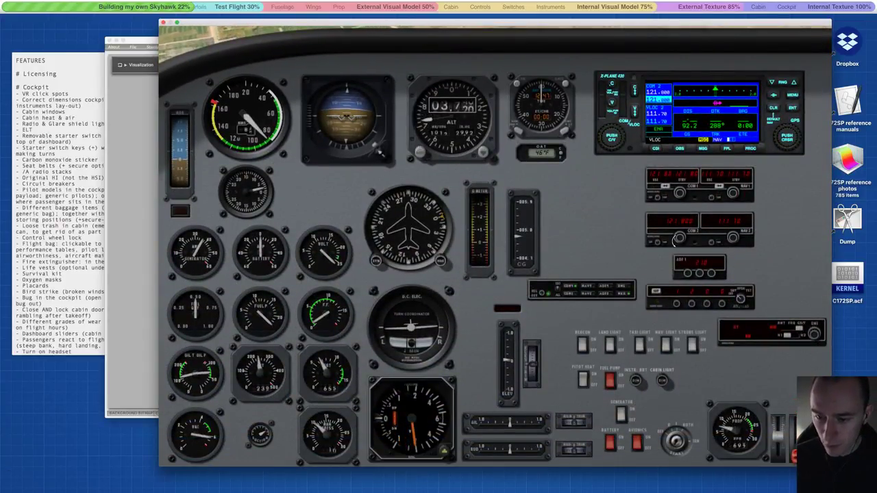
pyautogui.press('Up')
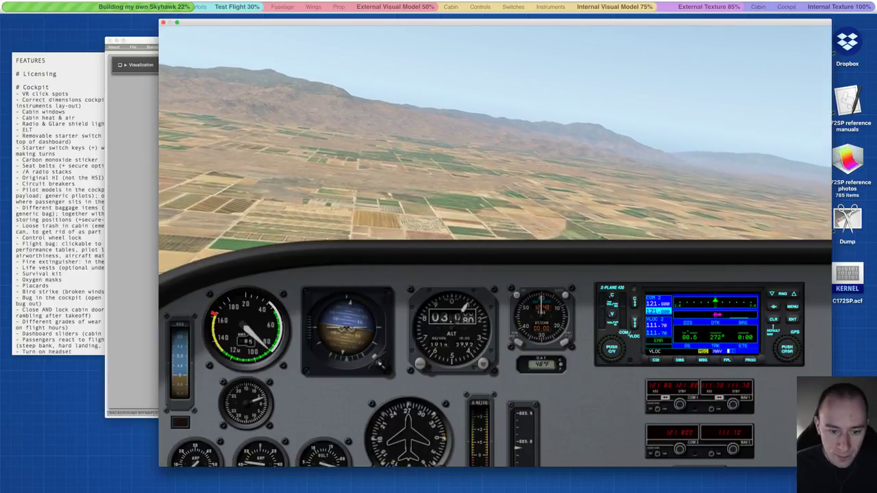
pyautogui.press('alt+super+8')
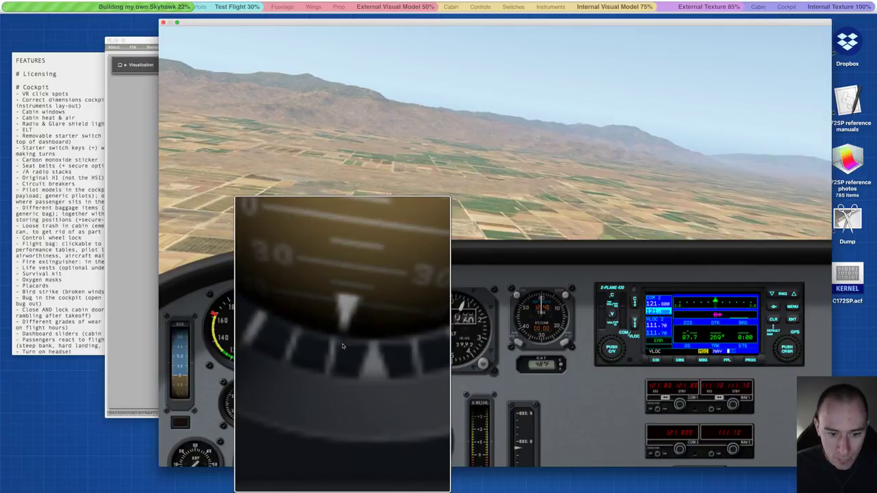
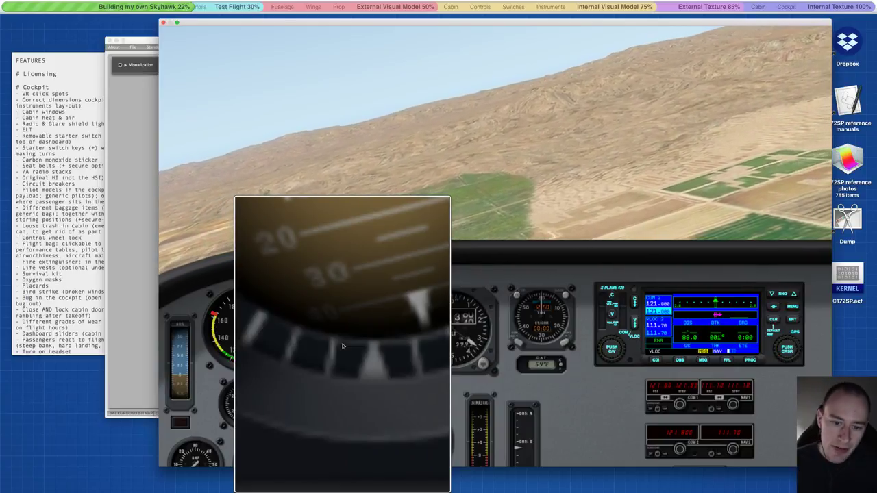
pyautogui.moveTo(342, 346); pyautogui.dragTo(348, 346)
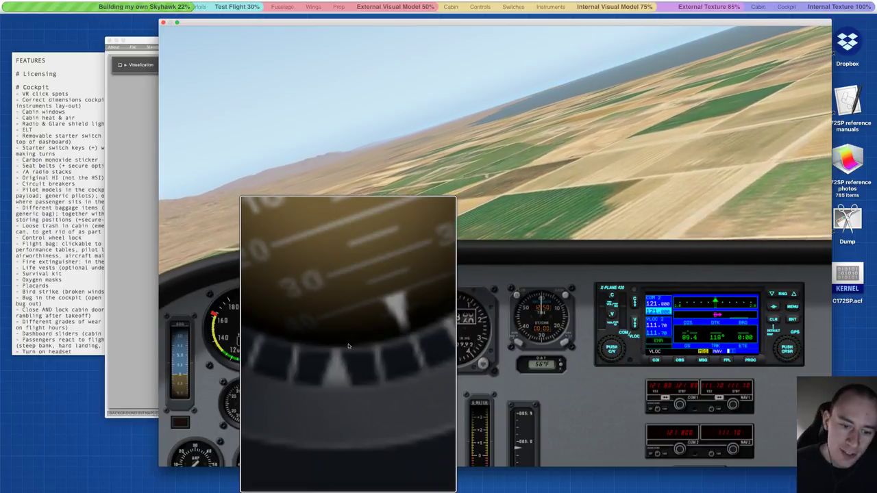
pyautogui.moveTo(348, 346); pyautogui.dragTo(354, 346)
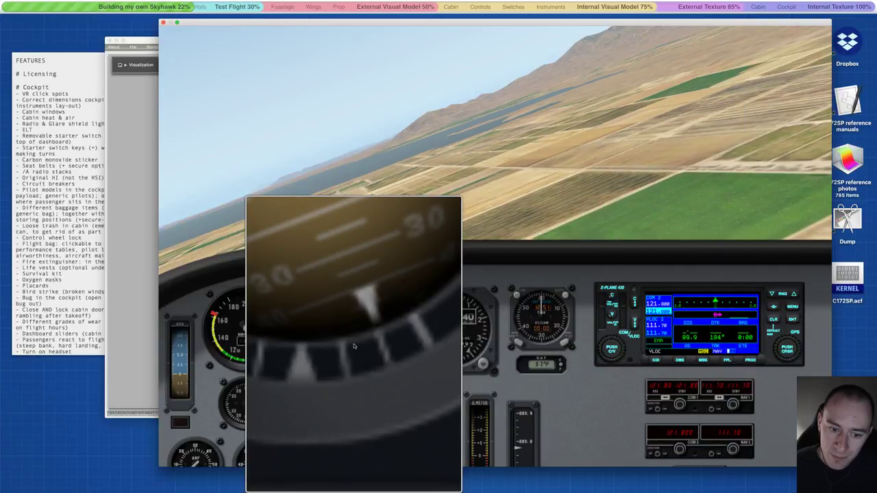
pyautogui.keyDown('ctrl'); pyautogui.scroll(-5, 354, 346); pyautogui.keyUp('ctrl')
# Lift the Cessna higher again with the map's aircraft altitude setting, close the map and pause the flight.
pyautogui.press('m')
pyautogui.moveTo(314, 320); pyautogui.dragTo(322, 320)
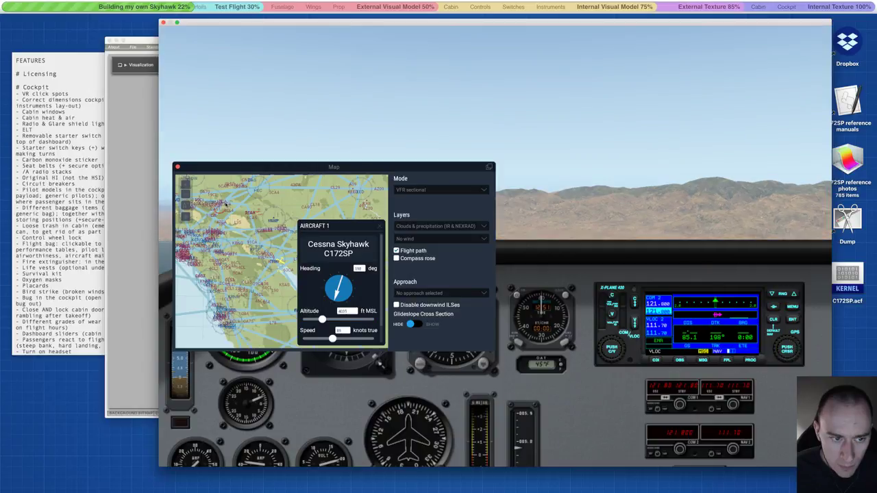
pyautogui.press('m')
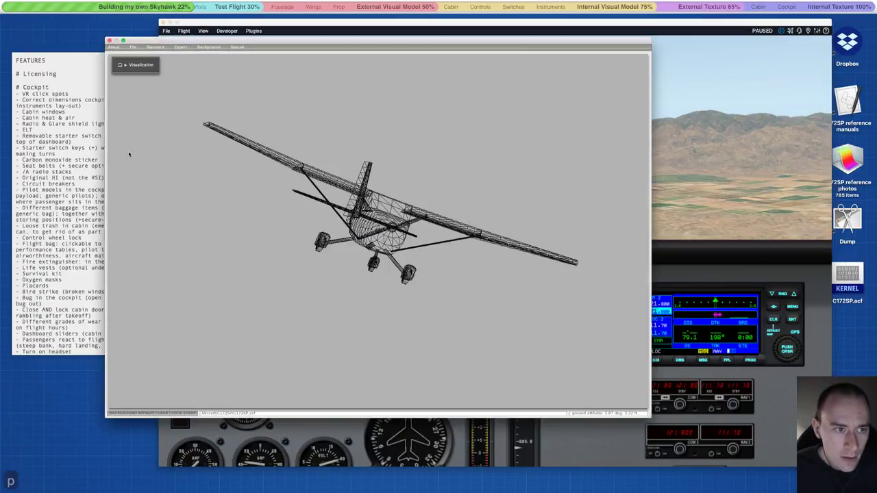
# In Plane Maker, increase the dihedral of the inner flap sections Misc Wing 4 and Misc Wing 1, using Misc Wing 5 for comparison.
pyautogui.click(129, 153)
pyautogui.click(155, 47)
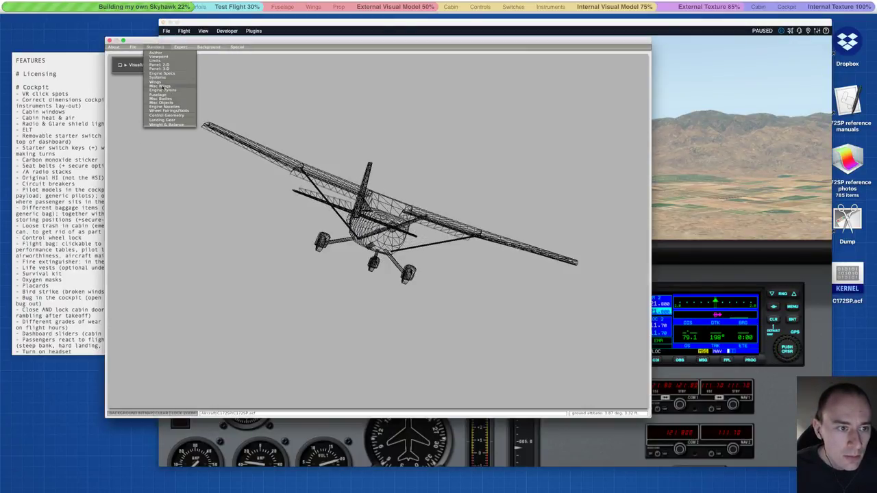
pyautogui.click(163, 87)
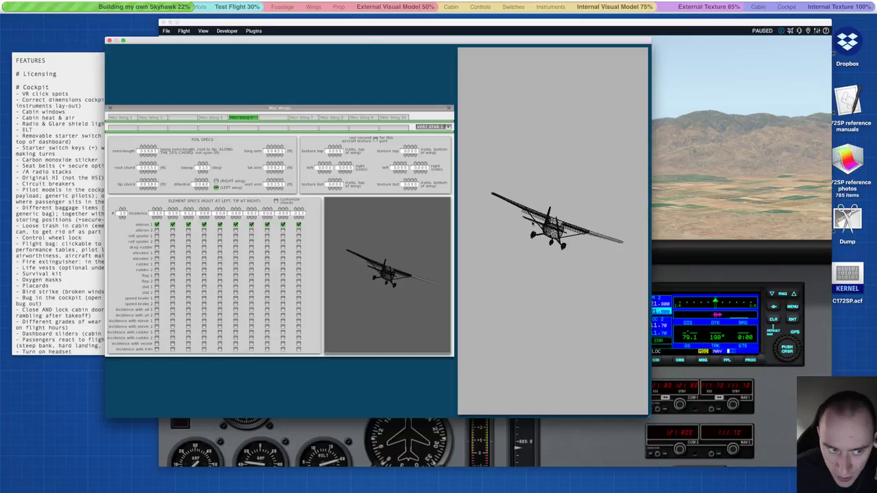
pyautogui.click(211, 118)
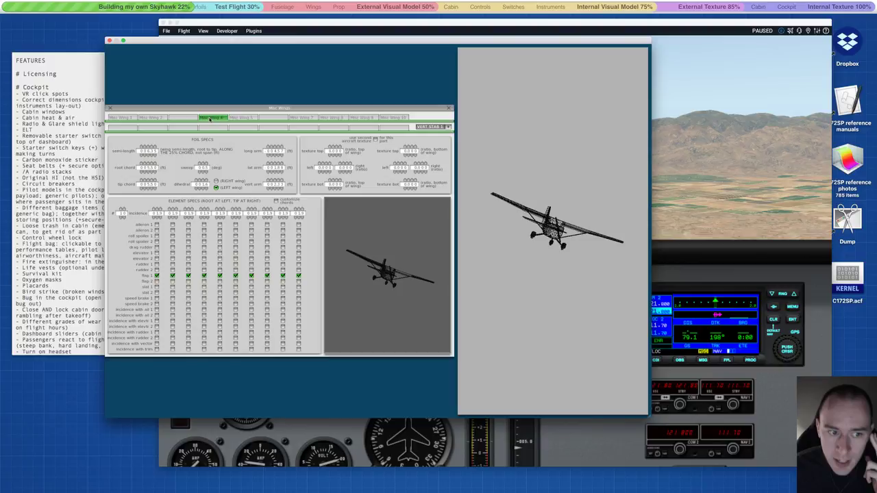
pyautogui.click(122, 117)
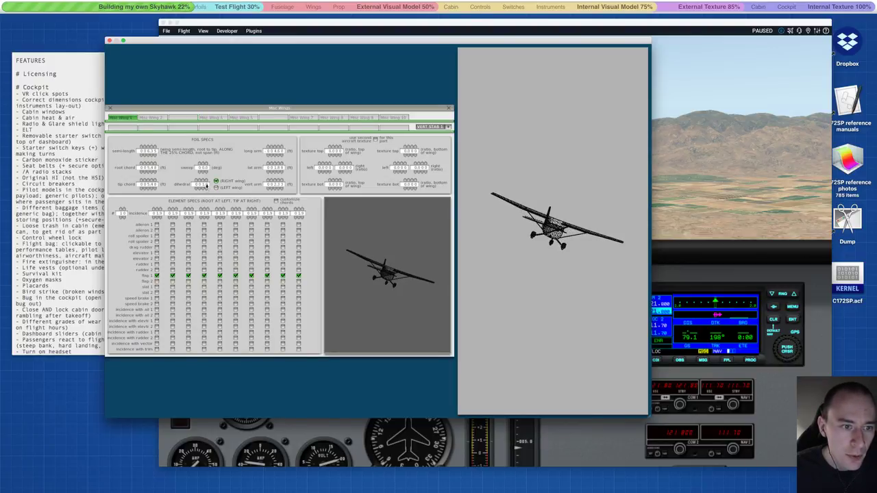
pyautogui.click(238, 118)
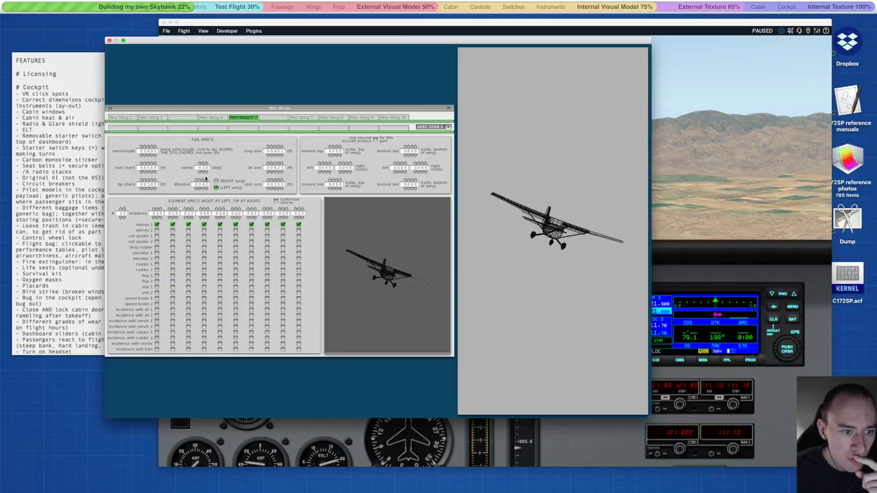
pyautogui.click(210, 118)
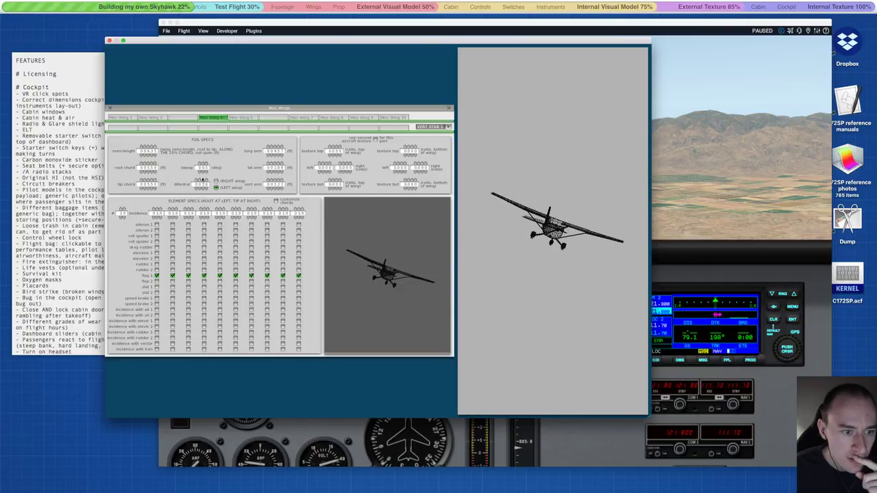
pyautogui.click(122, 117)
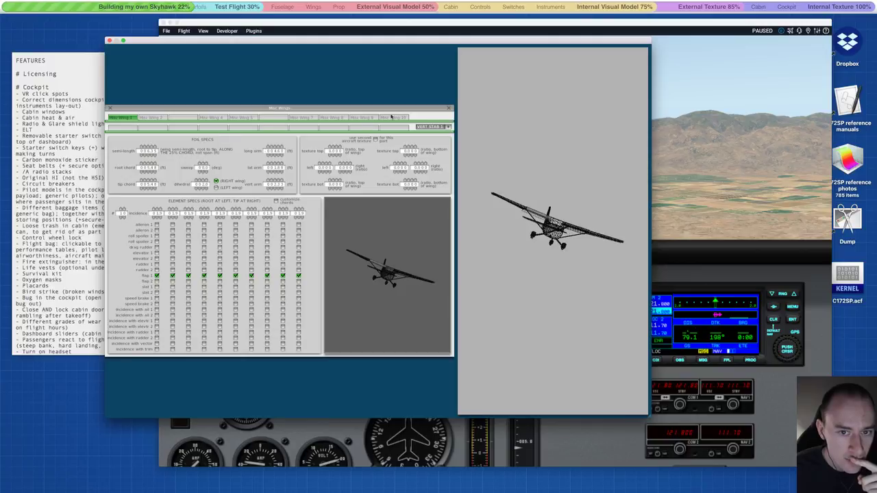
pyautogui.click(448, 108)
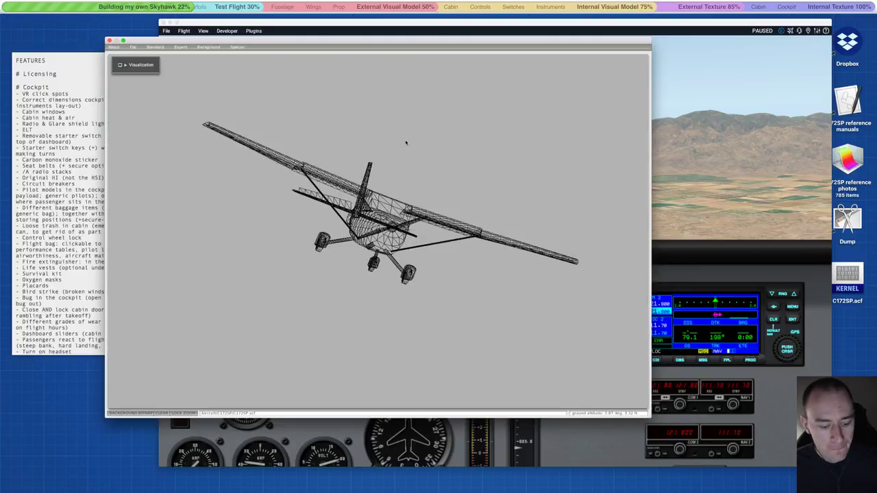
# Save the aircraft and examine the joint between the inner and outer wing sections up close in the wireframe.
pyautogui.hotkey('ctrl', 's')
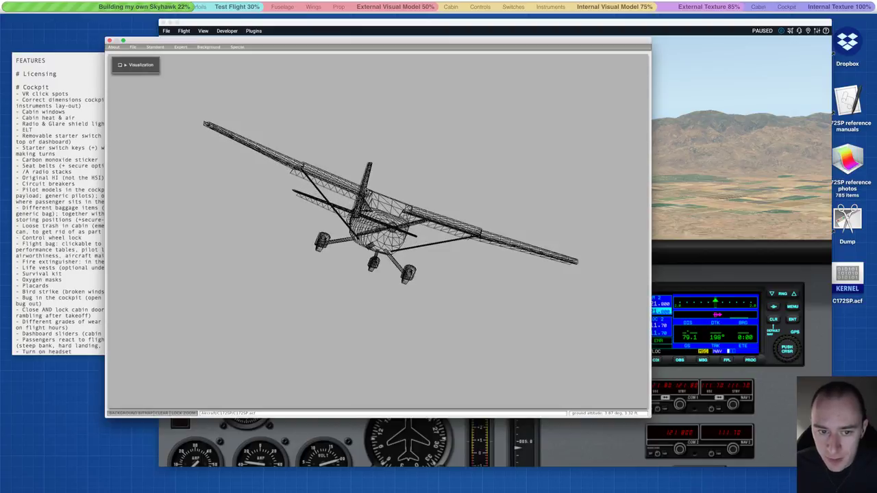
pyautogui.keyDown('ctrl'); pyautogui.scroll(5, 303, 163); pyautogui.keyUp('ctrl')
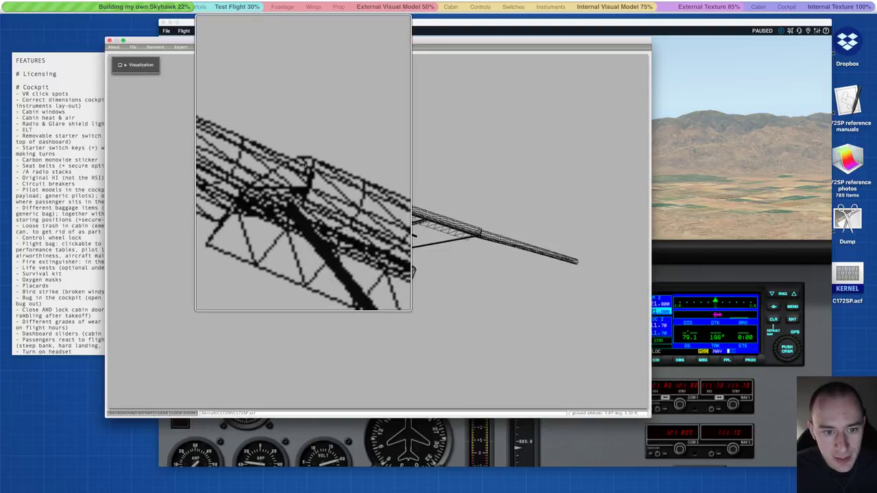
pyautogui.keyDown('ctrl'); pyautogui.scroll(-5, 303, 164); pyautogui.keyUp('ctrl')
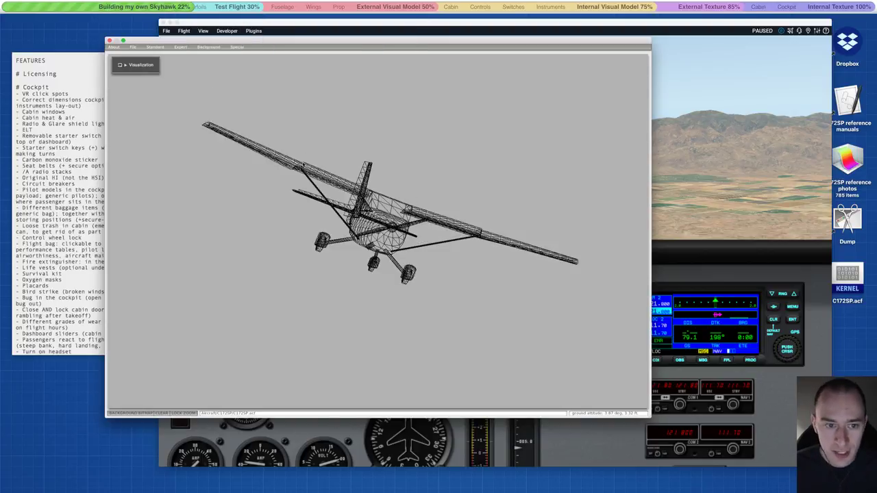
pyautogui.hotkey('ctrl', 's')
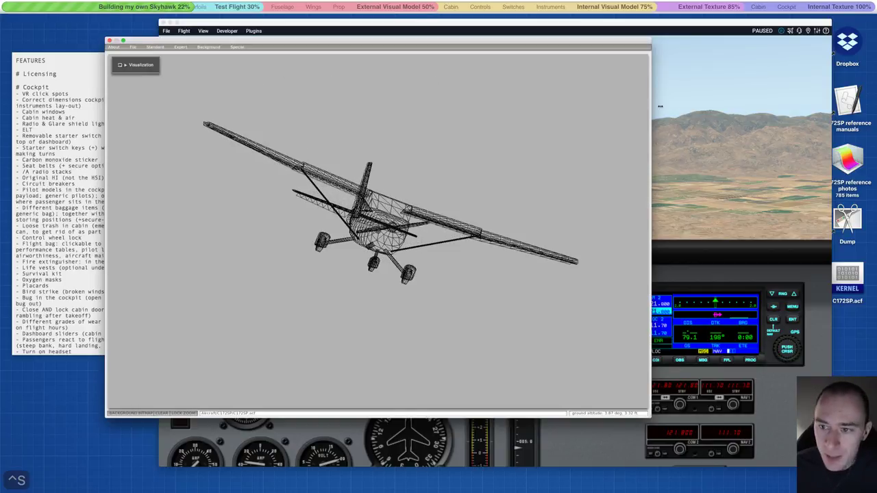
# Switch to X-Plane, reload the current aircraft with the increased dihedral and resume the flight.
pyautogui.click(660, 106)
pyautogui.click(227, 31)
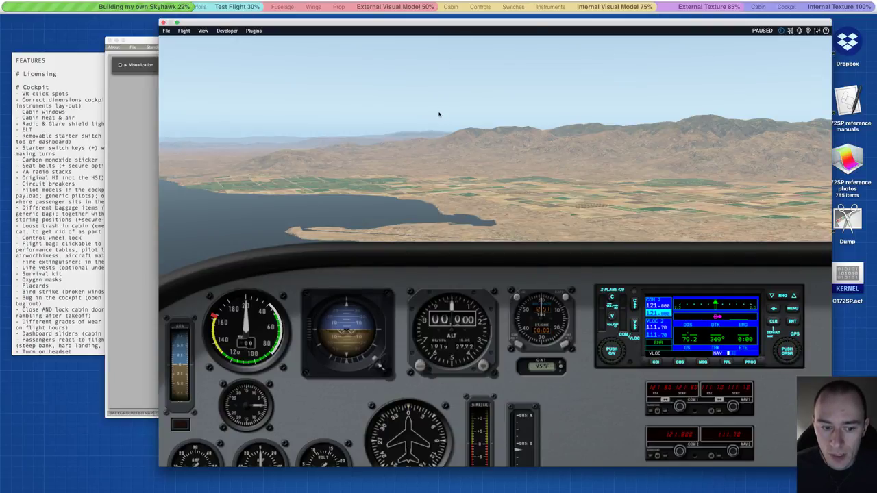
pyautogui.press('p')
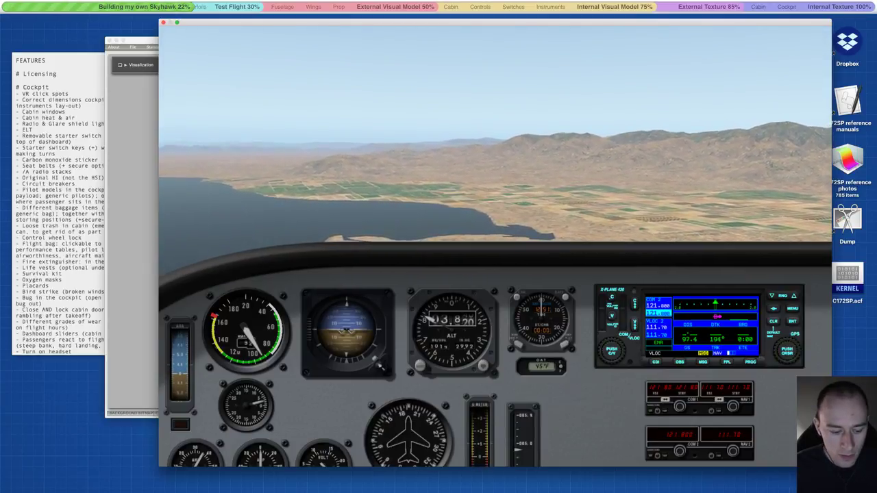
# Inspect the banking Cessna's wings from behind in the external view and return to the cockpit view.
pyautogui.hotkey('shift', '4')
pyautogui.moveTo(585, 185); pyautogui.dragTo(529, 183, button='right')
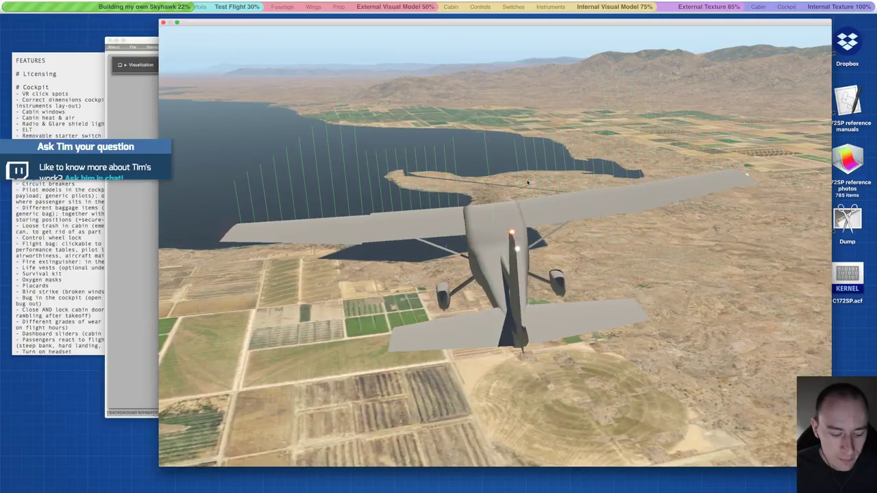
pyautogui.hotkey('alt', 'w')
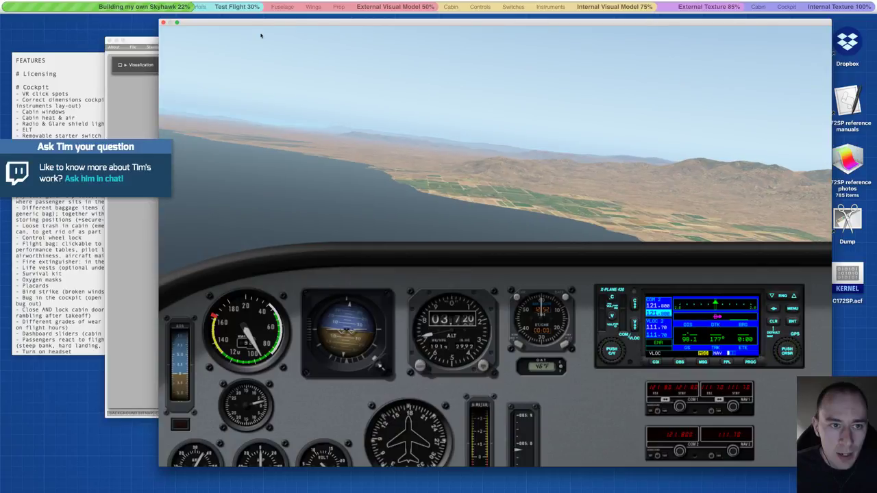
# In the data output settings, show Pitch, roll, & headings, Angle of attack, sideslip, & paths, and Aerodynamic forces in the cockpit.
pyautogui.click(227, 31)
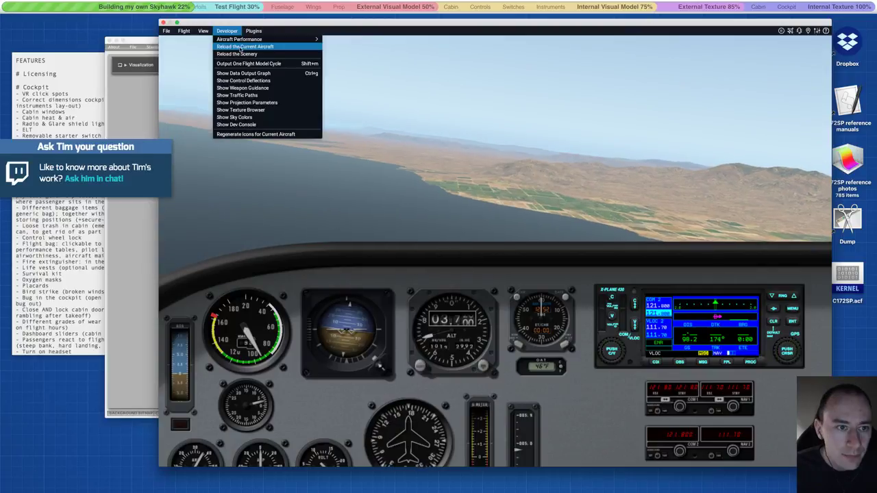
pyautogui.click(818, 32)
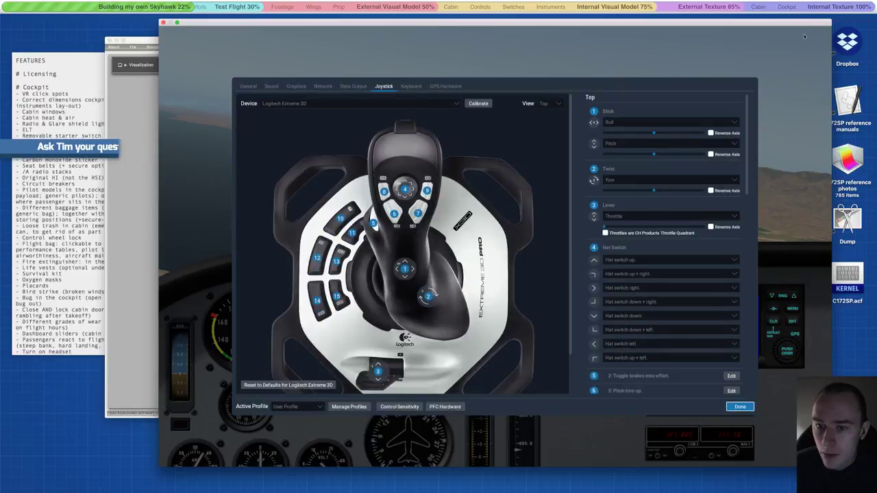
pyautogui.click(355, 87)
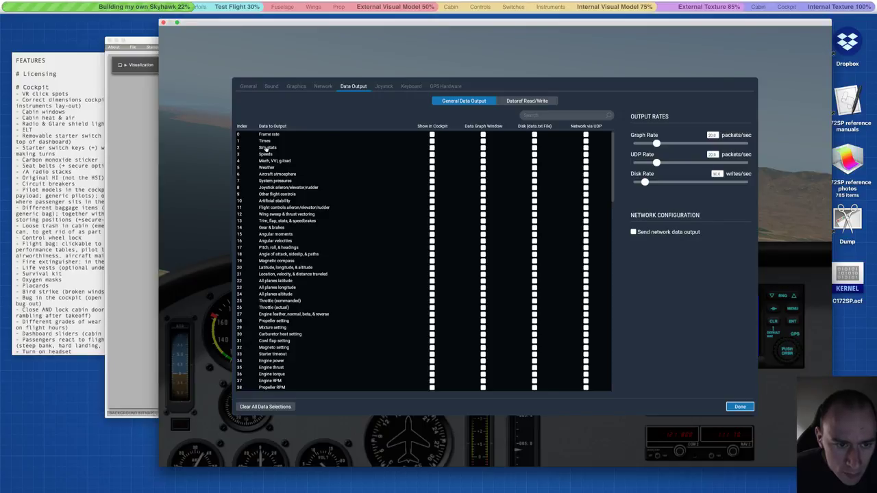
pyautogui.click(293, 249)
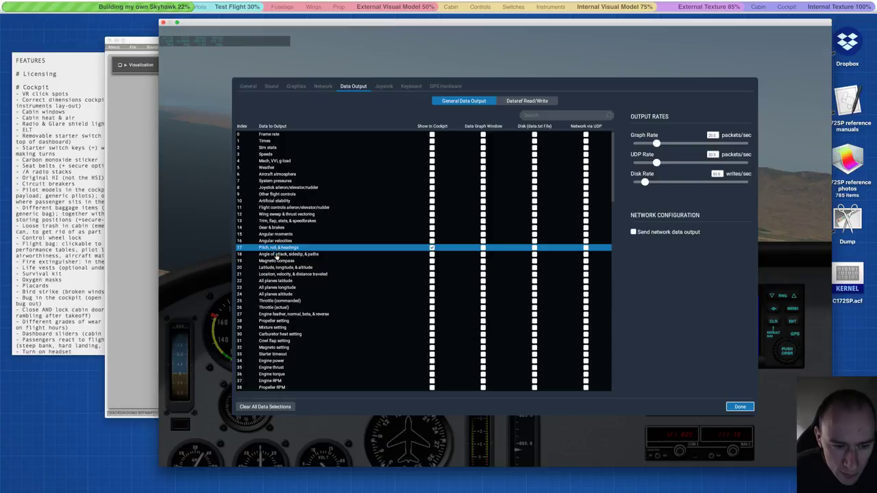
pyautogui.click(432, 254)
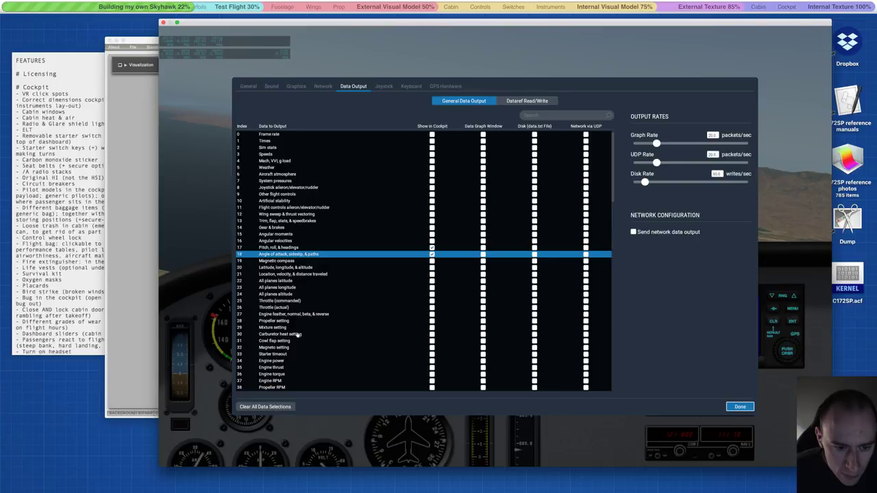
pyautogui.scroll(-5, 321, 317)
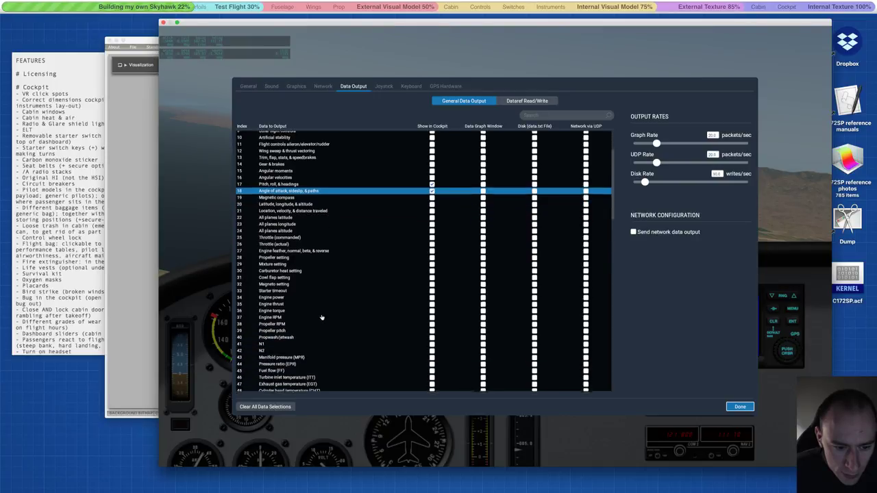
pyautogui.scroll(-8, 322, 317)
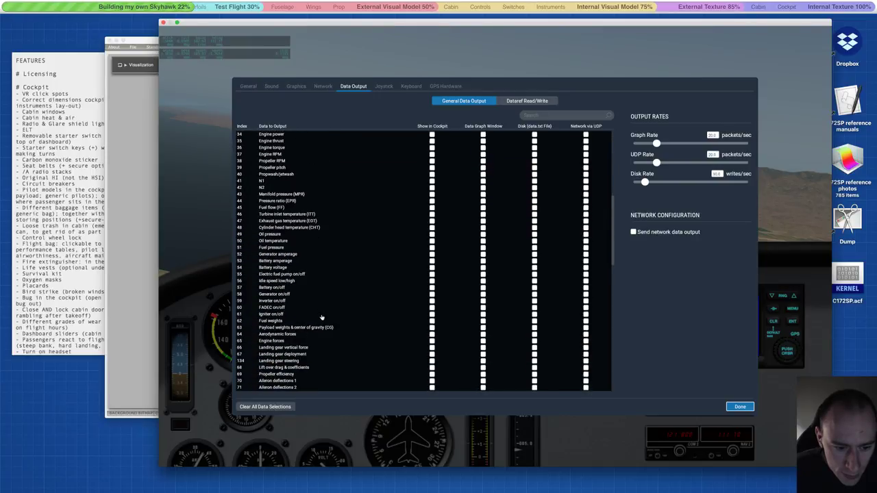
pyautogui.scroll(-1, 322, 317)
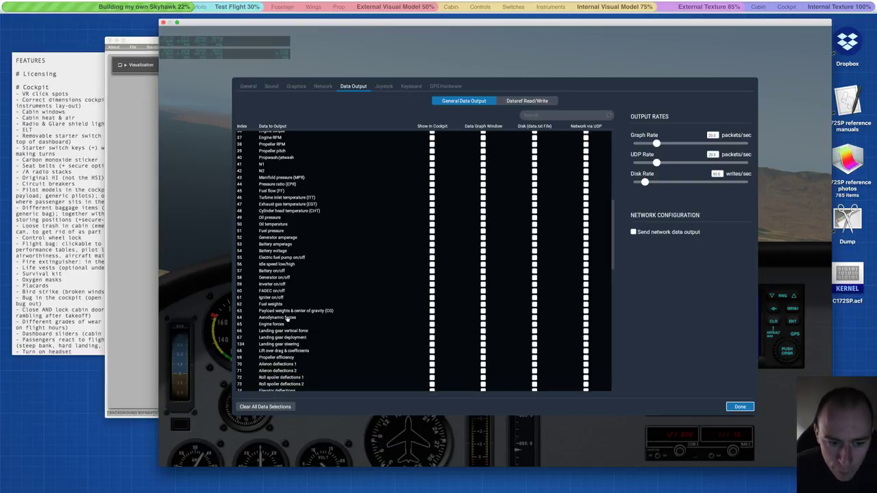
pyautogui.click(432, 319)
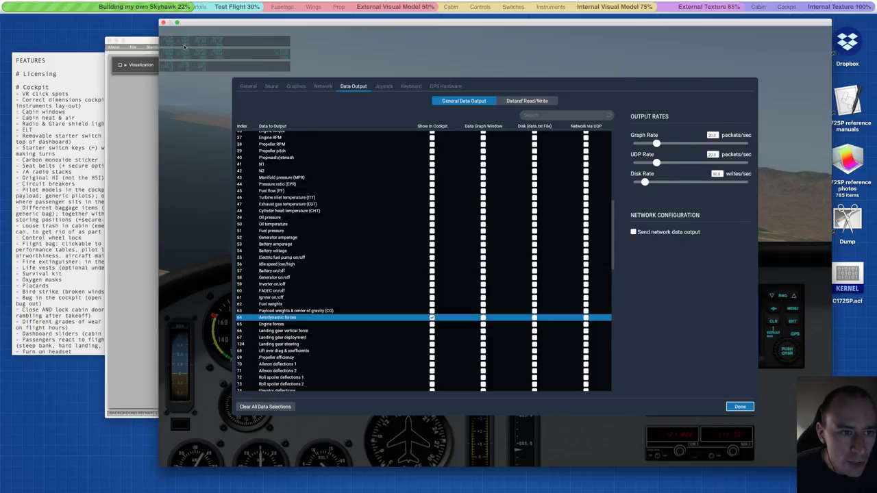
# Try out the aileron, elevator and rudder deflection and Control forces readouts in the cockpit one at a time.
pyautogui.scroll(-1, 279, 332)
pyautogui.scroll(-4, 280, 332)
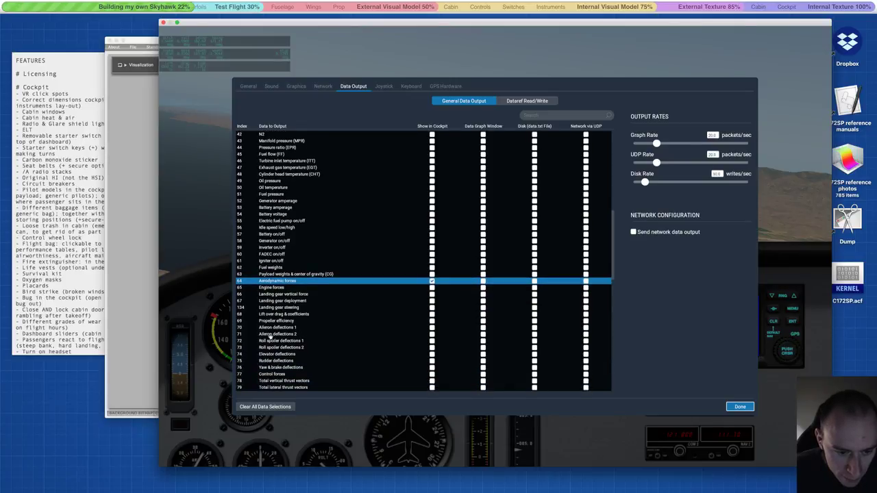
pyautogui.click(432, 328)
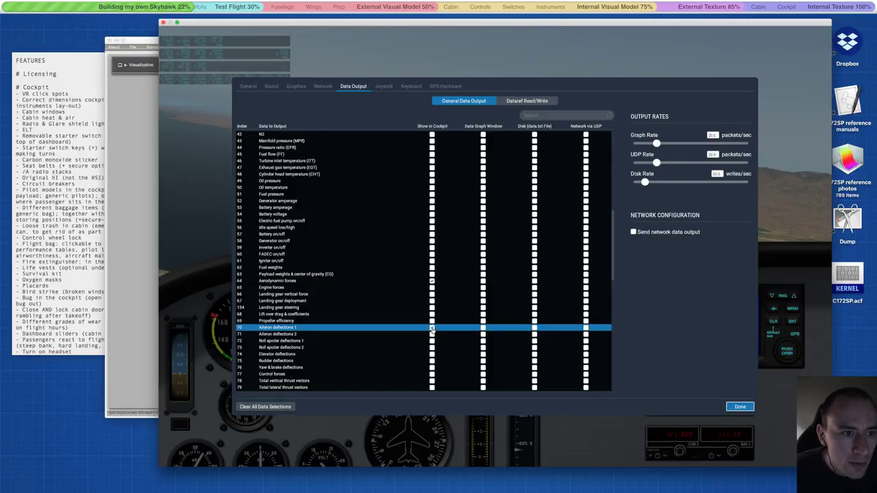
pyautogui.click(432, 334)
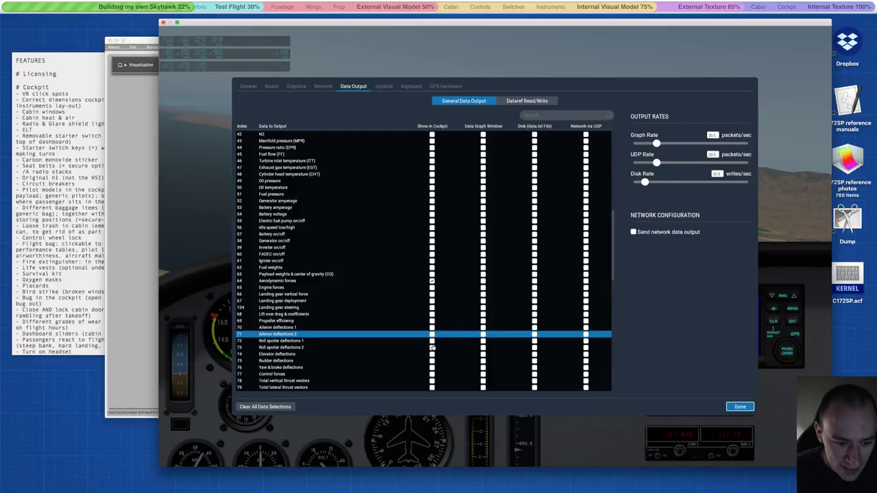
pyautogui.click(432, 355)
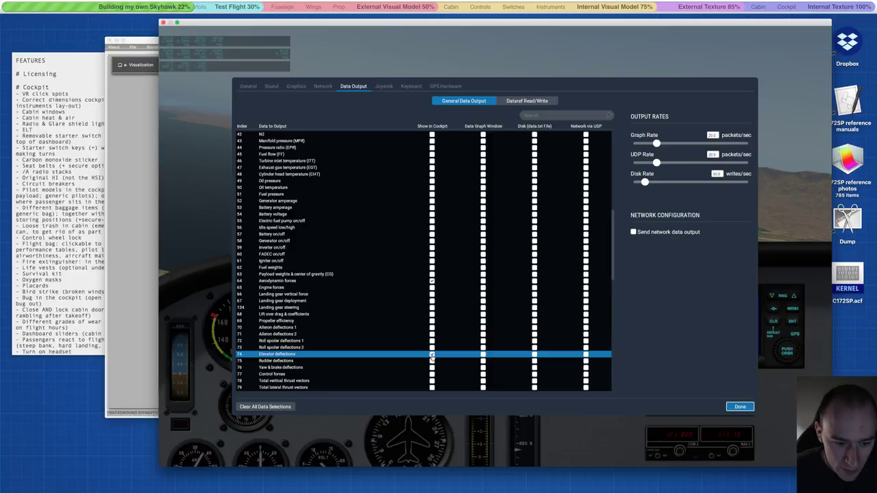
pyautogui.click(432, 361)
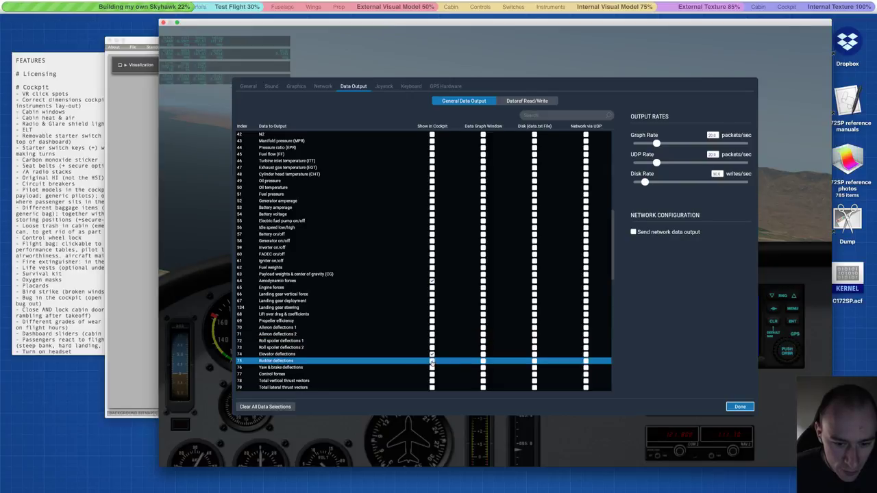
pyautogui.click(432, 356)
pyautogui.click(432, 374)
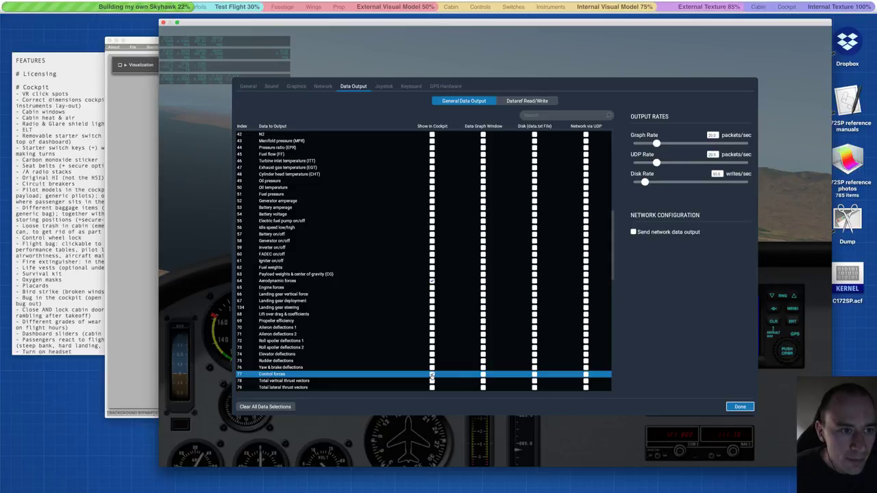
# Show Aileron deflections 1, Elevator deflections and Rudder deflections in the cockpit and close the settings.
pyautogui.click(432, 328)
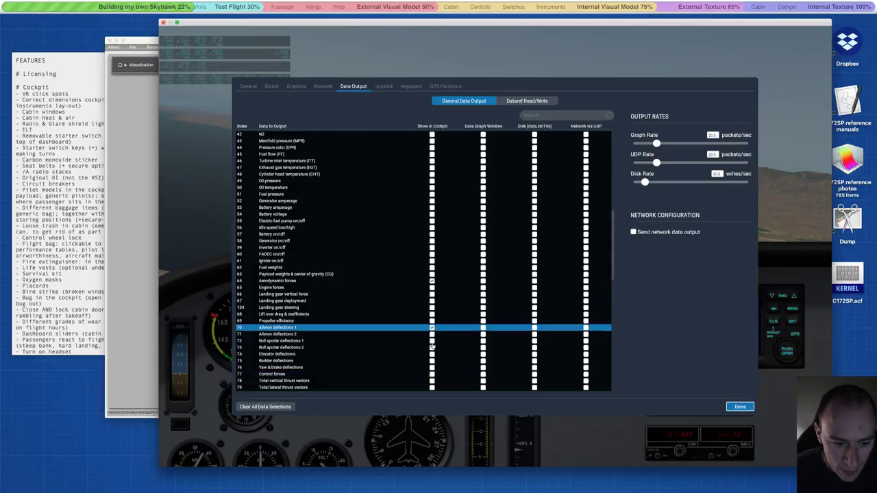
pyautogui.click(431, 354)
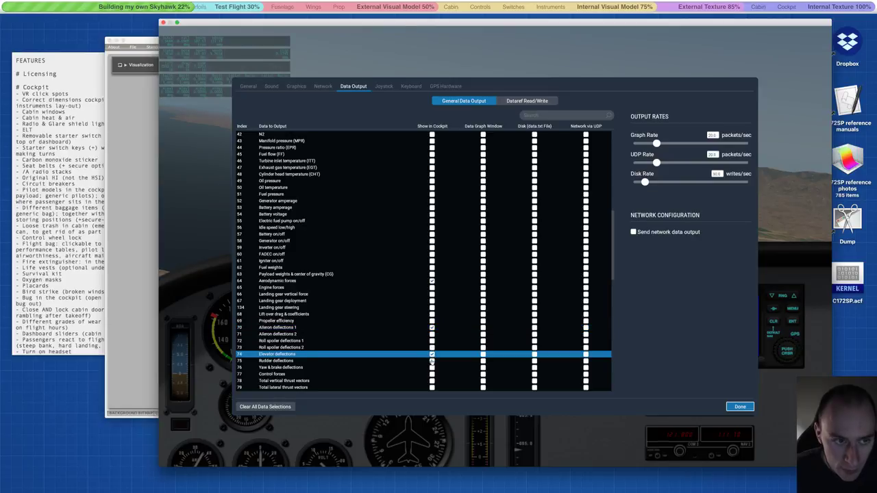
pyautogui.click(432, 362)
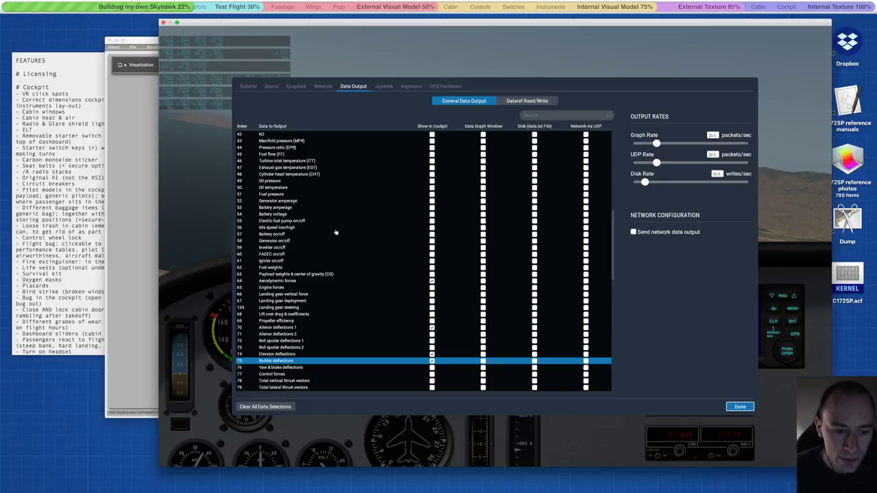
pyautogui.scroll(10, 334, 233)
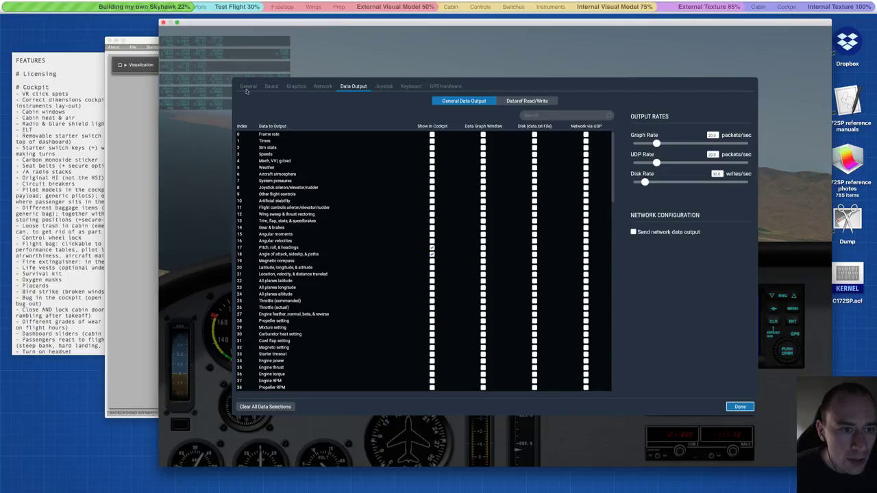
pyautogui.click(740, 407)
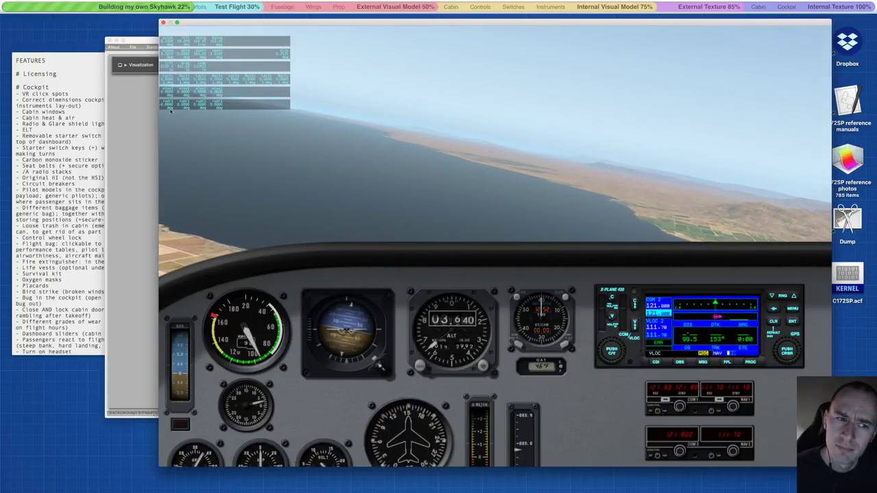
# Fly the Cessna through banked turns, examining the rudder deflection and roll readouts under magnification.
pyautogui.press('alt+super+8')
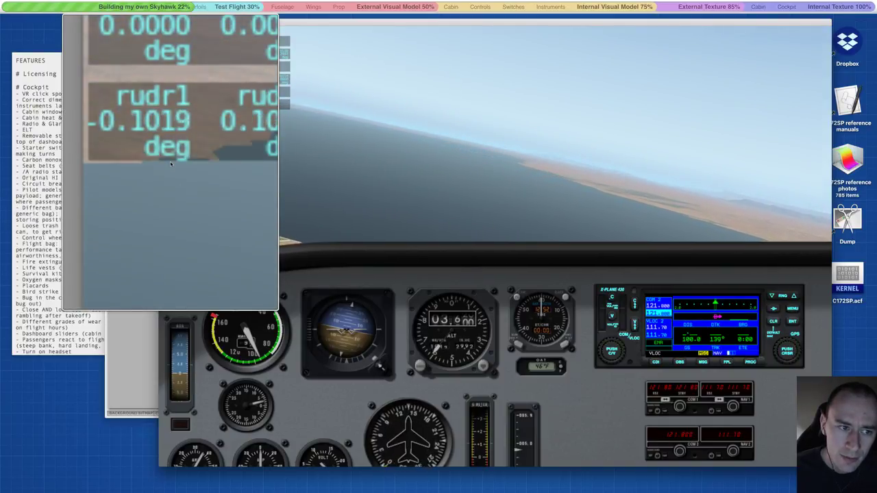
pyautogui.press('alt+super+8')
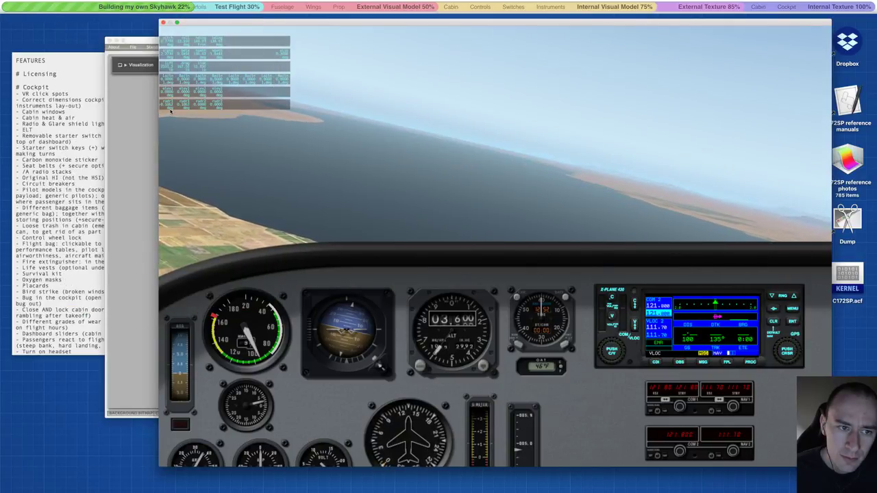
pyautogui.moveTo(769, 37)
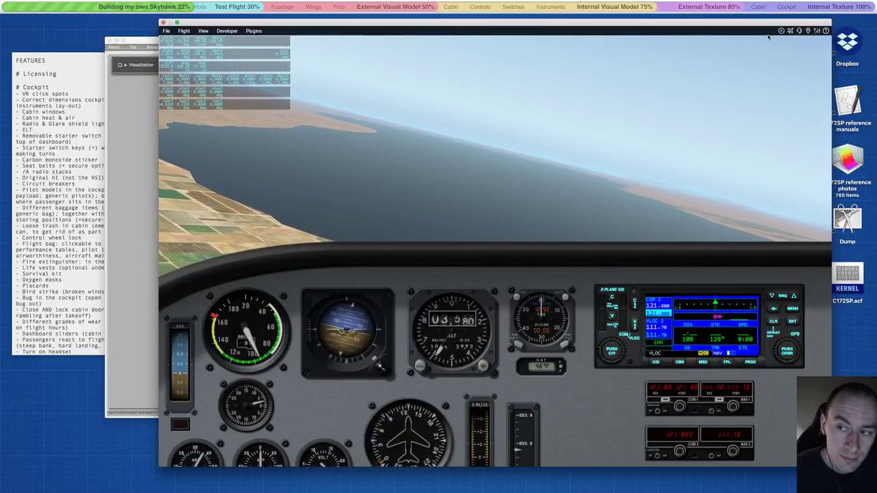
pyautogui.click(816, 31)
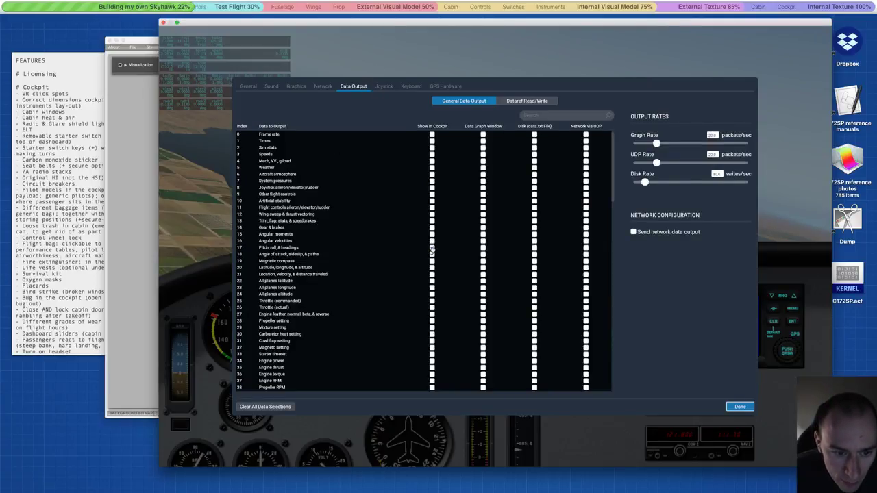
pyautogui.click(432, 248)
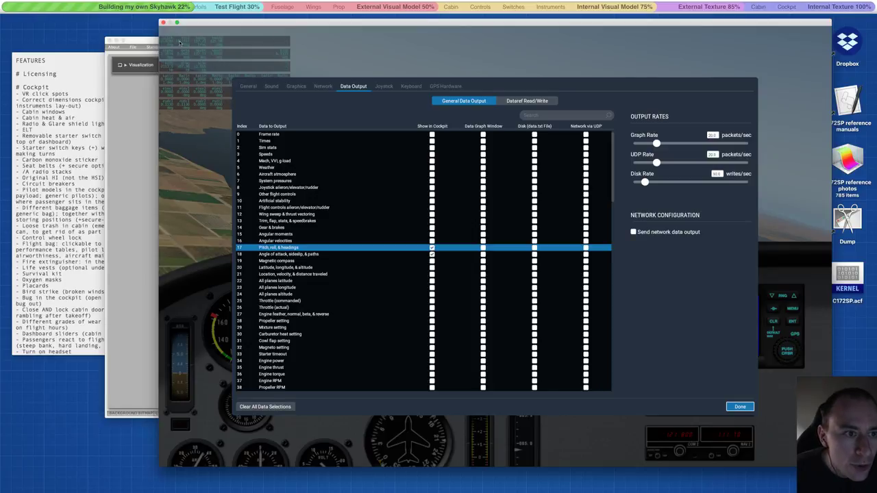
pyautogui.click(740, 407)
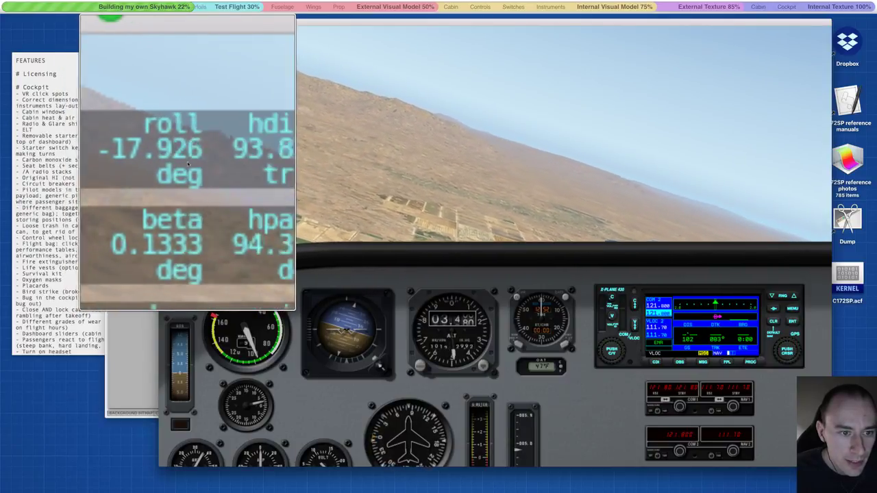
pyautogui.press('alt+super+8')
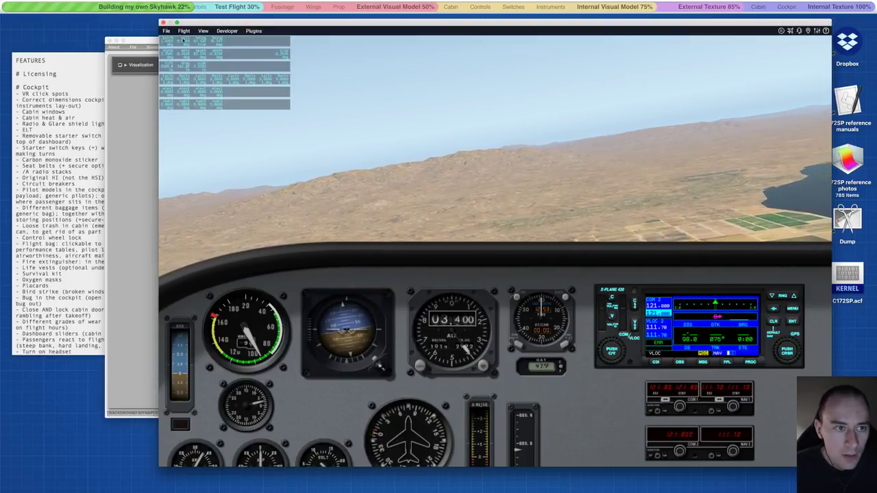
pyautogui.press('alt+super+8')
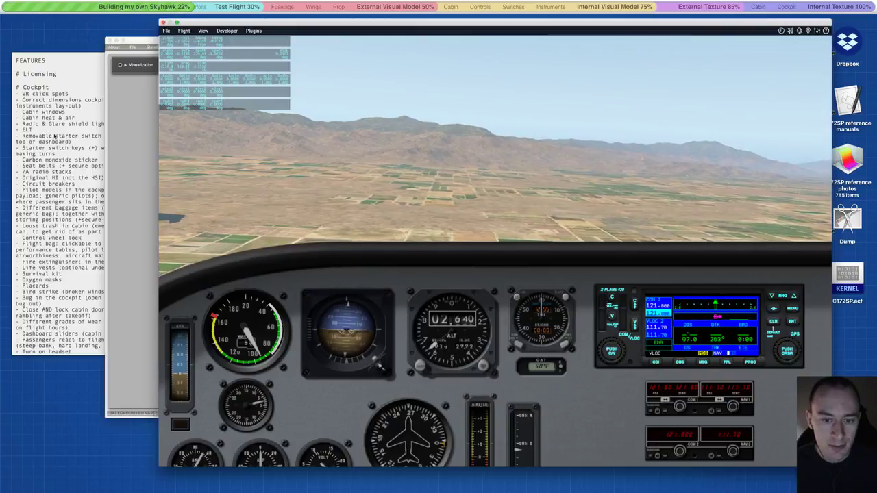
# Examine the flying Cessna's wings and bank attitude in the external view from the side and front.
pyautogui.hotkey('shift', '4')
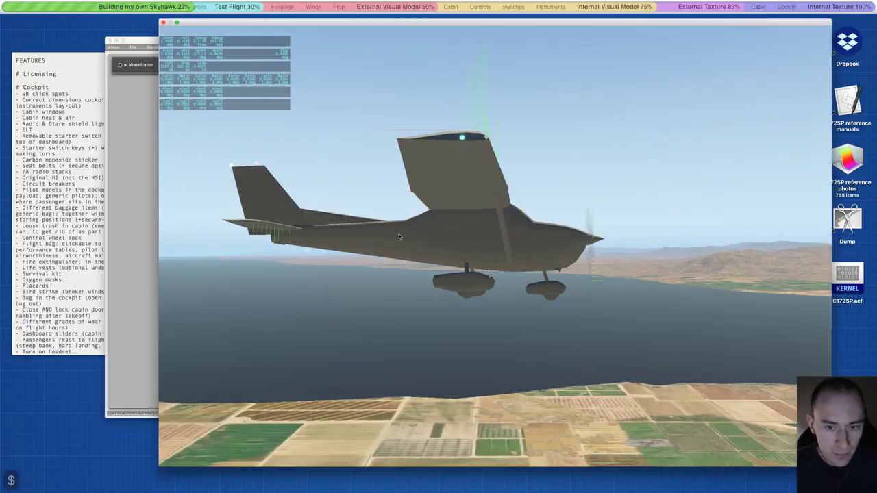
pyautogui.moveTo(399, 237); pyautogui.dragTo(511, 222, button='right')
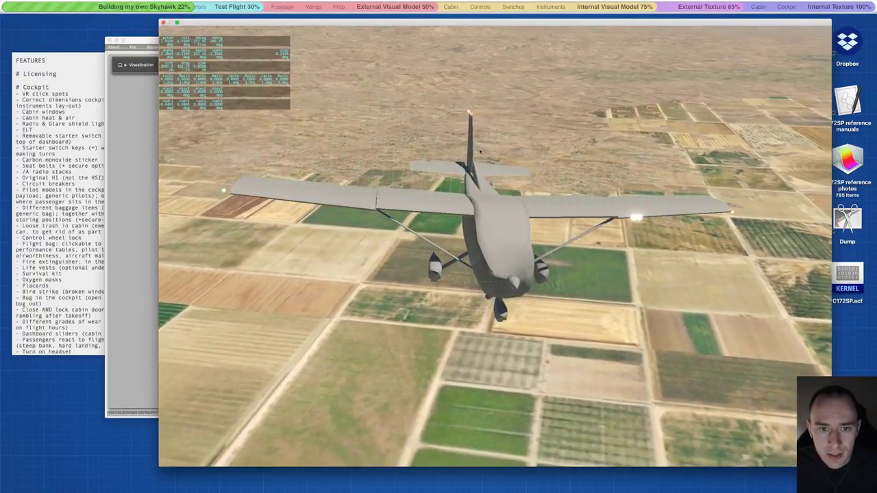
pyautogui.moveTo(490, 175); pyautogui.dragTo(442, 162)
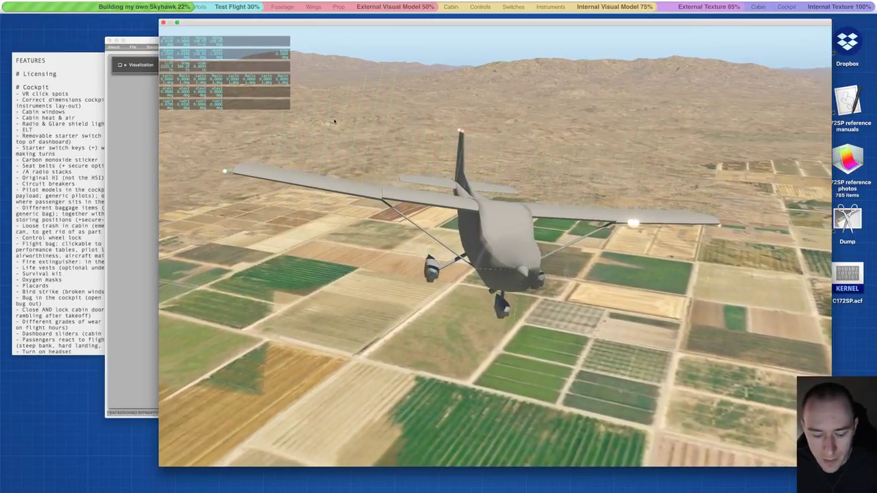
# Pause the flight, switch to Plane Maker and compare the foil specs of Misc Wings 1, 2, 4 and 5.
pyautogui.press('p')
pyautogui.click(149, 183)
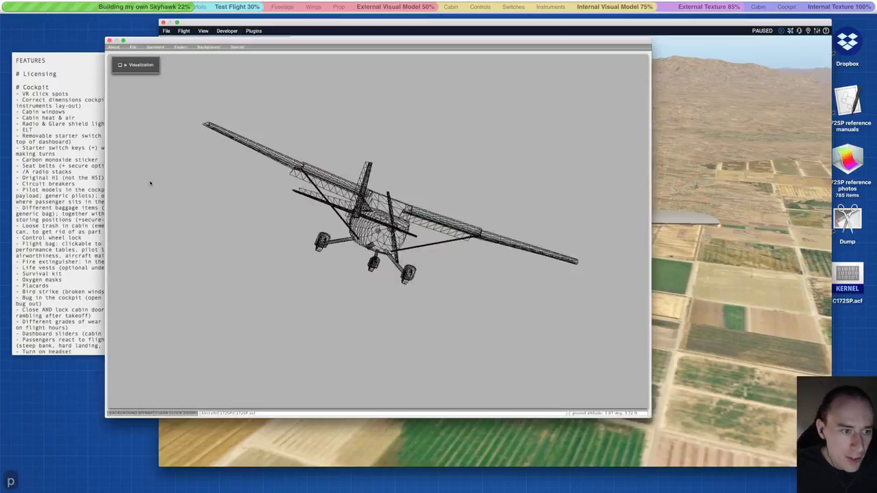
pyautogui.click(155, 46)
pyautogui.click(161, 85)
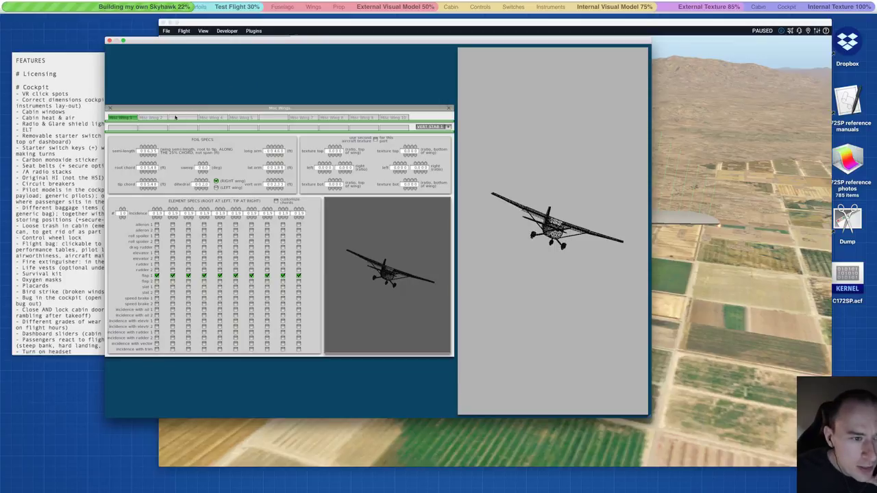
pyautogui.click(153, 118)
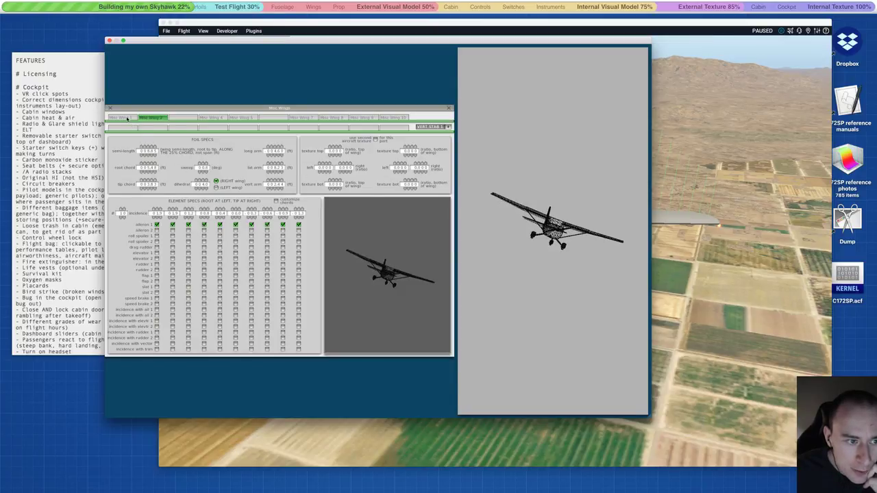
pyautogui.click(217, 118)
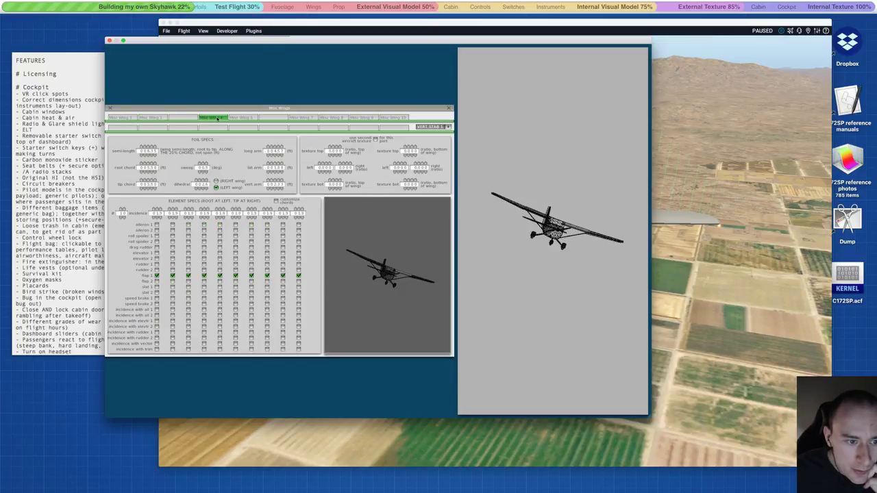
pyautogui.click(243, 118)
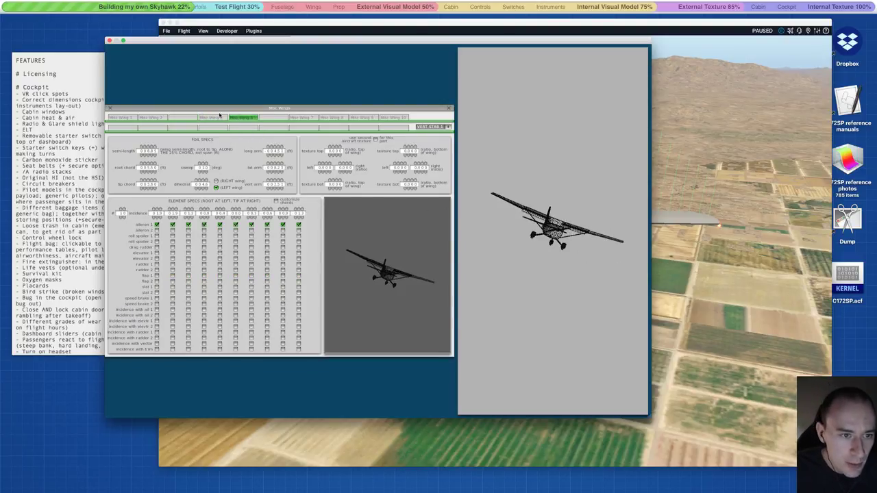
pyautogui.click(218, 118)
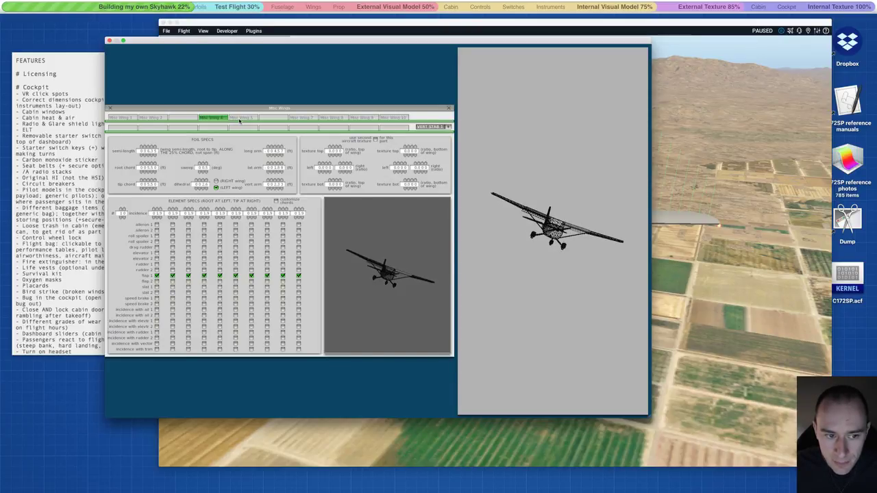
pyautogui.click(242, 118)
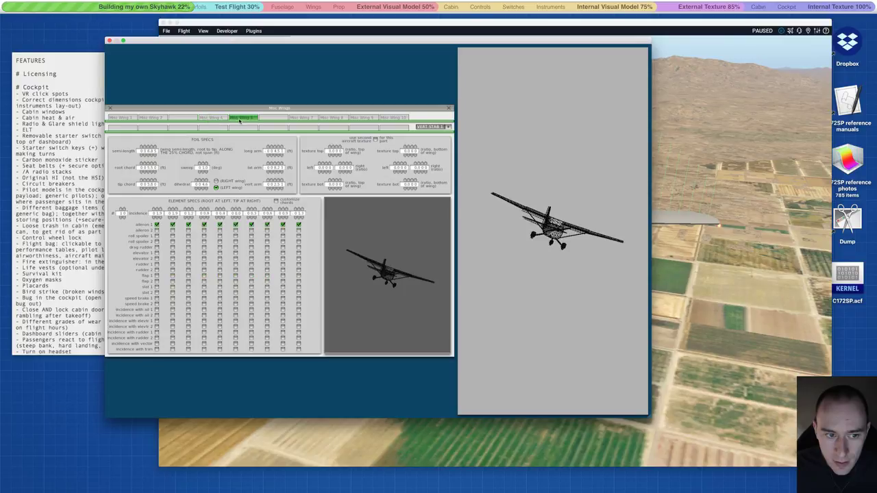
pyautogui.click(212, 118)
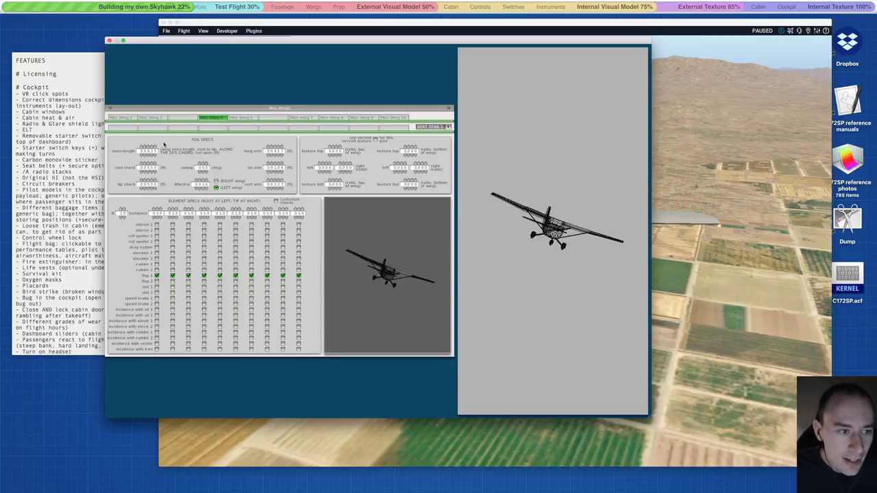
pyautogui.click(127, 118)
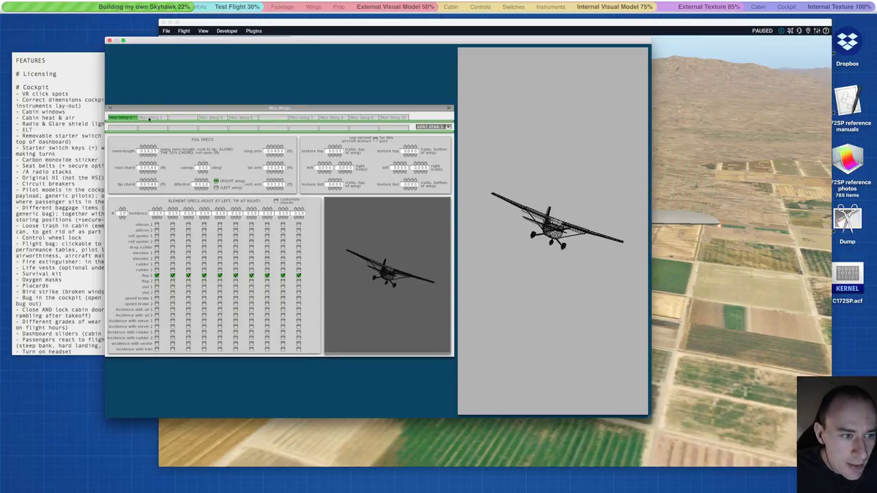
# Go over the dihedral of Misc Wings 1, 2, 4 and 5 once more and save the aircraft.
pyautogui.click(151, 118)
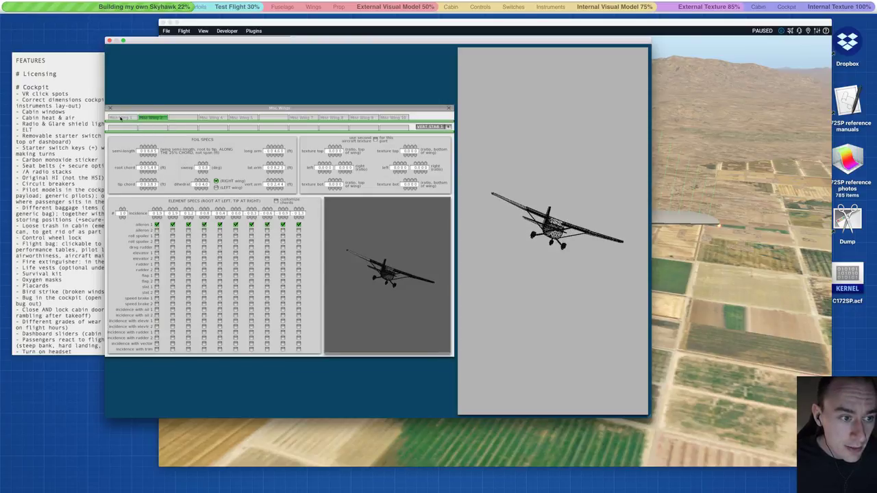
pyautogui.click(121, 118)
pyautogui.click(150, 119)
pyautogui.click(211, 118)
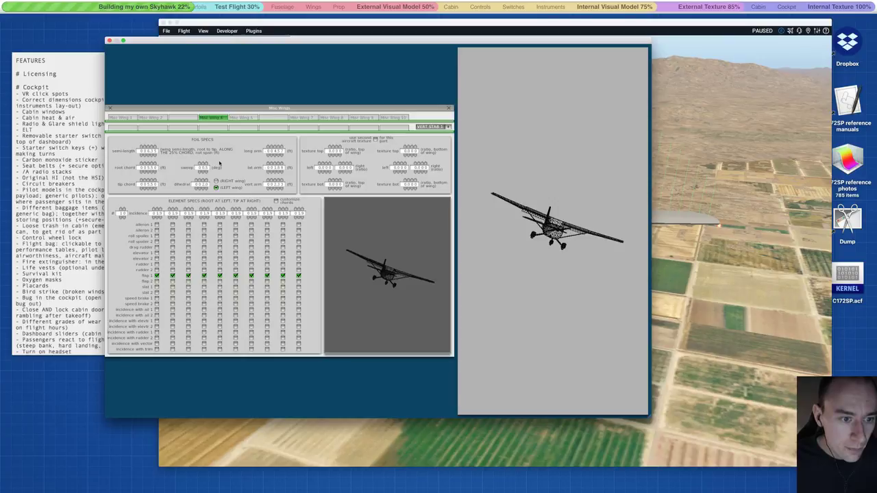
pyautogui.click(242, 118)
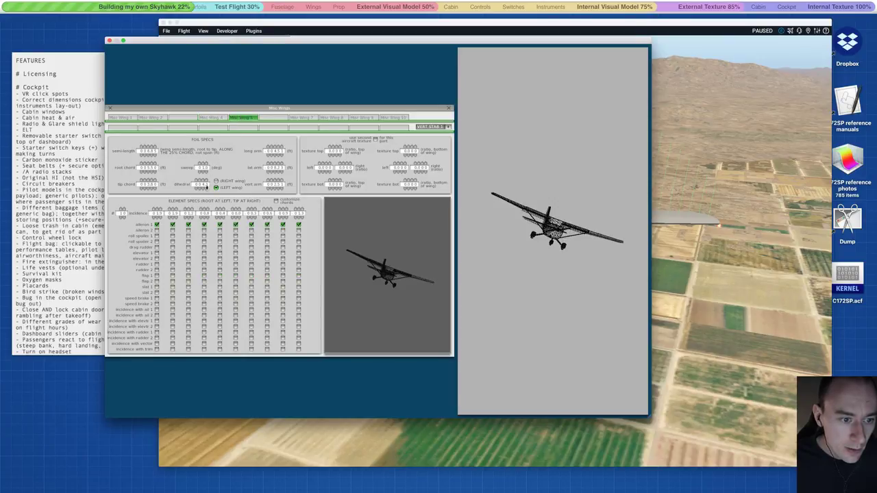
pyautogui.hotkey('ctrl', 's')
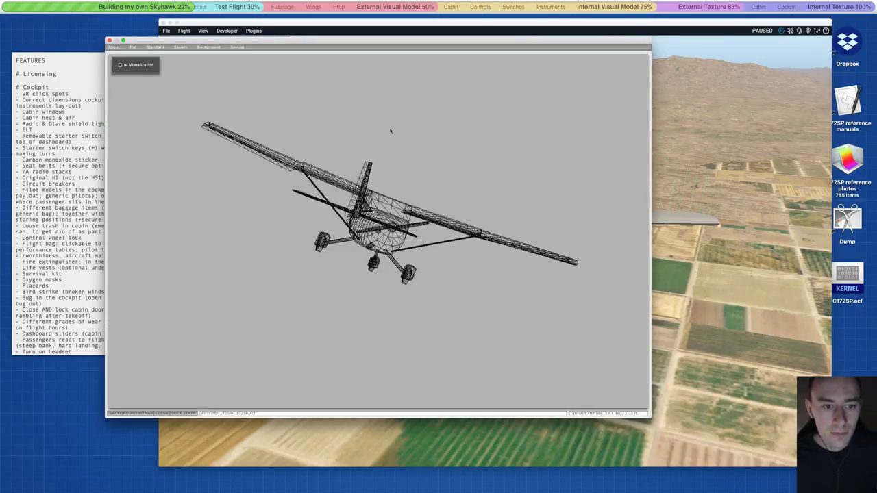
# Switch to X-Plane, reload the current aircraft and check its heading, altitude and speed on the map.
pyautogui.click(370, 26)
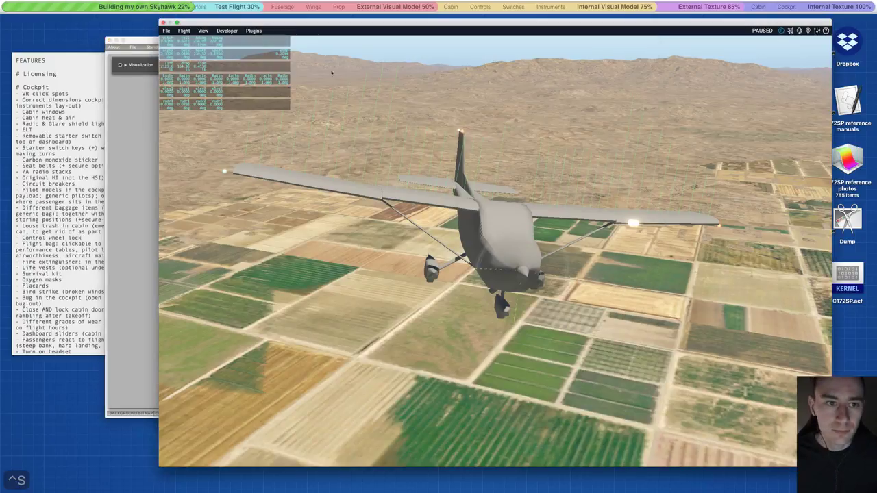
pyautogui.click(231, 31)
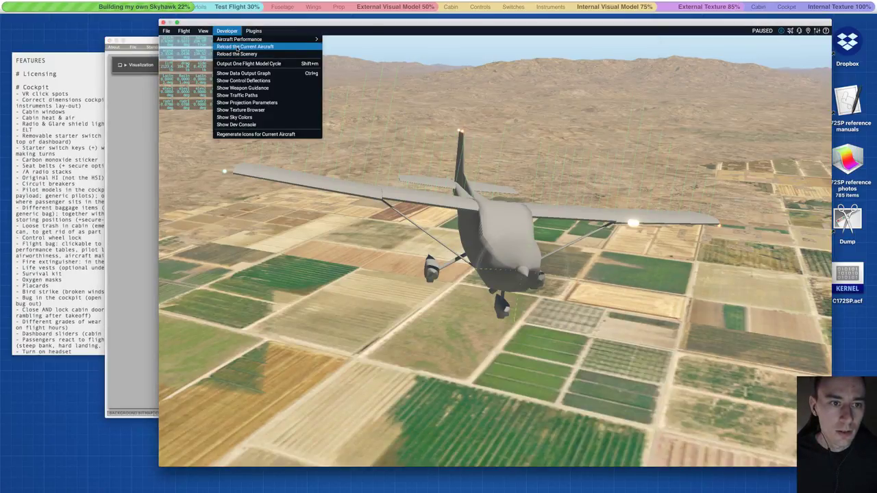
pyautogui.click(238, 47)
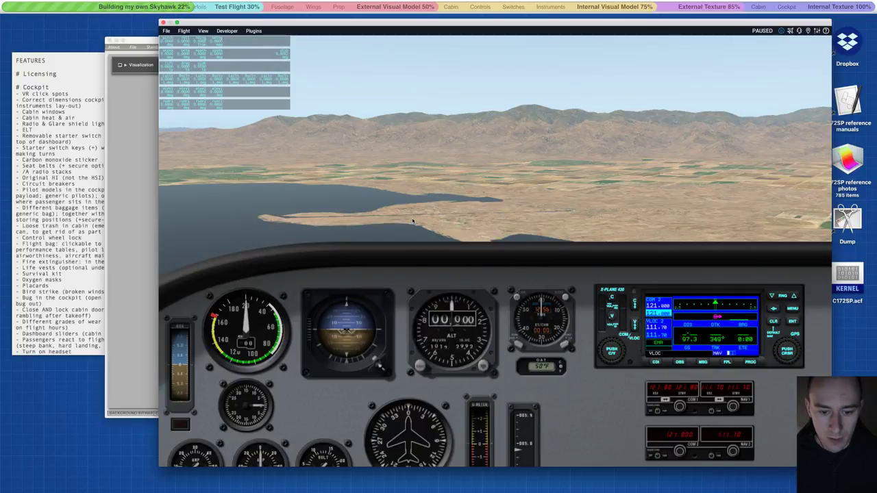
pyautogui.press('m')
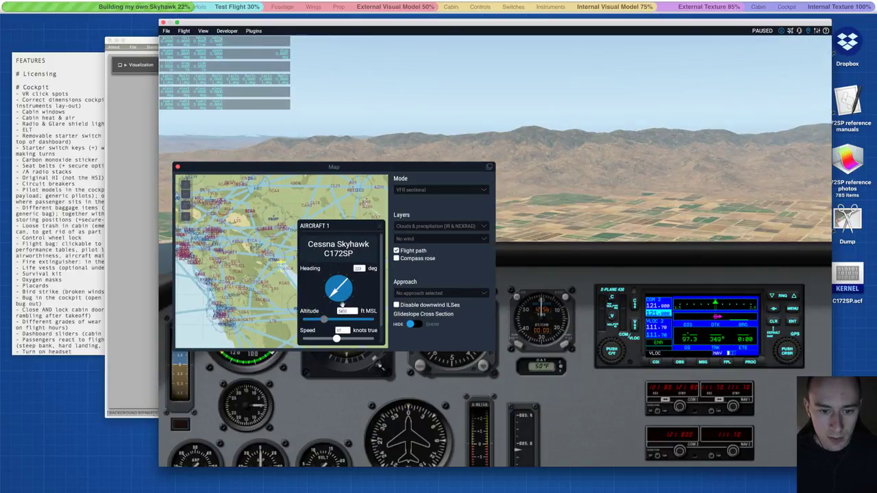
pyautogui.click(175, 166)
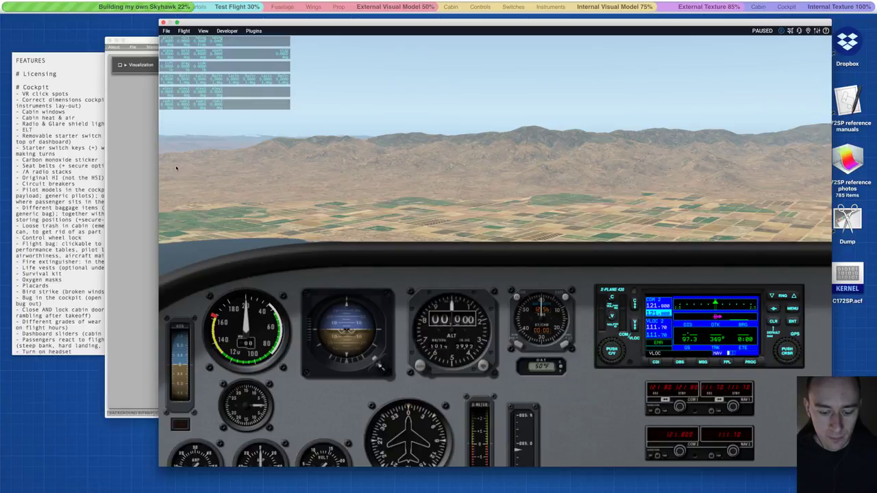
# Resume the flight and look over the lower instrument panel while flying the reloaded Cessna.
pyautogui.press('p')
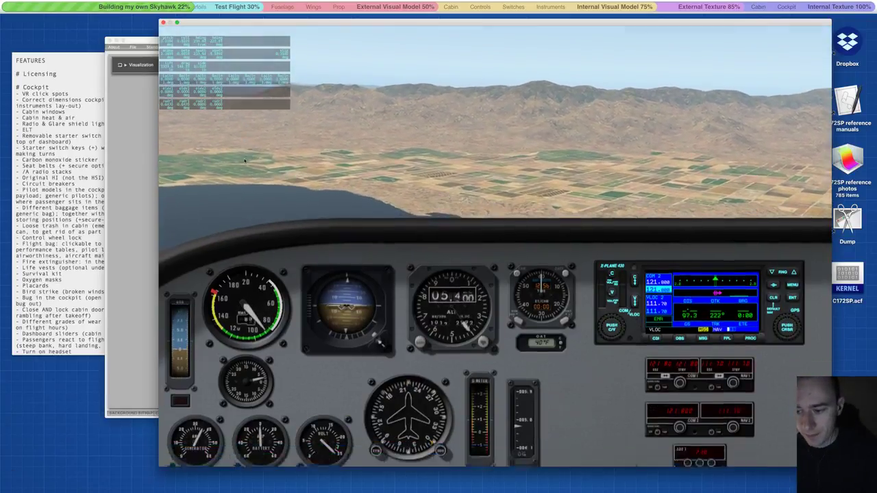
pyautogui.press('Down')
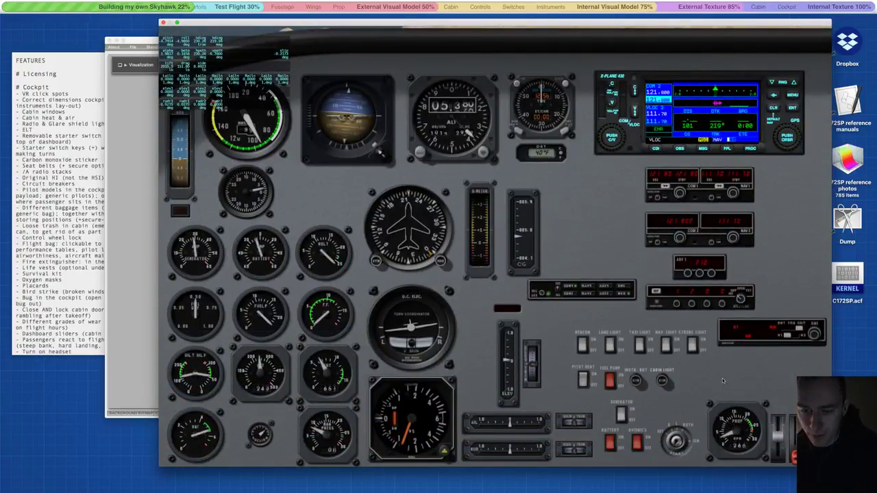
pyautogui.press('Up')
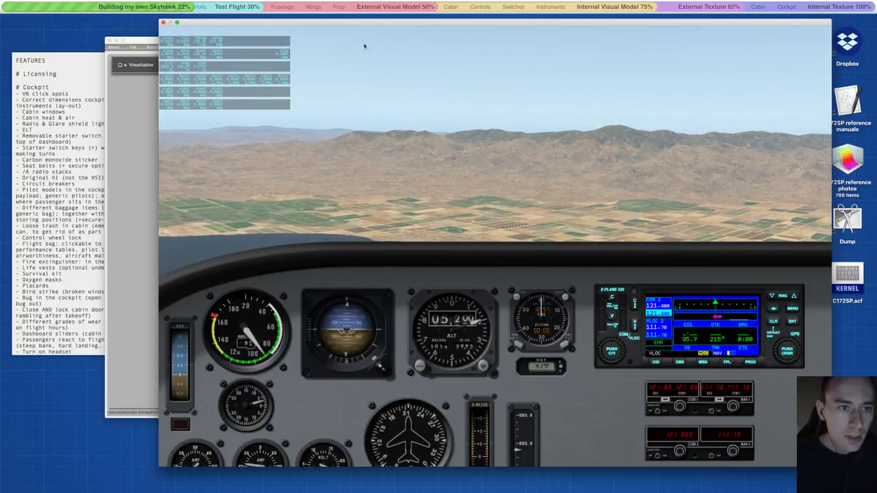
# Remove Aerodynamic forces, Aileron deflections 1, Elevator deflections and Rudder deflections from the cockpit data output and close the settings.
pyautogui.moveTo(817, 32)
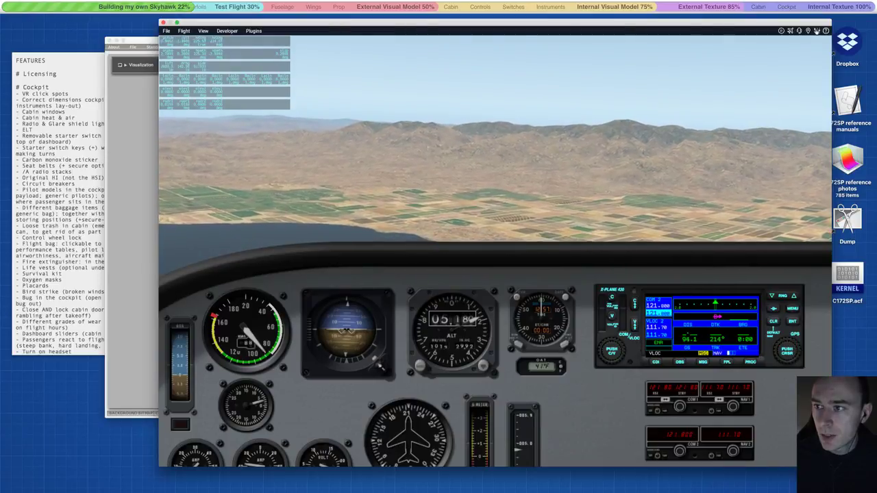
pyautogui.click(817, 32)
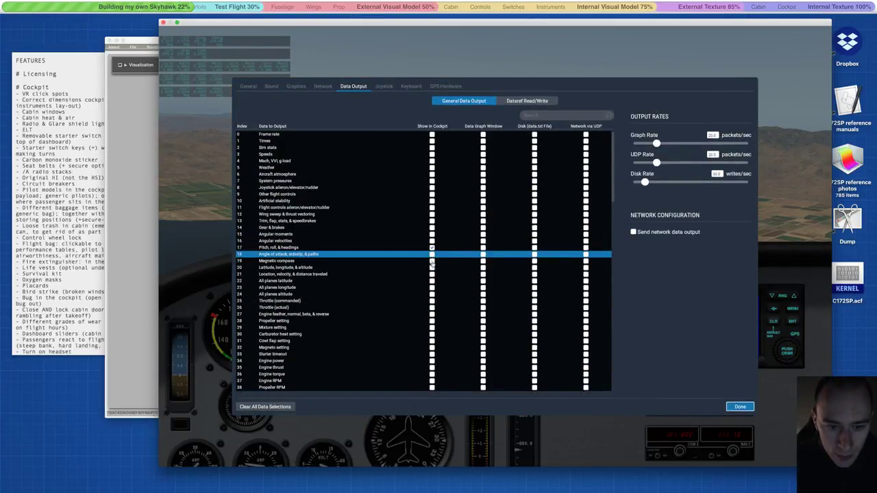
pyautogui.scroll(-5, 419, 282)
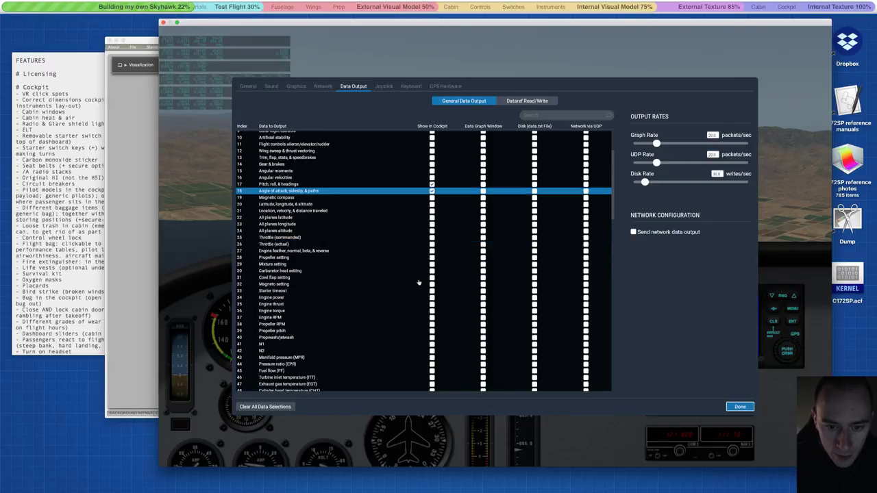
pyautogui.scroll(-3, 419, 282)
pyautogui.click(432, 301)
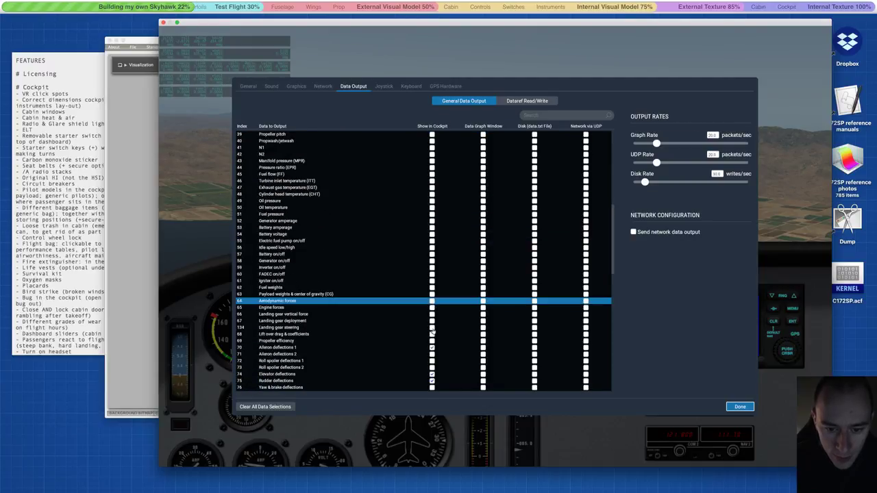
pyautogui.click(432, 347)
pyautogui.click(432, 374)
pyautogui.click(432, 381)
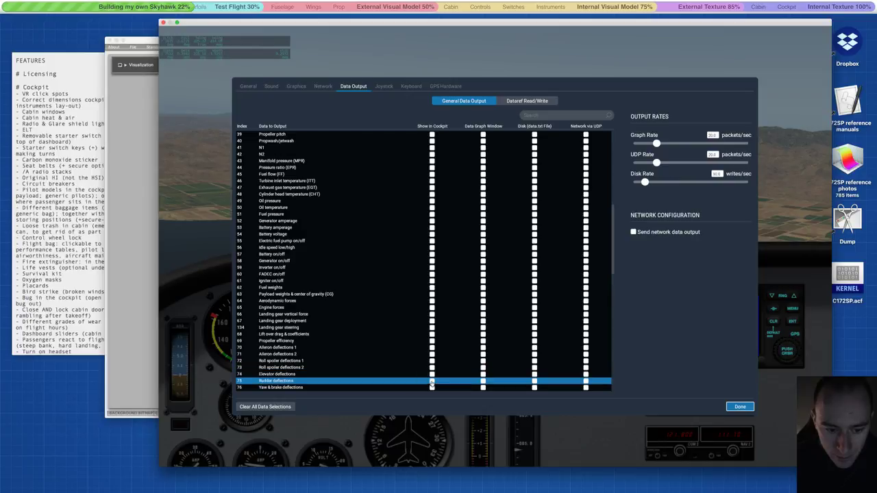
pyautogui.scroll(-10, 388, 297)
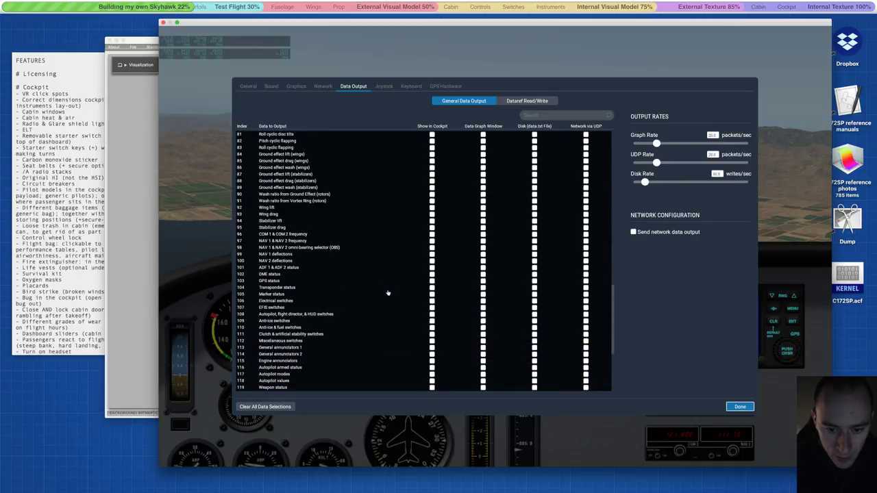
pyautogui.click(740, 407)
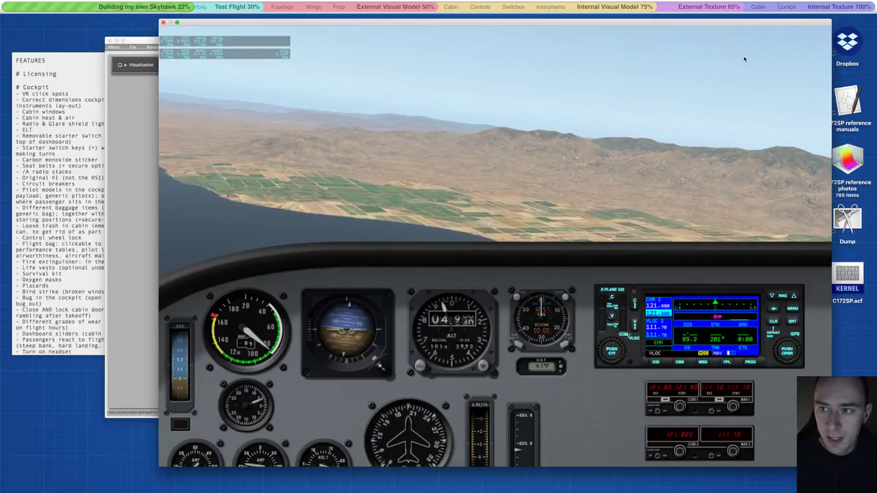
# Look over the flight configuration, resume the flight and fly the Cessna into a banked turn while watching the instruments.
pyautogui.click(790, 31)
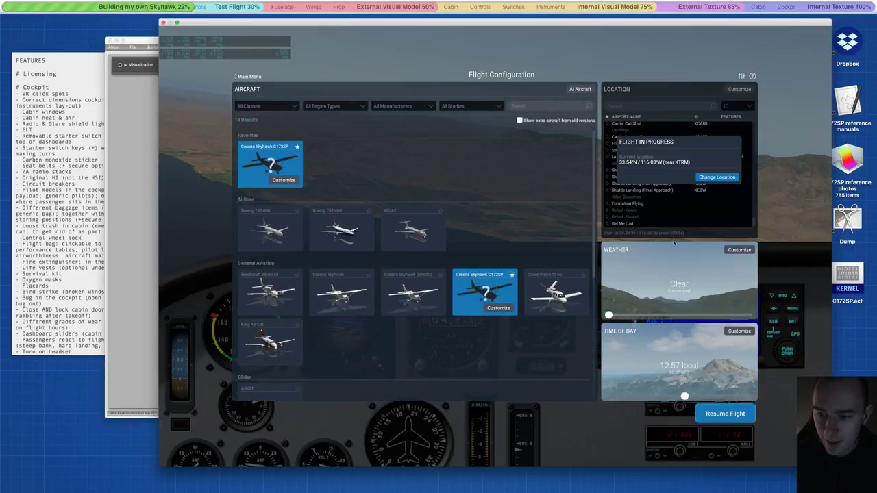
pyautogui.click(716, 414)
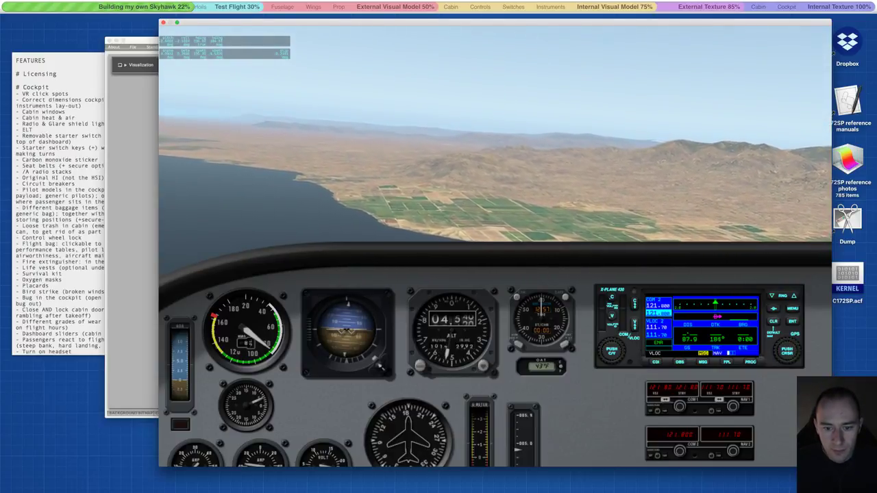
pyautogui.press('Down')
pyautogui.press('Down')
pyautogui.press('Down')
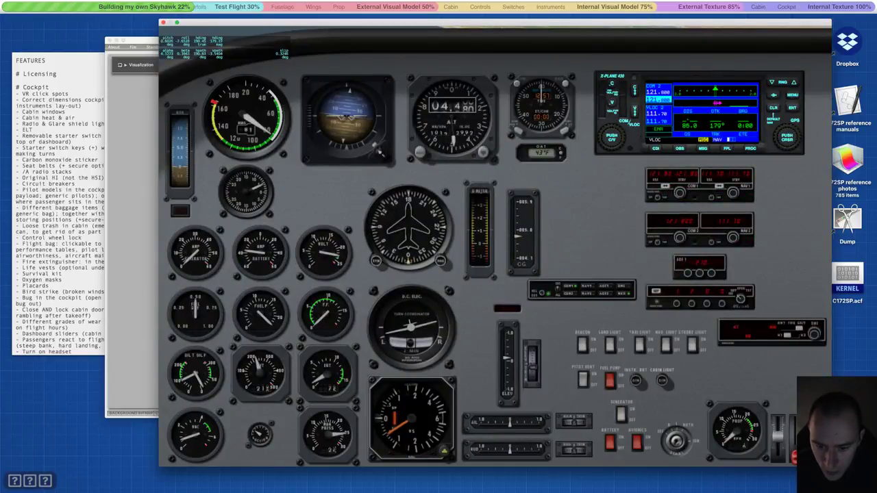
pyautogui.press('Up')
pyautogui.press('Up')
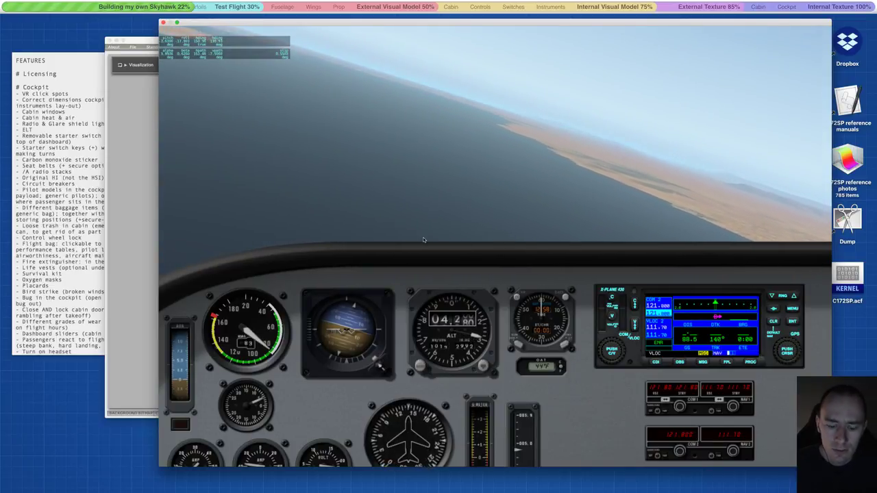
# Pause the flight, switch to Plane Maker and examine the foil specs of Misc Wings 1, 2 and 5.
pyautogui.press('p')
pyautogui.click(113, 196)
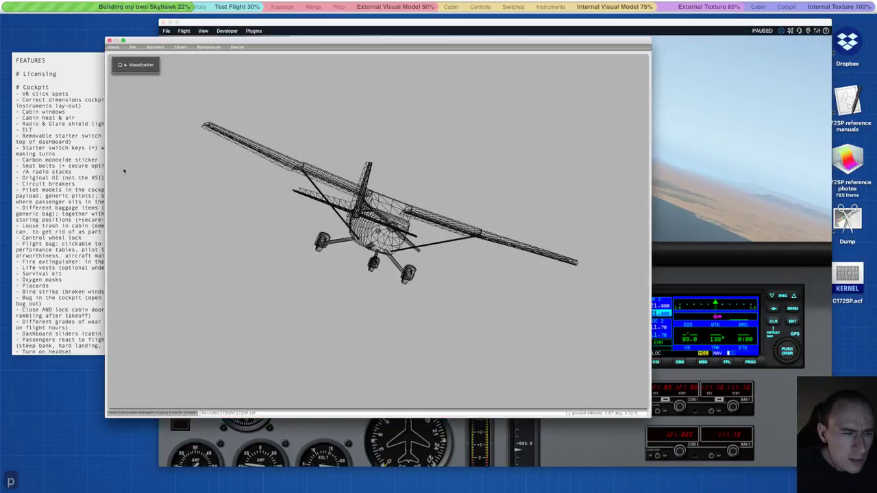
pyautogui.click(155, 46)
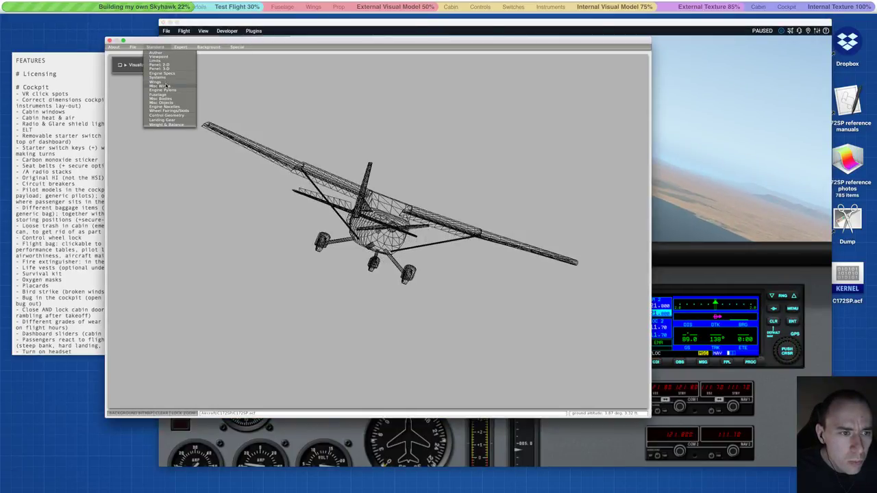
pyautogui.click(159, 86)
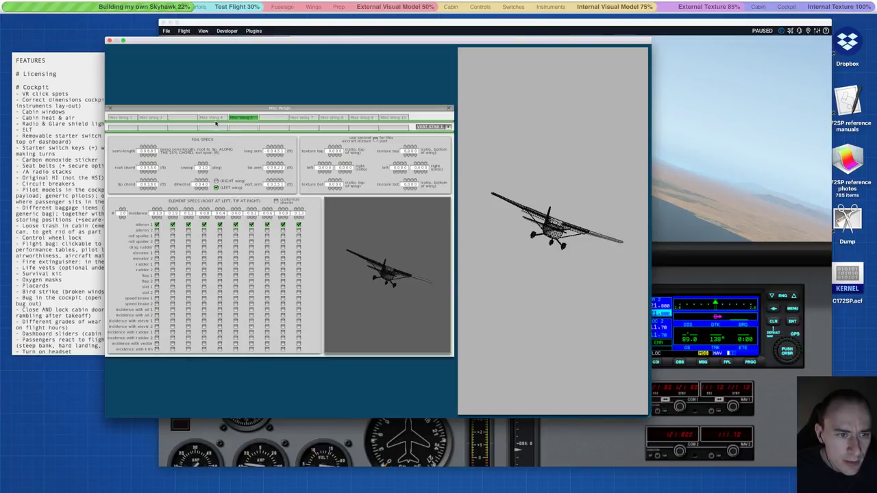
pyautogui.click(152, 117)
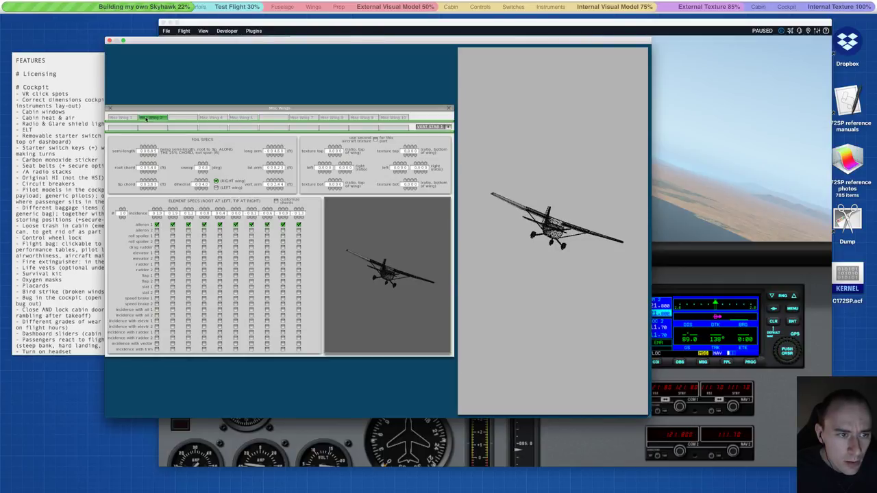
pyautogui.click(118, 118)
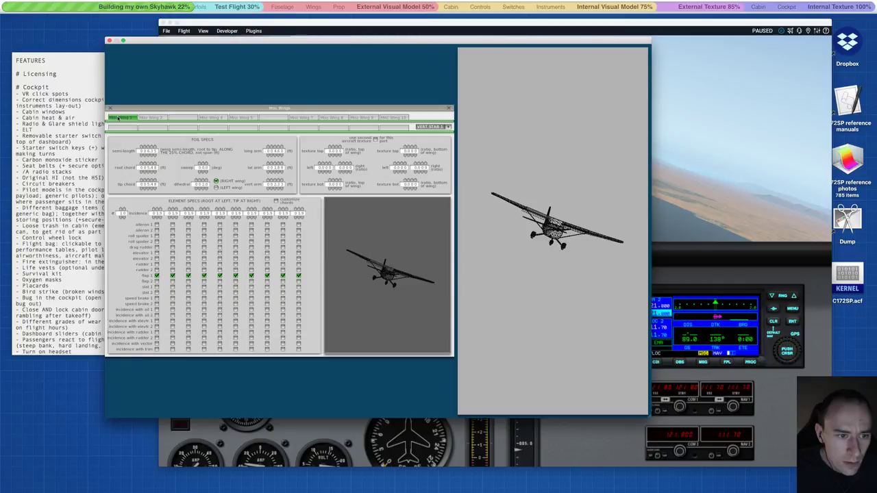
pyautogui.click(148, 118)
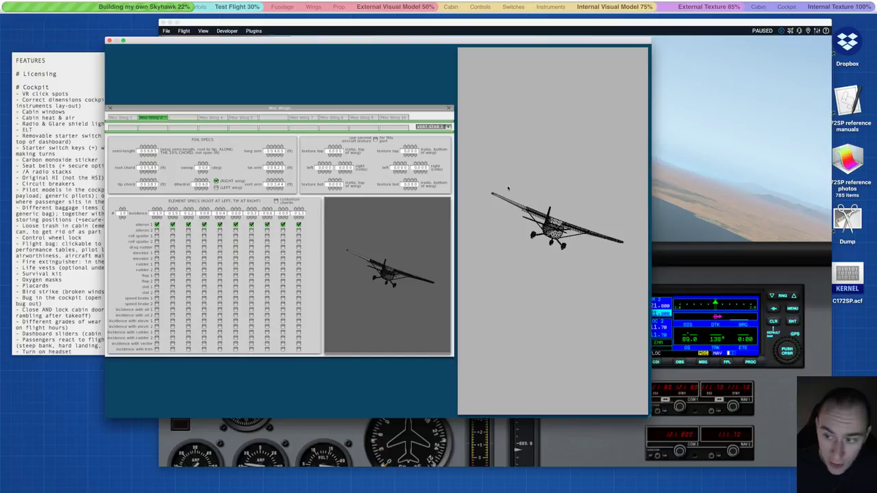
# In the C172SP references, open the Misc wings folder of the PlaneMaker model 1.0 backup and preview the Misc Wing 1 and 2 screenshots.
pyautogui.doubleClick(848, 161)
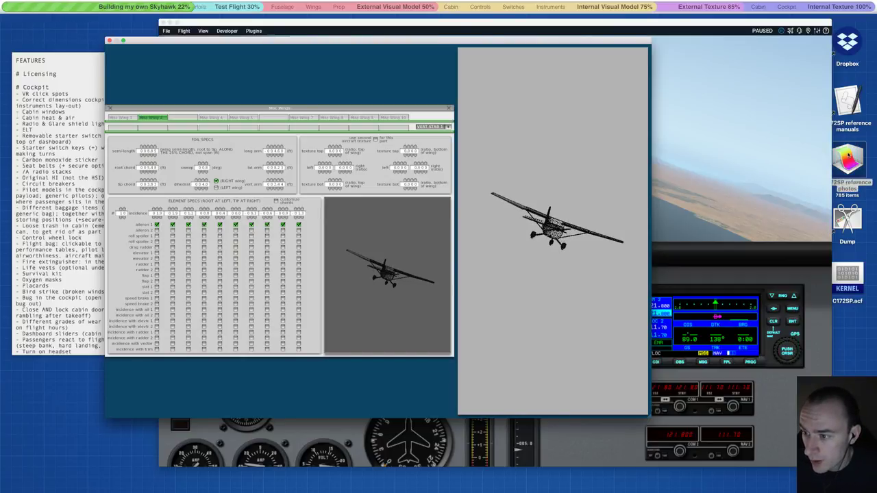
pyautogui.click(311, 108)
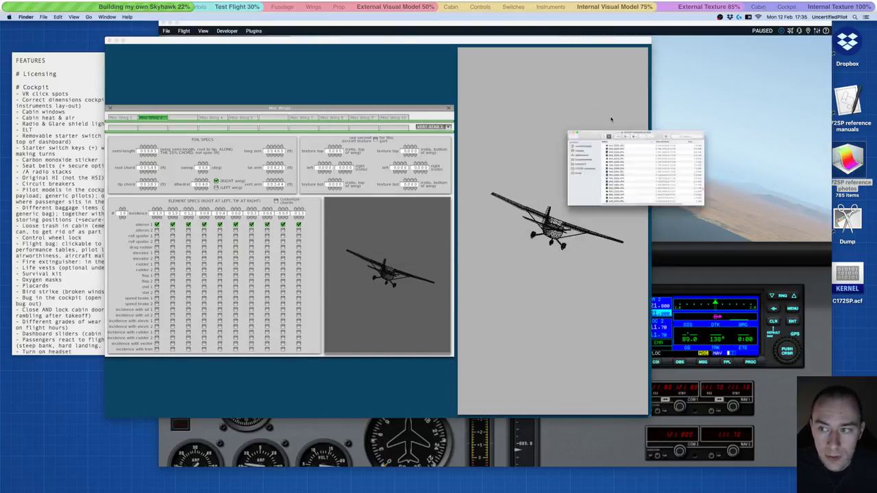
pyautogui.doubleClick(847, 104)
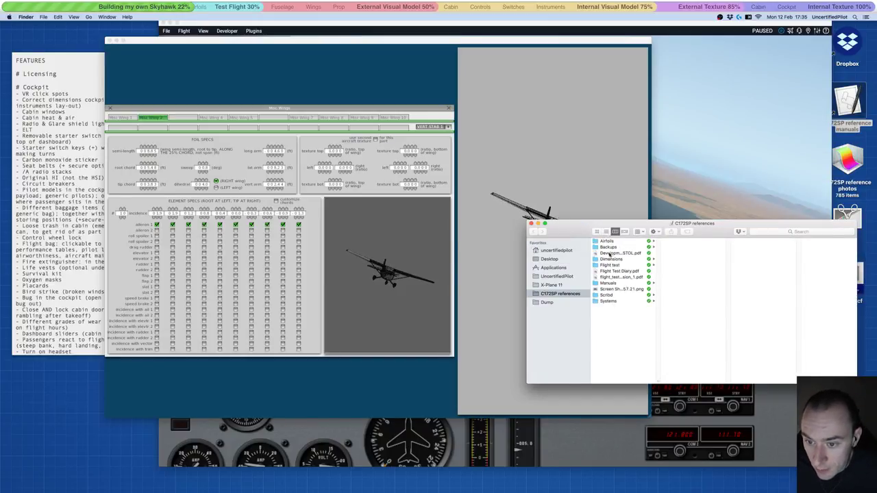
pyautogui.click(608, 247)
pyautogui.click(688, 241)
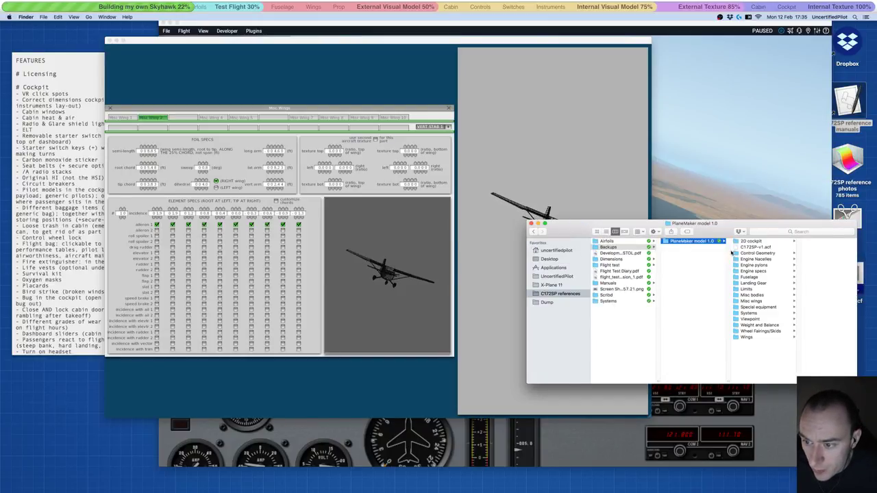
pyautogui.click(751, 302)
pyautogui.click(808, 242)
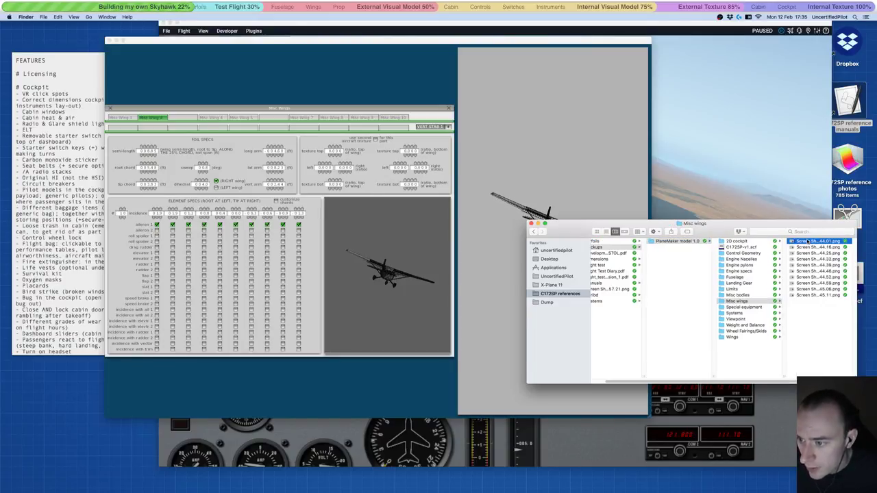
pyautogui.press('space')
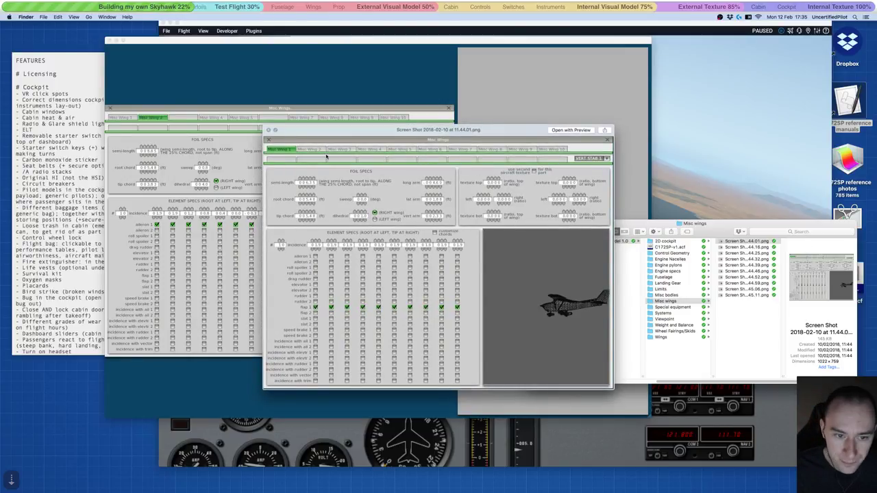
pyautogui.press('Down')
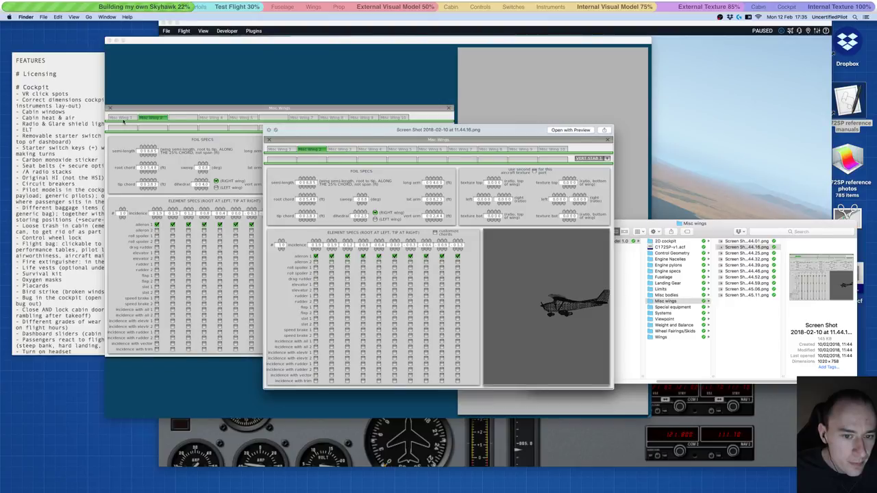
# Set the dihedral of Misc Wings 1 and 2 in Plane Maker to the values in the backup screenshots.
pyautogui.click(124, 120)
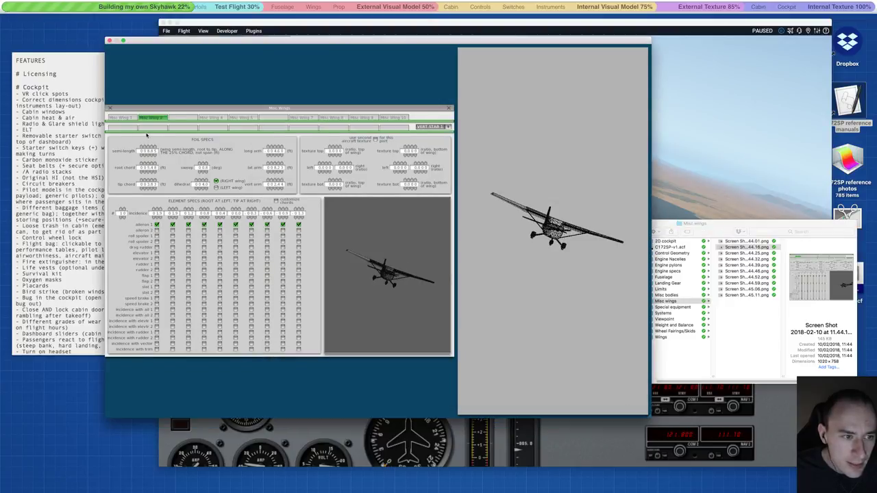
pyautogui.click(123, 118)
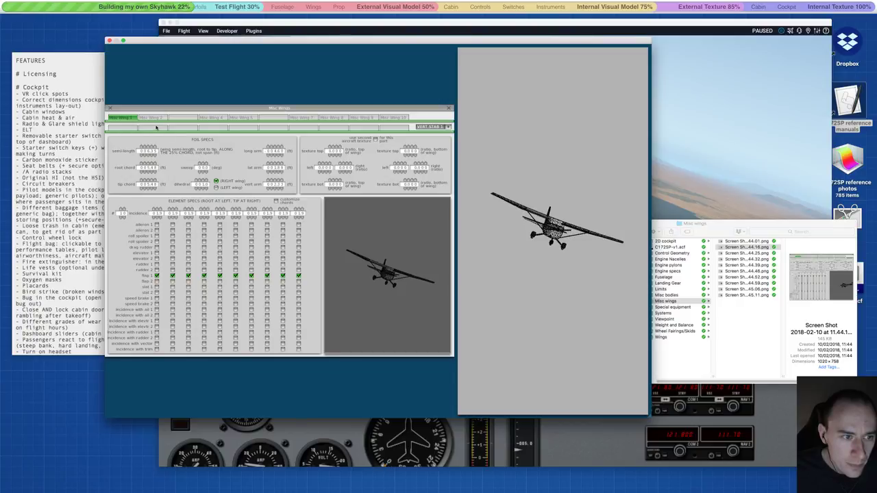
pyautogui.click(151, 118)
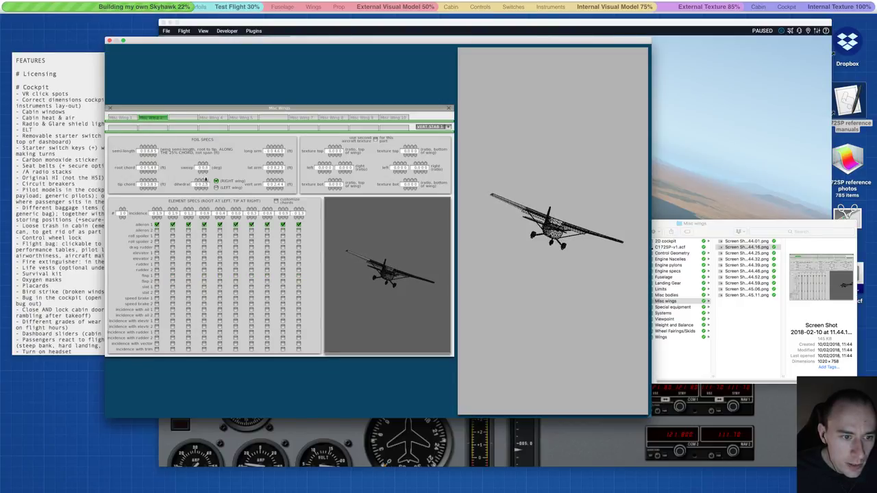
# Preview the backup screenshots of Misc Wings 3, 4 and 5, comparing the specs of Misc Wings 4 and 5.
pyautogui.click(675, 225)
pyautogui.click(744, 253)
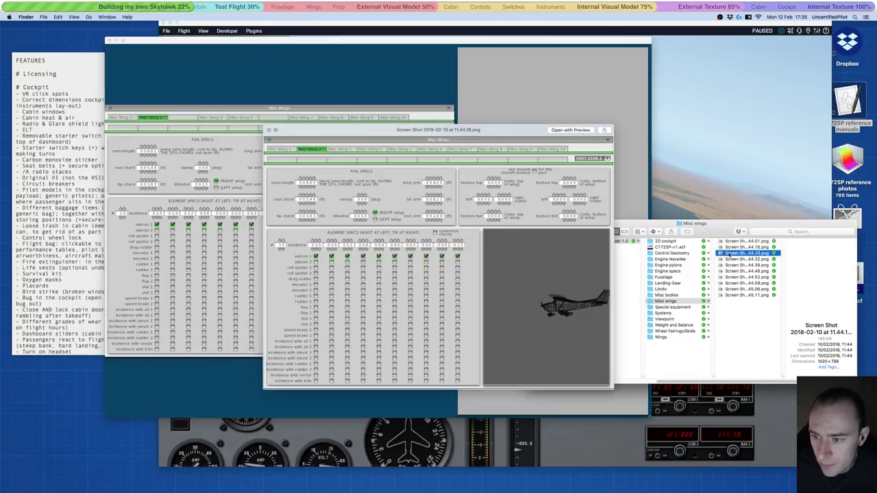
pyautogui.press('space')
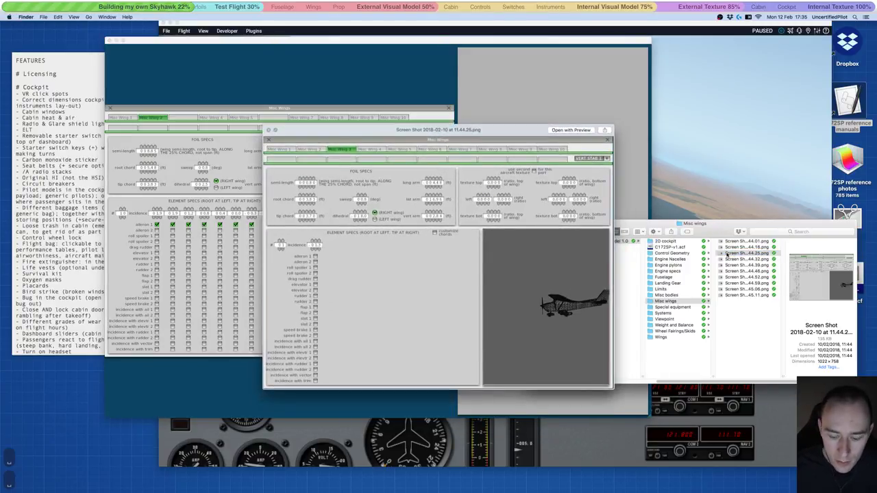
pyautogui.press('Down')
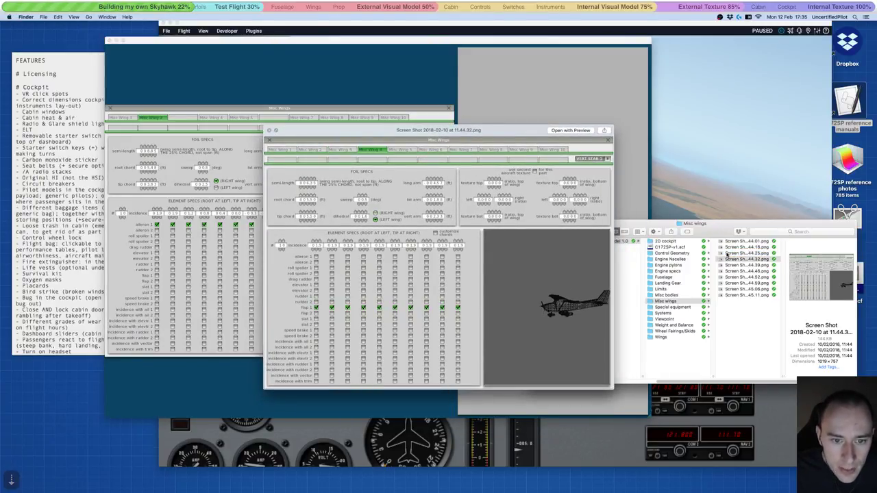
pyautogui.press('Down')
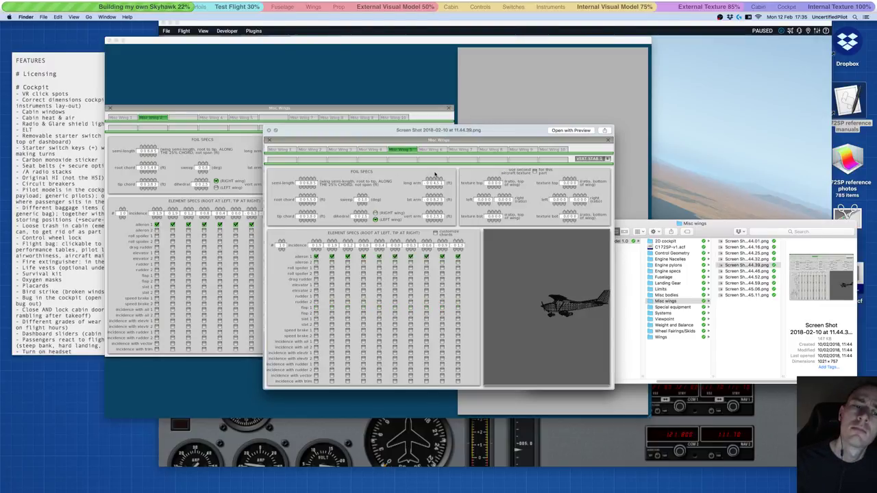
pyautogui.press('Up')
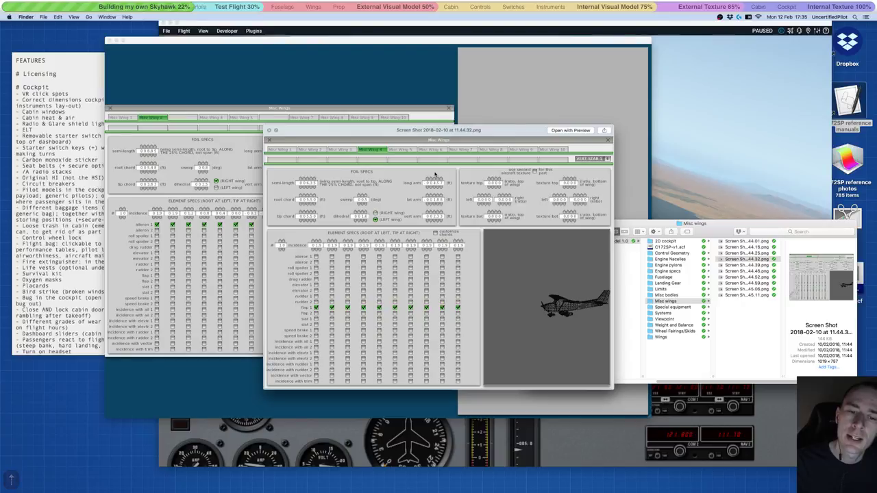
pyautogui.press('Down')
pyautogui.press('Up')
pyautogui.press('Down')
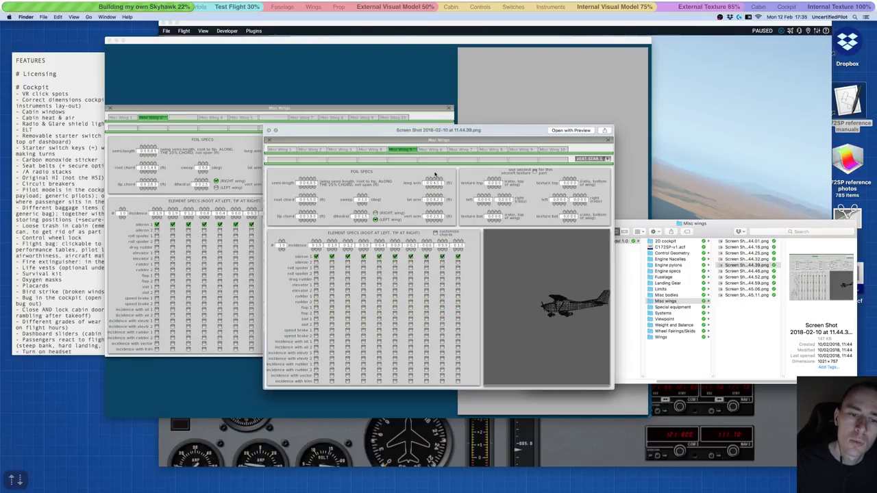
# Set the dihedral of Misc Wings 4 and 5 to the backup values and recheck Misc Wing 2.
pyautogui.click(221, 139)
pyautogui.click(212, 117)
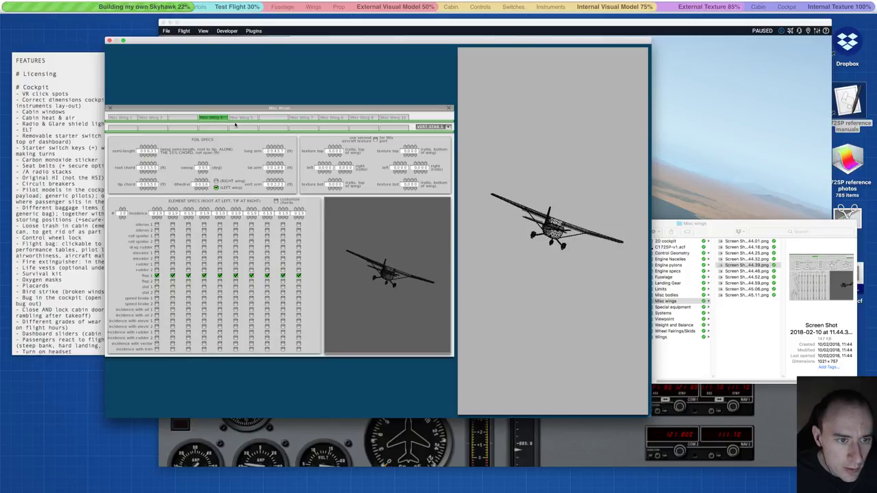
pyautogui.click(242, 118)
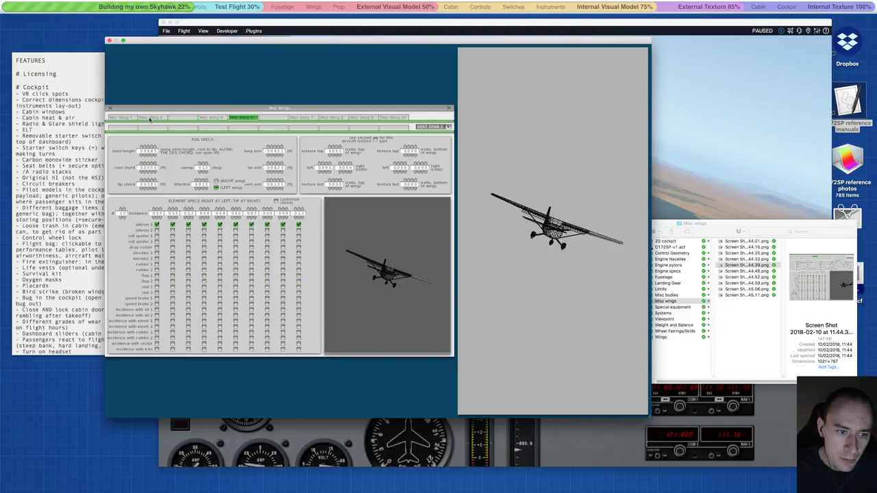
pyautogui.click(150, 118)
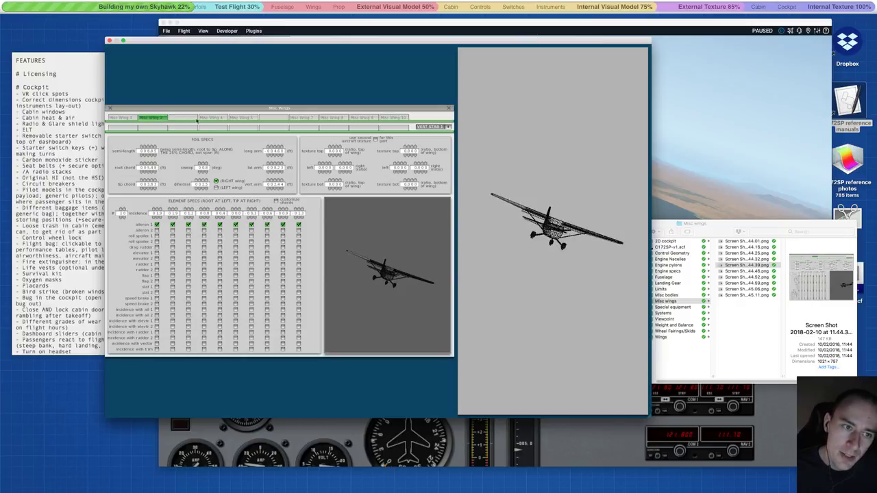
# Examine the foil specs of Misc Wing 4 and Misc Wing 1 together with a magnified view of the wing wireframe.
pyautogui.click(210, 118)
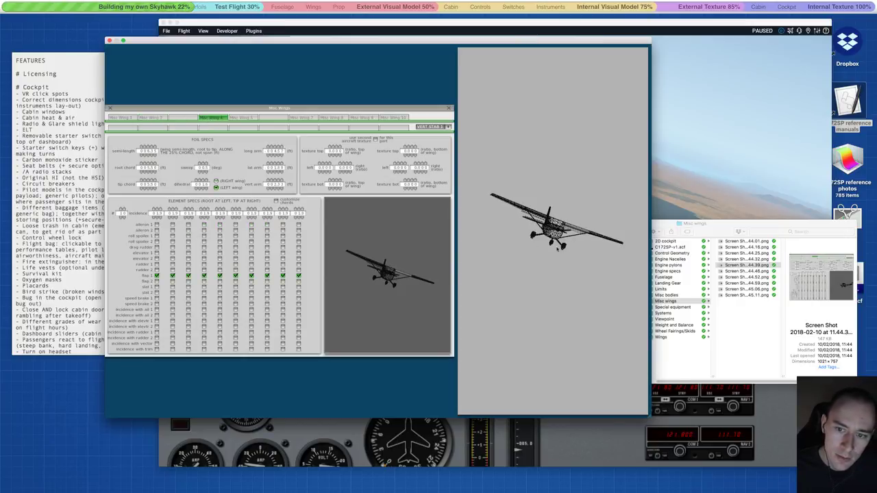
pyautogui.press('alt+super+8')
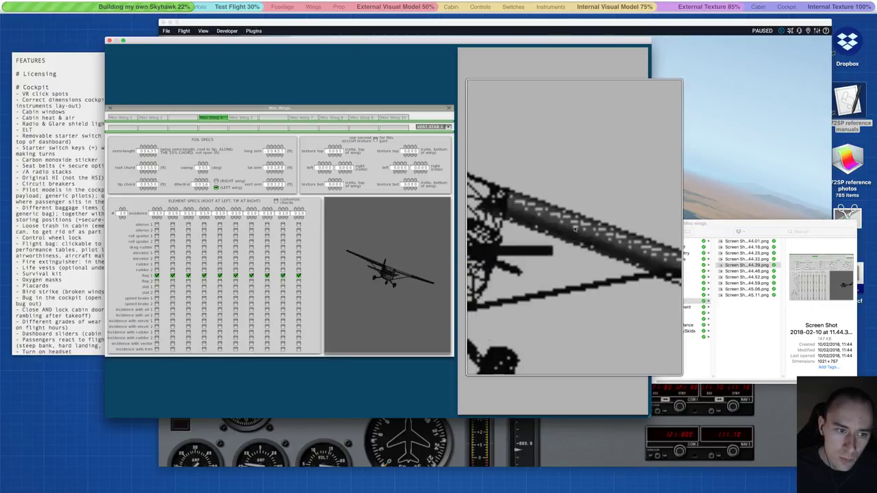
pyautogui.press('alt+super+8')
pyautogui.click(122, 118)
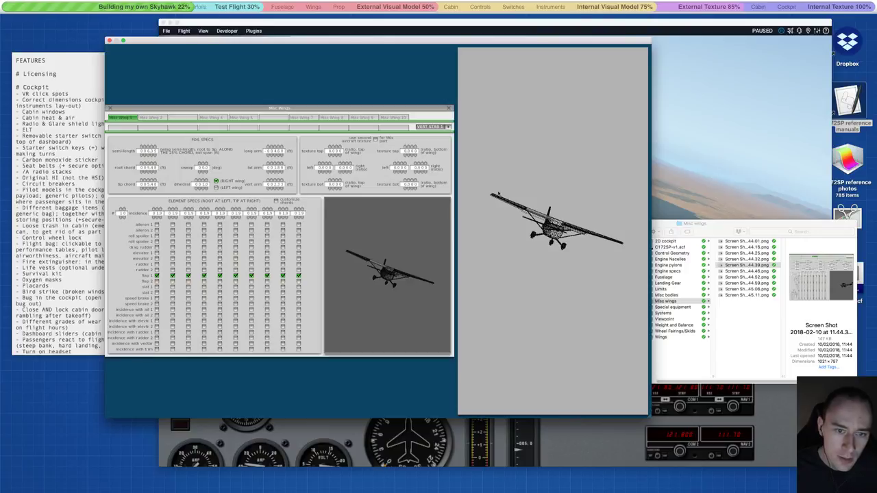
pyautogui.press('alt+super+8')
pyautogui.press('alt+super+8')
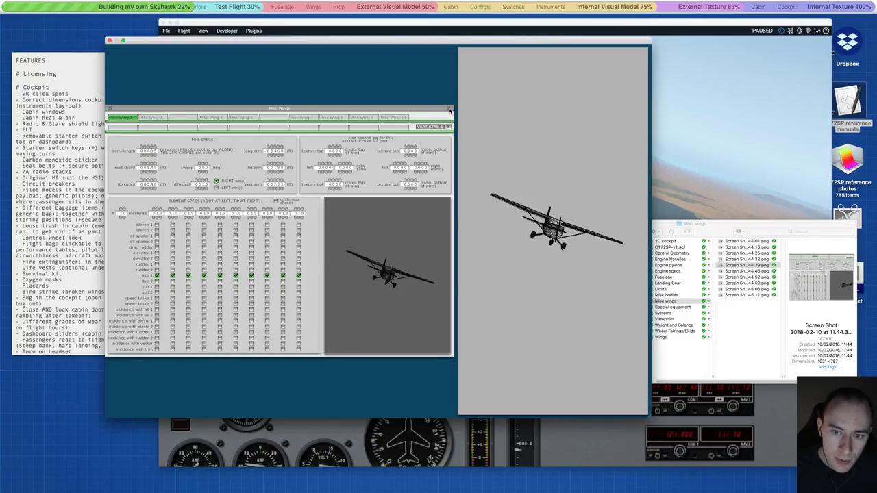
# Save the aircraft file in Plane Maker, then switch to X-Plane and resume the flight with the current aircraft reloaded.
pyautogui.click(450, 109)
pyautogui.hotkey('ctrl', 's')
pyautogui.click(713, 171)
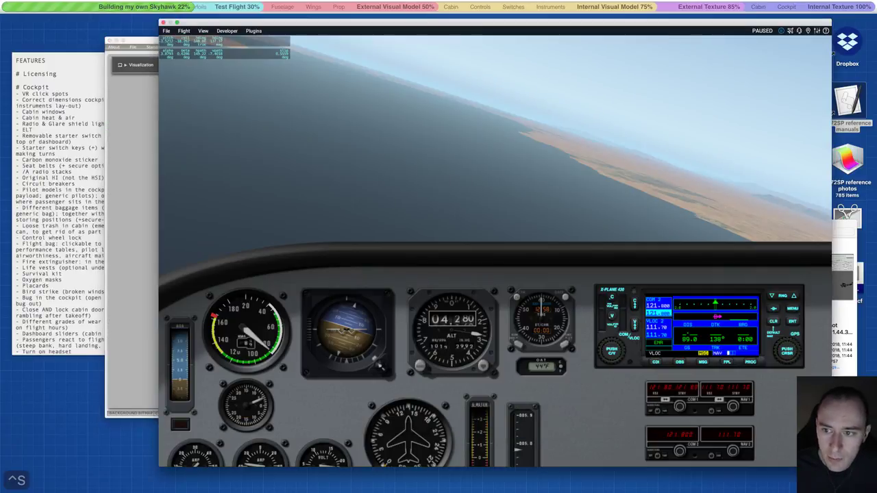
pyautogui.click(229, 31)
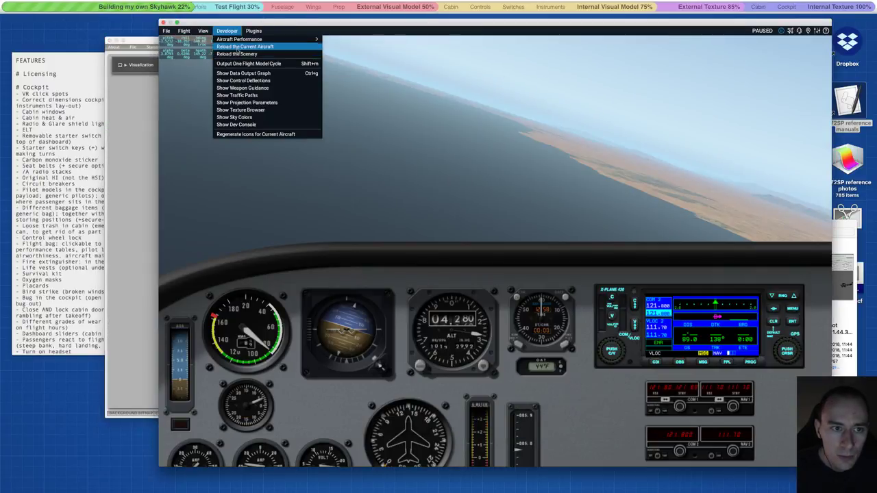
pyautogui.click(237, 46)
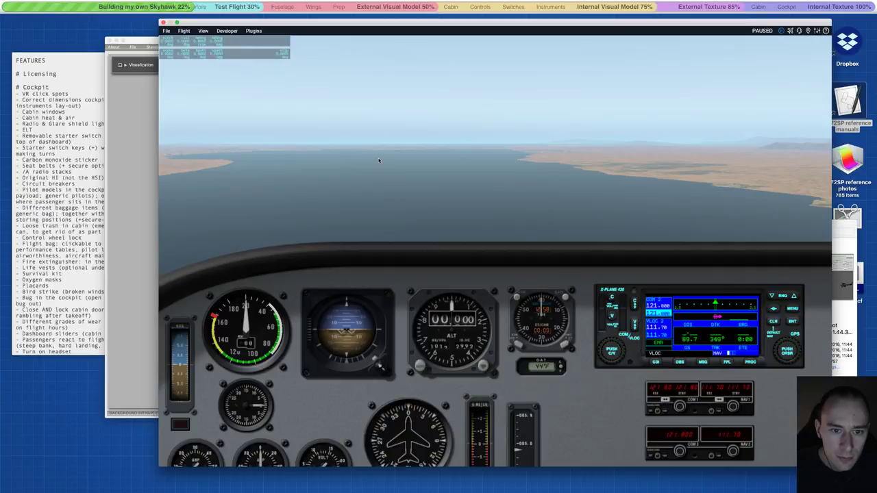
pyautogui.press('p')
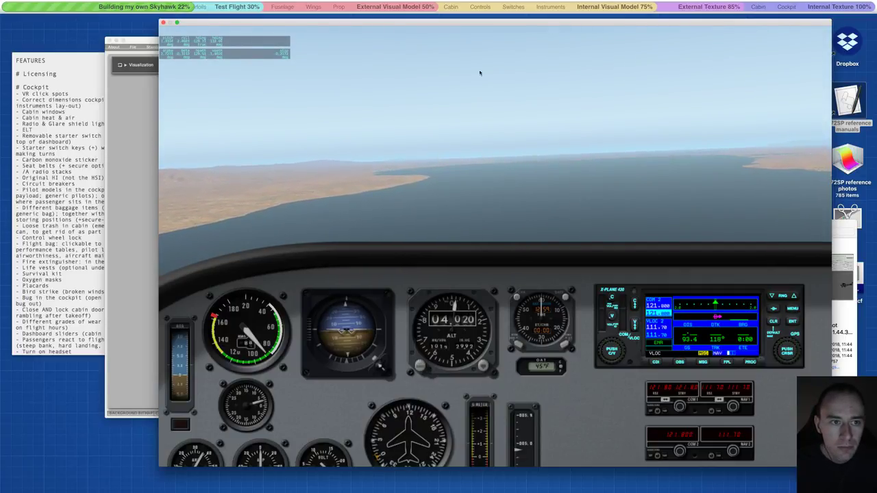
# Enable the in-cockpit data output for joystick aileron/elevator/rudder and examine the aileron, roll and sideslip read-outs magnified.
pyautogui.click(817, 32)
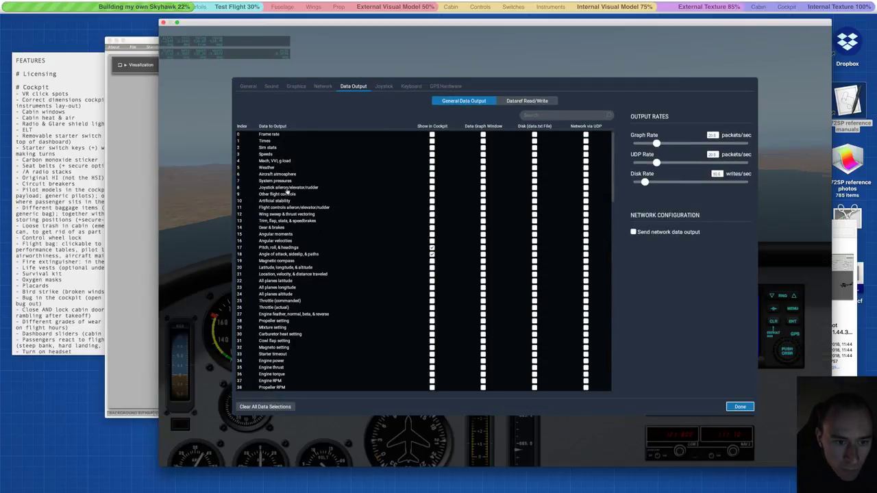
pyautogui.click(431, 188)
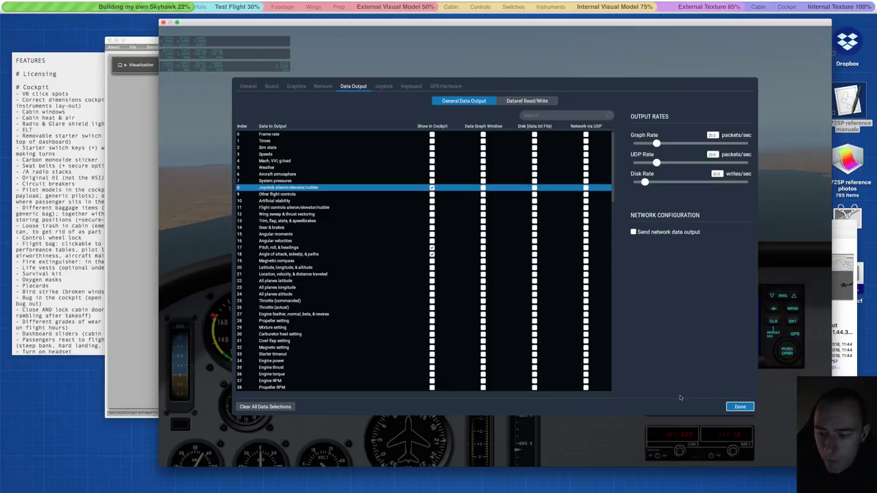
pyautogui.click(740, 407)
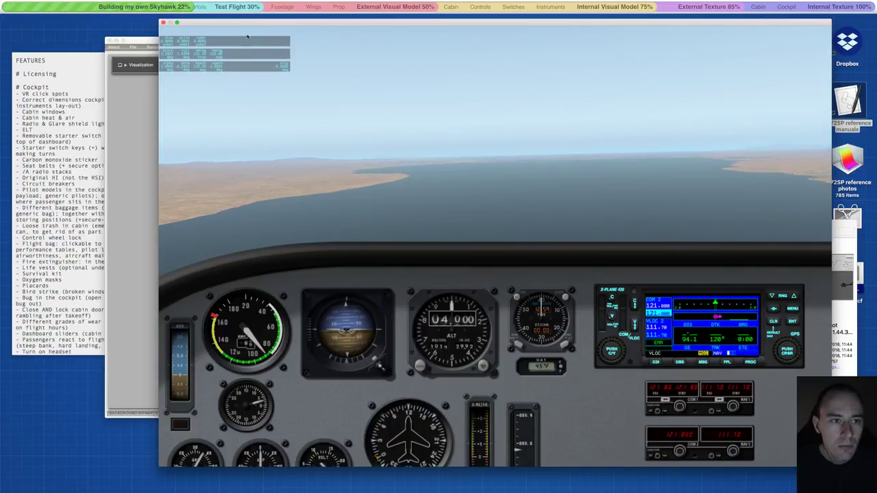
pyautogui.press('alt+super+8')
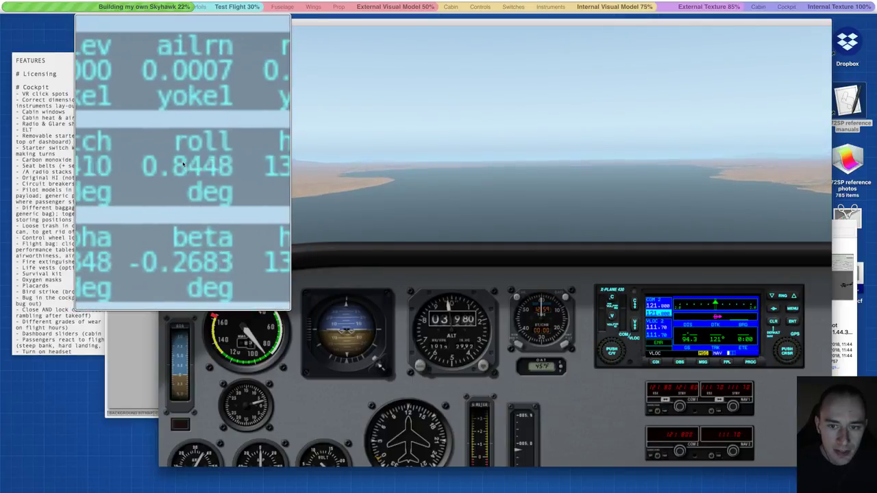
pyautogui.press('alt+super+8')
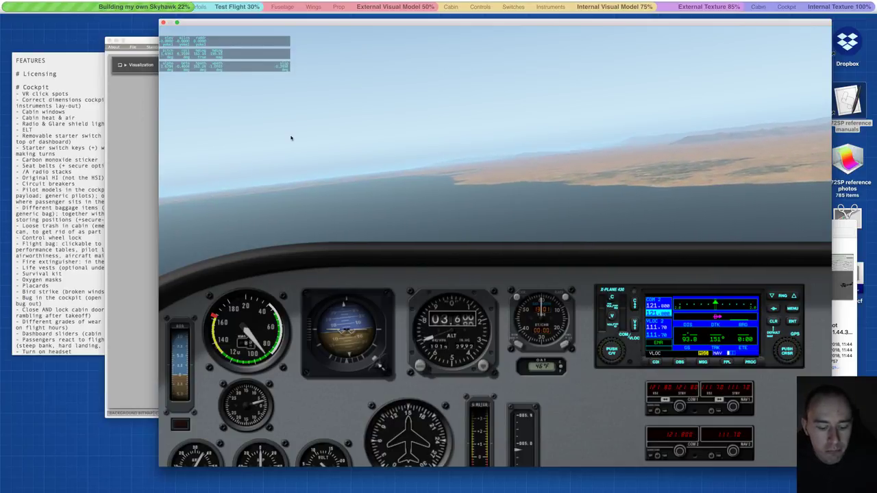
# Pause the flight, switch to Plane Maker and compare the foil specs of Misc Wings 1, 2 and 4.
pyautogui.press('p')
pyautogui.click(137, 127)
pyautogui.click(162, 48)
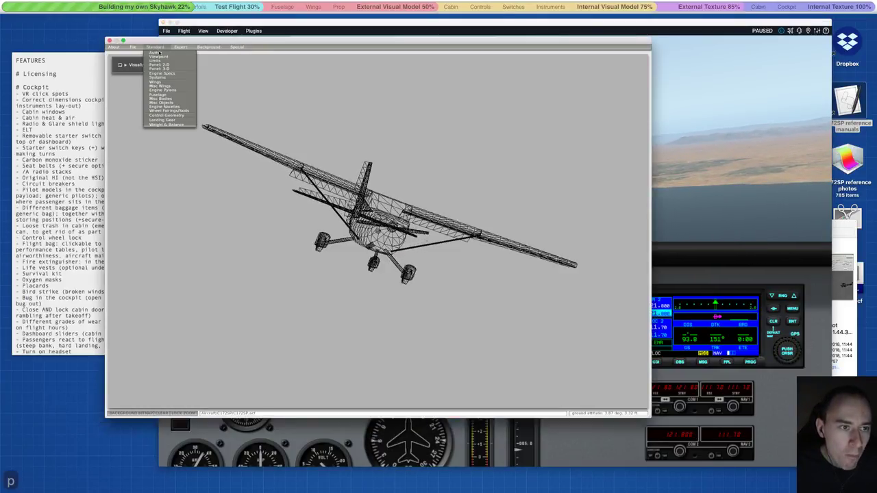
pyautogui.click(163, 87)
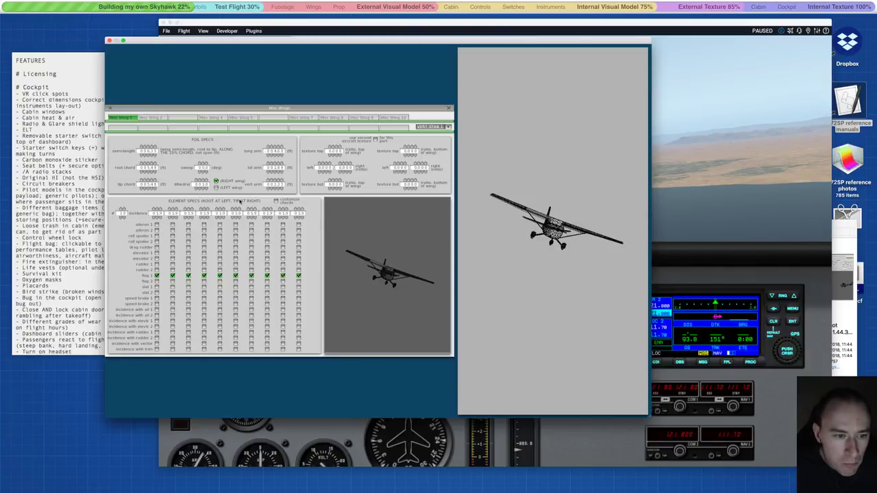
pyautogui.click(152, 118)
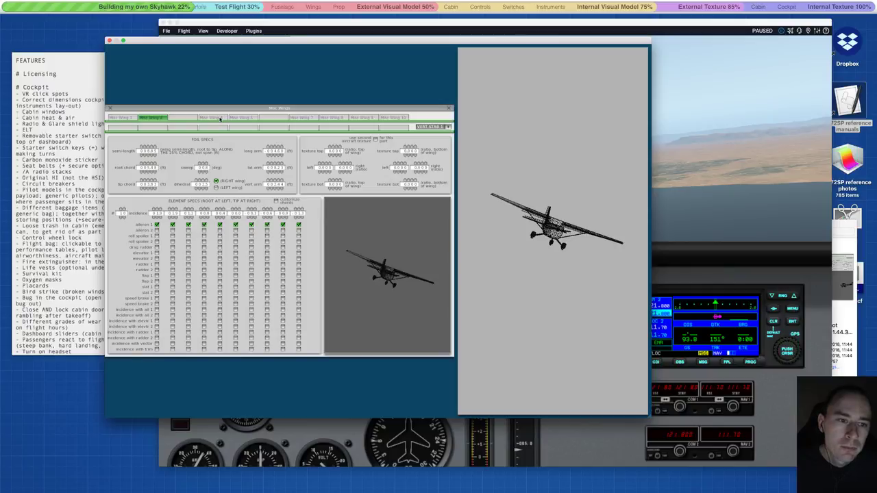
pyautogui.click(220, 119)
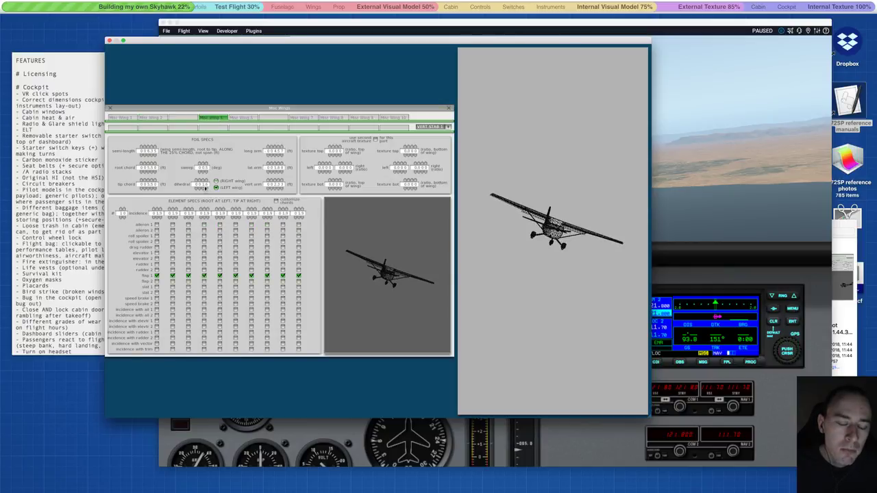
# Set the vertical arm of Misc Wing 5, the outer left wing section with the aileron, to 2.44 ft.
pyautogui.click(241, 119)
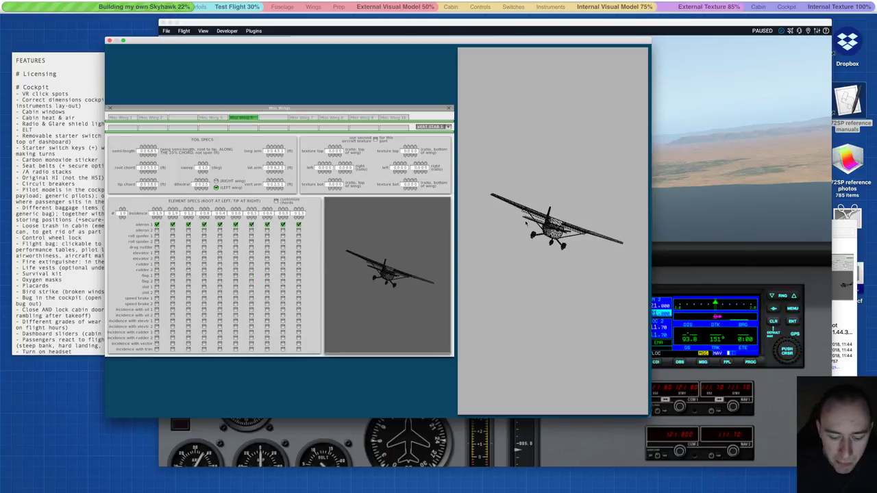
pyautogui.press('+')
pyautogui.press('+')
pyautogui.press('+')
pyautogui.press('+')
pyautogui.press('+')
pyautogui.press('+')
pyautogui.press('+')
pyautogui.press('+')
pyautogui.press('+')
pyautogui.press('+')
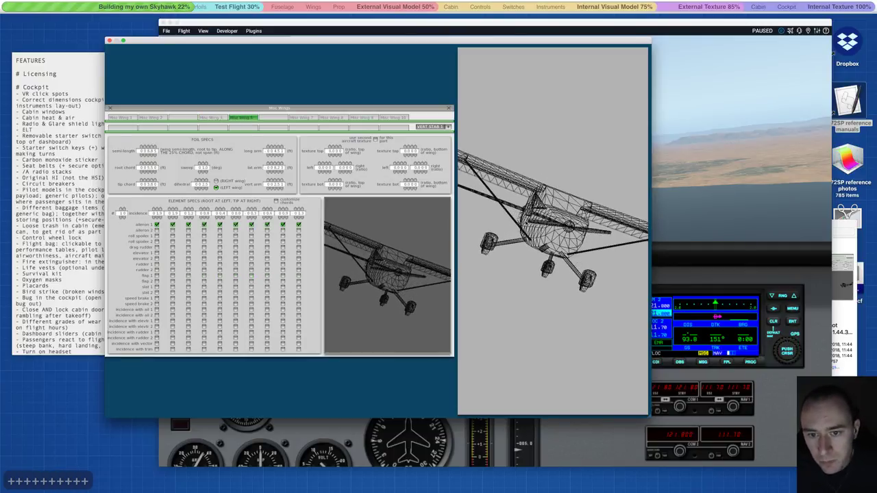
pyautogui.press('Right')
pyautogui.press('Right')
pyautogui.press('Right')
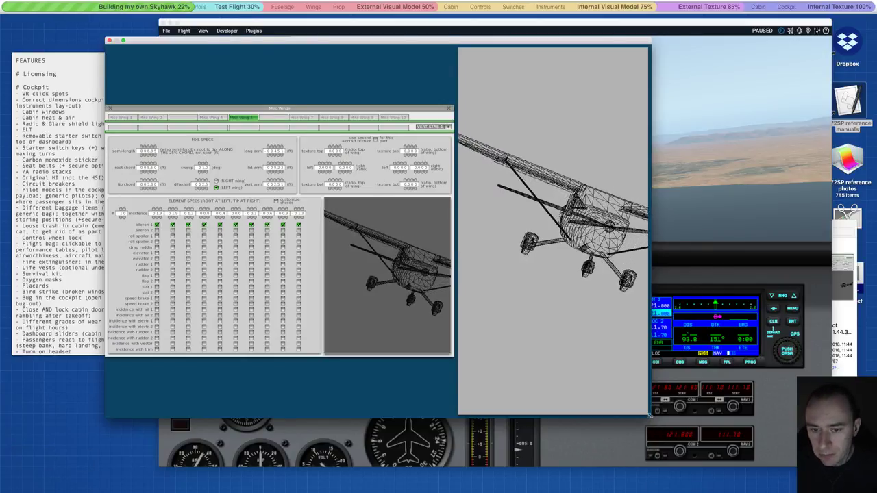
pyautogui.moveTo(650, 415); pyautogui.dragTo(737, 414)
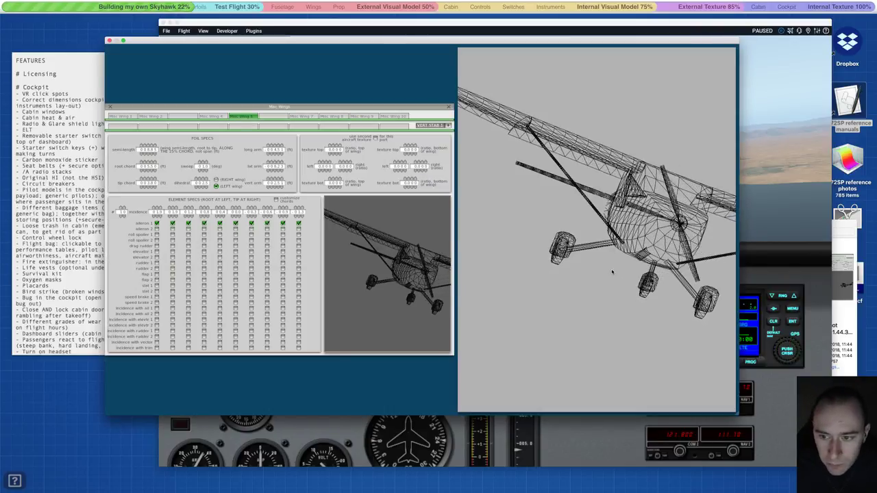
pyautogui.press('Left')
pyautogui.press('Left')
pyautogui.press('Left')
pyautogui.press('Left')
pyautogui.press('Left')
pyautogui.press('Left')
pyautogui.press('Left')
pyautogui.press('Left')
pyautogui.press('Left')
pyautogui.press('Left')
pyautogui.press('Left')
pyautogui.press('Left')
pyautogui.press('Left')
pyautogui.press('Left')
pyautogui.press('Left')
pyautogui.press('Left')
pyautogui.press('Left')
pyautogui.press('Left')
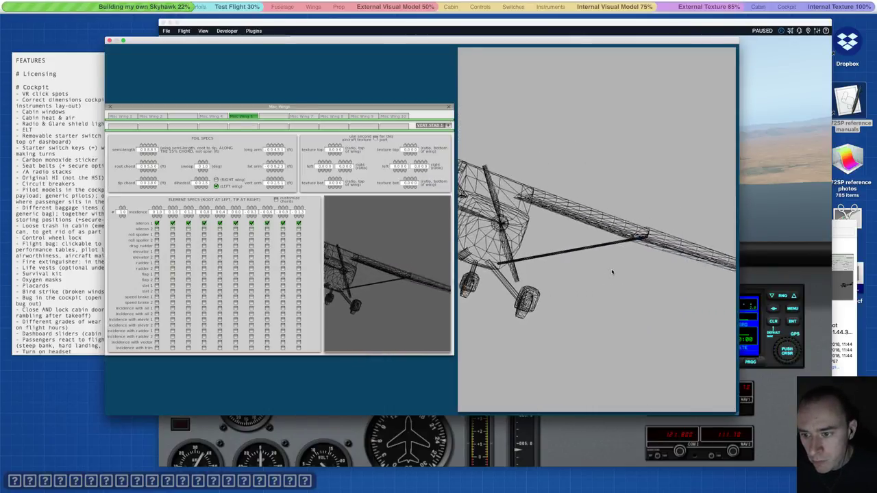
pyautogui.press('Left')
pyautogui.press('Left')
pyautogui.press('Left')
pyautogui.press('Left')
pyautogui.press('Left')
pyautogui.press('Left')
pyautogui.press('Left')
pyautogui.press('Left')
pyautogui.press('Left')
pyautogui.press('Left')
pyautogui.press('Left')
pyautogui.press('Left')
pyautogui.press('Left')
pyautogui.press('Left')
pyautogui.press('Left')
pyautogui.press('Left')
pyautogui.press('Left')
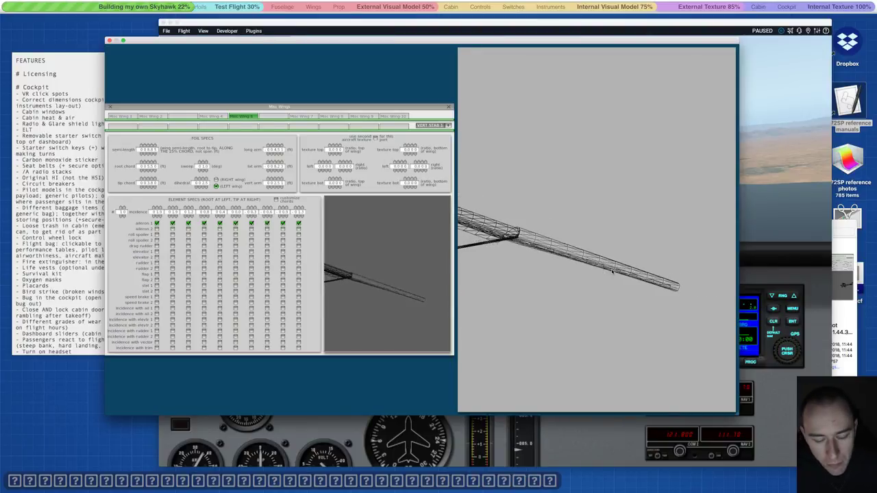
pyautogui.press('a')
pyautogui.press('a')
pyautogui.press('d')
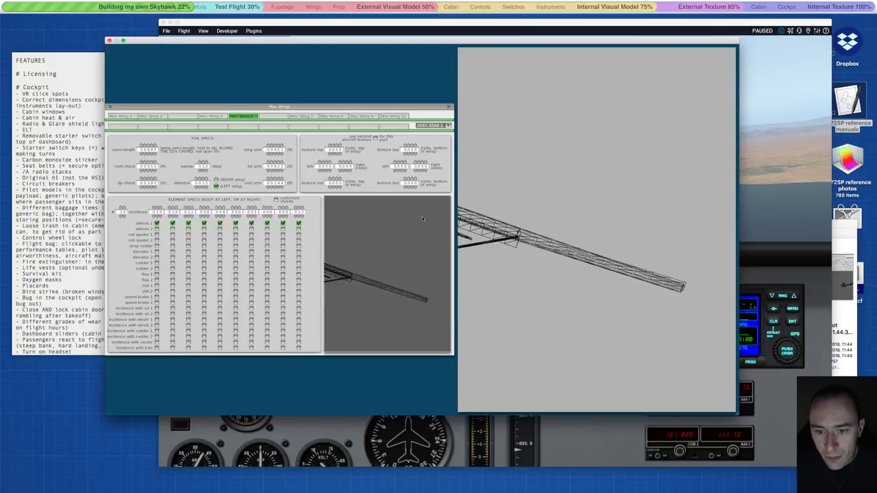
# Close the Misc Wings window, save the aircraft, and reload the current aircraft in X-Plane.
pyautogui.click(450, 108)
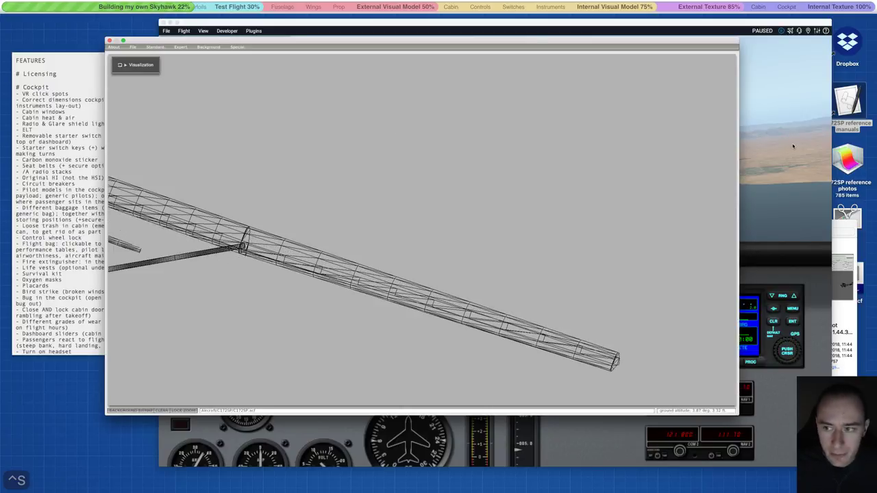
pyautogui.press('super+Tab')
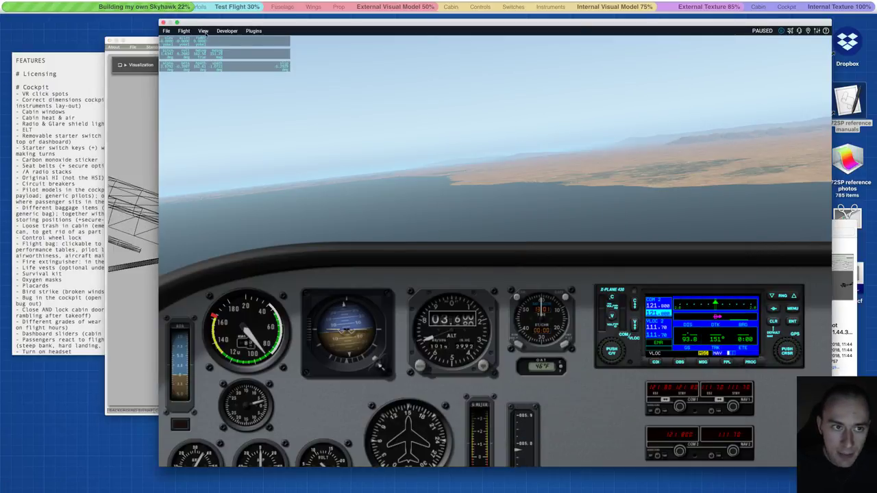
pyautogui.click(203, 31)
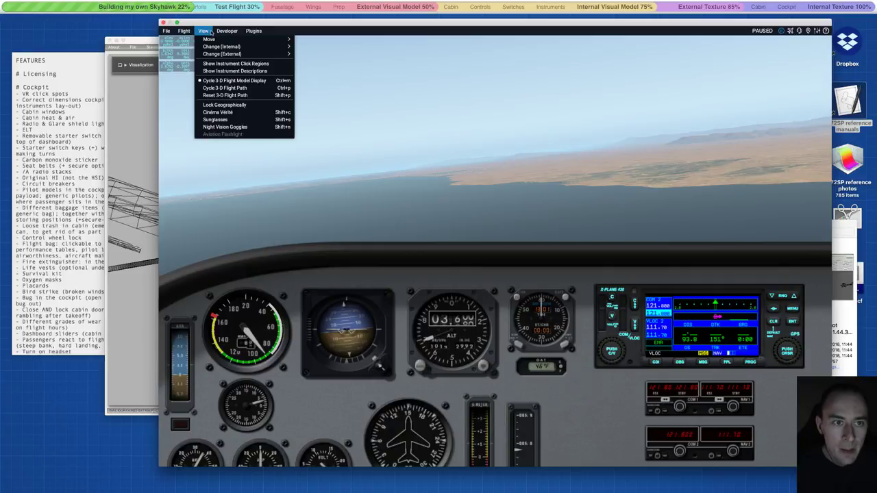
pyautogui.moveTo(227, 31)
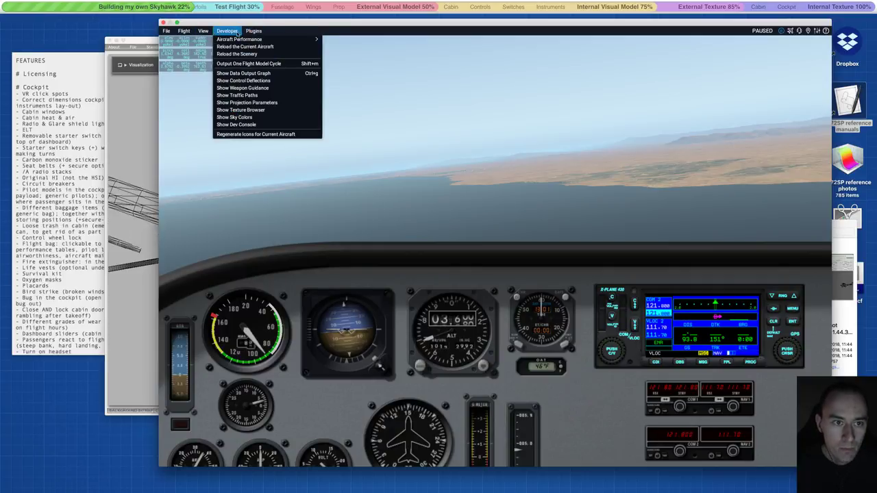
pyautogui.click(235, 46)
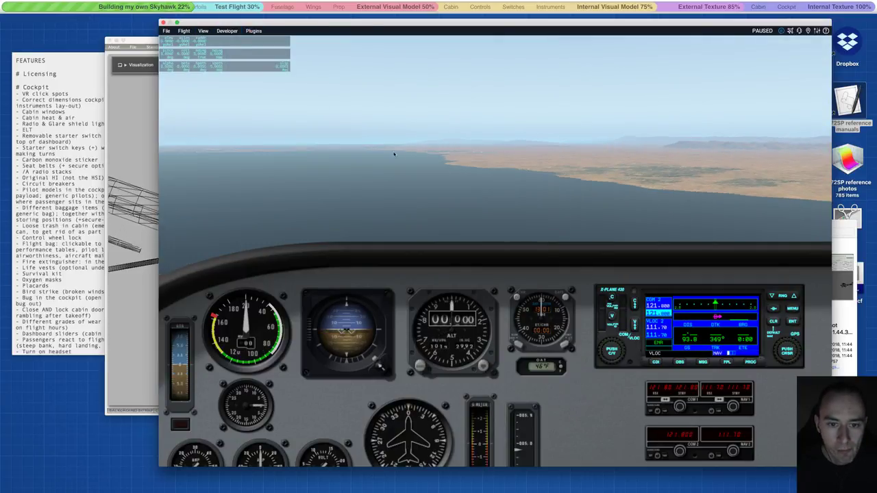
# Resume the test flight and check the lower instrument panel before returning to the forward cockpit view.
pyautogui.press('p')
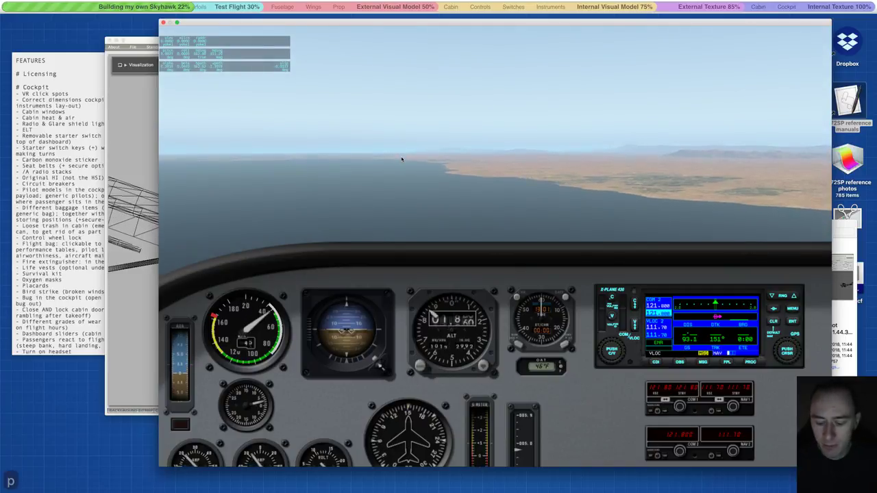
pyautogui.press('Down')
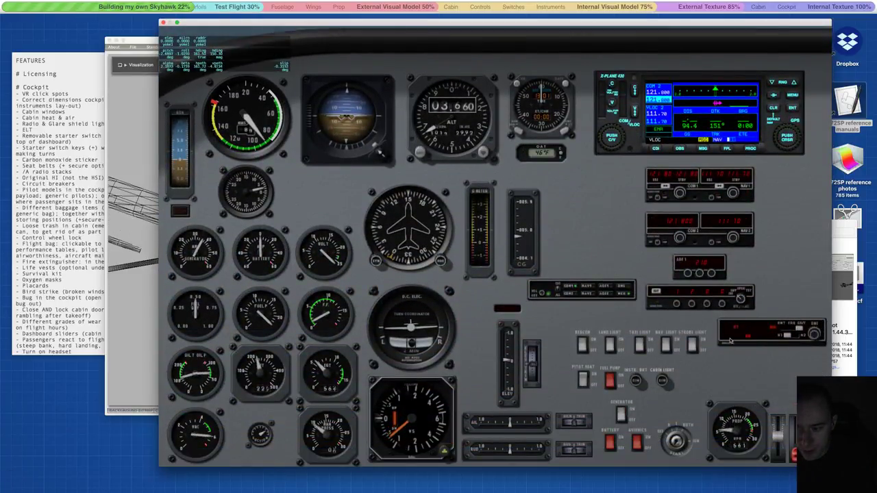
pyautogui.press('Up')
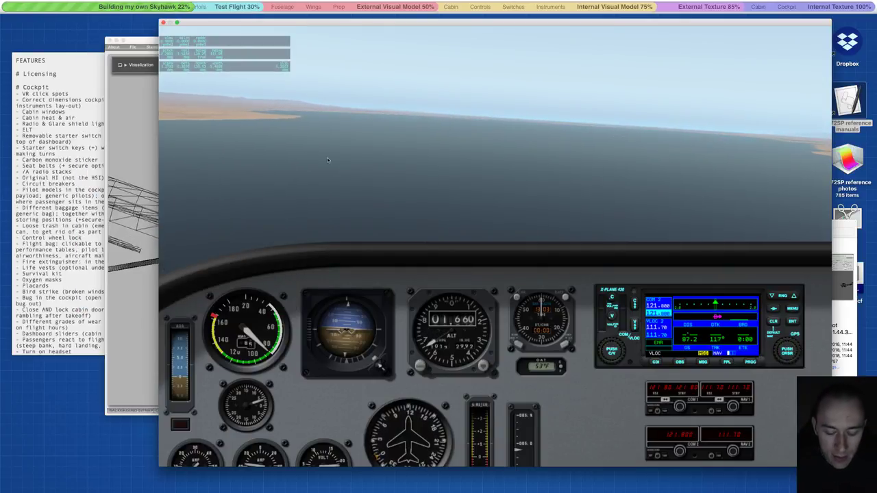
# Switch to Plane Maker and inspect the left wing, strut and tail wireframe from the front side.
pyautogui.click(134, 212)
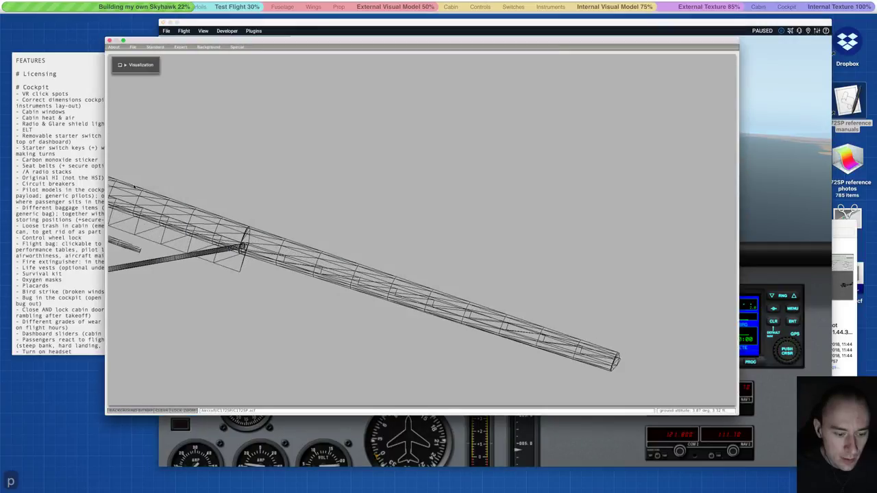
pyautogui.press('a')
pyautogui.press('a')
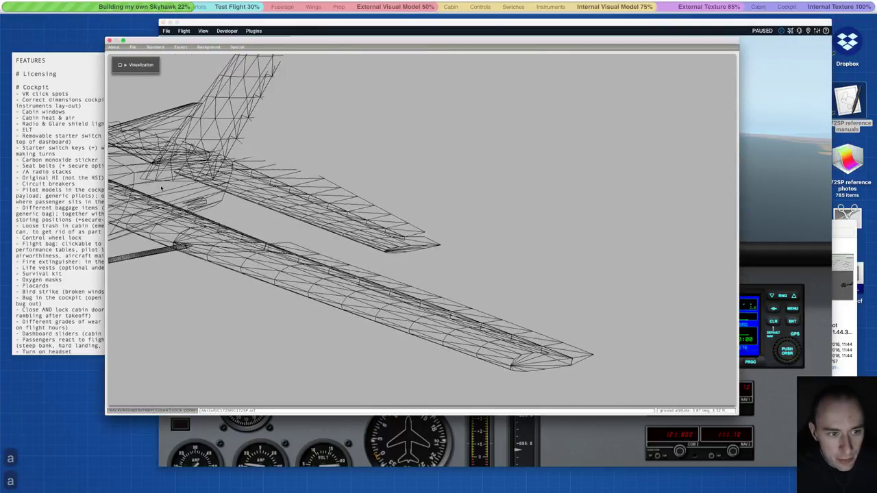
pyautogui.press('Right')
pyautogui.press('Right')
pyautogui.press('Right')
pyautogui.press('Right')
pyautogui.press('Right')
pyautogui.press('Right')
pyautogui.press('Right')
pyautogui.press('Right')
pyautogui.press('Right')
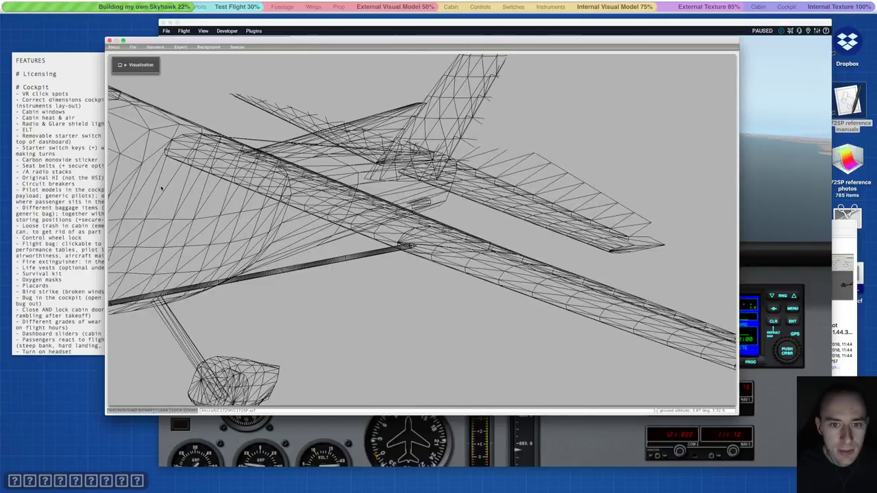
# Open the Misc Wings window and check the elevator sections, Misc Wing 8 and Misc Wing 7, against the whole-aircraft wireframe.
pyautogui.press('a')
pyautogui.press('d')
pyautogui.press('d')
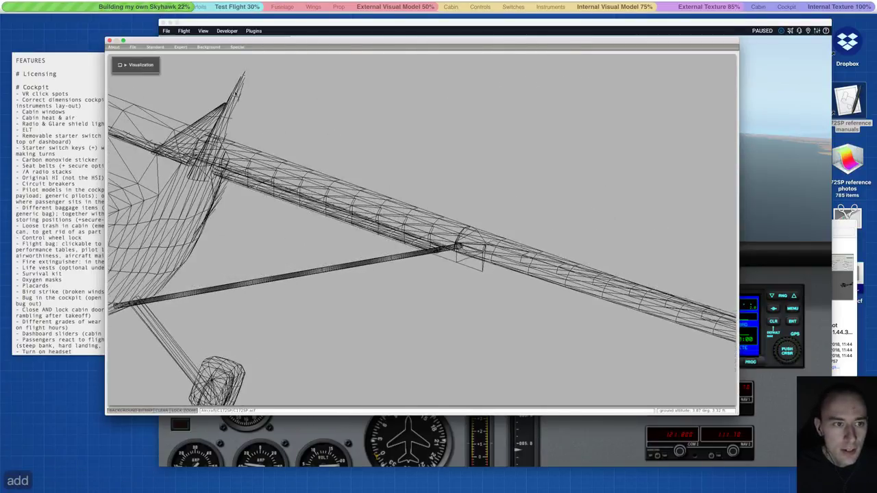
pyautogui.click(155, 47)
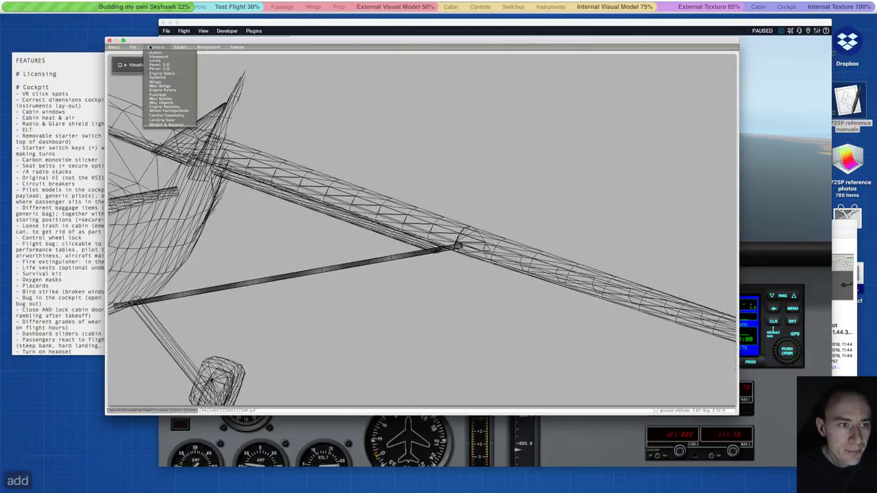
pyautogui.click(165, 87)
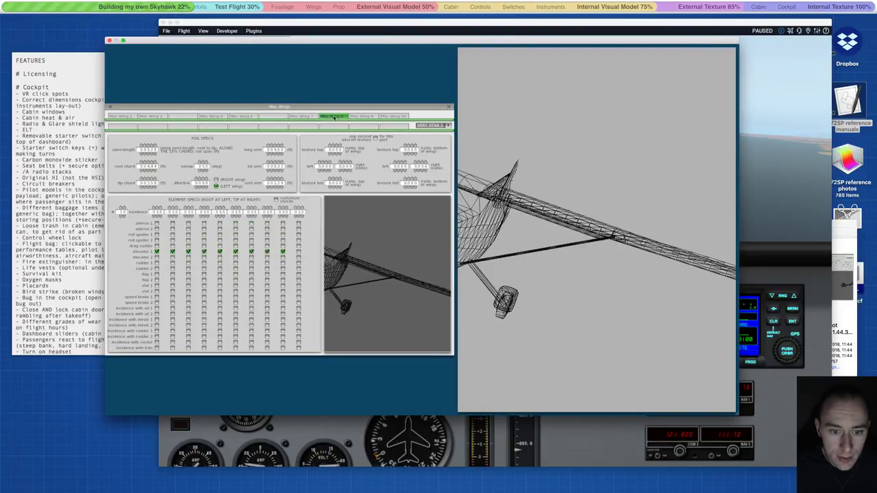
pyautogui.click(303, 116)
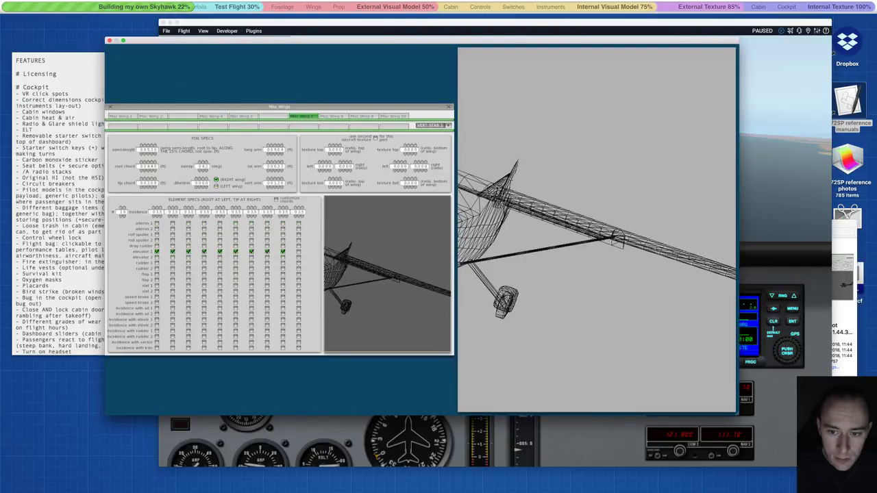
pyautogui.press('-')
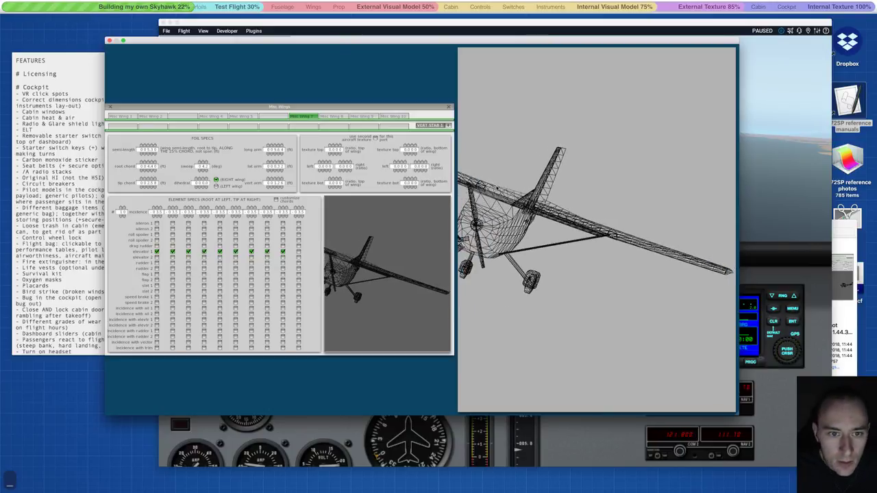
# Show the model as shaded surfaces, review Misc Wings 7 to 10 on it, and close the Misc Wings window.
pyautogui.click(363, 116)
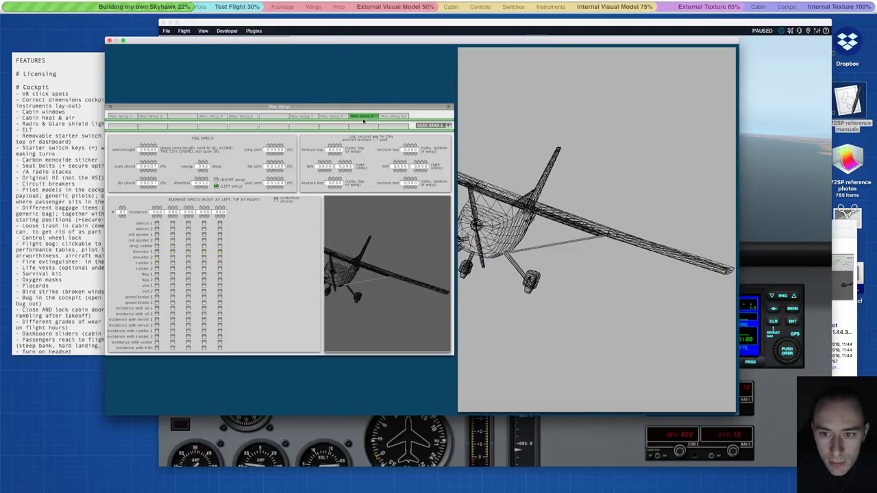
pyautogui.press('space')
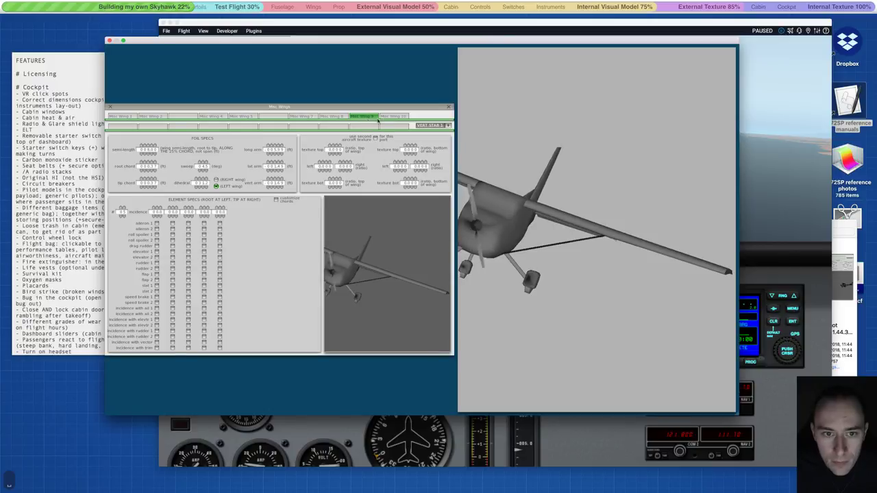
pyautogui.click(389, 118)
pyautogui.click(308, 117)
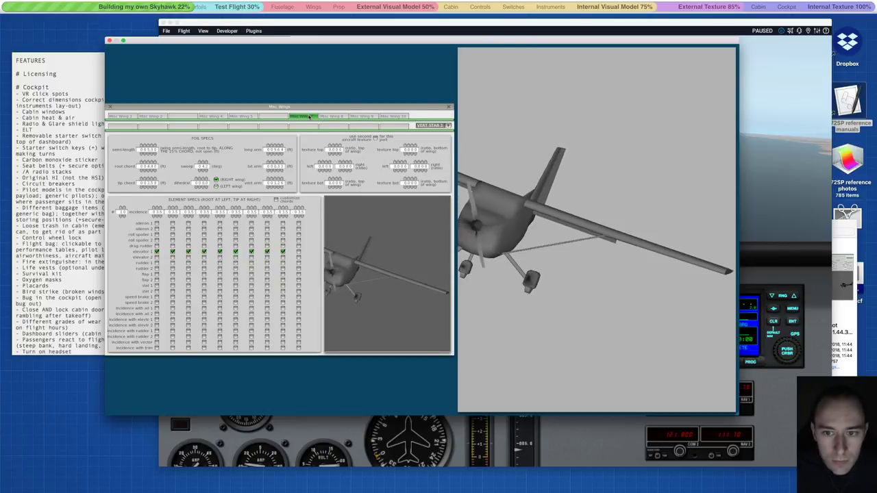
pyautogui.click(326, 116)
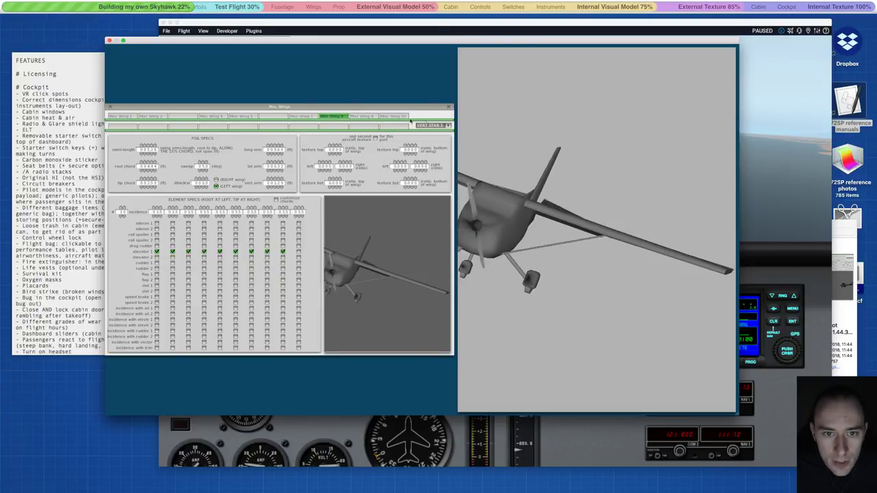
pyautogui.click(449, 108)
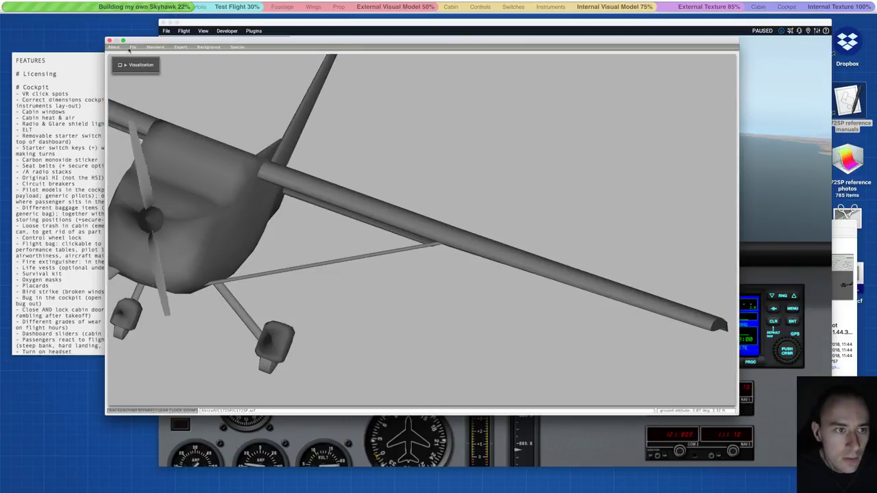
# Open the Wings window and review the foil specs of Vert Stab 1 and Vert Stab 2.
pyautogui.click(155, 46)
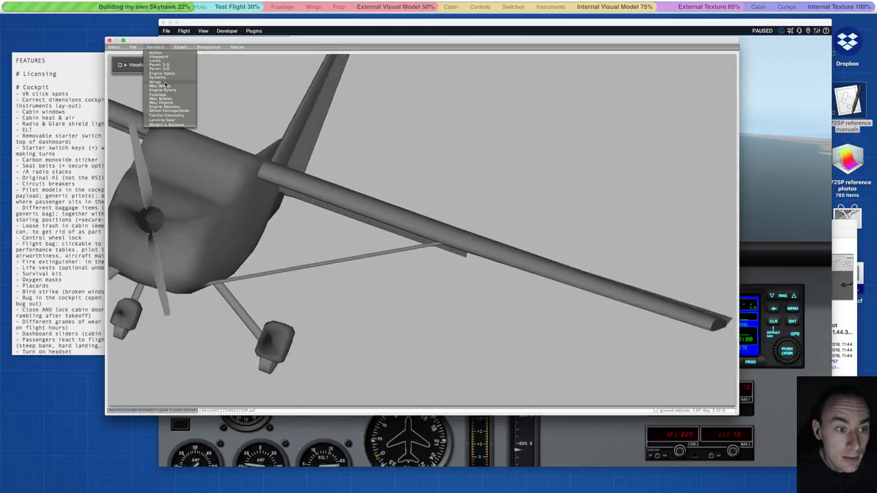
pyautogui.click(168, 82)
pyautogui.click(271, 115)
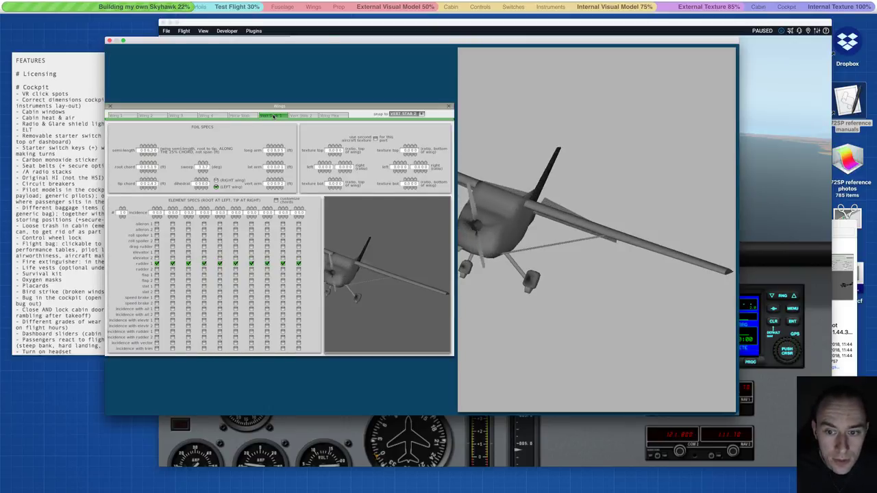
pyautogui.click(306, 115)
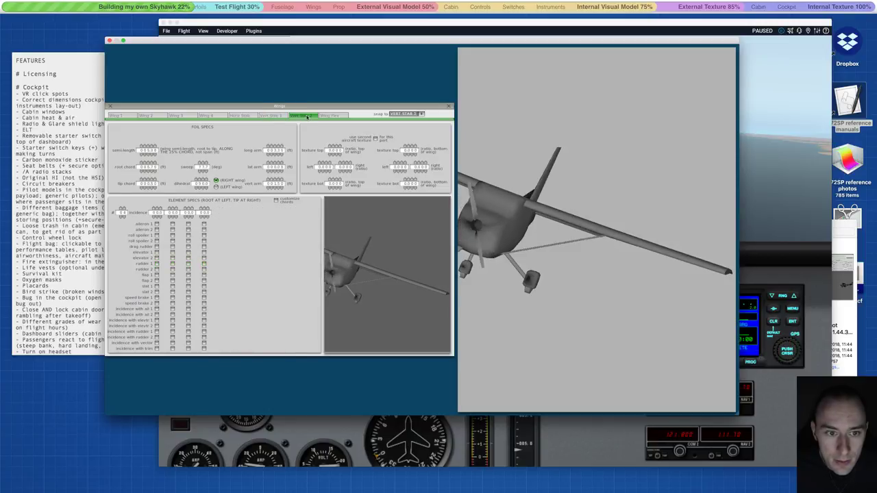
# Examine the vertical stabilizer's alignment with the fuselage from the front, with the aircraft leveled in the preview.
pyautogui.press('a')
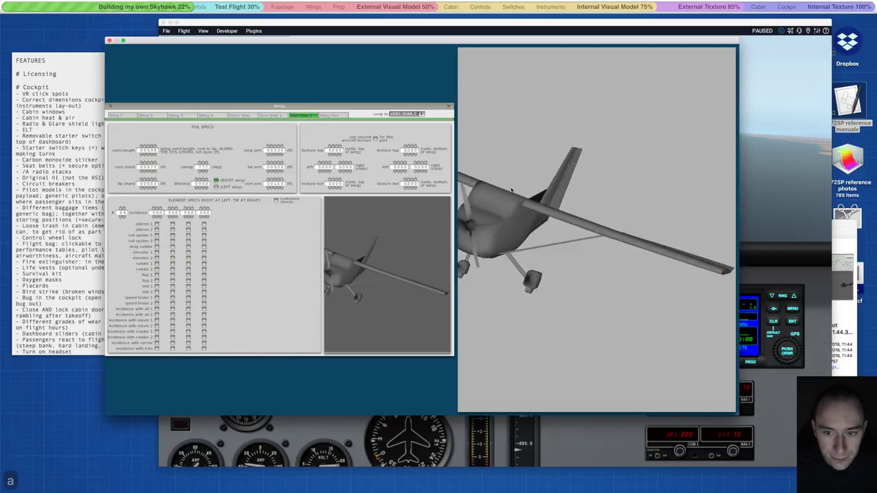
pyautogui.press('d')
pyautogui.press('d')
pyautogui.press('d')
pyautogui.press('a')
pyautogui.press('a')
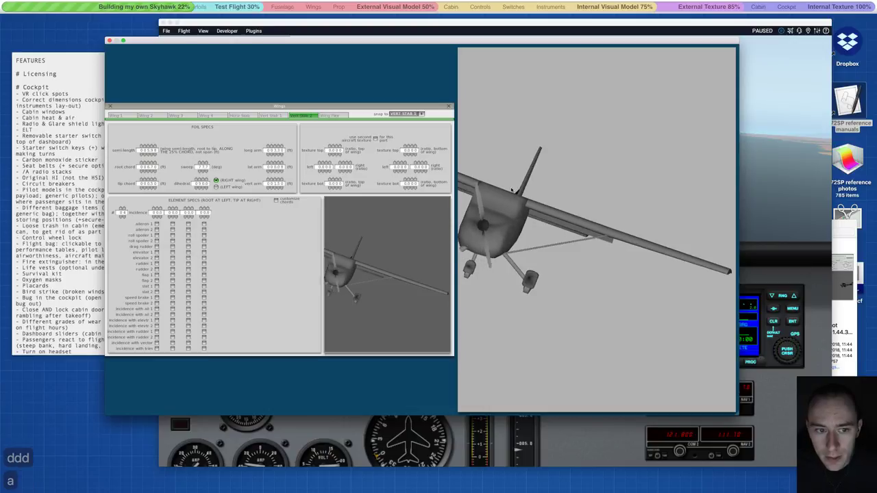
pyautogui.press('d')
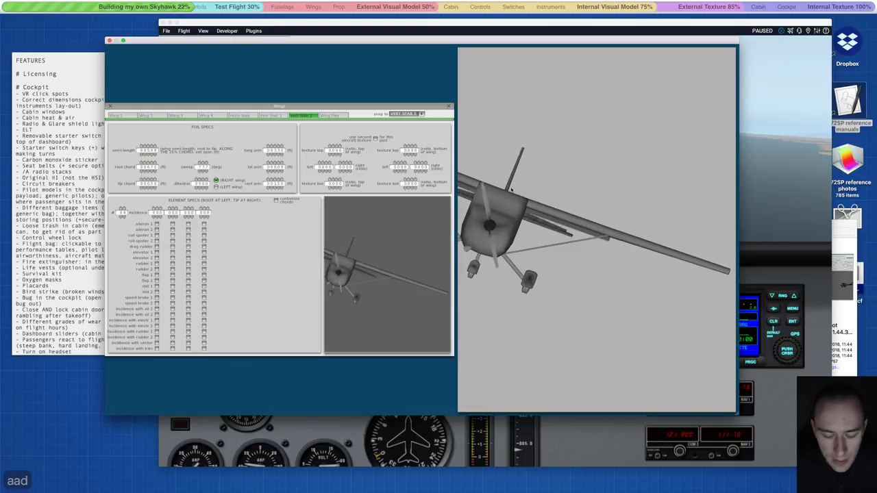
pyautogui.press('a')
pyautogui.press('d')
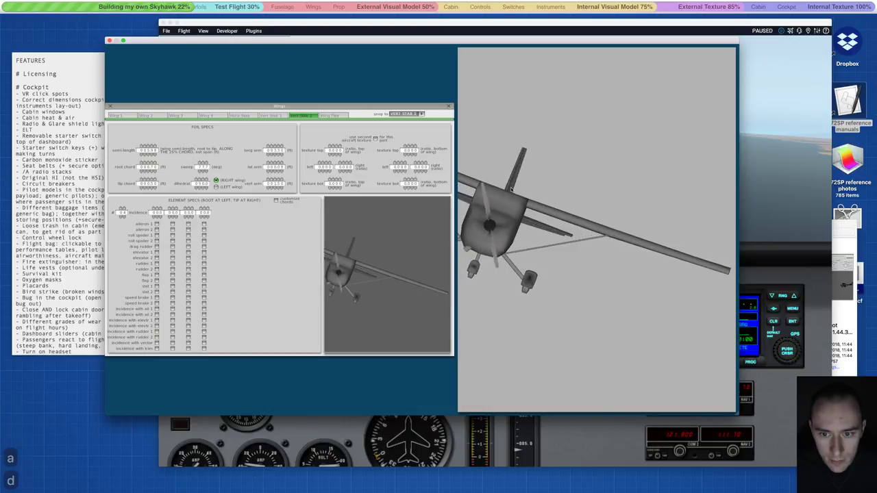
pyautogui.press('s')
pyautogui.press('w')
pyautogui.press('w')
pyautogui.press('w')
pyautogui.press('w')
pyautogui.press('w')
pyautogui.press('w')
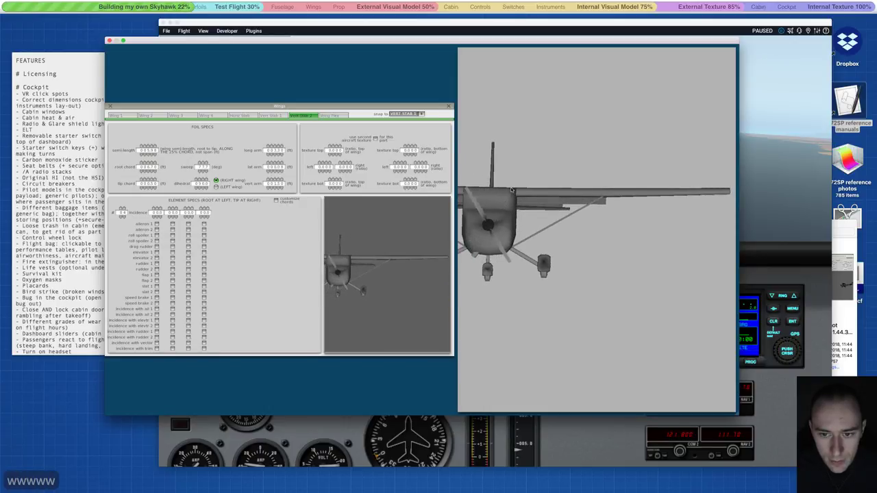
# Examine the tail and the left wing from the side around to directly behind the aircraft.
pyautogui.press('a')
pyautogui.press('a')
pyautogui.press('a')
pyautogui.press('a')
pyautogui.press('a')
pyautogui.press('a')
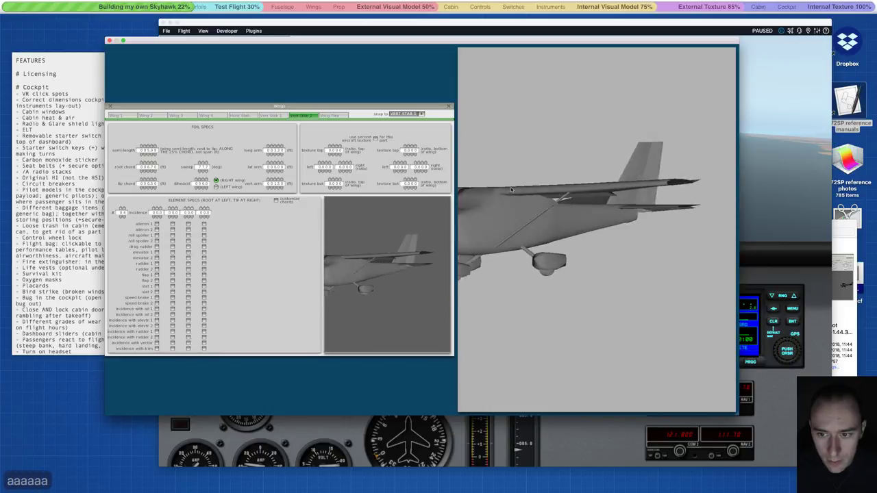
pyautogui.press('a')
pyautogui.press('a')
pyautogui.press('a')
pyautogui.press('a')
pyautogui.press('a')
pyautogui.press('a')
pyautogui.press('a')
pyautogui.press('a')
pyautogui.press('a')
pyautogui.press('a')
pyautogui.press('a')
pyautogui.press('a')
pyautogui.press('a')
pyautogui.press('a')
pyautogui.press('a')
pyautogui.press('a')
pyautogui.press('a')
pyautogui.press('a')
pyautogui.press('a')
pyautogui.press('a')
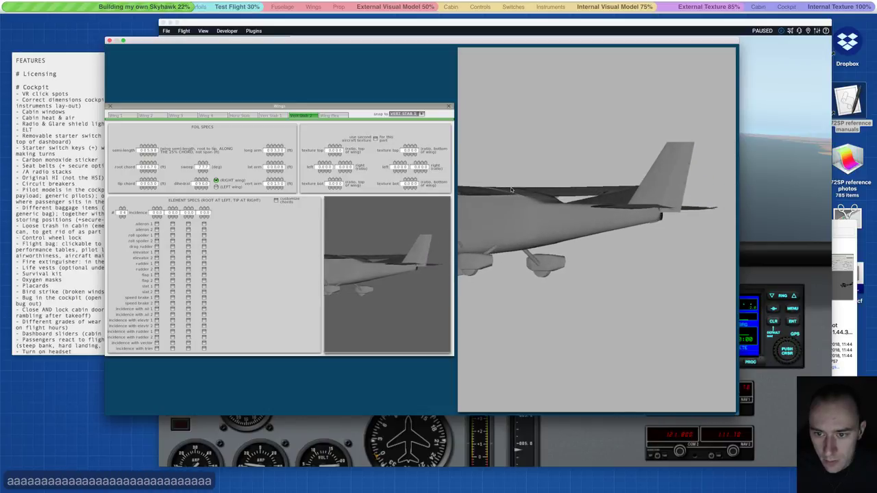
pyautogui.press('a')
pyautogui.press('a')
pyautogui.press('a')
pyautogui.press('a')
pyautogui.press('a')
pyautogui.press('a')
pyautogui.press('a')
pyautogui.press('a')
pyautogui.press('a')
pyautogui.press('a')
pyautogui.press('a')
pyautogui.press('a')
pyautogui.press('a')
pyautogui.press('a')
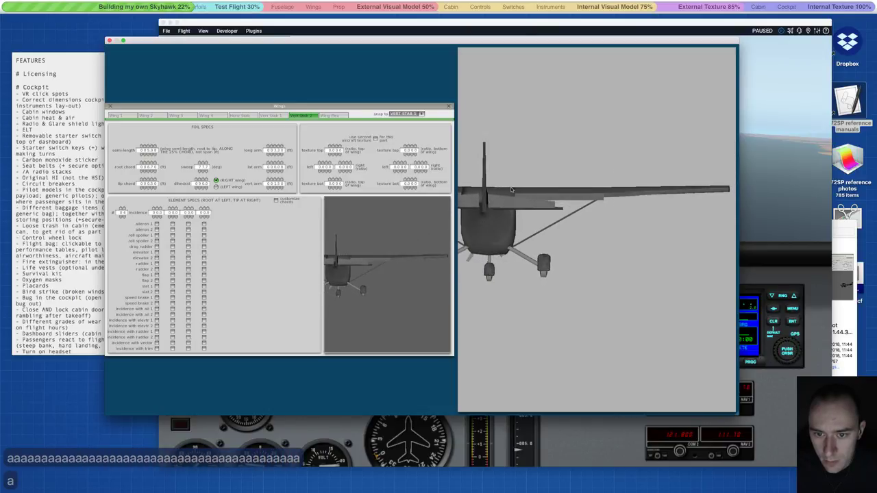
pyautogui.press('a')
pyautogui.press('a')
pyautogui.press('a')
pyautogui.press('a')
pyautogui.press('a')
pyautogui.press('a')
# Inspect the fin, stabilizer and wing from the rear side back around to the front of the aircraft.
pyautogui.press('d')
pyautogui.press('d')
pyautogui.press('d')
pyautogui.press('d')
pyautogui.press('d')
pyautogui.press('d')
pyautogui.press('d')
pyautogui.press('d')
pyautogui.press('d')
pyautogui.press('d')
pyautogui.press('d')
pyautogui.press('d')
pyautogui.press('d')
pyautogui.press('d')
pyautogui.press('d')
pyautogui.press('d')
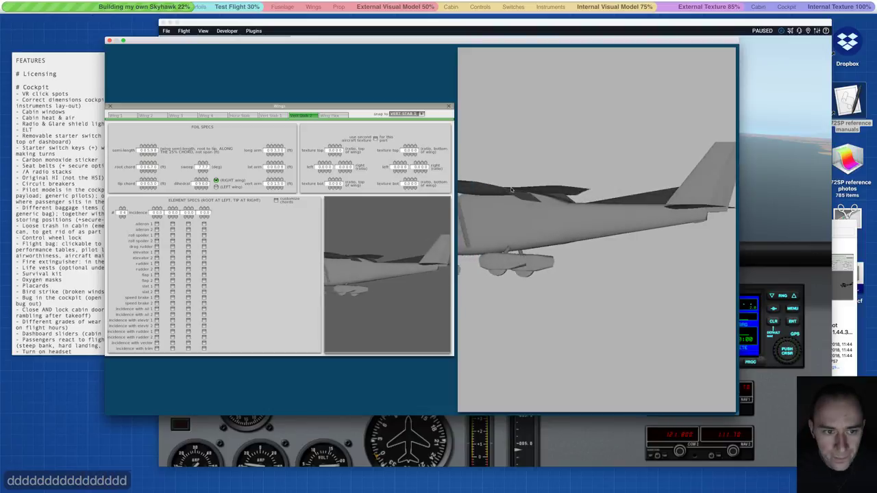
pyautogui.press('d')
pyautogui.press('d')
pyautogui.press('d')
pyautogui.press('d')
pyautogui.press('d')
pyautogui.press('d')
pyautogui.press('d')
pyautogui.press('d')
pyautogui.press('d')
pyautogui.press('d')
pyautogui.press('d')
pyautogui.press('d')
pyautogui.press('d')
pyautogui.press('d')
pyautogui.press('d')
pyautogui.press('d')
pyautogui.press('d')
pyautogui.press('d')
pyautogui.press('d')
pyautogui.press('d')
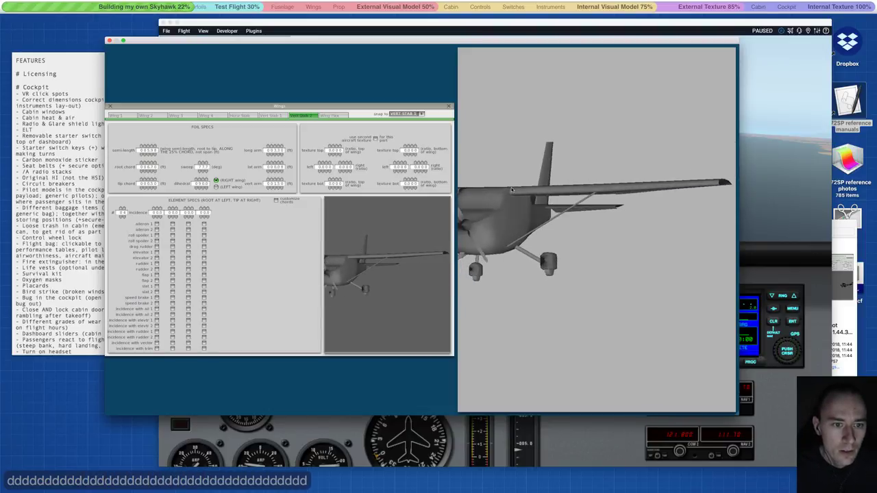
pyautogui.press('d')
pyautogui.press('d')
pyautogui.press('d')
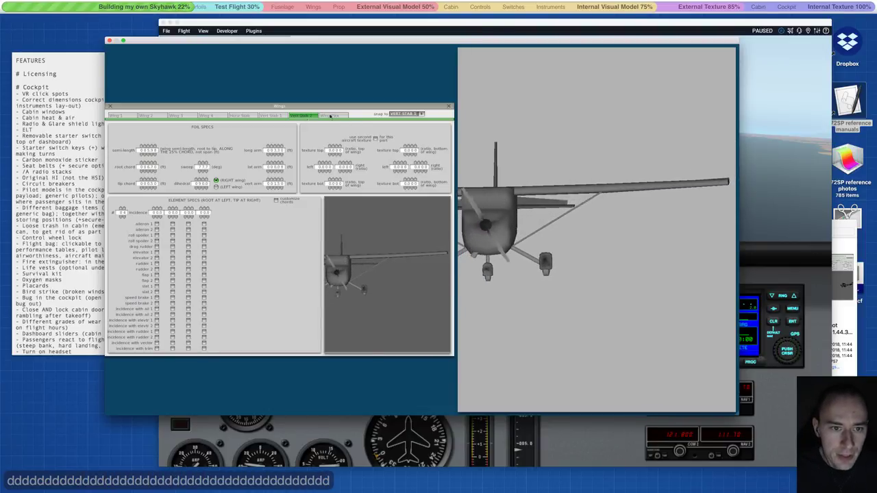
# Compare the foil specs and highlighted fin positions of Vert Stab 1 and Vert Stab 2 in the front view.
pyautogui.click(274, 117)
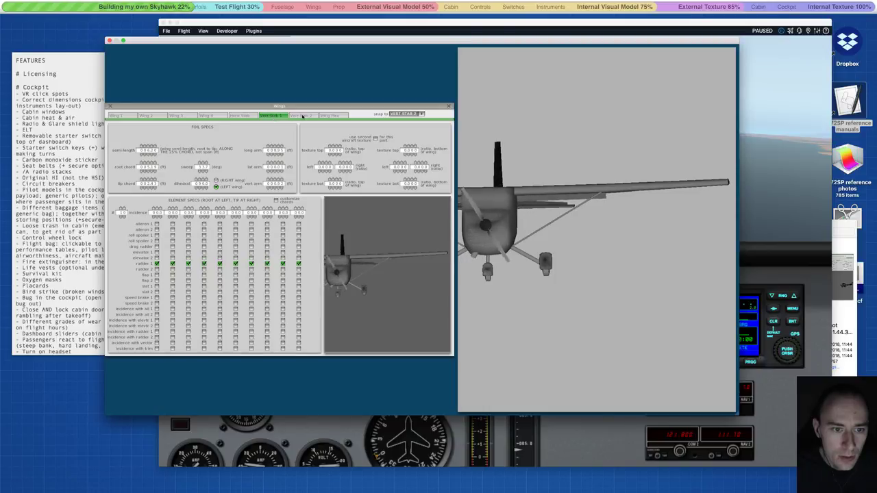
pyautogui.click(302, 115)
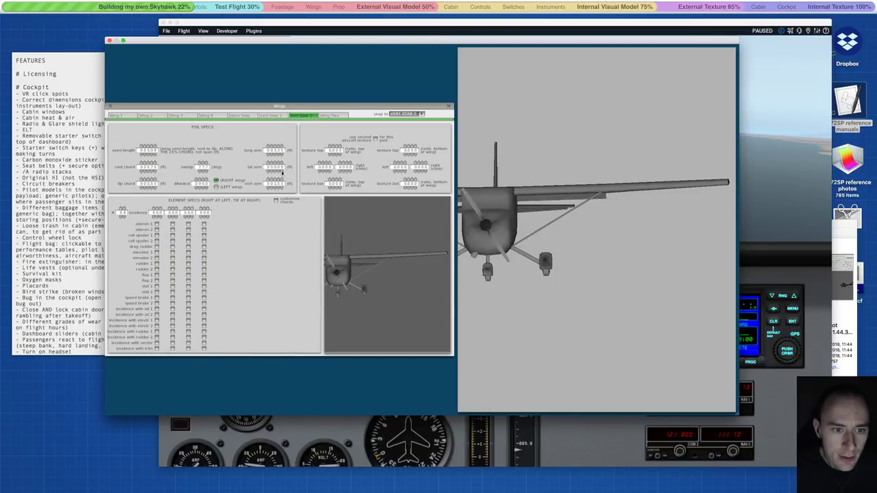
pyautogui.click(277, 115)
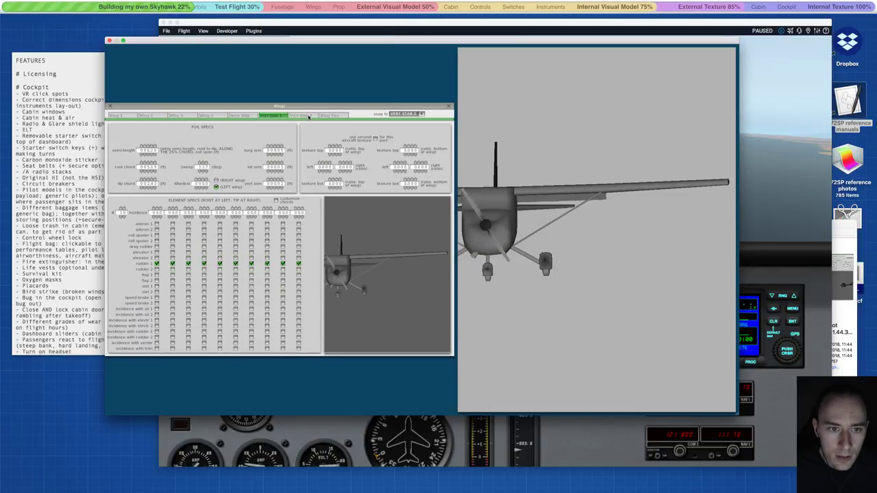
pyautogui.click(309, 116)
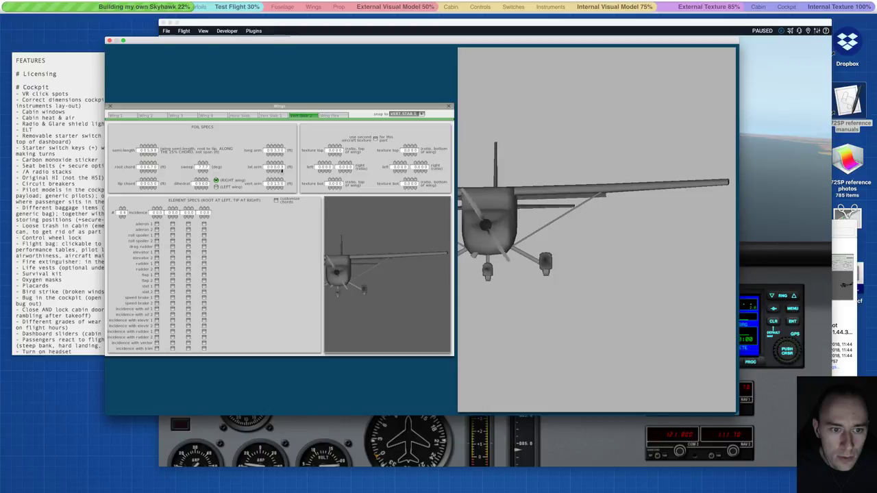
pyautogui.click(279, 117)
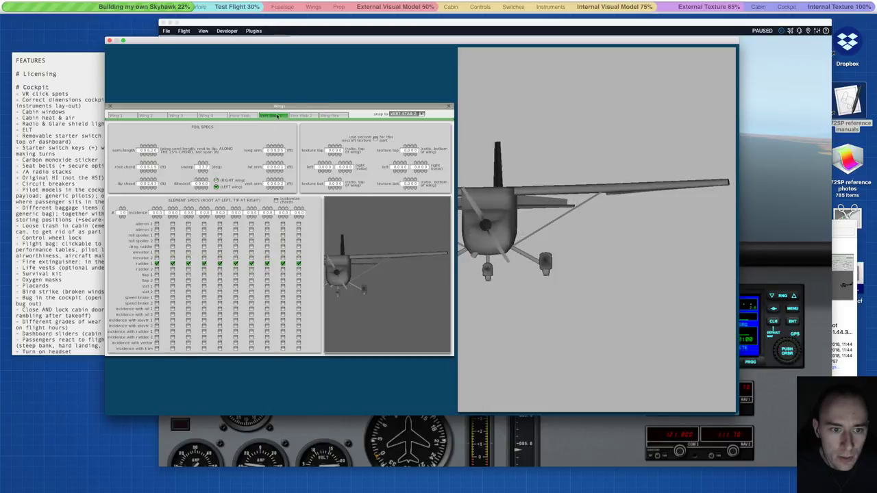
pyautogui.click(307, 117)
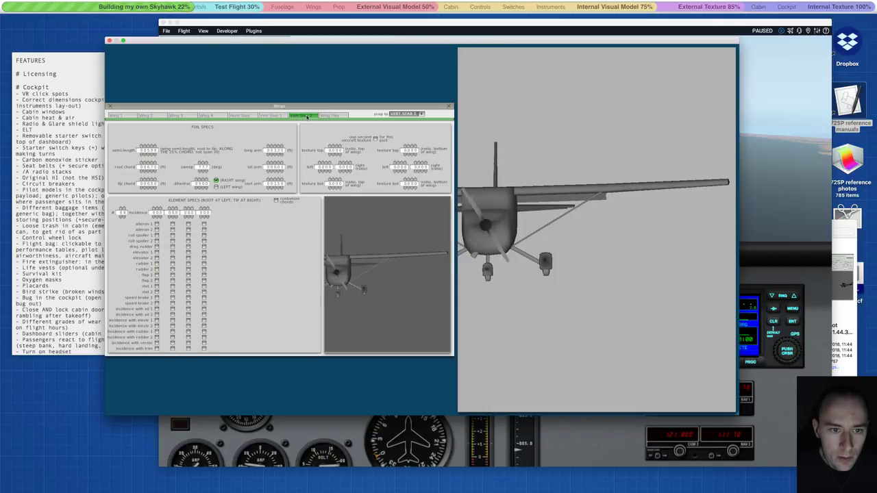
pyautogui.click(270, 117)
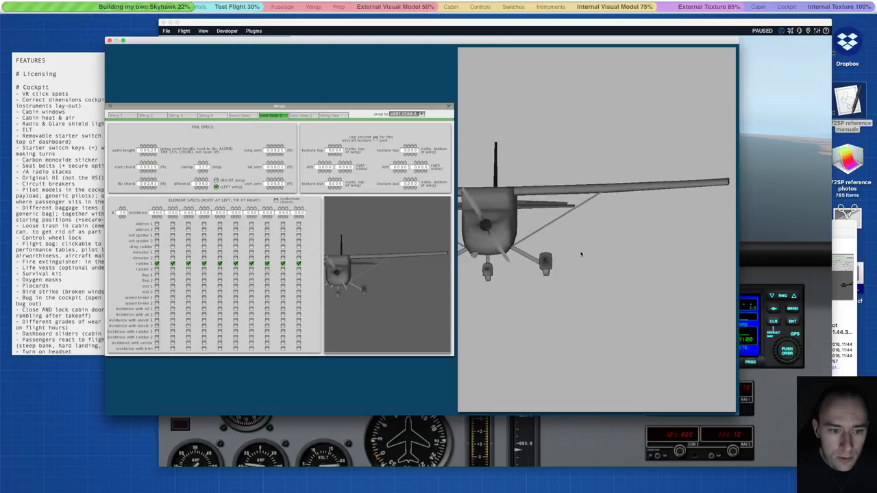
# Examine the highlighted Vert Stab 1 fin and the tail cone from the side and the rear quarter.
pyautogui.press('a')
pyautogui.press('a')
pyautogui.press('a')
pyautogui.press('a')
pyautogui.press('a')
pyautogui.press('a')
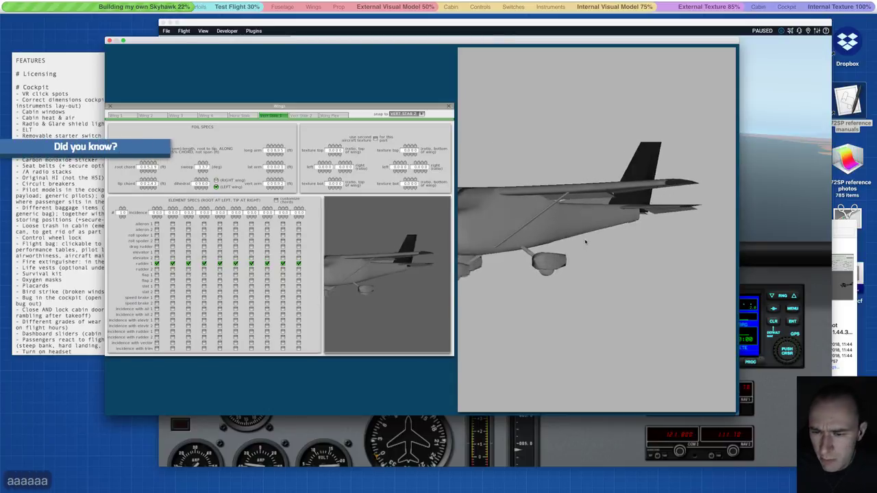
pyautogui.press('a')
pyautogui.press('a')
pyautogui.press('a')
pyautogui.press('a')
pyautogui.press('a')
pyautogui.press('a')
pyautogui.press('a')
pyautogui.press('a')
pyautogui.press('a')
pyautogui.press('a')
pyautogui.press('a')
pyautogui.press('a')
pyautogui.press('a')
pyautogui.press('a')
pyautogui.press('a')
pyautogui.press('a')
pyautogui.press('a')
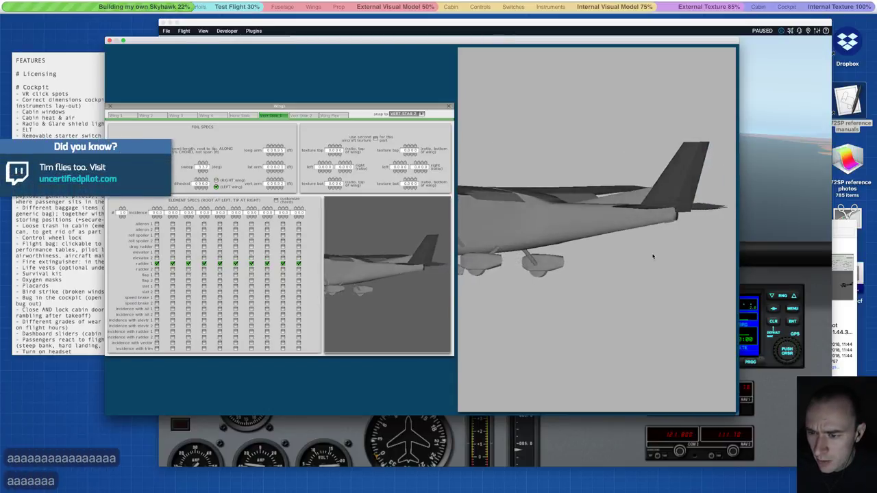
pyautogui.press('a')
pyautogui.press('a')
pyautogui.press('a')
pyautogui.press('d')
pyautogui.press('a')
pyautogui.press('a')
pyautogui.press('a')
pyautogui.press('a')
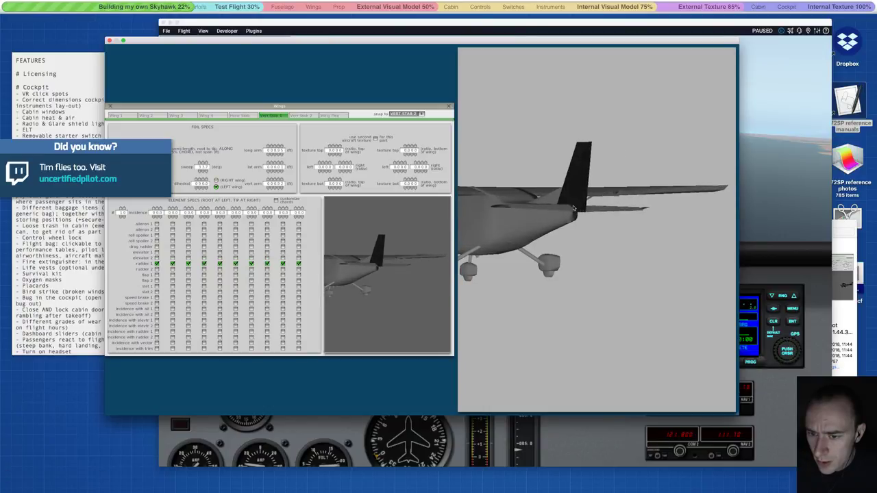
# Examine the highlighted Vert Stab 1 fin, fuselage and wing from the rear quarter around the side to the front of the aircraft.
pyautogui.press('d')
pyautogui.press('d')
pyautogui.press('d')
pyautogui.press('d')
pyautogui.press('d')
pyautogui.press('d')
pyautogui.press('d')
pyautogui.press('d')
pyautogui.press('d')
pyautogui.press('d')
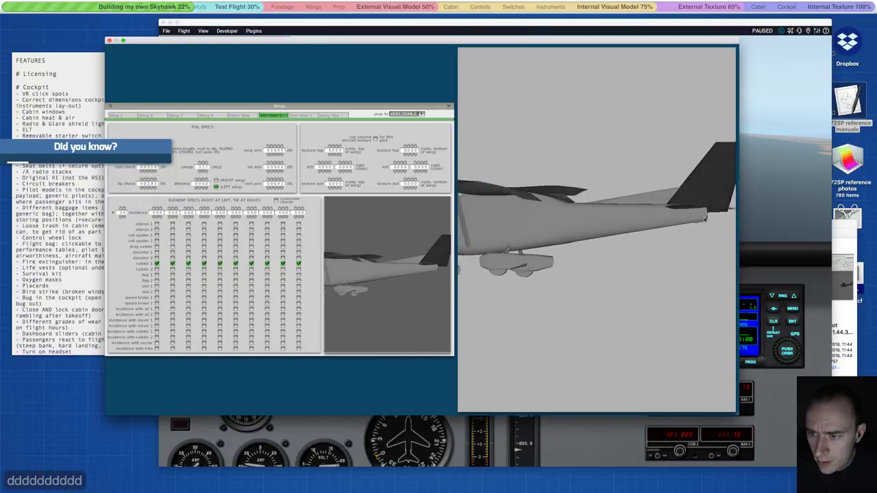
pyautogui.press('d')
pyautogui.press('d')
pyautogui.press('d')
pyautogui.press('d')
pyautogui.press('d')
pyautogui.press('d')
pyautogui.press('d')
pyautogui.press('d')
pyautogui.press('d')
pyautogui.press('d')
pyautogui.press('d')
pyautogui.press('d')
pyautogui.press('d')
pyautogui.press('d')
pyautogui.press('d')
pyautogui.press('d')
pyautogui.press('d')
pyautogui.press('d')
pyautogui.press('d')
pyautogui.press('d')
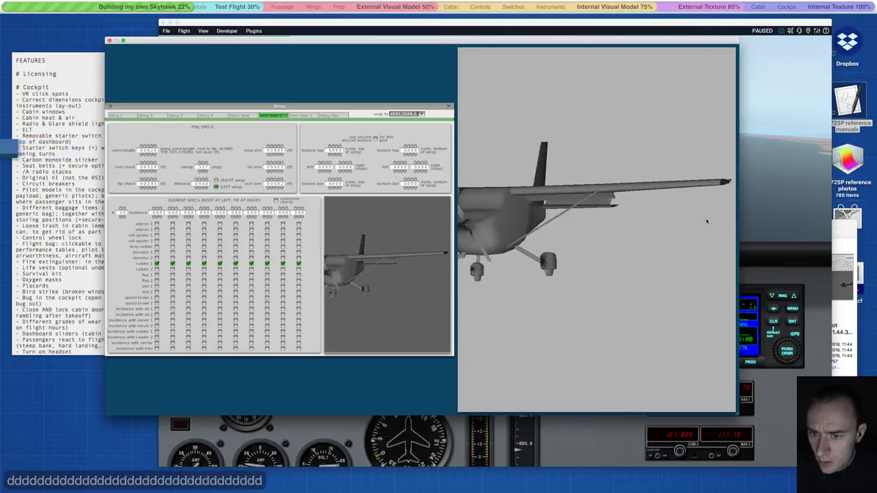
pyautogui.press('d')
pyautogui.press('d')
pyautogui.press('d')
# Save the aircraft file and reload the current aircraft in X-Plane.
pyautogui.click(449, 106)
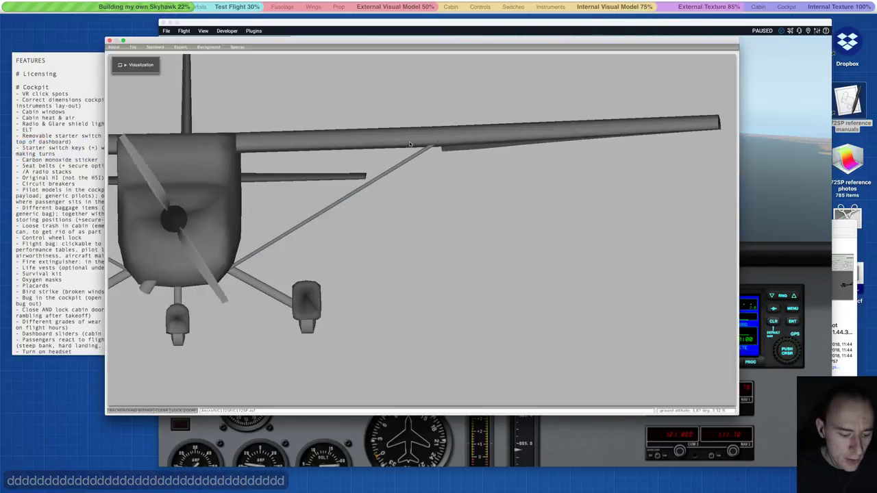
pyautogui.hotkey('ctrl', 's')
pyautogui.click(430, 25)
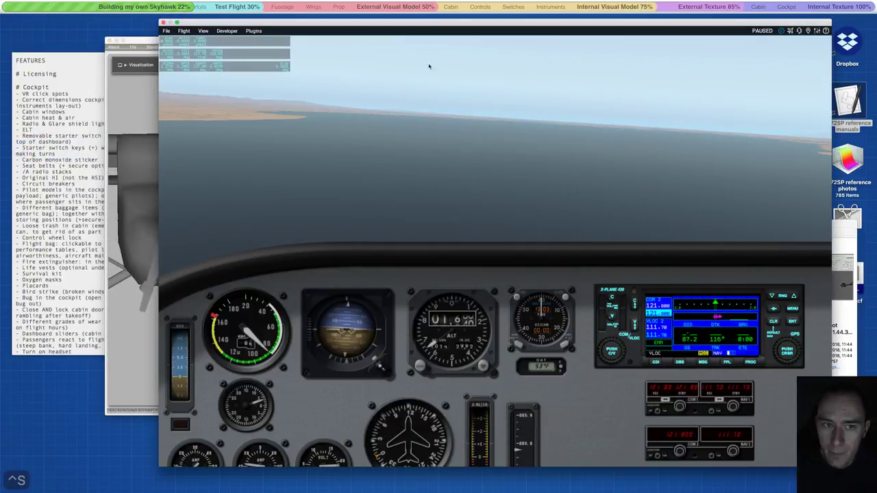
pyautogui.click(227, 31)
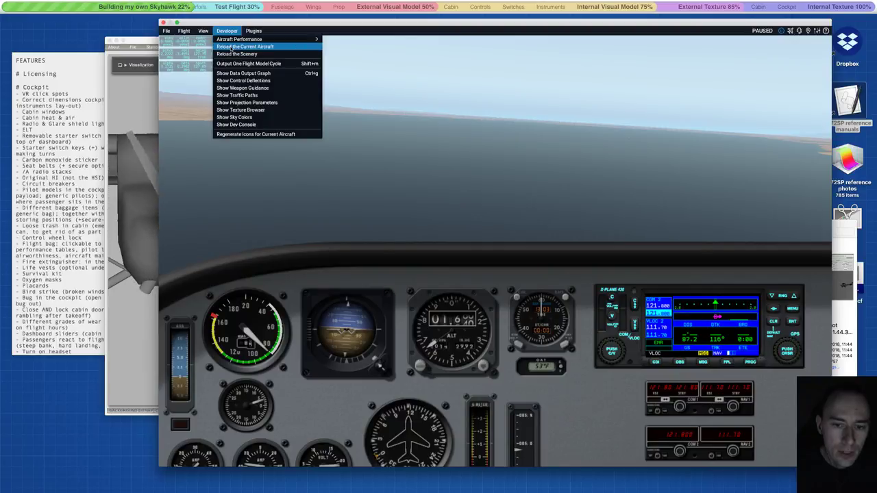
pyautogui.click(245, 46)
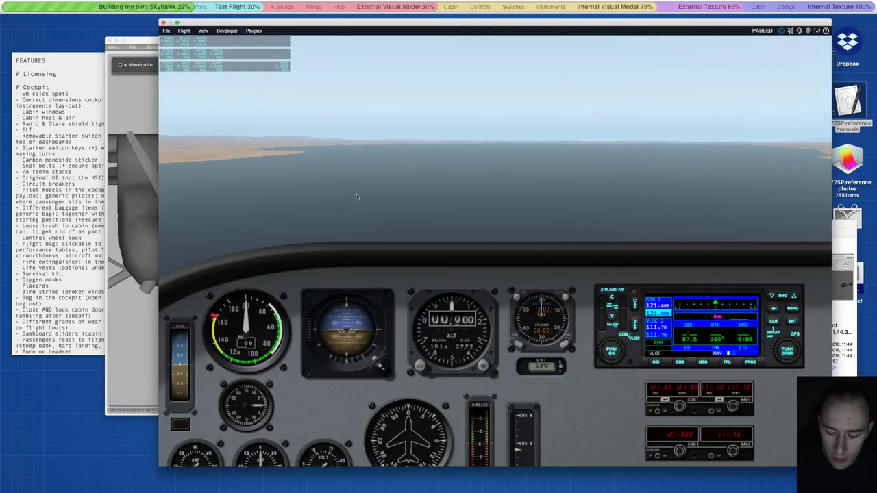
# Resume the flight, reduce the engine power, and read the magnified roll and beta data outputs.
pyautogui.press('p')
pyautogui.press('Down')
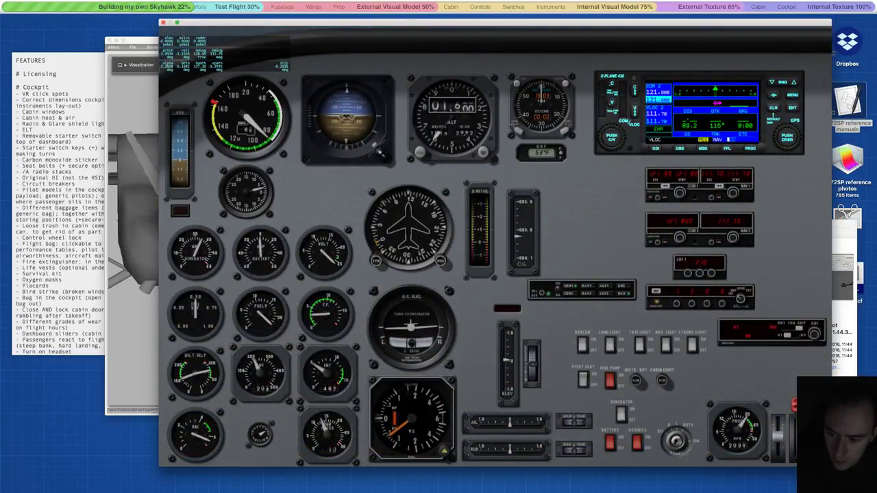
pyautogui.moveTo(794, 404); pyautogui.dragTo(794, 454)
pyautogui.press('Up')
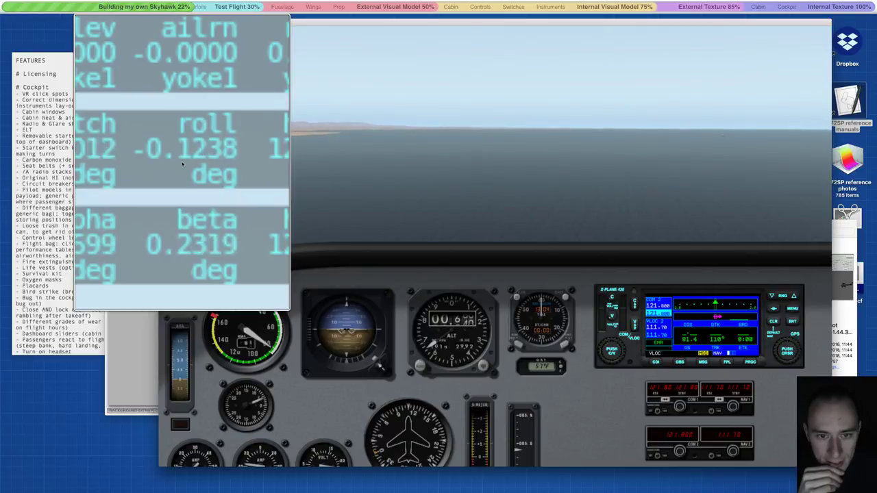
pyautogui.press('alt+super+8')
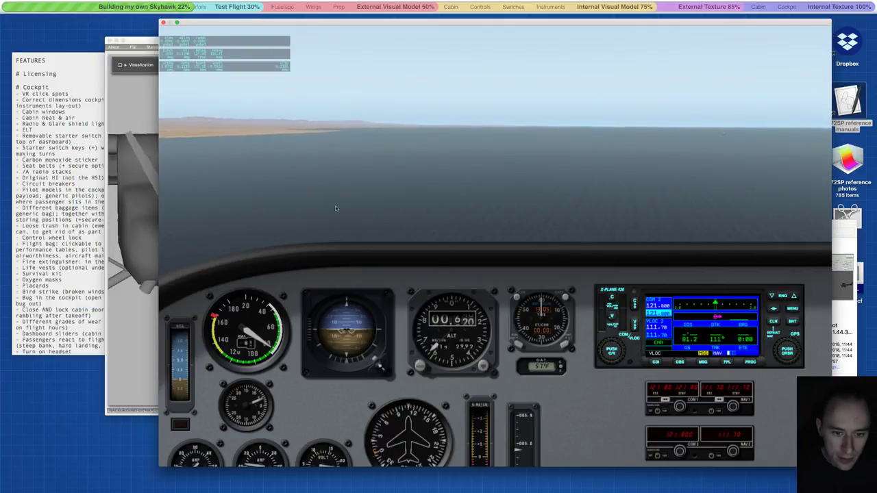
# Raise the aircraft's altitude to about 5,400 ft MSL on the map and return to the cockpit view.
pyautogui.press('m')
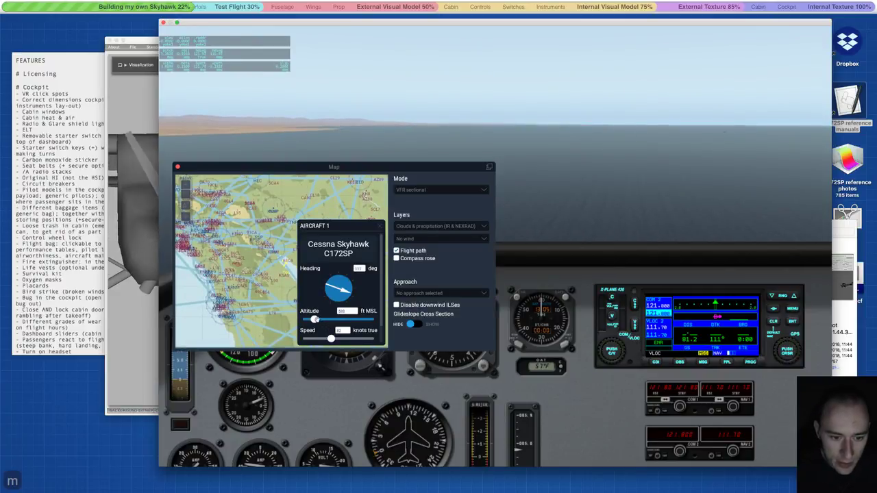
pyautogui.moveTo(315, 319); pyautogui.dragTo(325, 319)
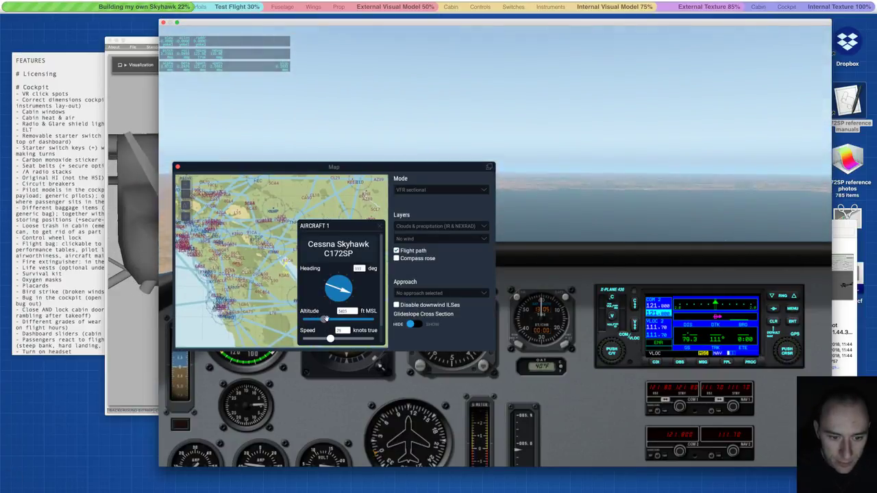
pyautogui.click(177, 167)
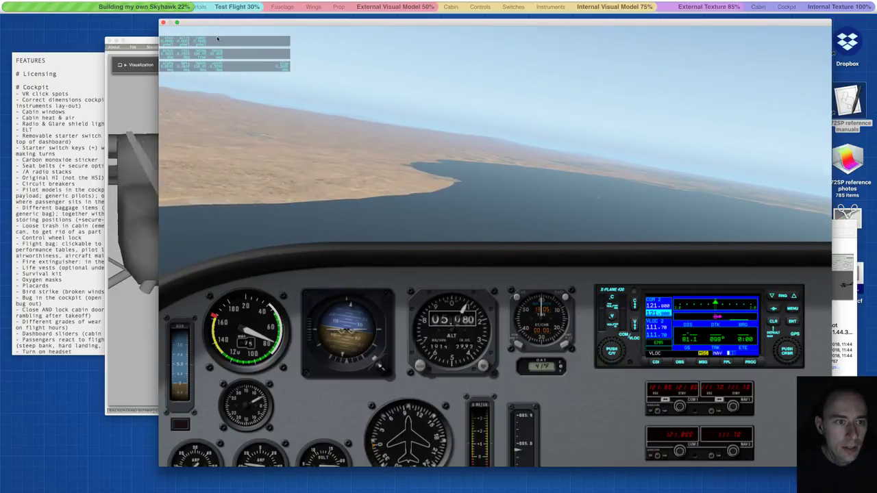
# Read the magnified roll and beta data outputs in flight, and pause the simulation.
pyautogui.press('alt+super+8')
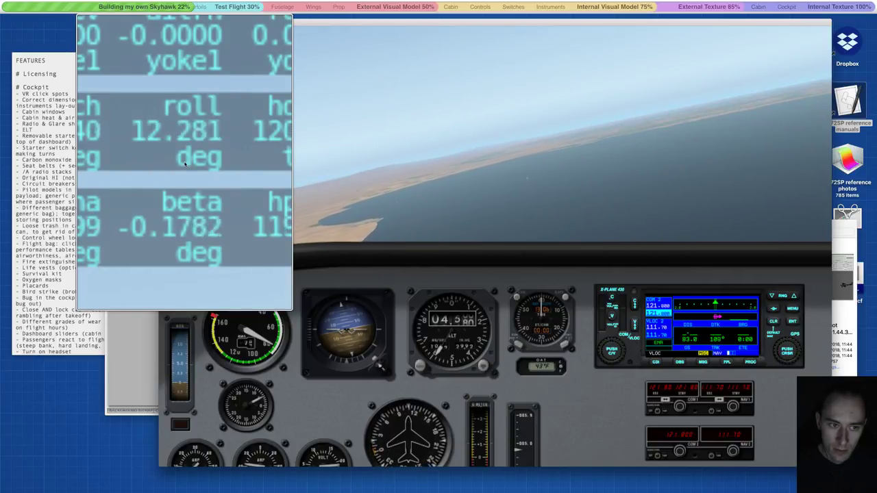
pyautogui.press('alt+super+8')
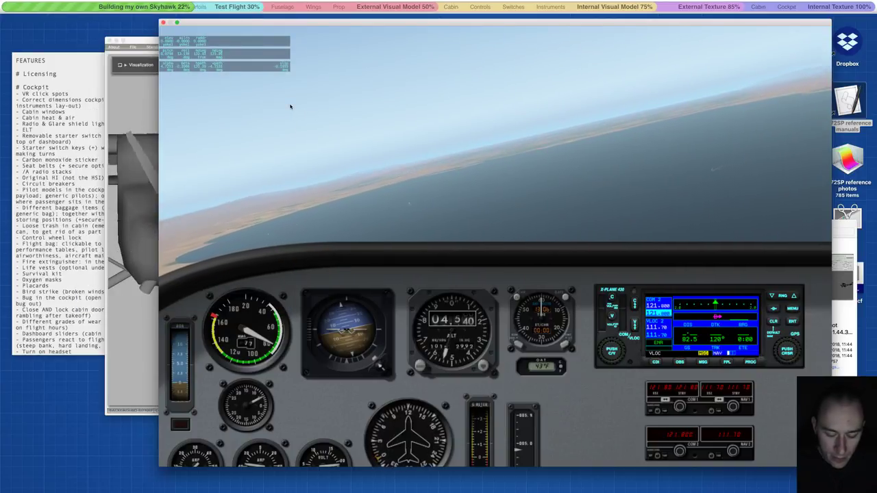
pyautogui.press('p')
# Switch to Plane Maker and open the Misc Wing 1 specs.
pyautogui.click(141, 42)
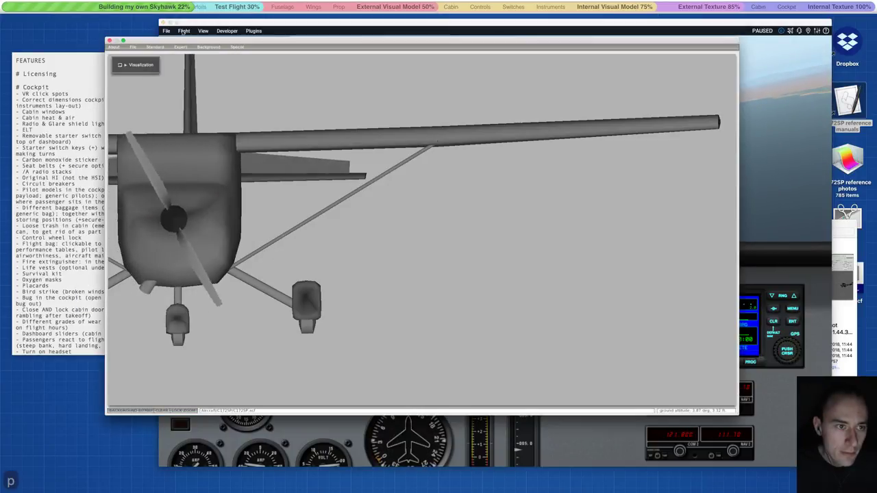
pyautogui.click(158, 48)
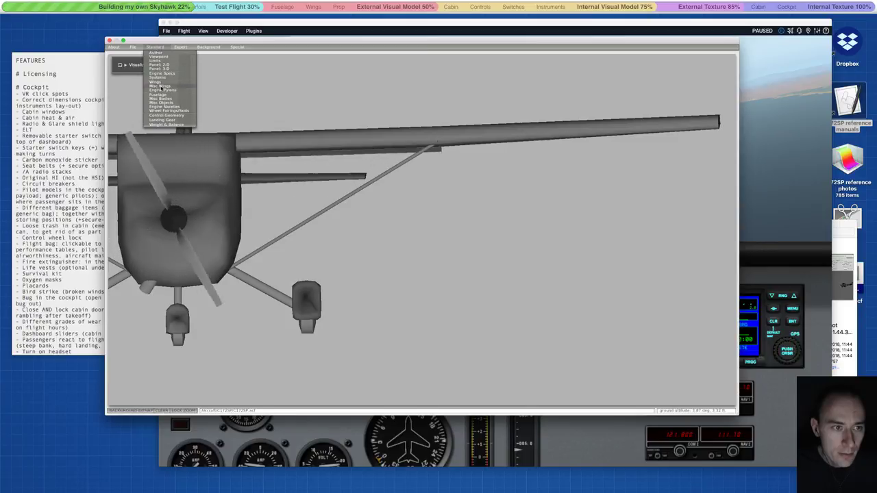
pyautogui.click(161, 86)
pyautogui.click(122, 117)
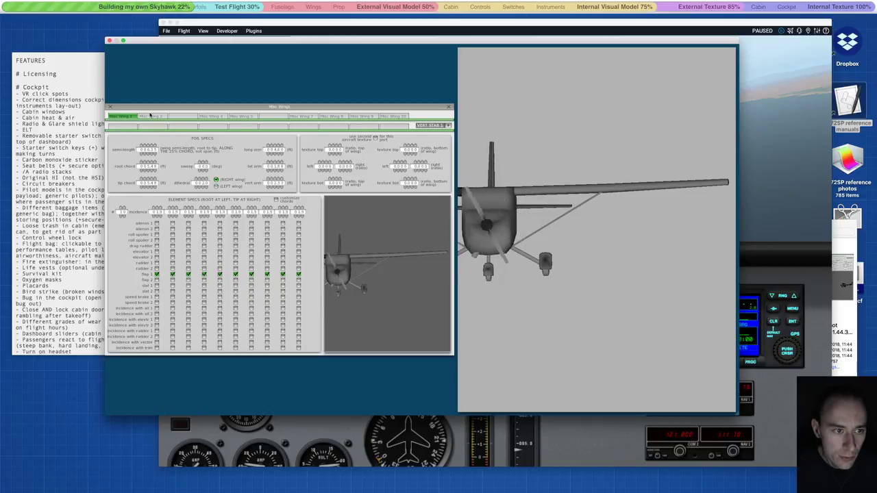
# Compare the foil specs of Misc Wings 2, 4 and 5, including sweep and dihedral, and their highlighted positions on the wing.
pyautogui.click(210, 117)
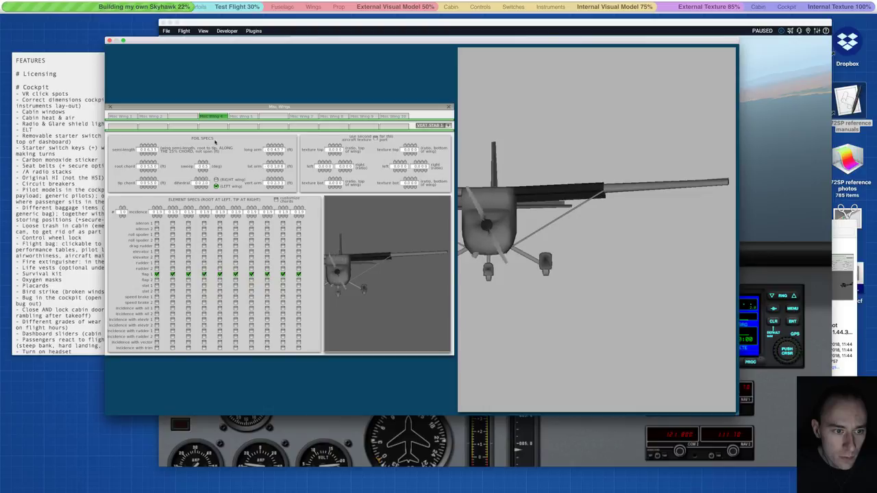
pyautogui.click(233, 116)
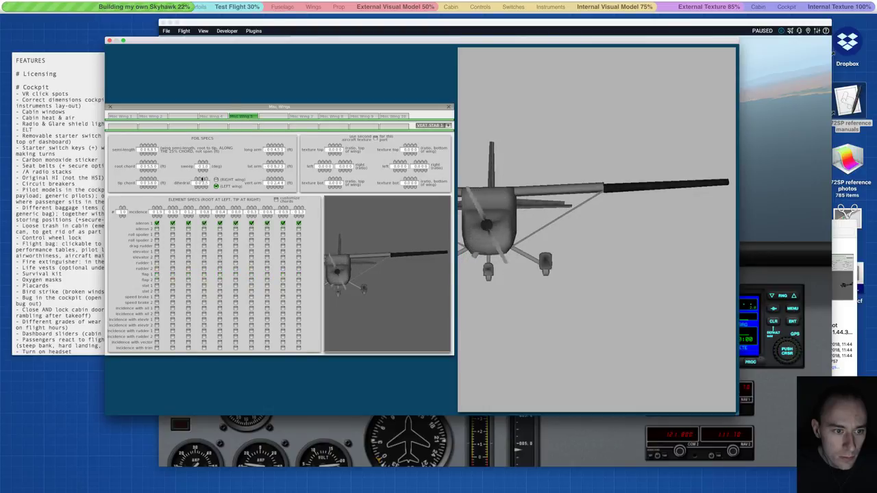
pyautogui.click(152, 116)
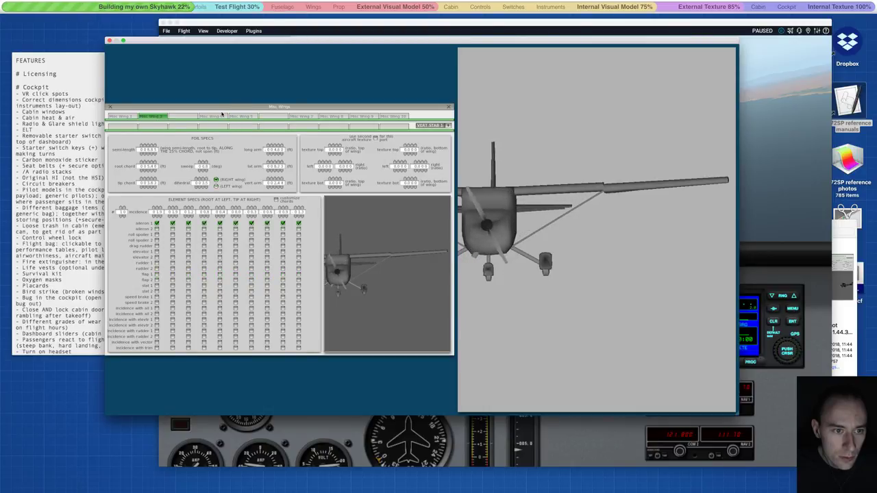
pyautogui.click(221, 117)
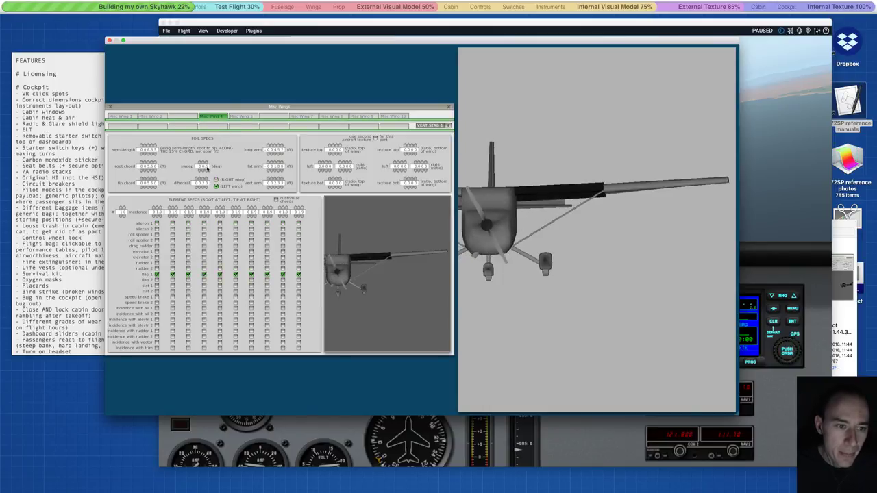
pyautogui.moveTo(207, 168)
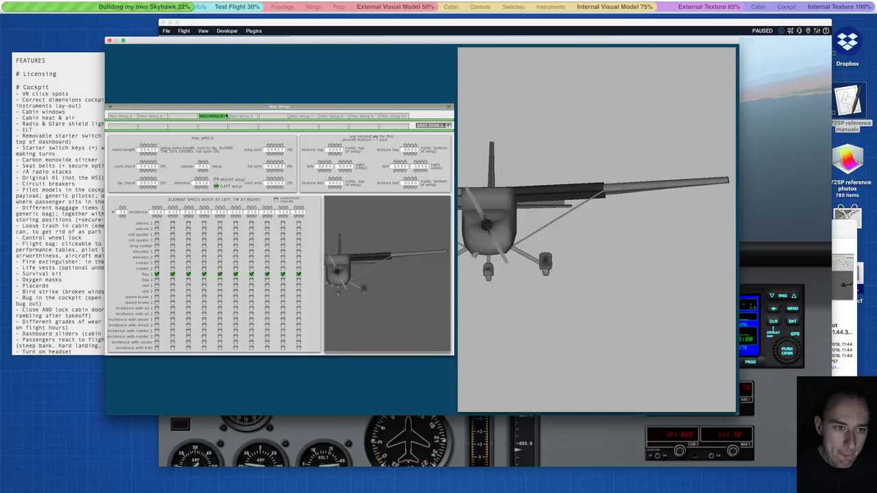
pyautogui.click(243, 116)
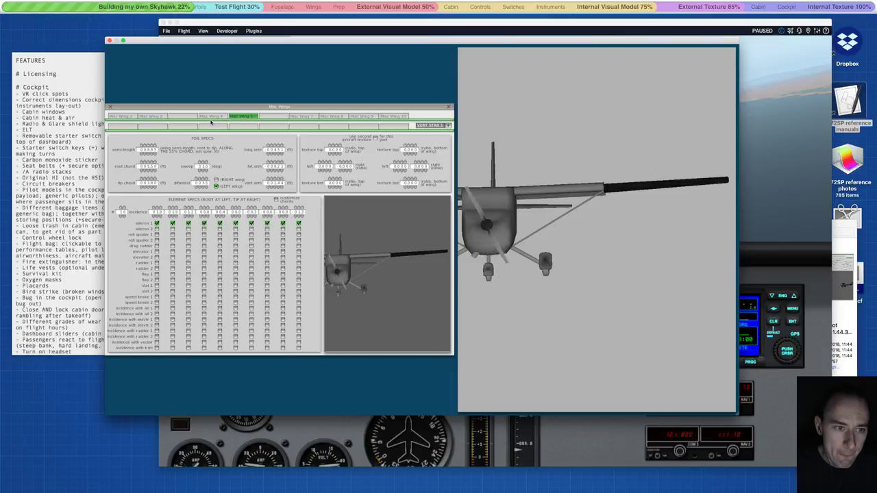
pyautogui.click(153, 117)
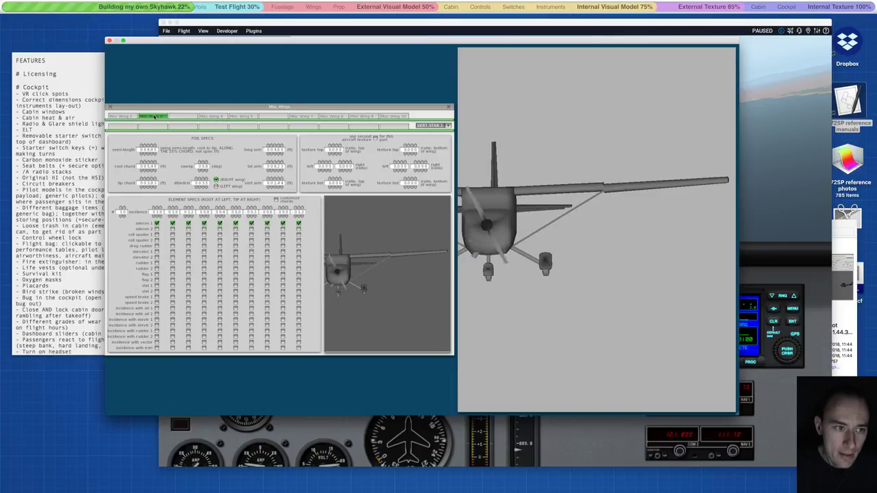
pyautogui.click(203, 117)
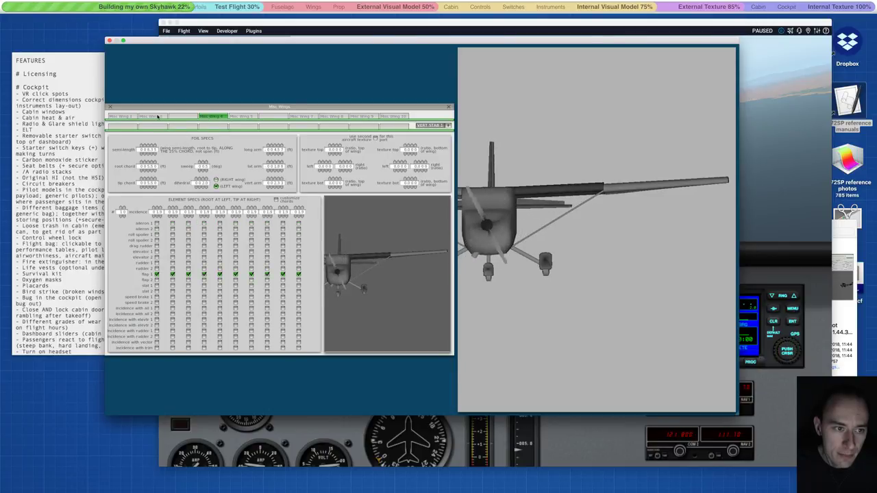
pyautogui.click(153, 116)
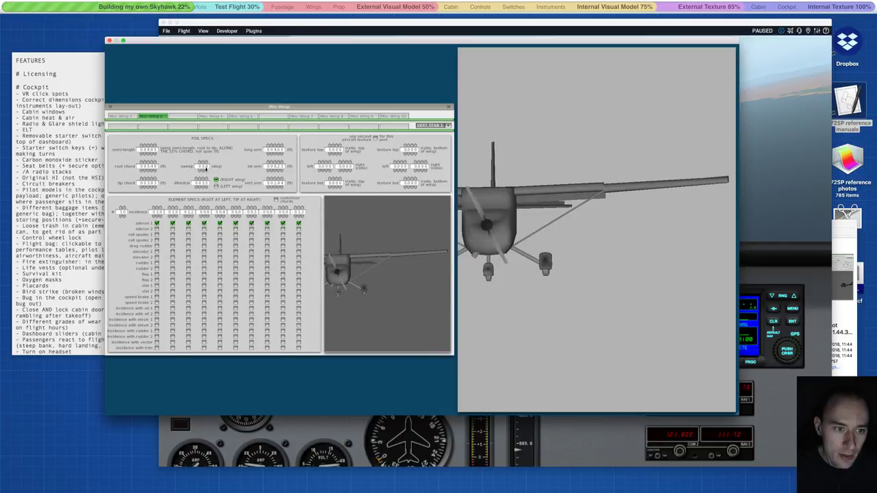
pyautogui.click(210, 117)
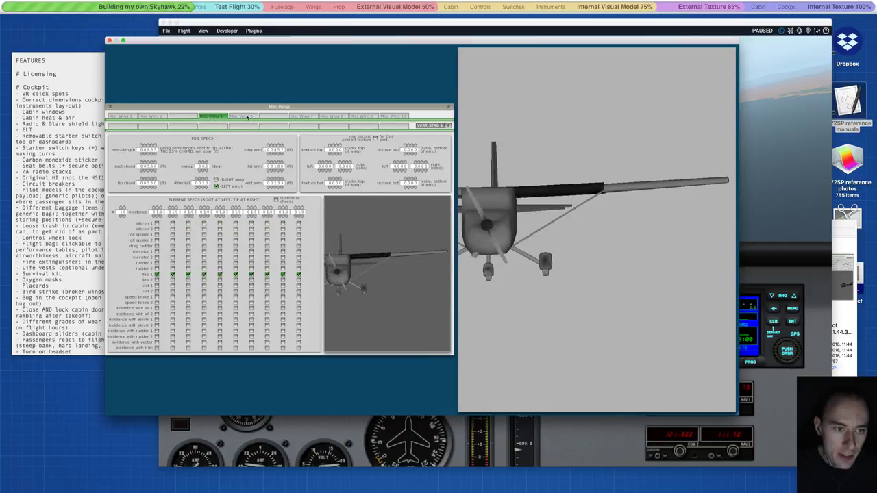
pyautogui.click(245, 118)
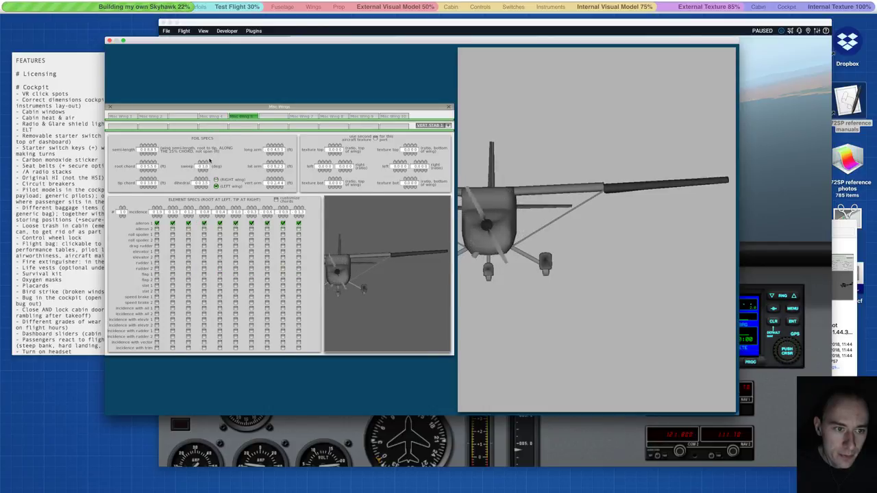
# Compare the foil specs of the flap sections Misc Wing 1 and 4 and the aileron sections Misc Wing 2 and 5.
pyautogui.click(123, 118)
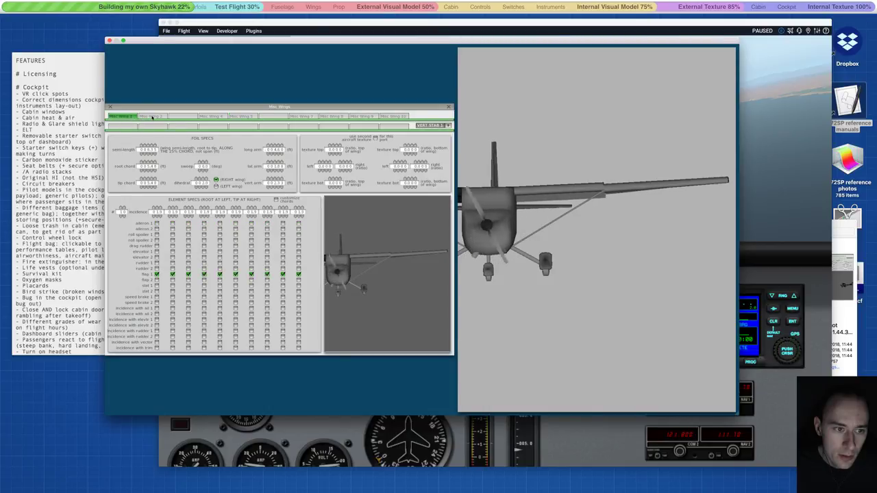
pyautogui.click(210, 117)
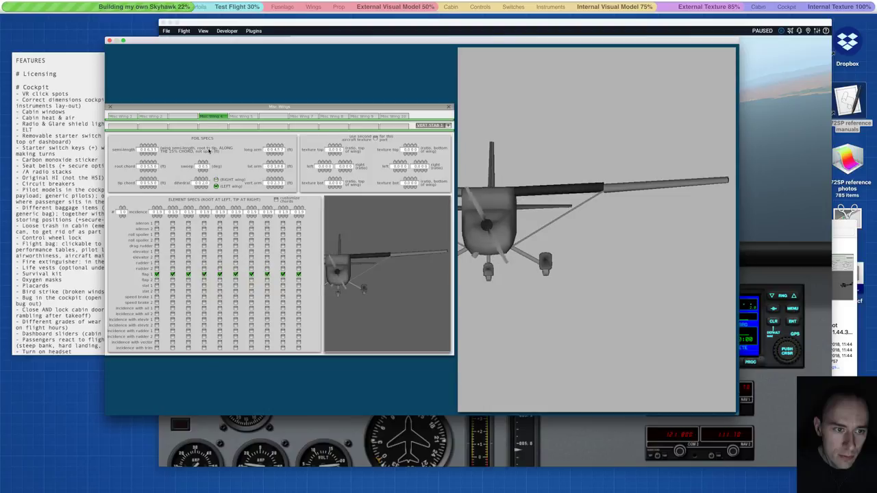
pyautogui.click(148, 117)
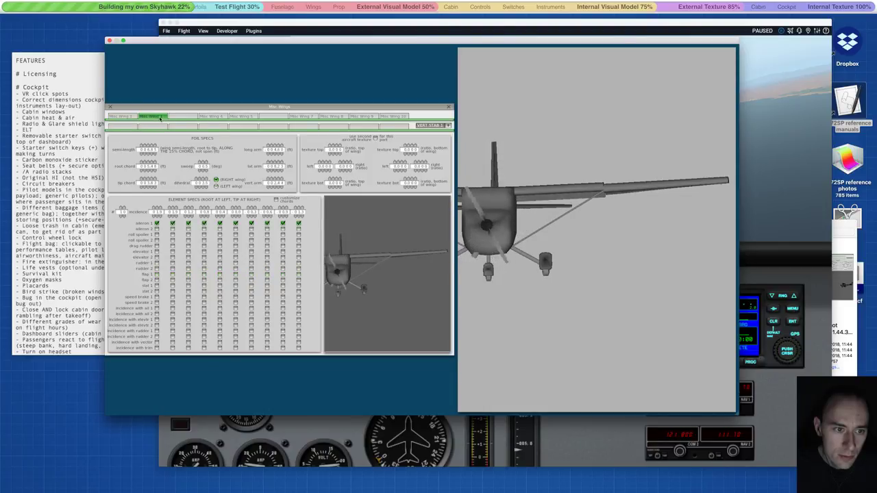
pyautogui.click(213, 117)
pyautogui.click(242, 117)
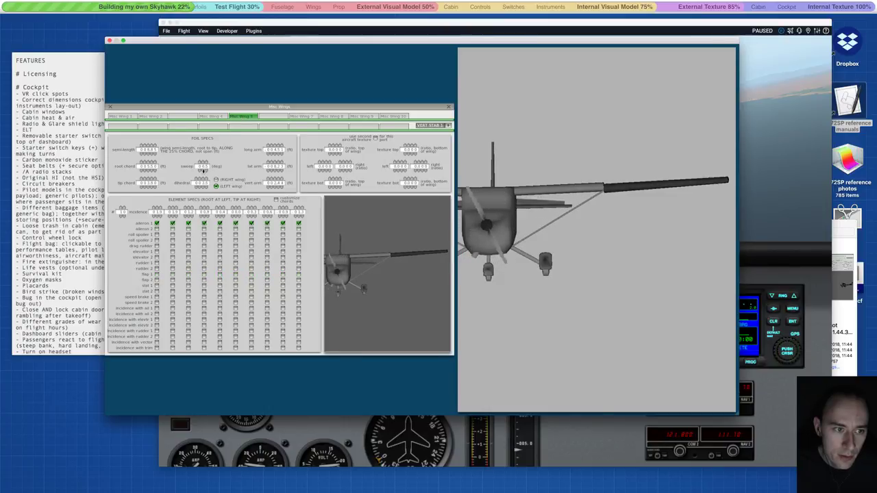
pyautogui.click(164, 117)
pyautogui.click(122, 117)
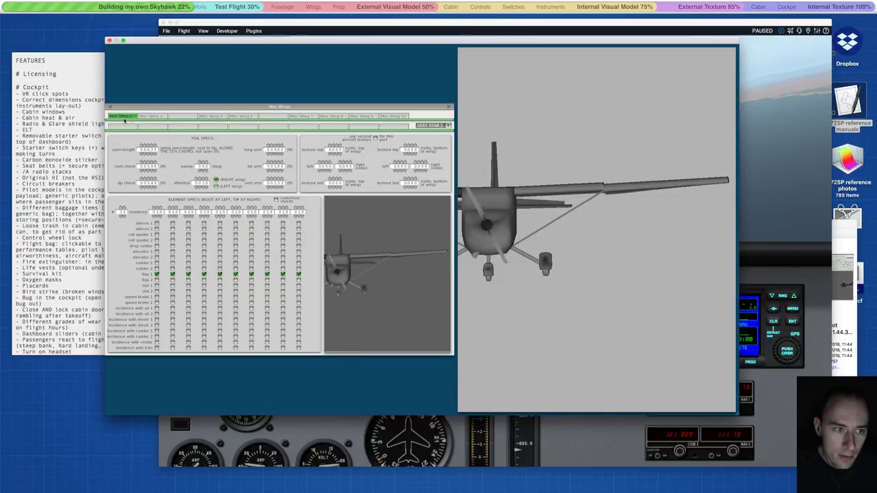
pyautogui.click(150, 117)
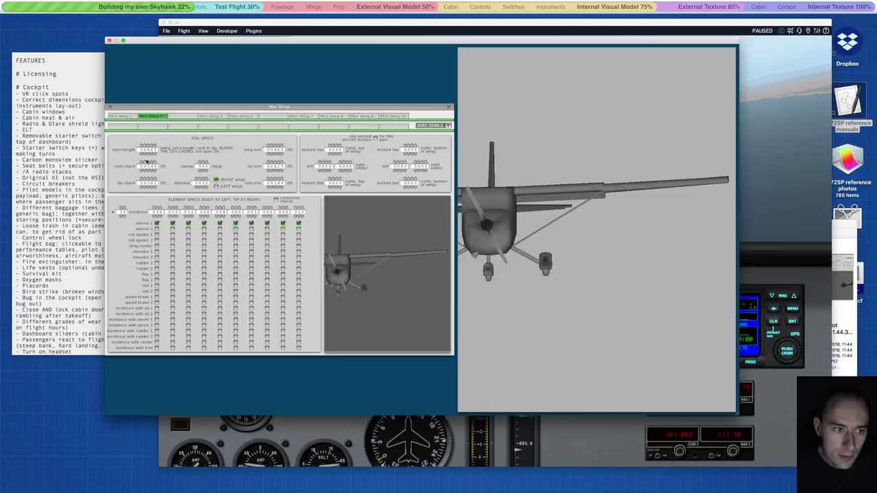
pyautogui.click(241, 117)
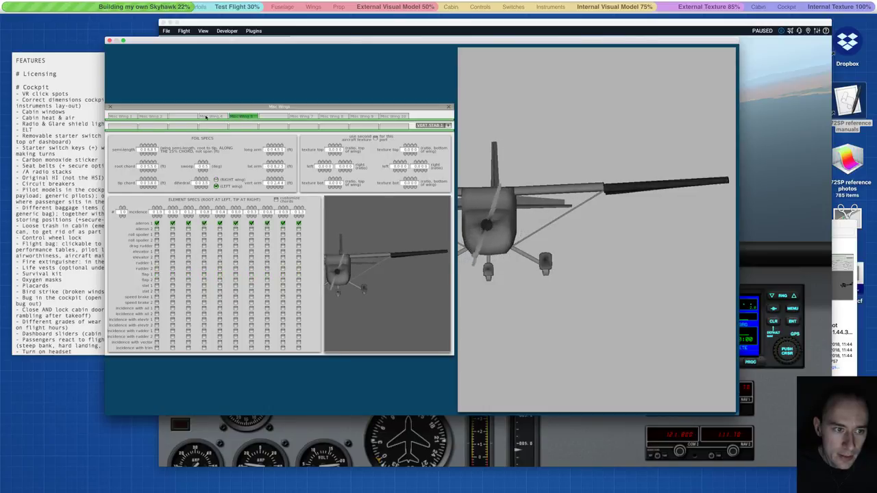
# Cross-check the foil specs of Misc Wings 1 and 2 against those of their opposite-side counterparts, Misc Wings 4 and 5.
pyautogui.click(151, 117)
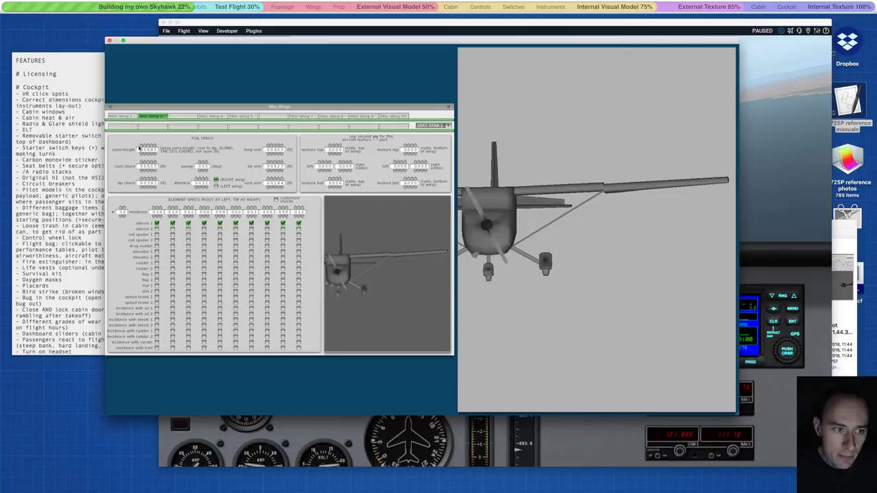
pyautogui.click(127, 116)
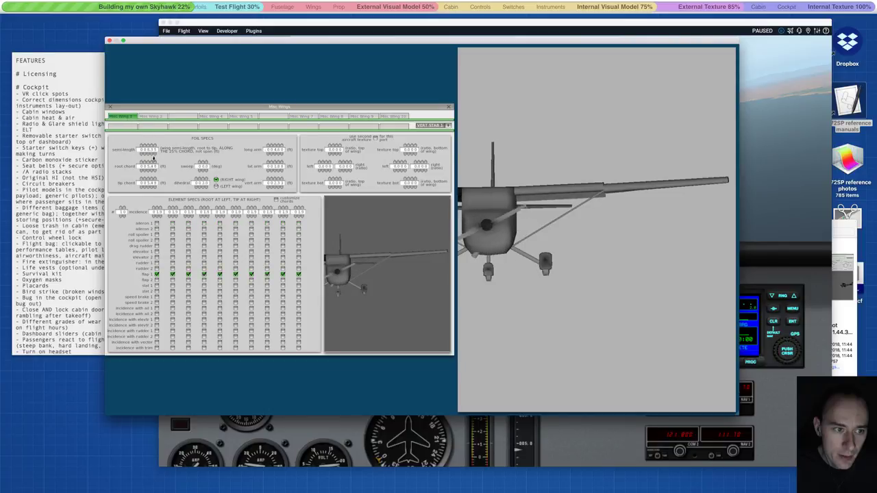
pyautogui.click(150, 118)
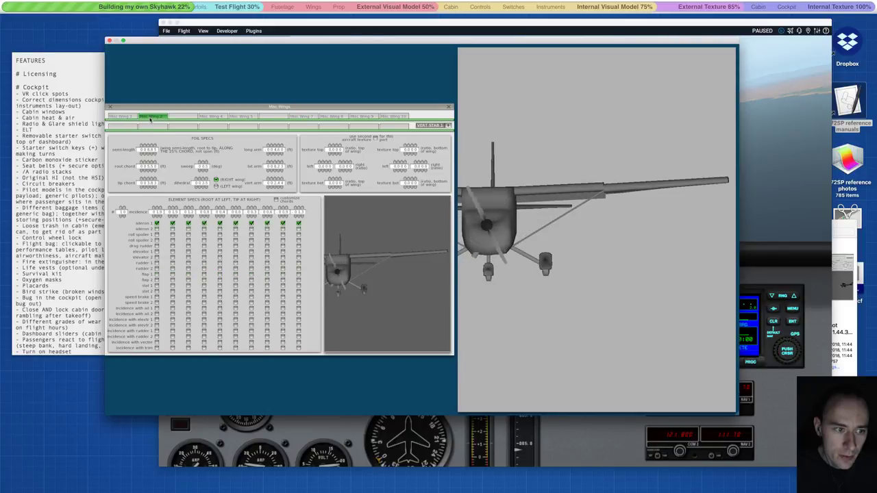
pyautogui.click(122, 117)
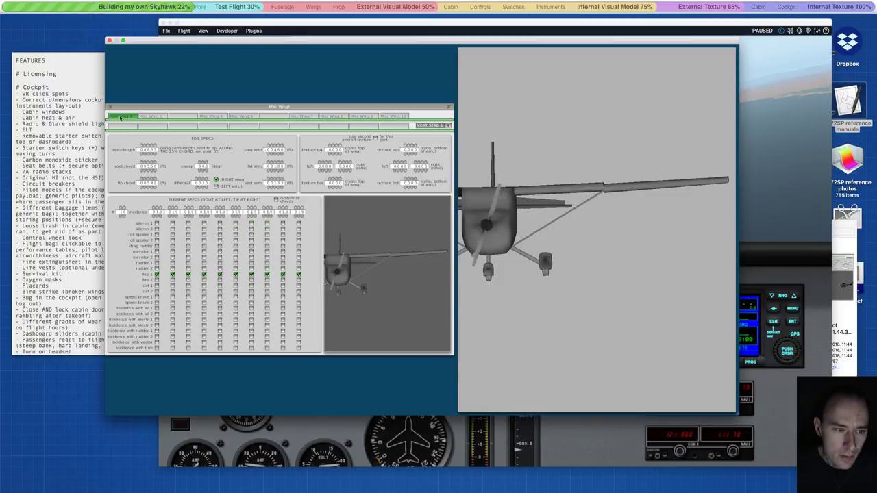
pyautogui.click(210, 117)
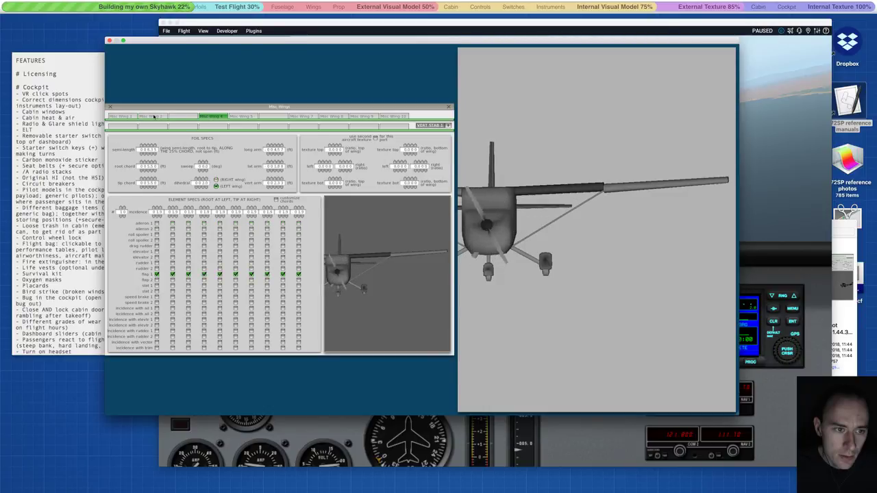
pyautogui.click(126, 117)
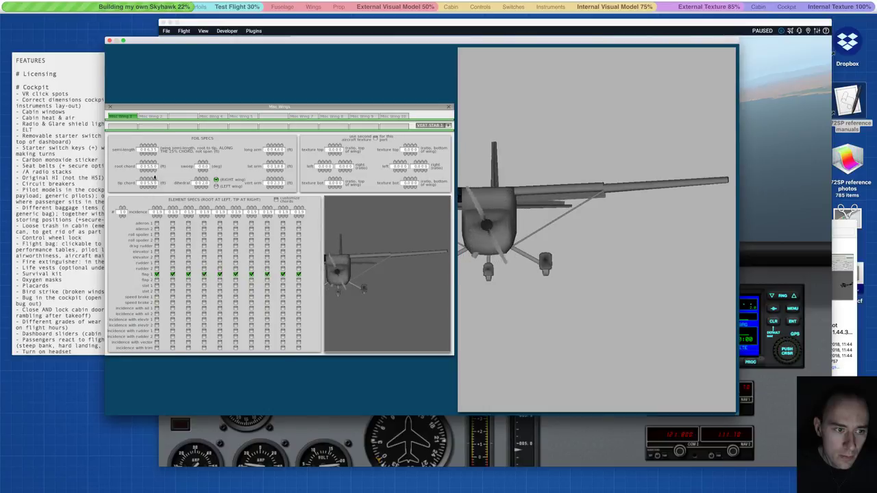
pyautogui.click(213, 116)
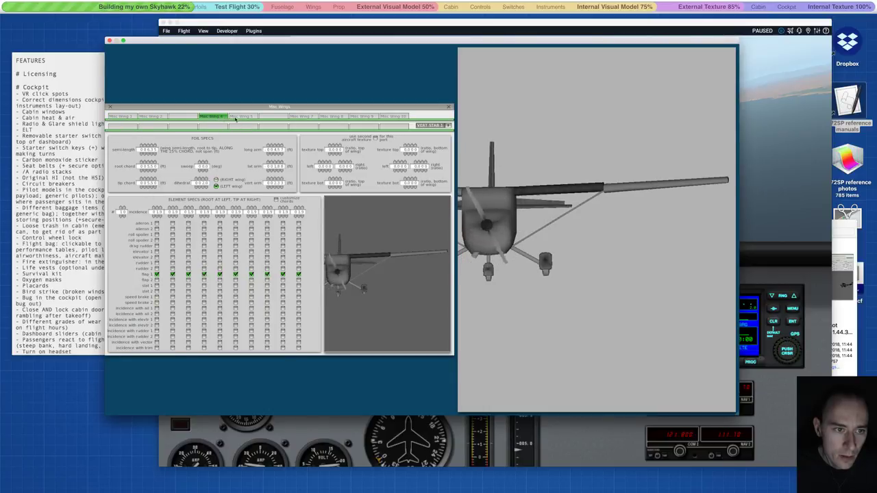
pyautogui.click(237, 116)
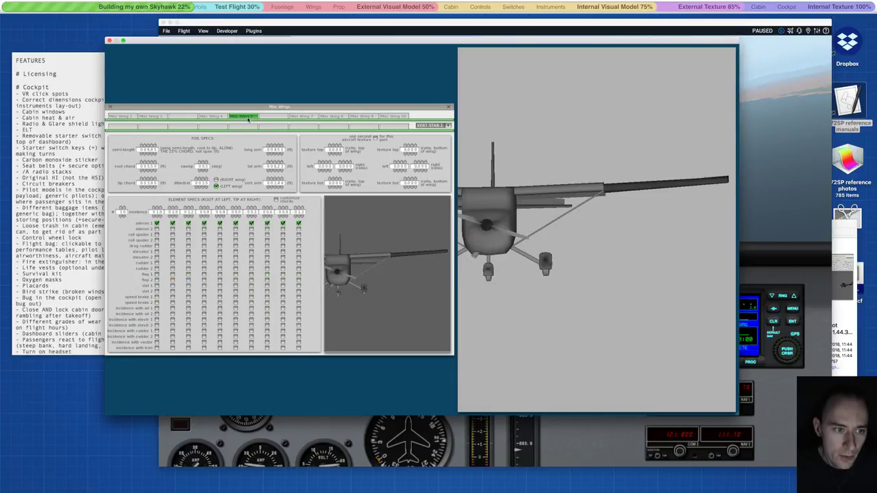
pyautogui.click(151, 117)
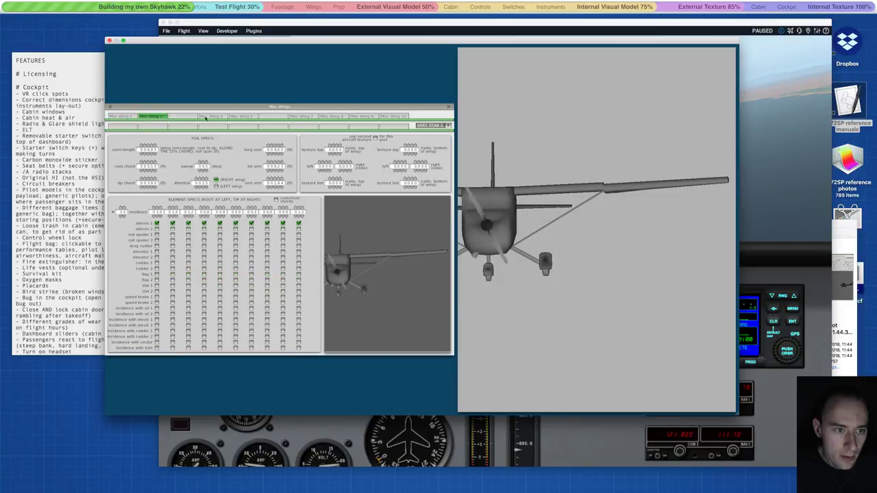
pyautogui.click(122, 117)
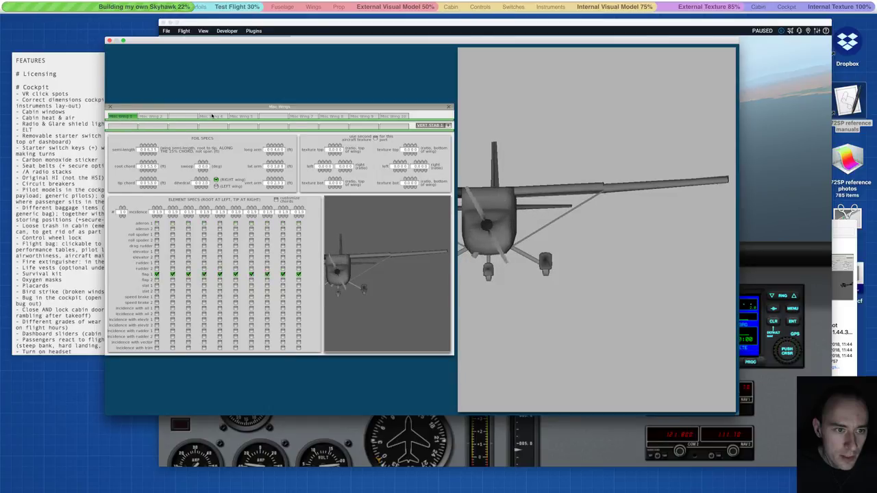
pyautogui.click(212, 116)
pyautogui.click(156, 117)
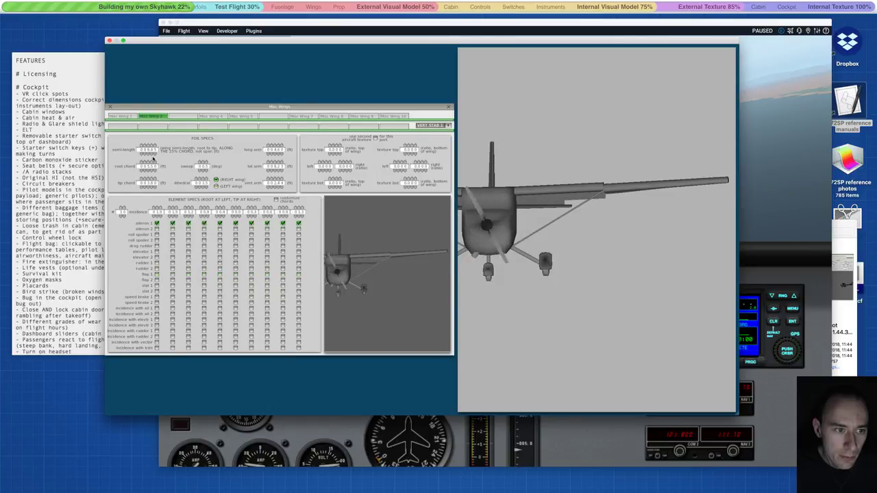
pyautogui.click(243, 117)
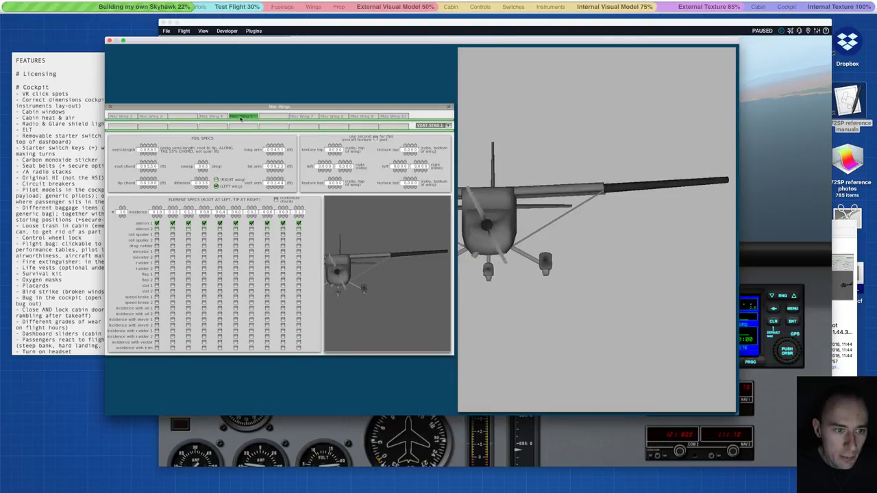
# Compare the chords, dihedral and arm positions of the flap sections Misc Wing 1 and 4, then magnify the Misc Wing 2 view.
pyautogui.click(142, 117)
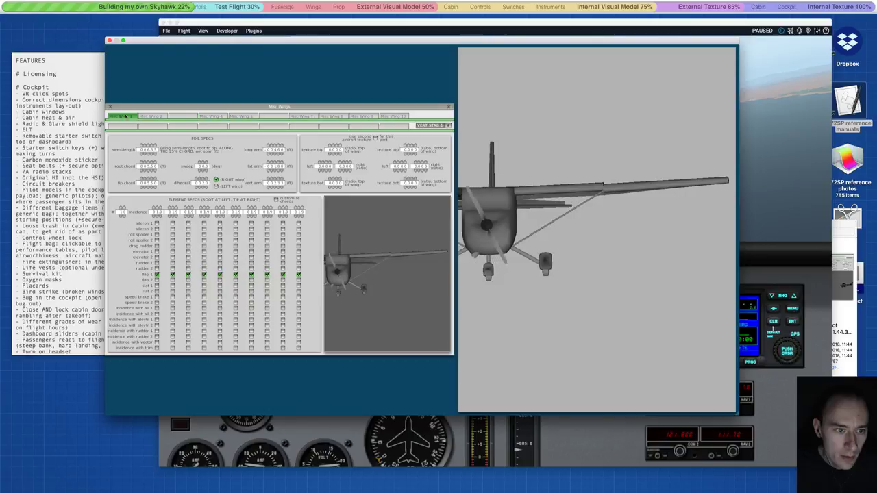
pyautogui.click(210, 117)
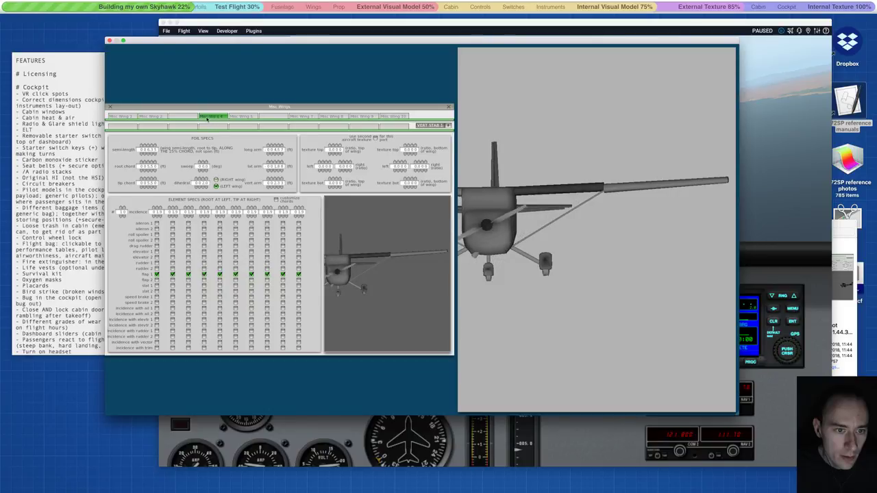
pyautogui.click(123, 116)
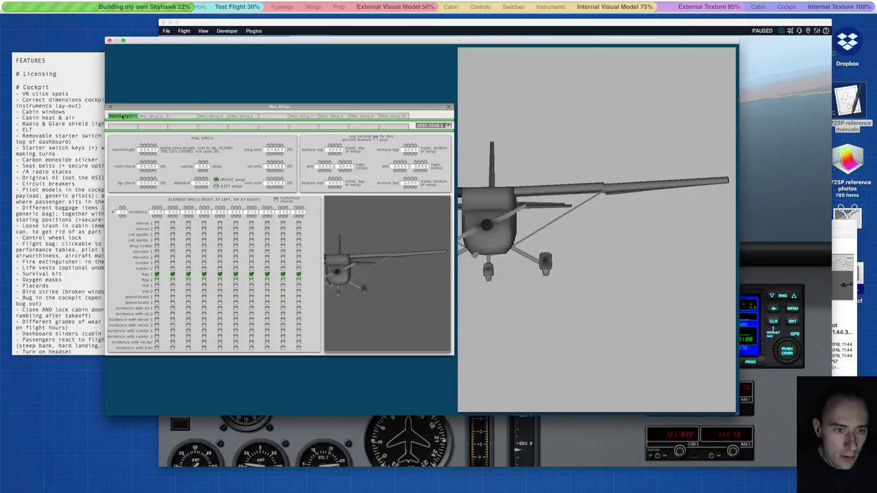
pyautogui.click(217, 118)
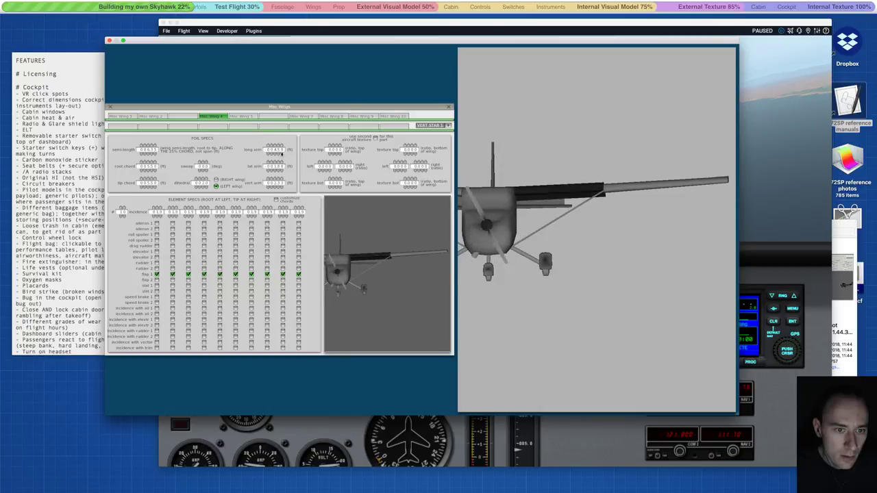
pyautogui.click(119, 116)
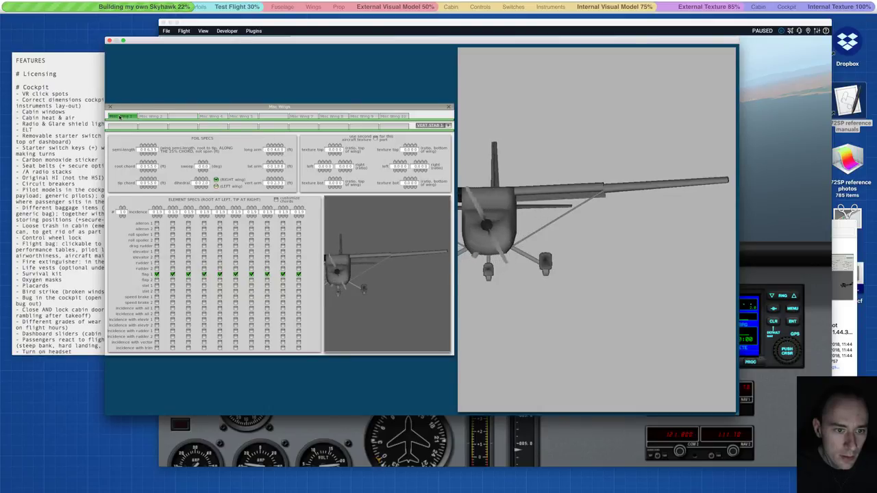
pyautogui.click(210, 117)
pyautogui.click(152, 117)
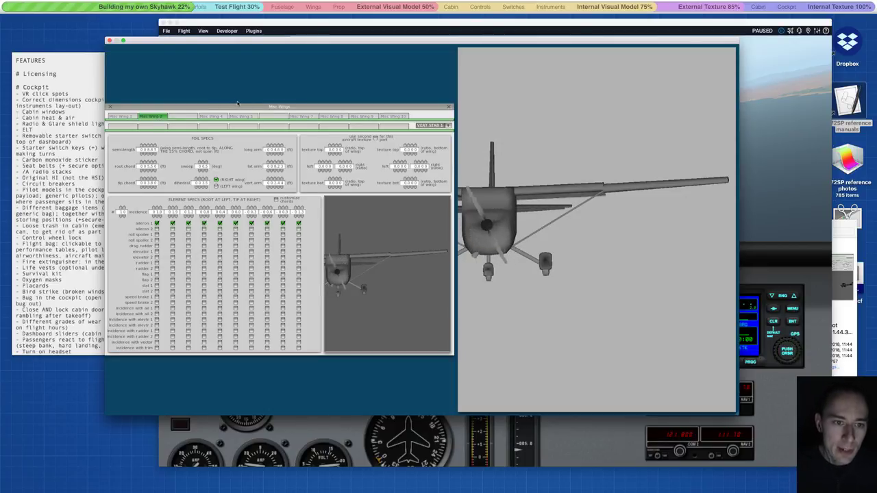
pyautogui.press('alt+super+8')
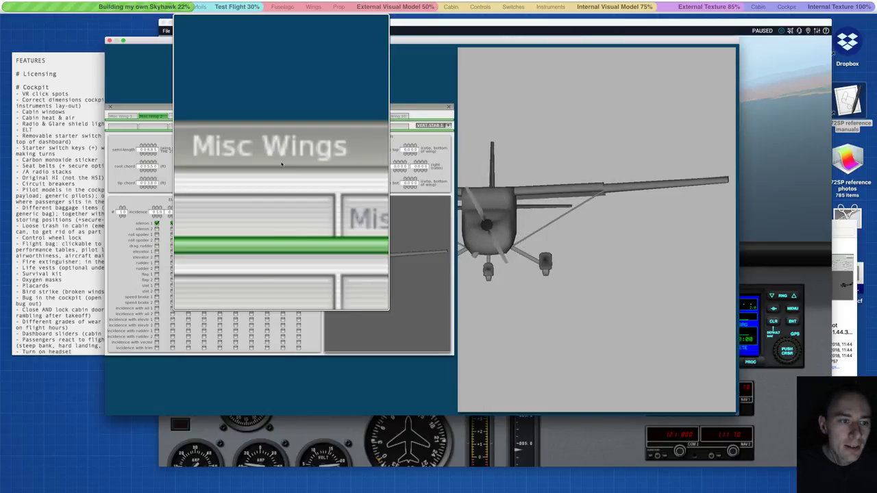
# Recheck the specs of the aileron pair Misc Wing 2 and 5, then of the flap pair Misc Wing 1 and 4.
pyautogui.click(219, 117)
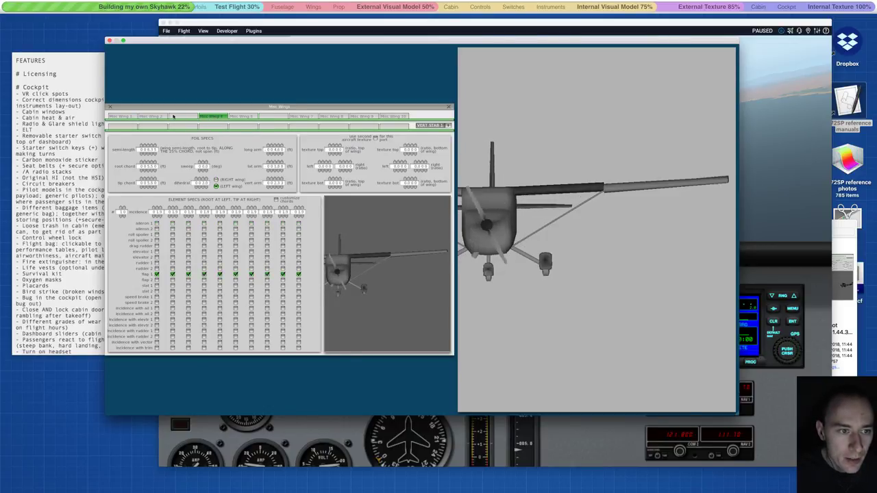
pyautogui.click(153, 117)
pyautogui.click(243, 117)
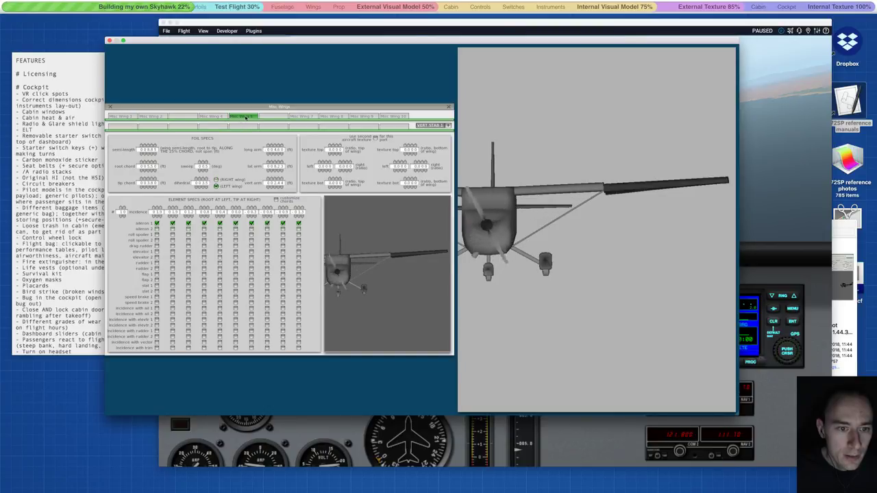
pyautogui.click(158, 118)
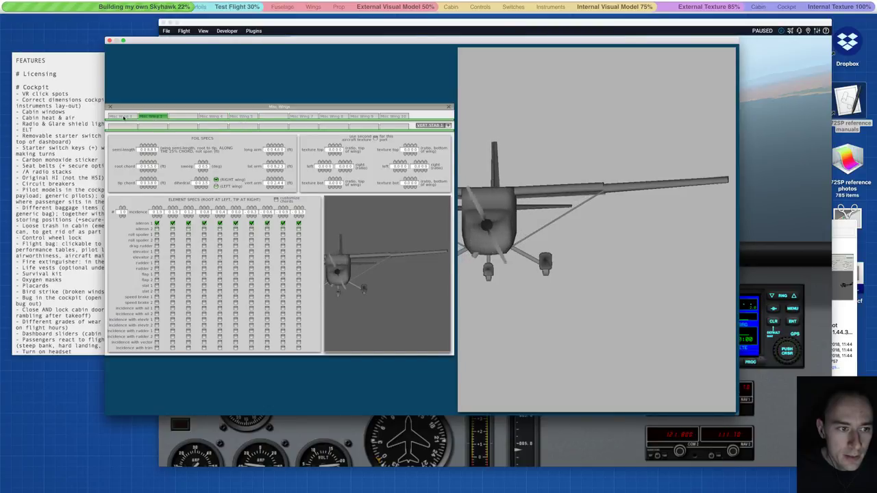
pyautogui.click(205, 117)
pyautogui.click(130, 117)
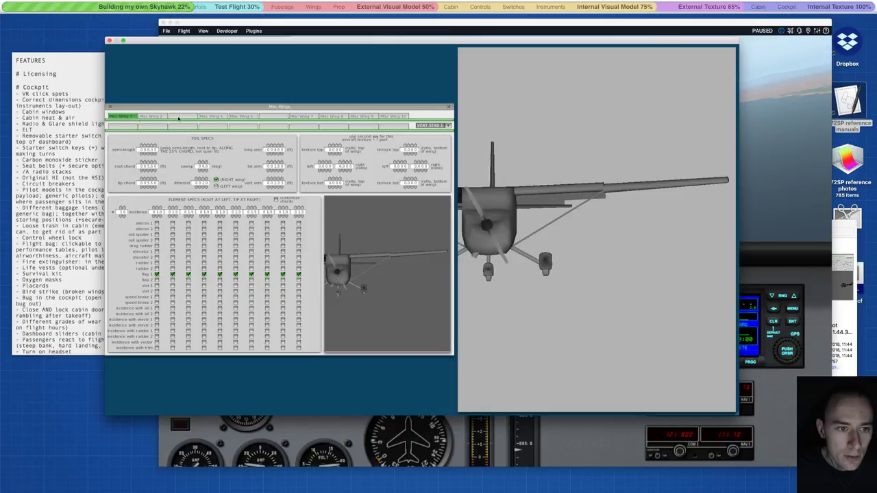
pyautogui.click(216, 117)
pyautogui.click(126, 118)
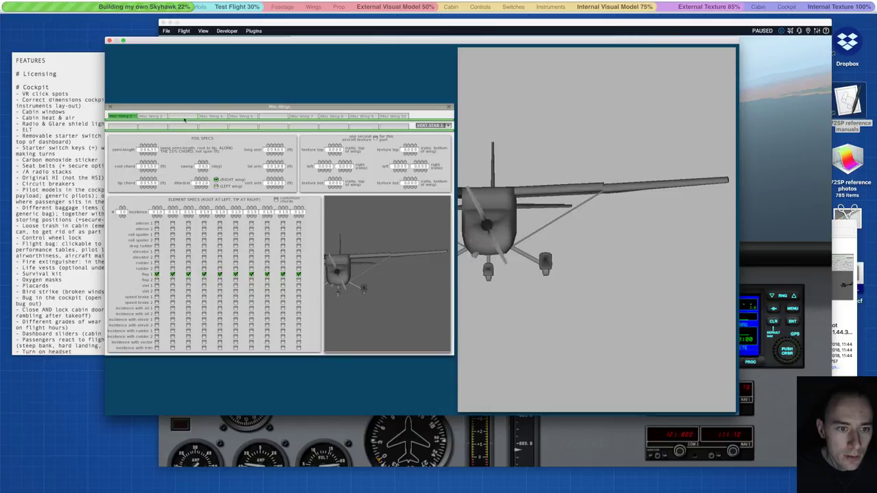
pyautogui.click(217, 118)
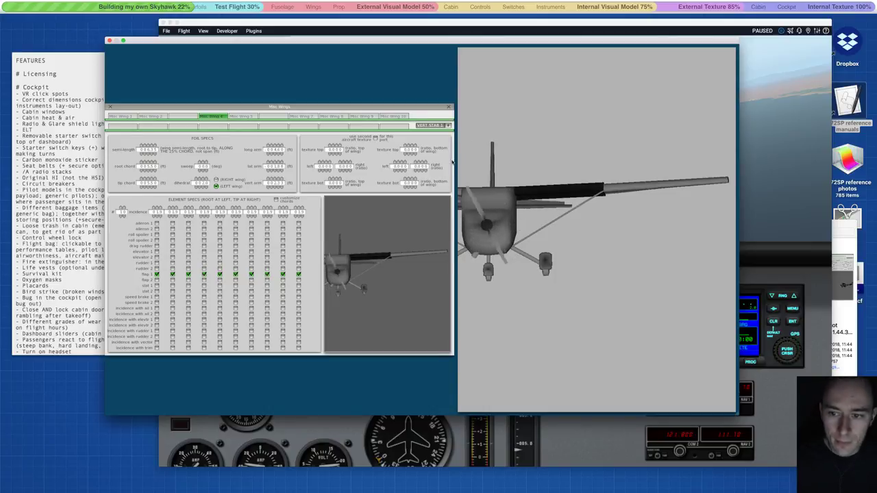
# Raise the vert arm of Misc Wing 5 to align its aileron section with the adjoining flap section in the wireframe view.
pyautogui.click(240, 118)
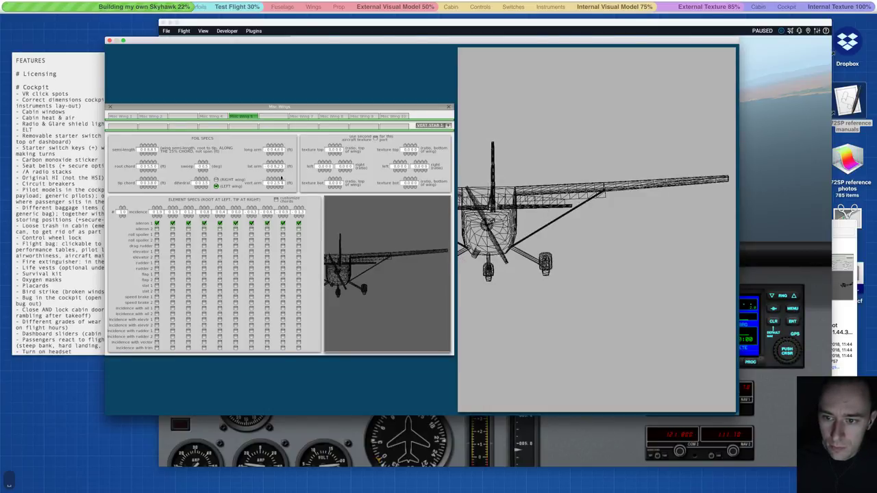
pyautogui.press('+')
pyautogui.press('+')
pyautogui.press('+')
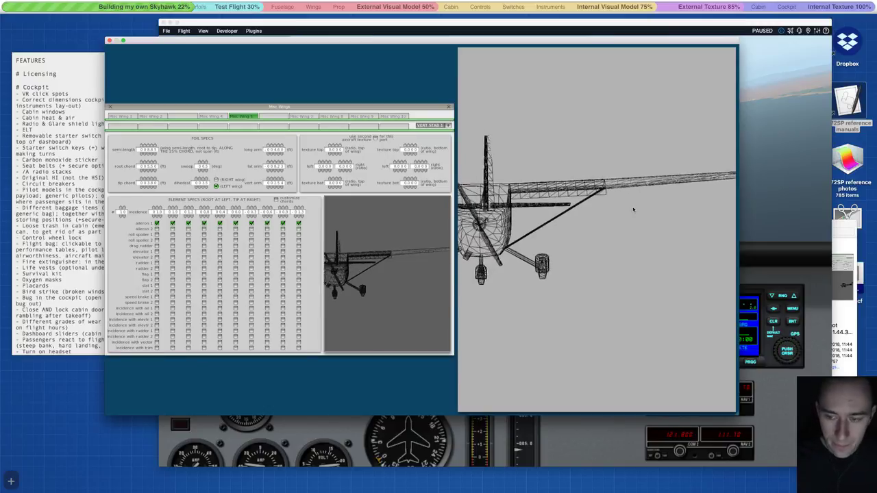
pyautogui.press('+')
pyautogui.press('+')
pyautogui.press('+')
pyautogui.press('+')
pyautogui.press('=')
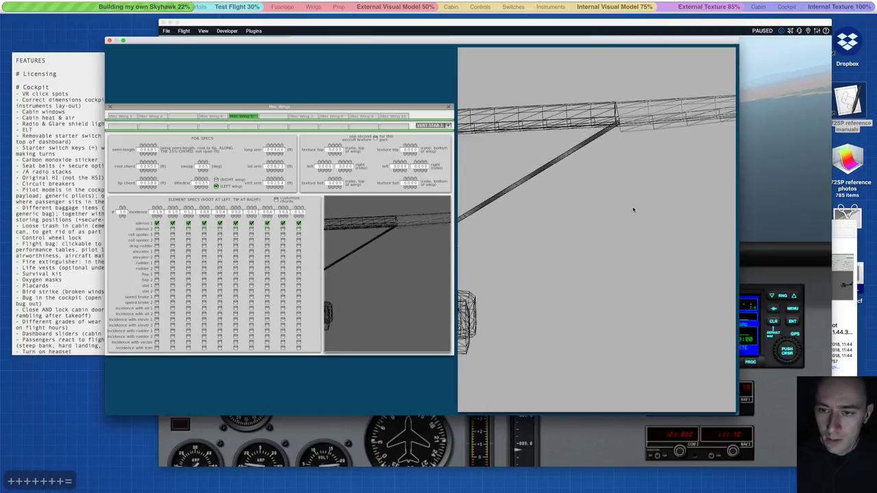
pyautogui.press('Up')
pyautogui.press('Up')
pyautogui.press('Up')
pyautogui.press('Up')
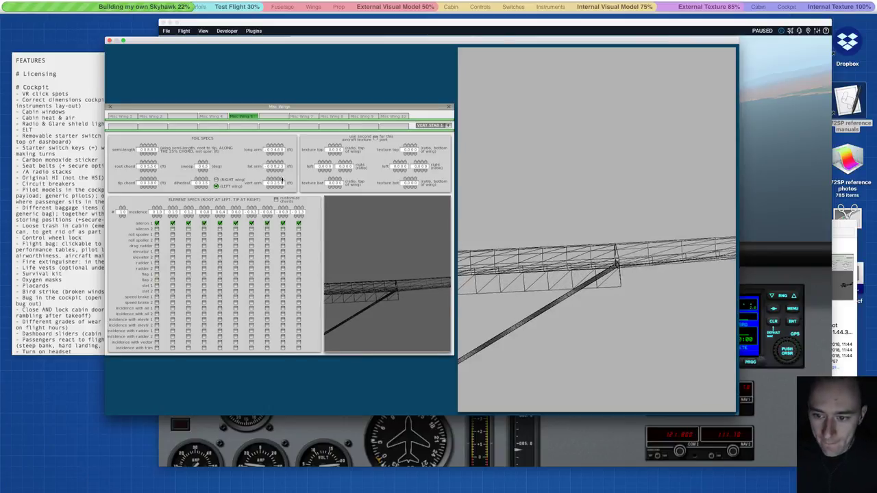
pyautogui.click(282, 180)
# Raise the vert arm of Misc Wing 2 to match the one on Misc Wing 5.
pyautogui.click(151, 117)
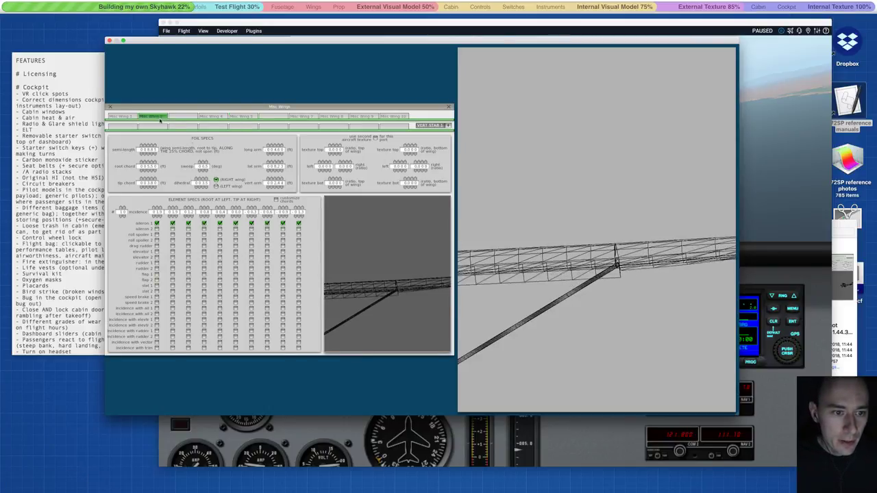
pyautogui.click(282, 178)
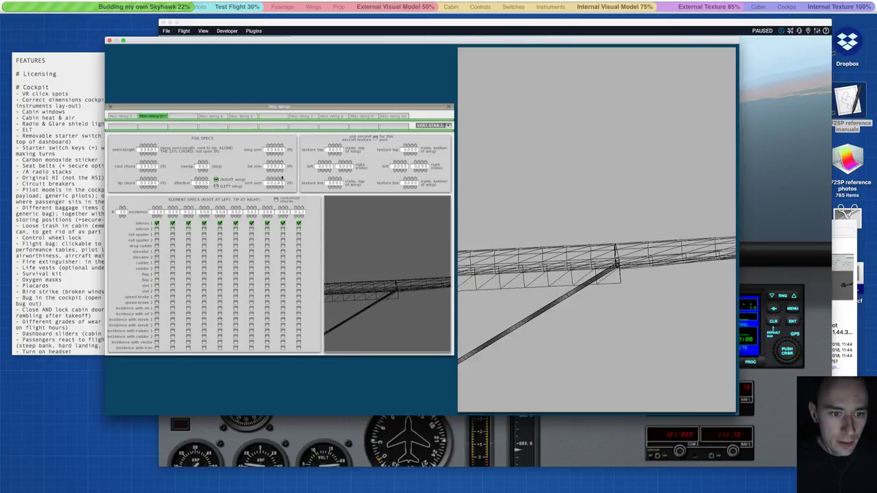
pyautogui.click(282, 178)
# Inspect the wireframe across the fuselage to the opposite wing, checking the aileron section's alignment with the flap section at the strut.
pyautogui.press('Left')
pyautogui.press('Left')
pyautogui.press('Left')
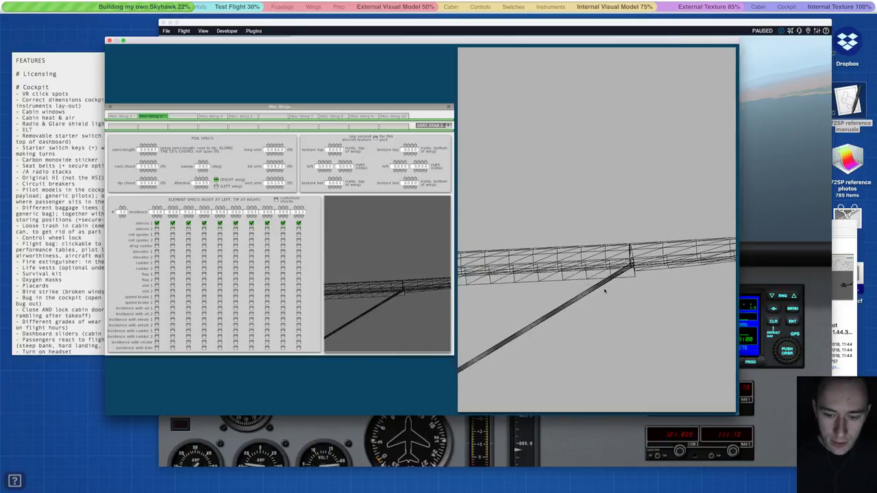
pyautogui.press('Left')
pyautogui.press('Left')
pyautogui.press('Left')
pyautogui.press('Left')
pyautogui.press('Left')
pyautogui.press('Left')
pyautogui.press('Left')
pyautogui.press('Left')
pyautogui.press('Left')
pyautogui.press('Left')
pyautogui.press('Left')
pyautogui.press('Left')
pyautogui.press('Left')
pyautogui.press('Left')
pyautogui.press('Left')
pyautogui.press('Left')
pyautogui.press('Left')
pyautogui.press('Left')
pyautogui.press('Left')
pyautogui.press('Left')
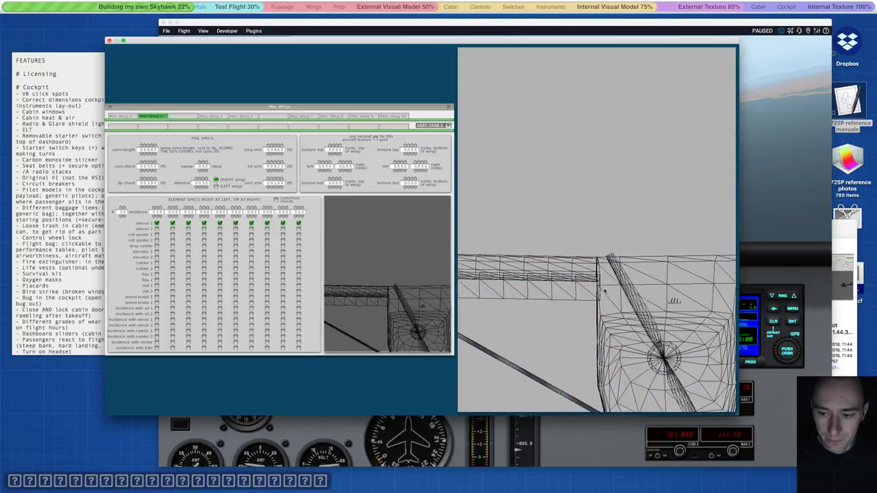
pyautogui.press('Left')
pyautogui.press('Left')
pyautogui.press('Left')
pyautogui.press('Left')
pyautogui.press('Left')
pyautogui.press('Left')
pyautogui.press('Left')
pyautogui.press('Left')
pyautogui.press('Left')
pyautogui.press('Left')
pyautogui.press('Left')
pyautogui.press('Left')
pyautogui.press('Left')
pyautogui.press('Left')
pyautogui.press('Left')
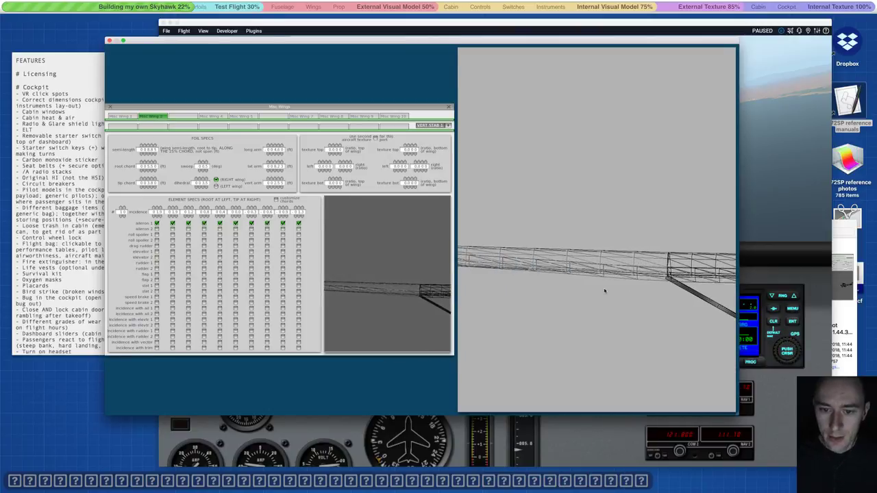
pyautogui.press('Left')
pyautogui.press('Left')
pyautogui.press('Left')
pyautogui.press('Left')
pyautogui.press('Left')
pyautogui.press('Left')
pyautogui.press('Left')
pyautogui.press('Left')
pyautogui.press('Left')
pyautogui.press('Left')
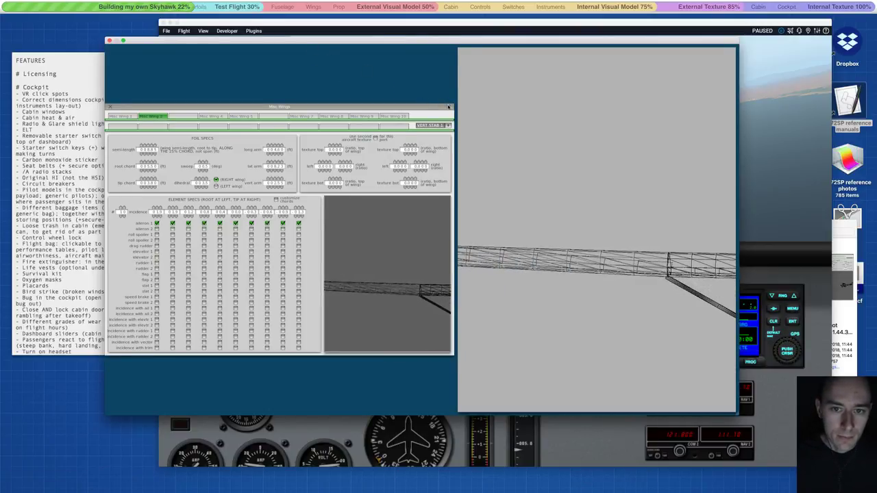
# Save the aircraft with its adjusted misc wings, switch to X-Plane and reload the current aircraft.
pyautogui.click(449, 107)
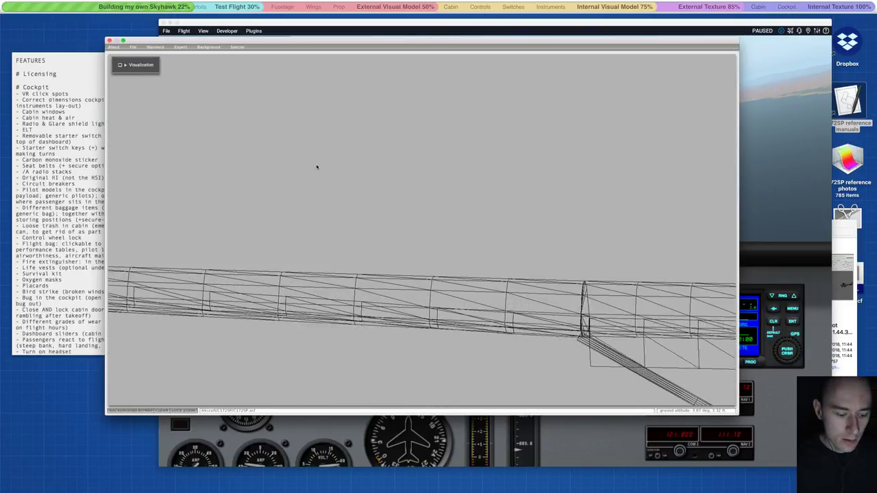
pyautogui.hotkey('ctrl', 's')
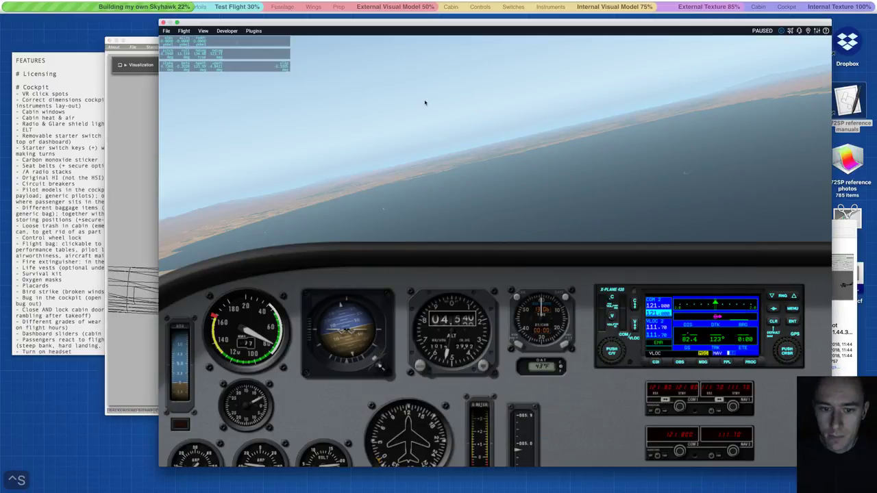
pyautogui.click(226, 31)
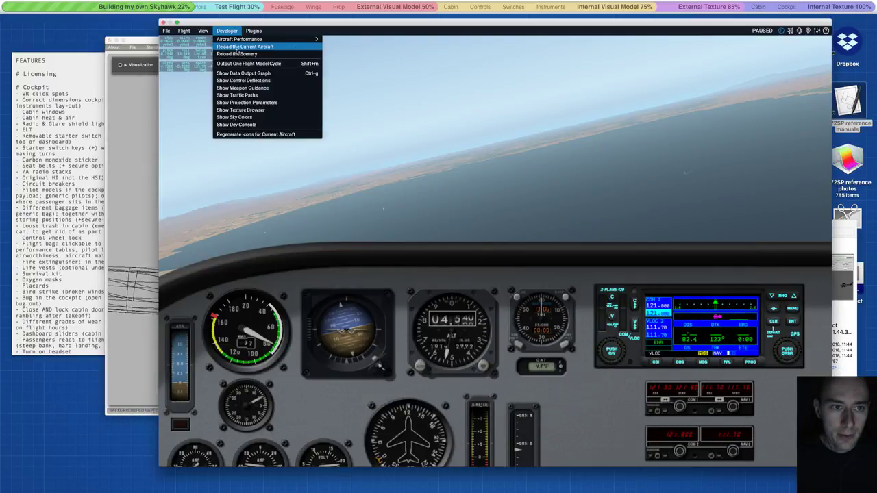
pyautogui.click(237, 47)
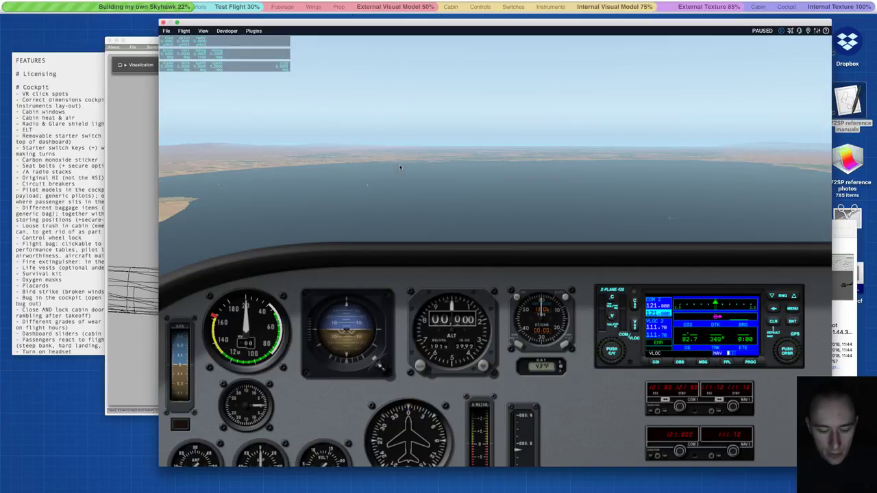
# Fly the reloaded aircraft hands-off, checking the lower panel and the magnified roll readout, and pause the flight.
pyautogui.press('p')
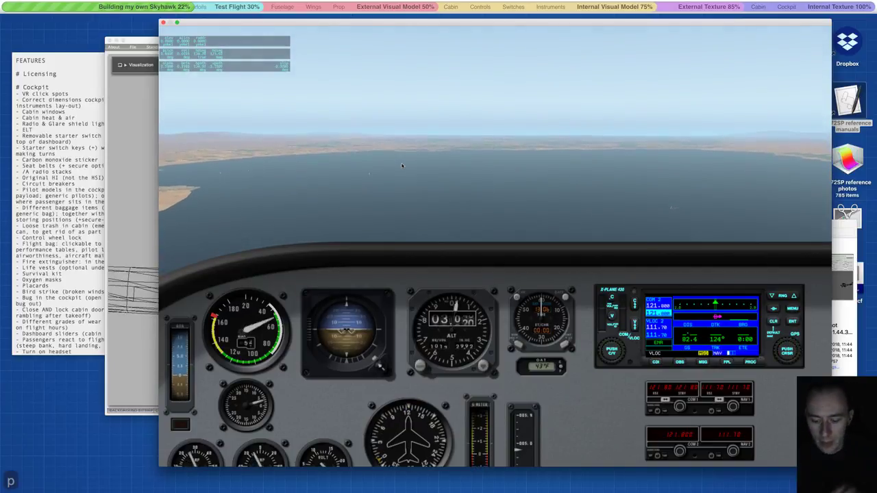
pyautogui.press('Down')
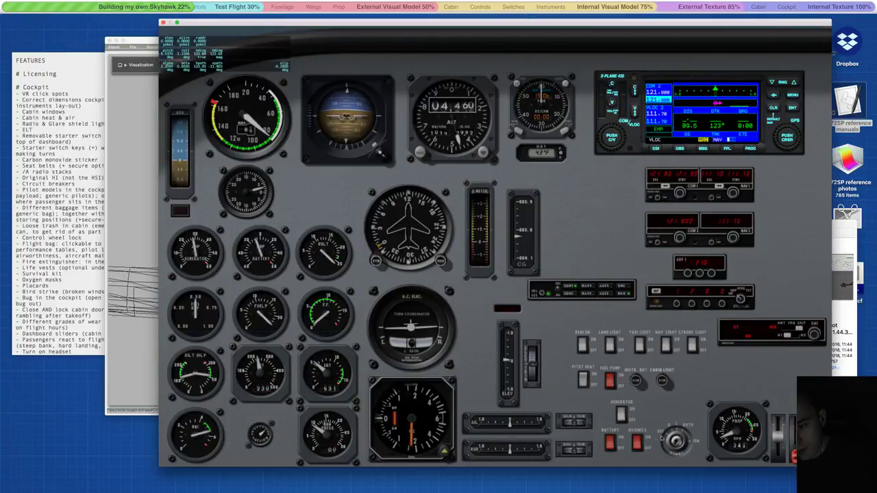
pyautogui.press('Up')
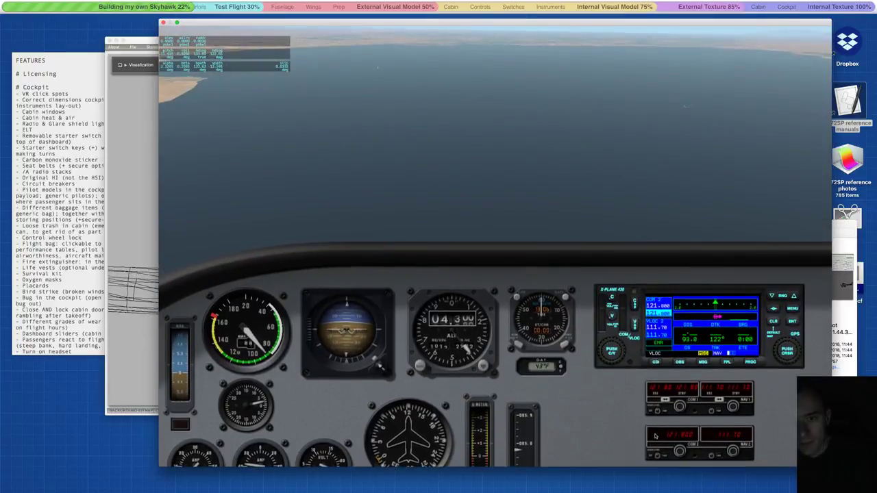
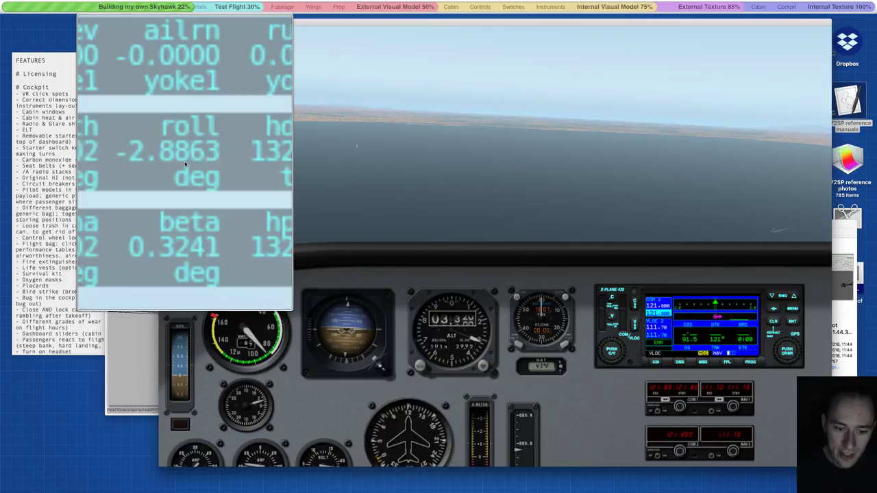
pyautogui.press('alt+super+8')
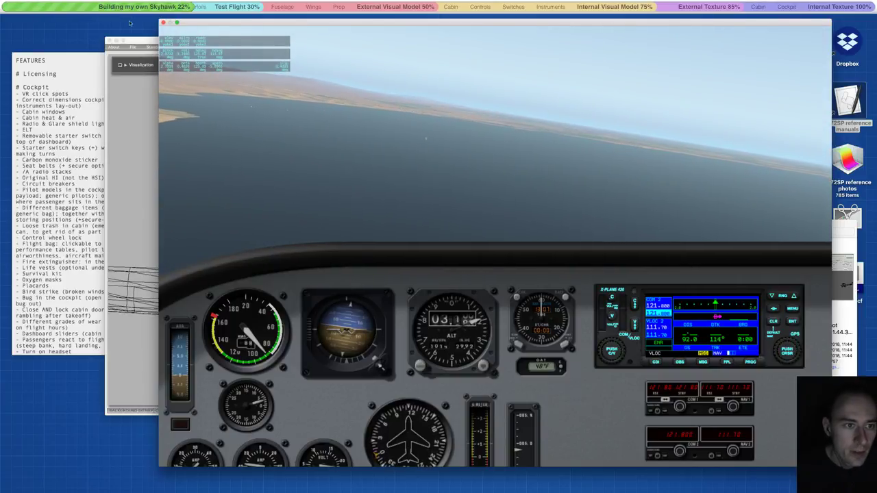
pyautogui.press('alt+super+8')
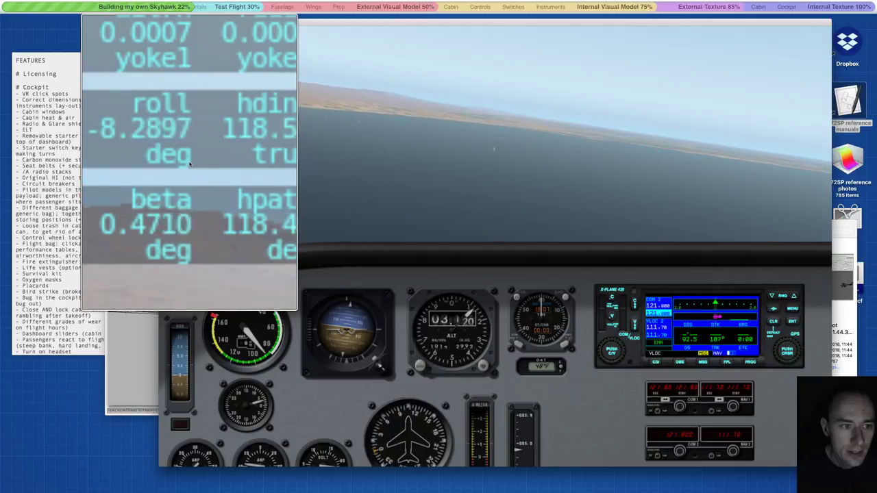
pyautogui.press('alt+super+8')
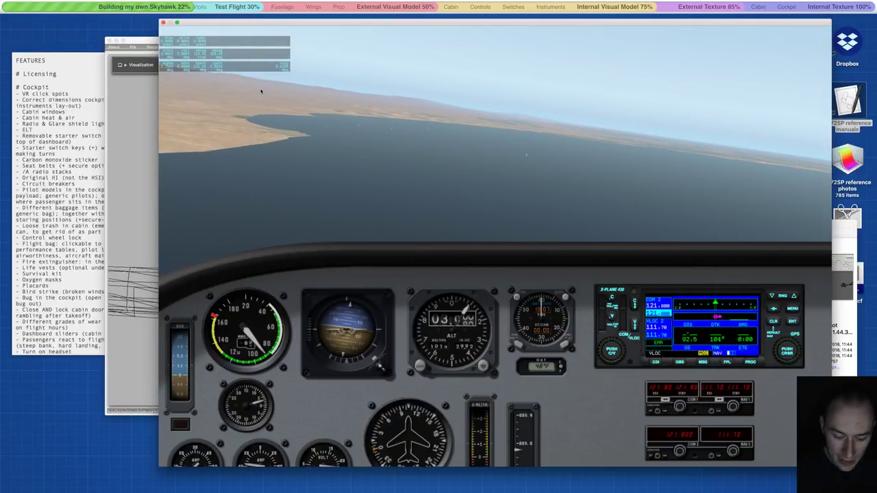
pyautogui.press('p')
# Switch to Plane Maker and review the misc wing specs of struts 9 and 10 and the elevator sections.
pyautogui.click(131, 160)
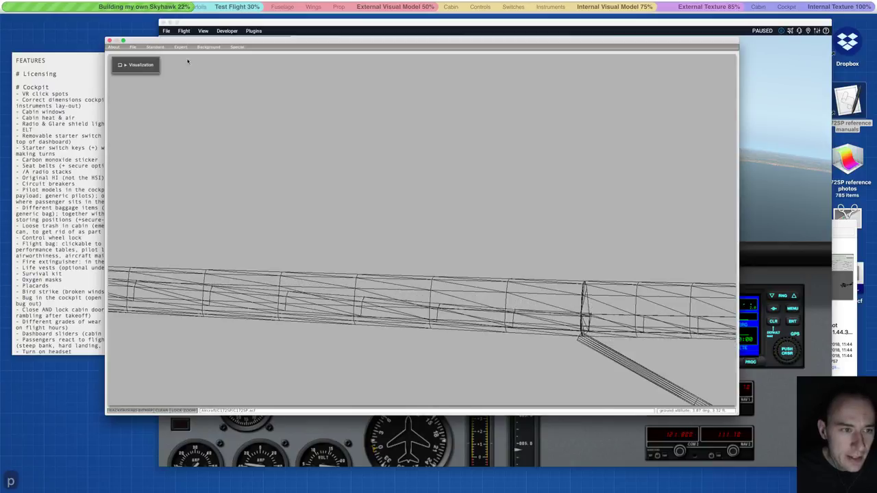
pyautogui.click(159, 48)
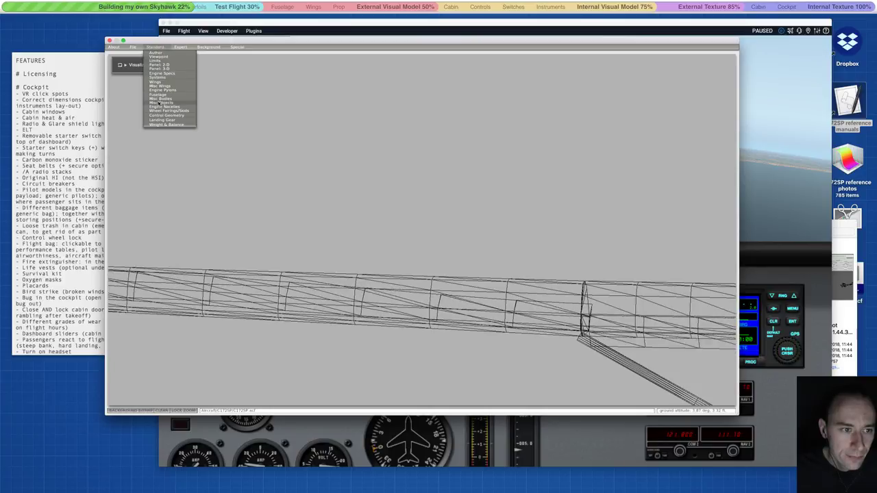
pyautogui.click(160, 85)
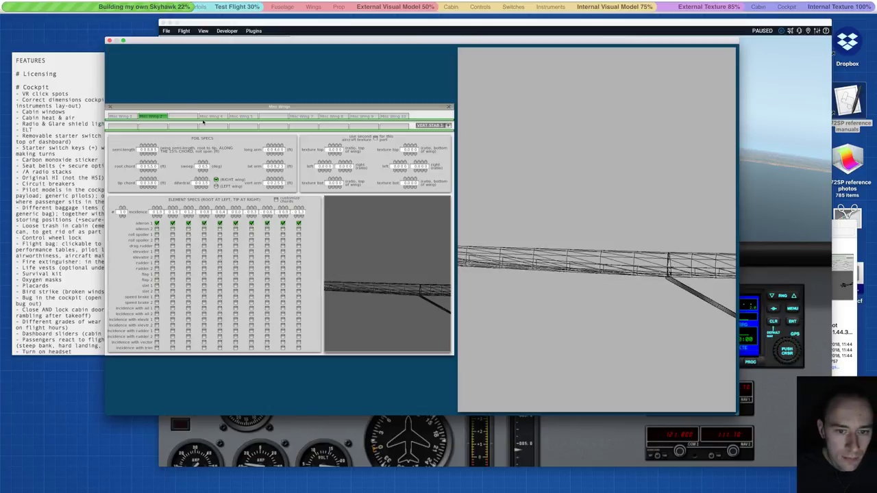
pyautogui.click(365, 116)
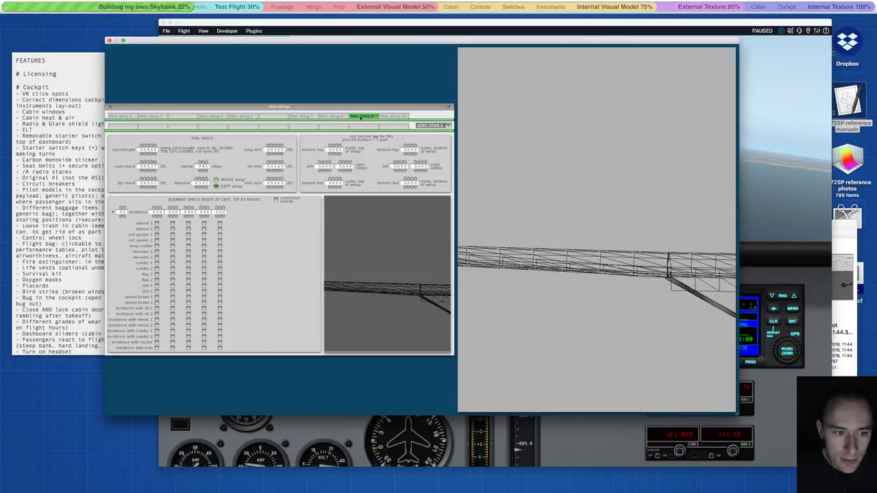
pyautogui.click(391, 117)
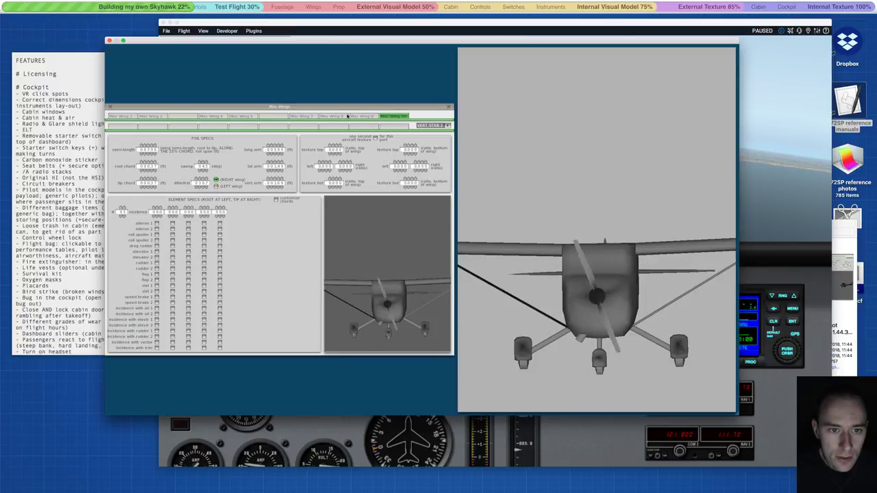
pyautogui.click(333, 116)
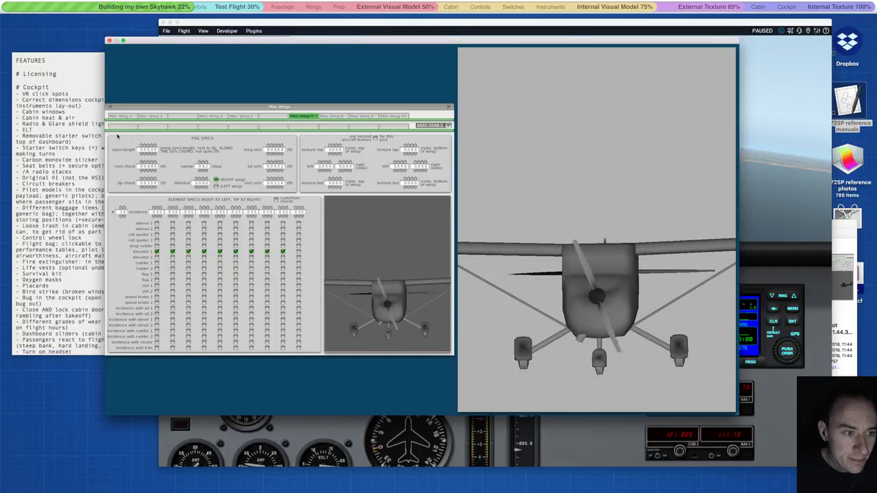
# Capture the foil specs of Misc Wing 7 and place the image beside Plane Maker to compare with Misc Wing 8.
pyautogui.hotkey('ctrl', 'shift', '4')
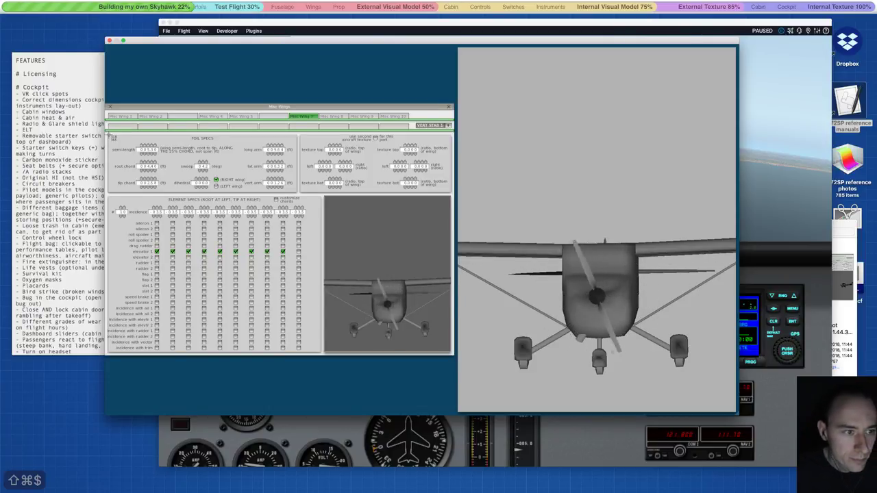
pyautogui.moveTo(109, 134); pyautogui.dragTo(309, 201)
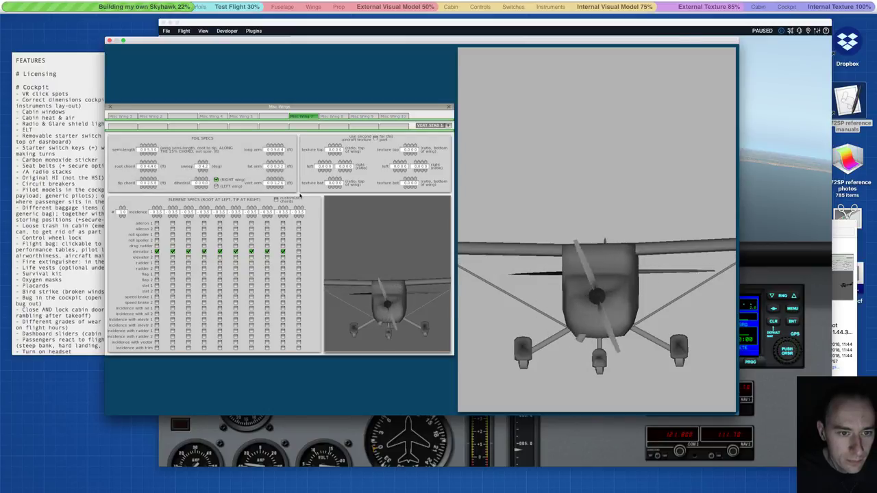
pyautogui.doubleClick(864, 342)
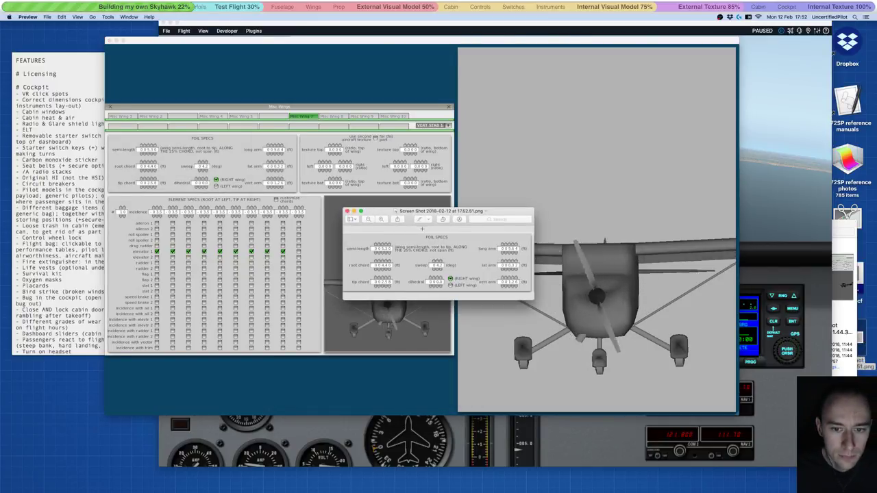
pyautogui.moveTo(462, 213); pyautogui.dragTo(133, 97)
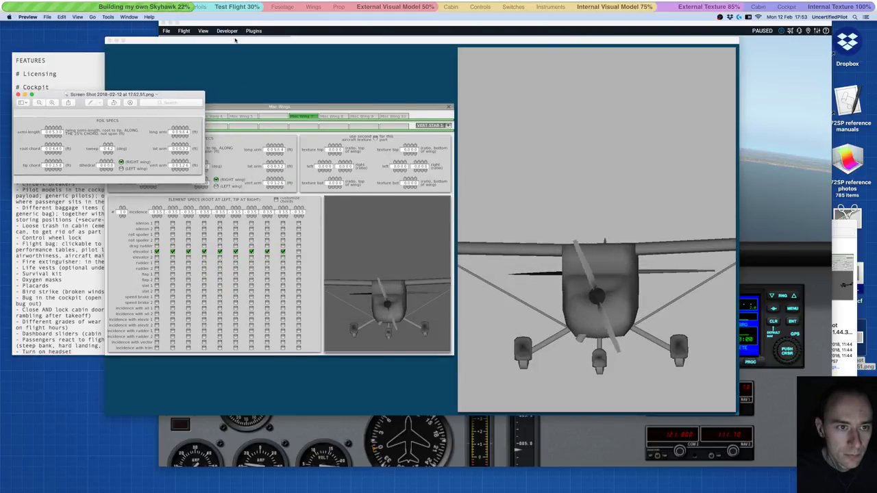
pyautogui.moveTo(235, 41); pyautogui.dragTo(357, 51)
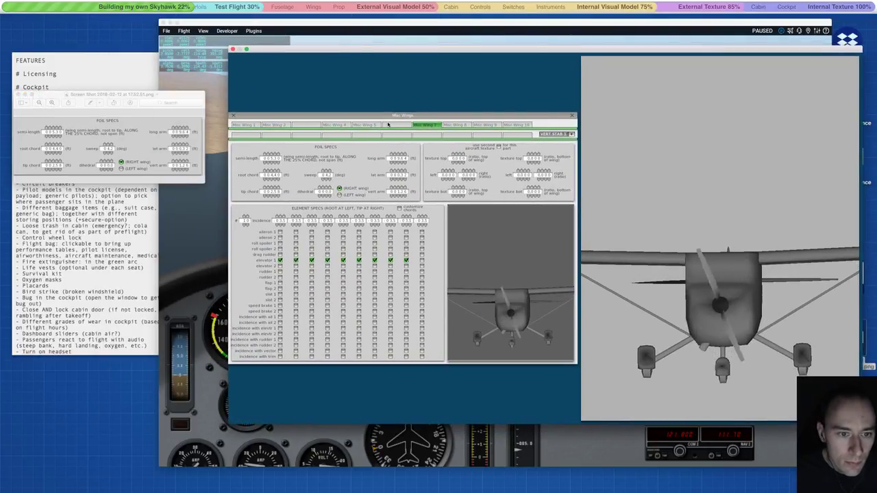
pyautogui.click(455, 125)
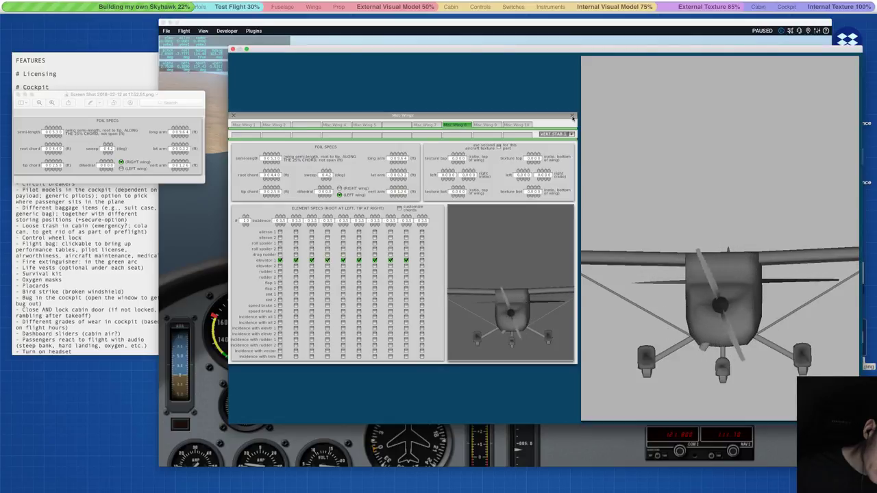
# Close the misc wing specs and the comparison screenshot, and save the aircraft for reloading in X-Plane.
pyautogui.click(573, 117)
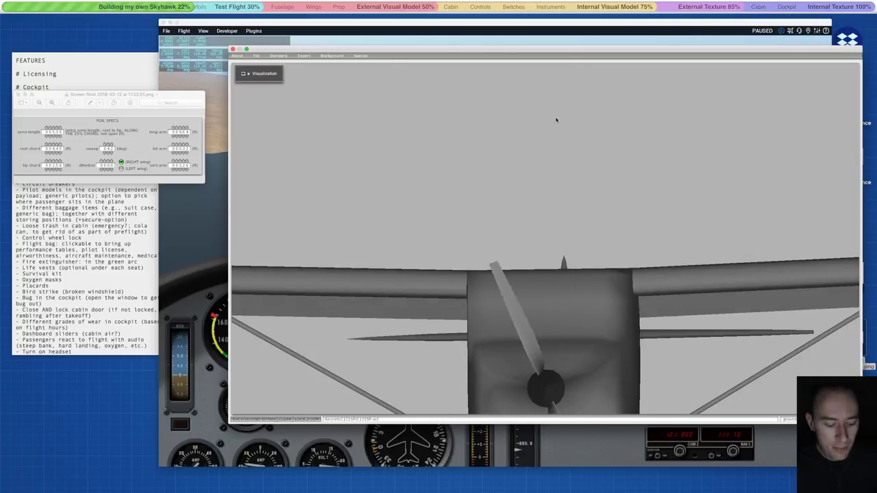
pyautogui.hotkey('ctrl', 's')
pyautogui.hotkey('ctrl', 's')
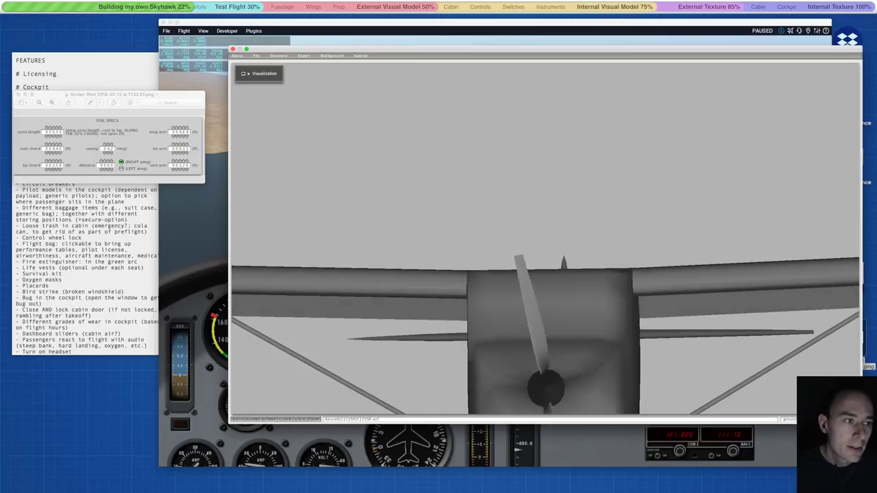
pyautogui.press('super+w')
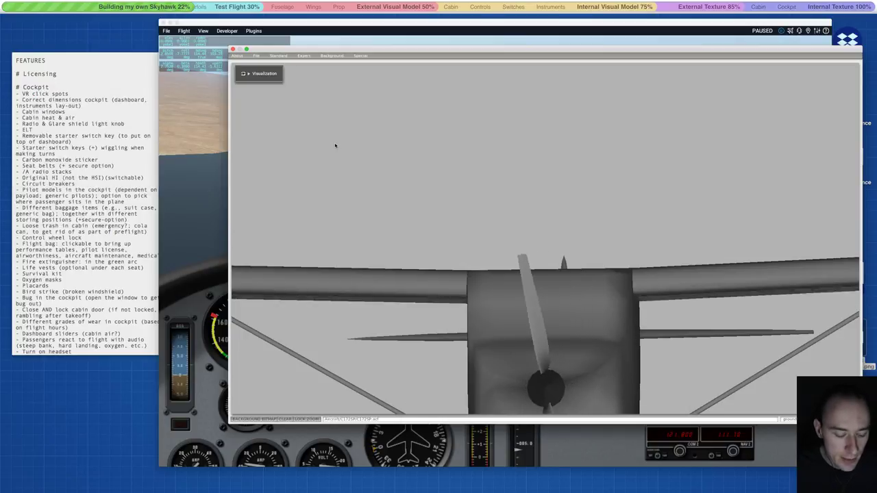
pyautogui.hotkey('ctrl', 's')
pyautogui.click(238, 42)
pyautogui.click(227, 31)
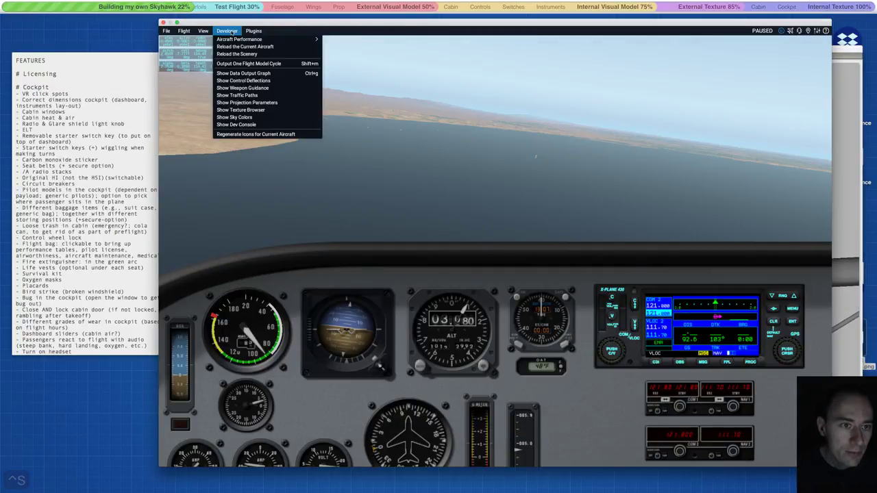
pyautogui.moveTo(234, 41)
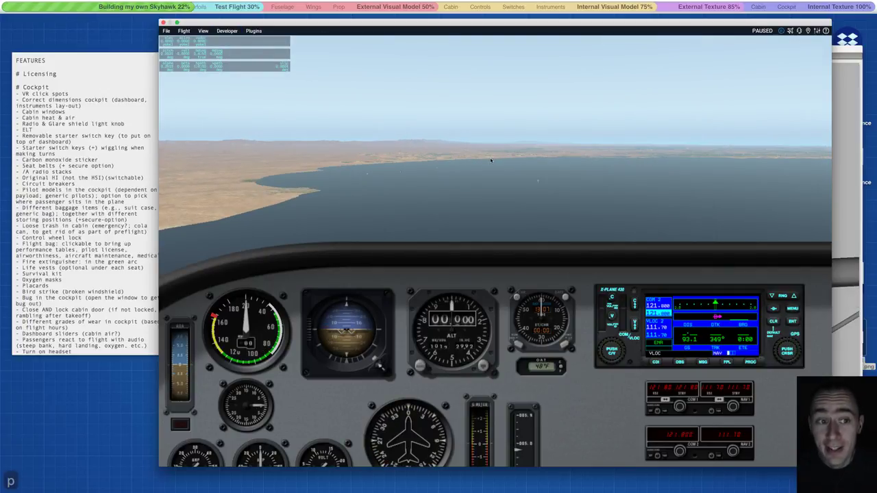
# Resume the test flight, check the lower instrument panel, and magnify the roll readout to watch the bank drift hands-off.
pyautogui.press('p')
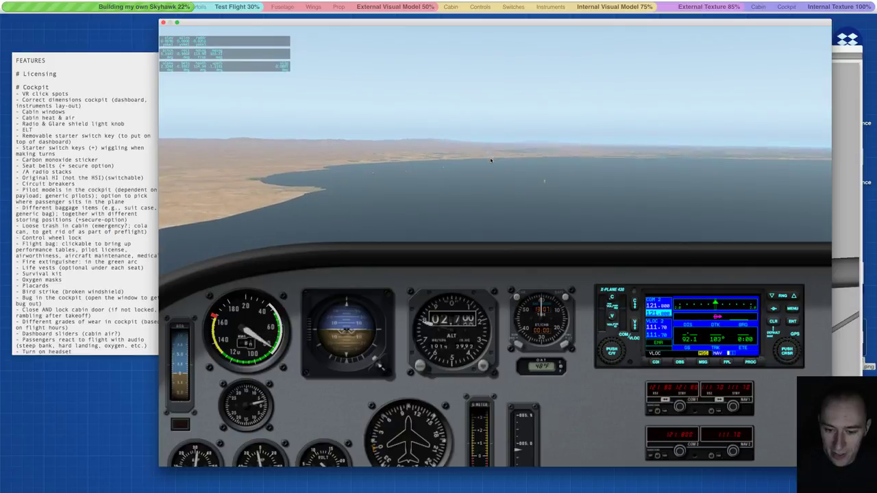
pyautogui.press('Down')
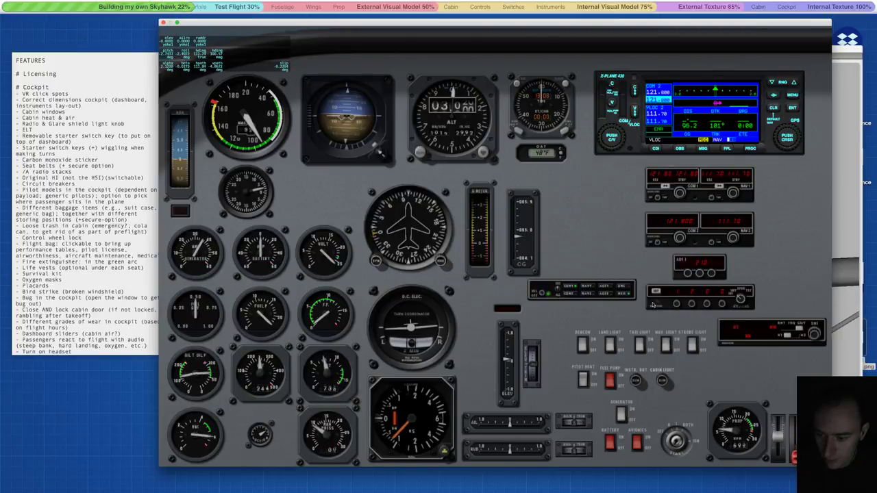
pyautogui.press('Up')
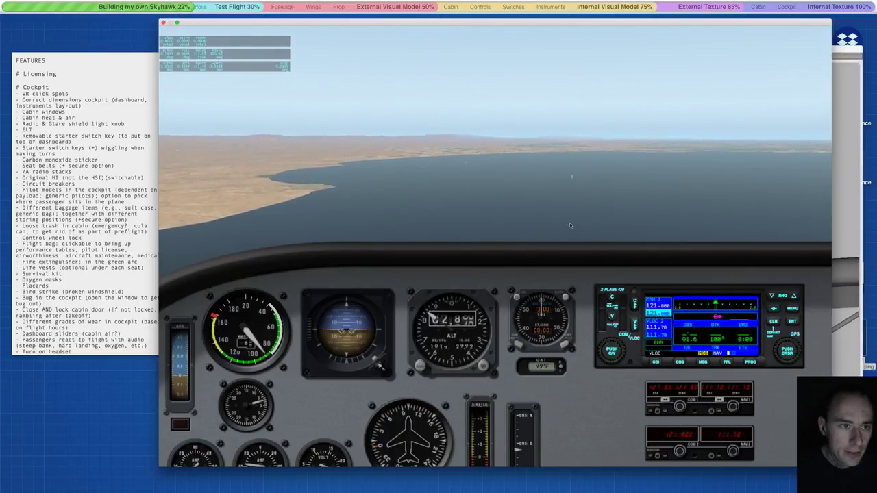
pyautogui.press('alt+super+8')
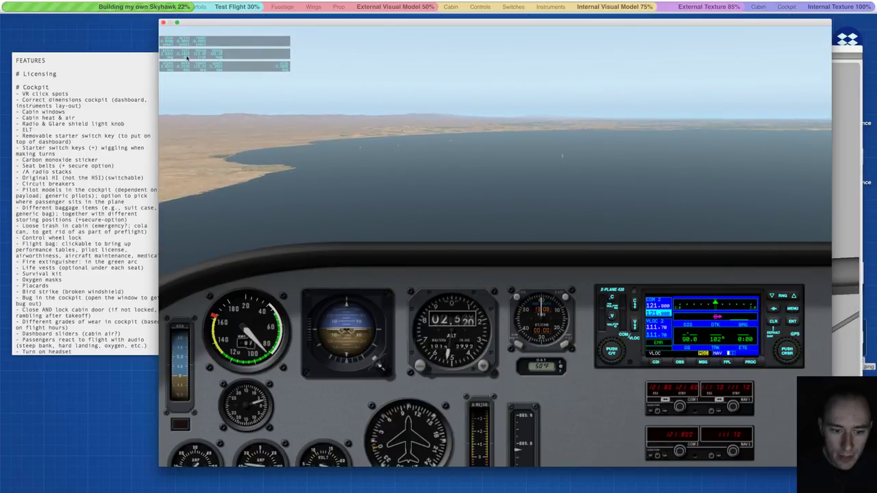
pyautogui.press('alt+super+8')
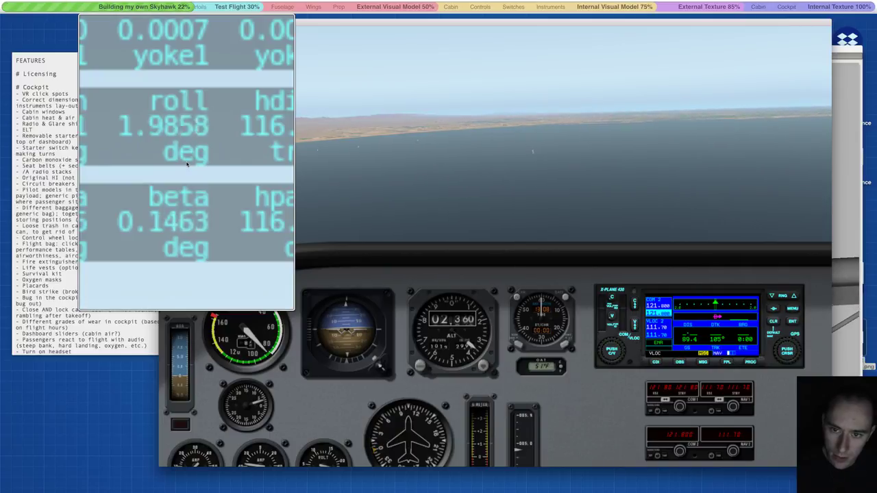
pyautogui.press('alt+super+8')
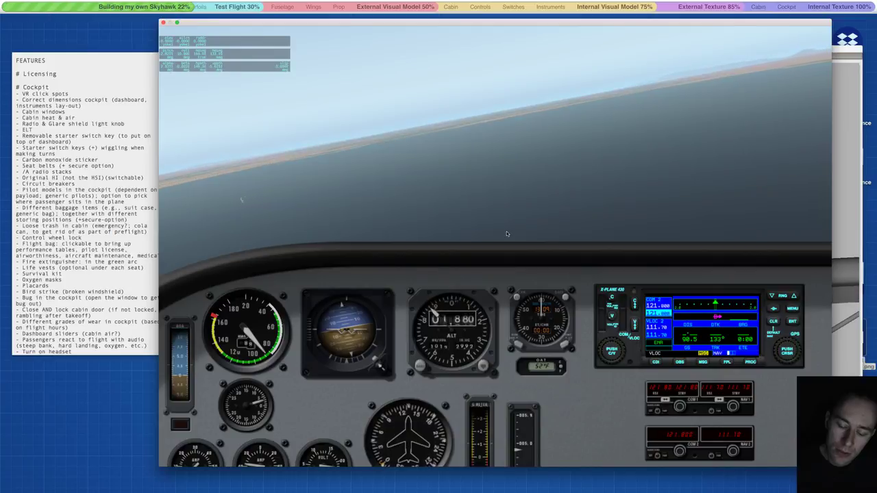
# Check the lower instrument panel in flight, operate the ignition switch, and return to the forward view.
pyautogui.press('Down')
pyautogui.press('Down')
pyautogui.press('Down')
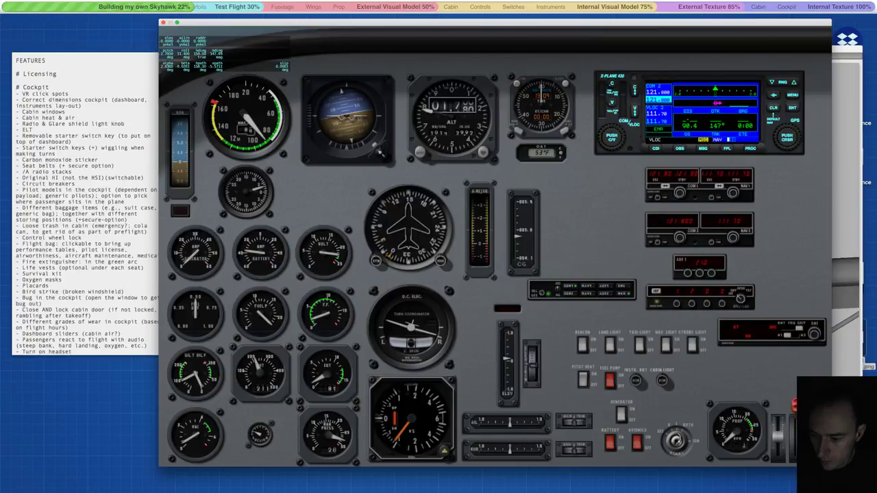
pyautogui.click(677, 440)
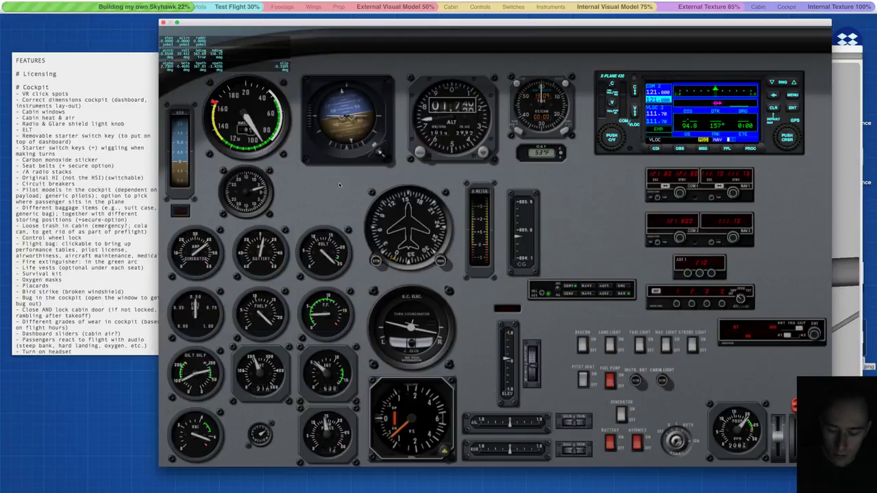
pyautogui.press('Up')
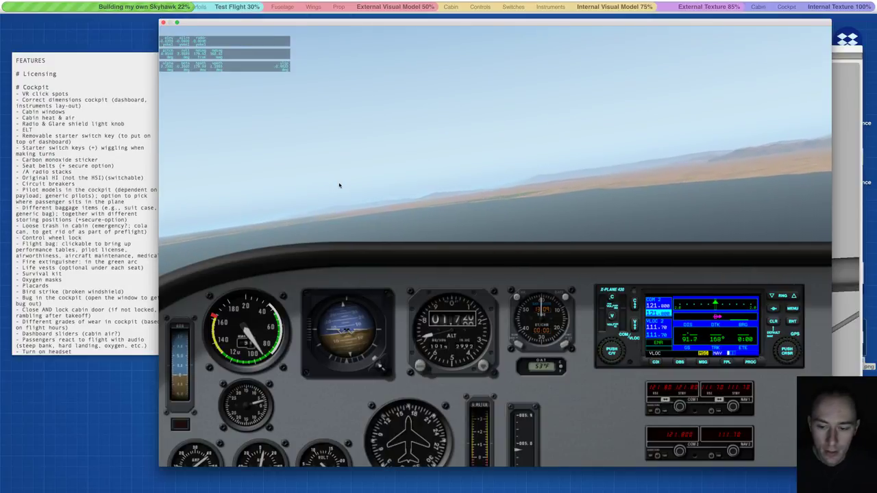
# Recheck the trim and engine gauges on the lower panel, look ahead again, and pause the flight.
pyautogui.press('Down')
pyautogui.press('Down')
pyautogui.press('Down')
pyautogui.press('Down')
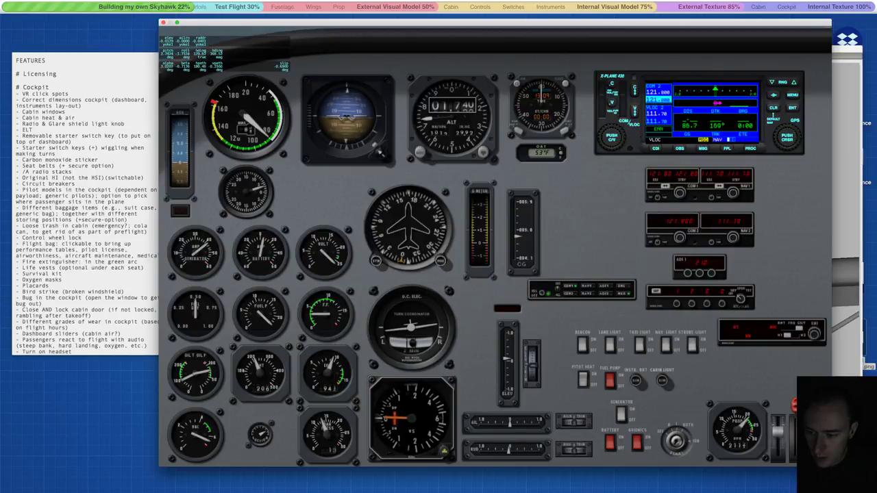
pyautogui.press('Up')
pyautogui.press('Up')
pyautogui.press('Up')
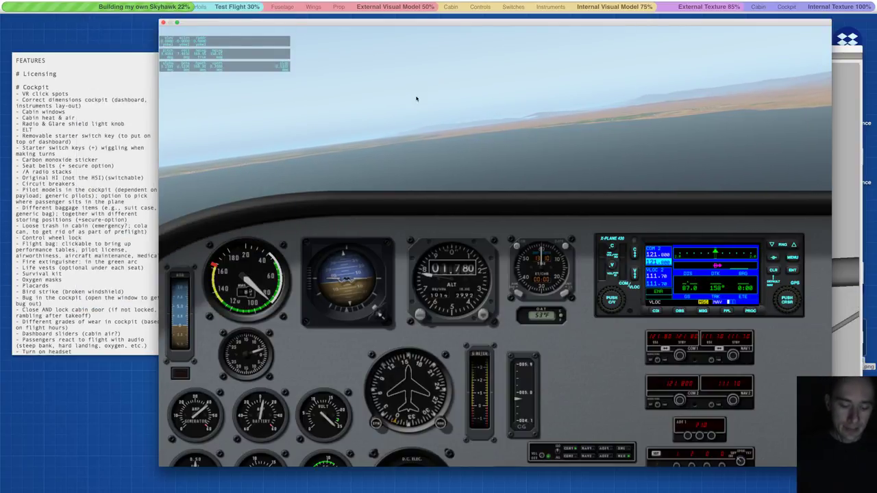
pyautogui.press('p')
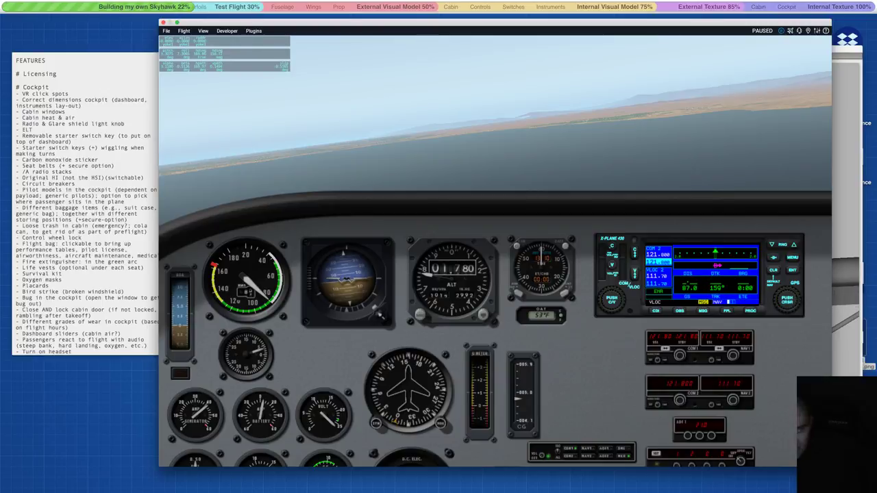
# Switch to Plane Maker and open the Laminar Research aircraft file Cessna_172SP.acf.
pyautogui.click(844, 210)
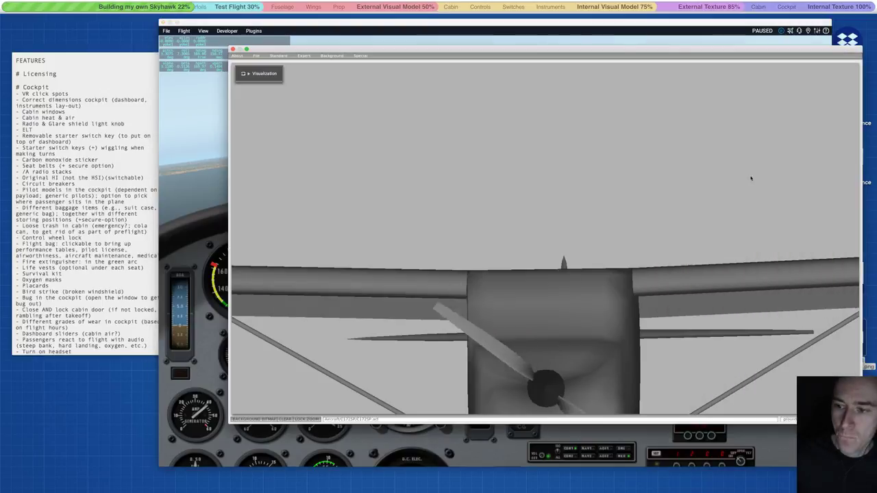
pyautogui.click(255, 56)
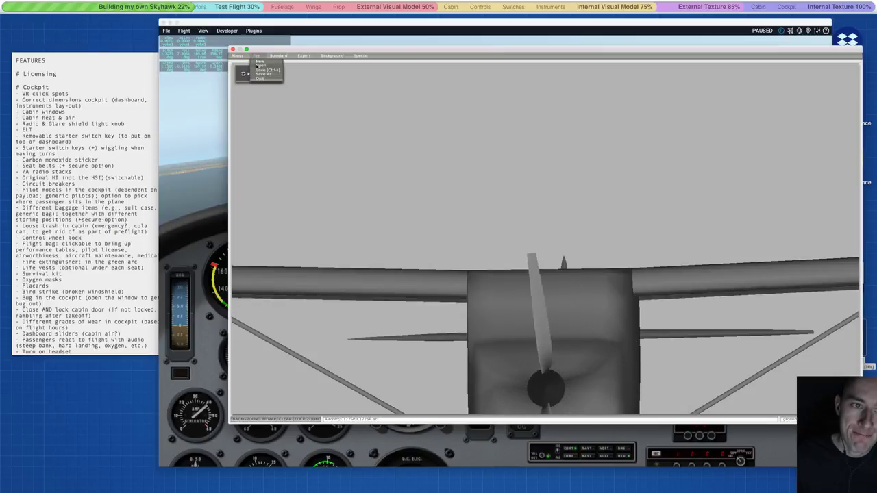
pyautogui.click(258, 65)
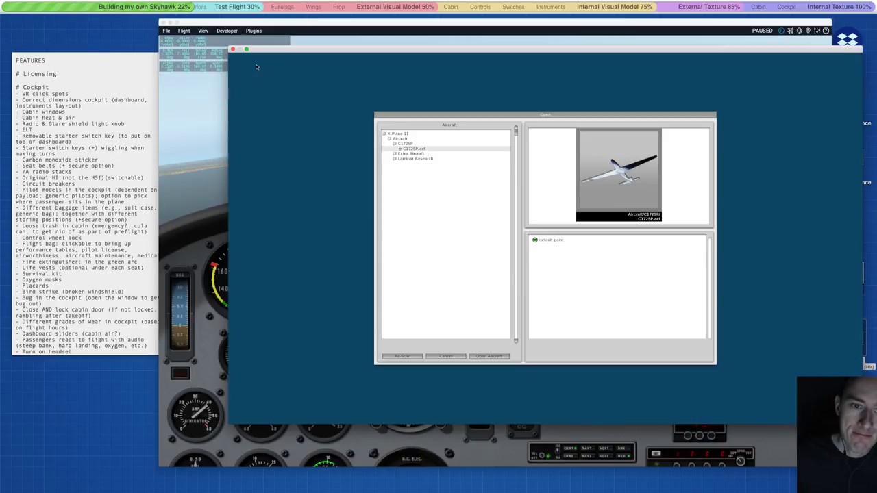
pyautogui.click(406, 159)
pyautogui.click(414, 185)
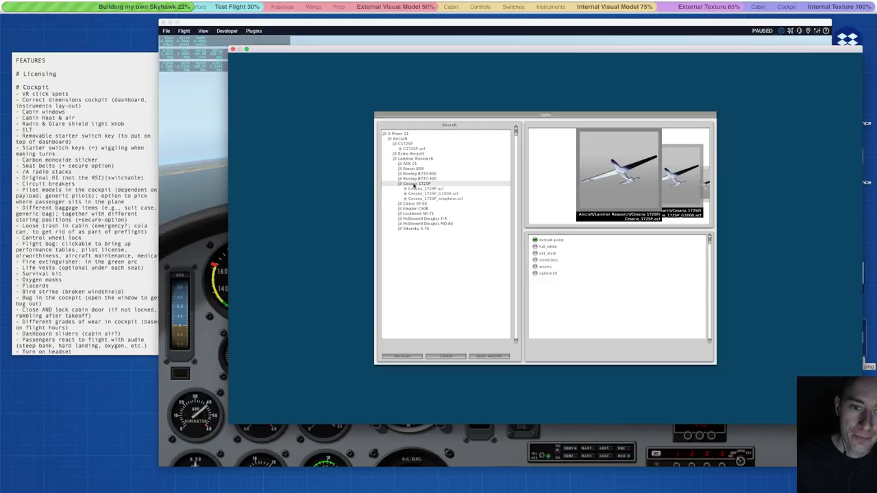
pyautogui.click(425, 189)
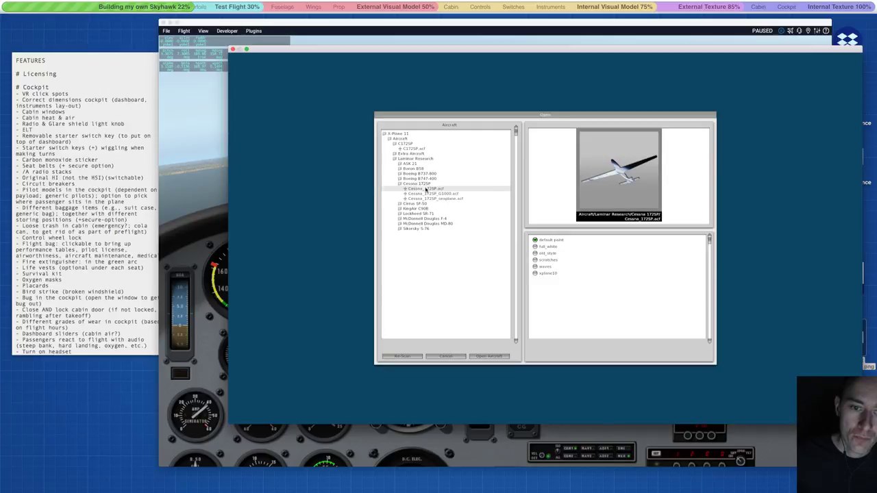
pyautogui.click(487, 357)
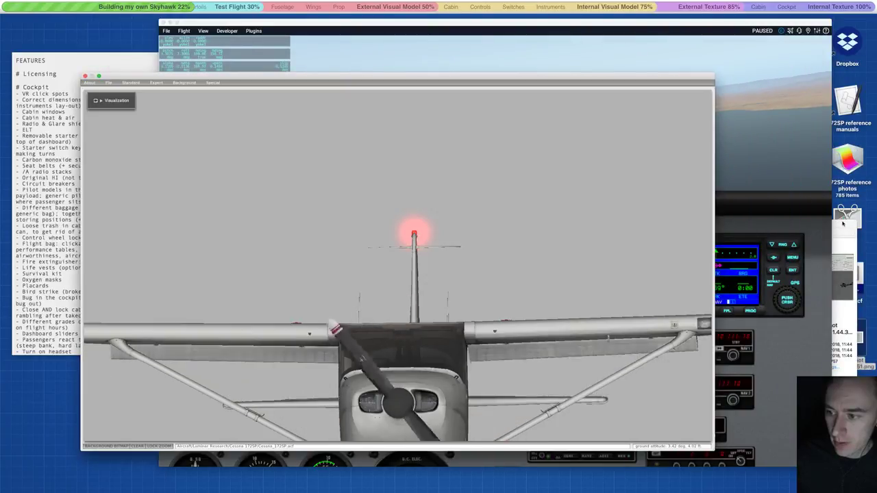
# Switch to Finder, go to the X-Plane 11 folder, close the preview, and place the window beside the desktop backup file.
pyautogui.click(841, 223)
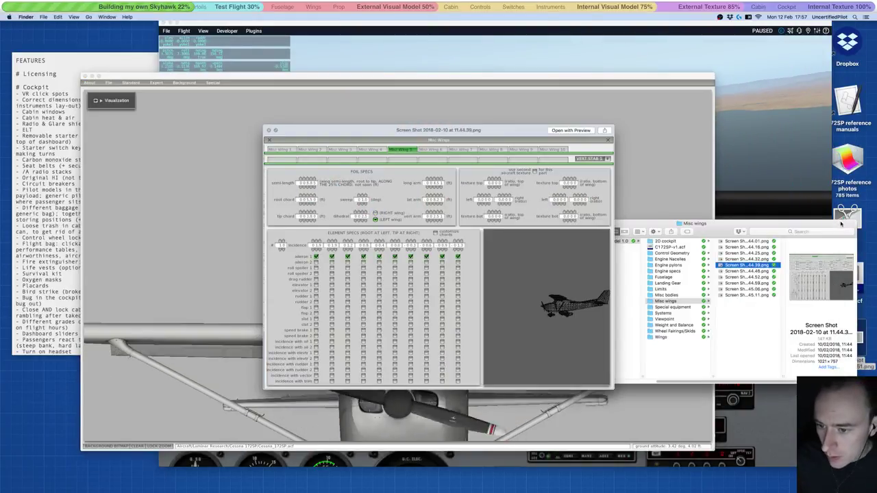
pyautogui.moveTo(621, 226); pyautogui.dragTo(684, 224)
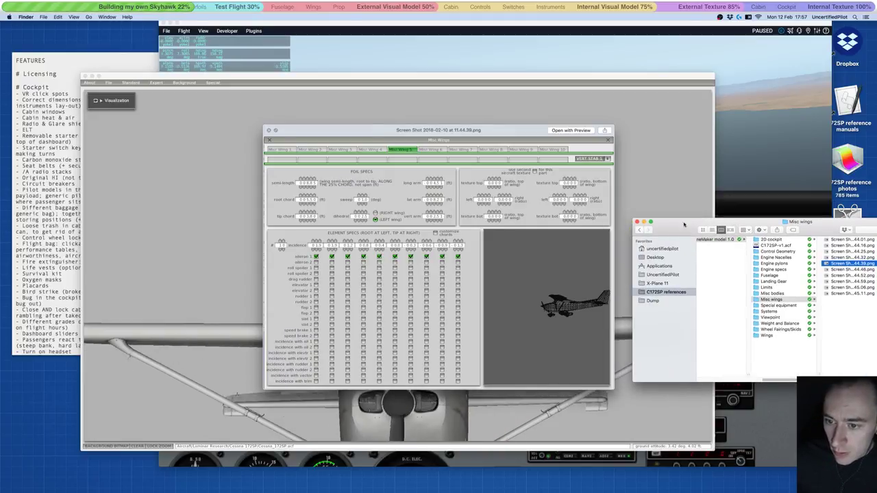
pyautogui.click(657, 284)
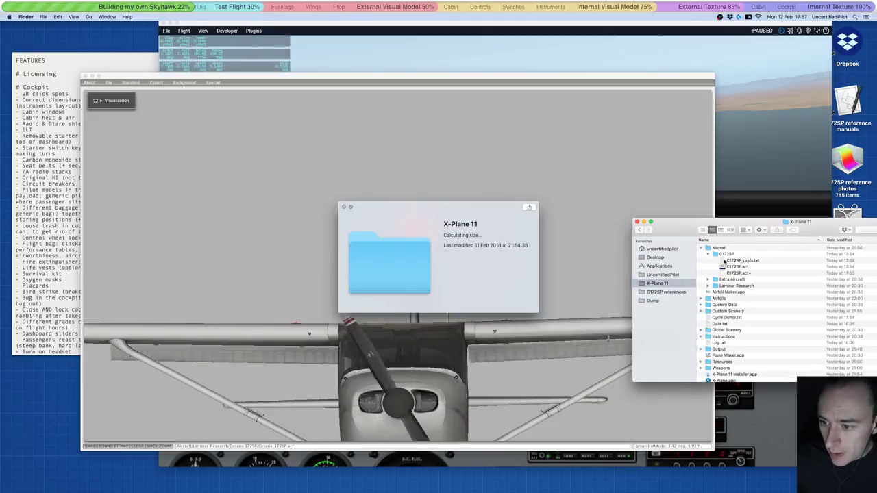
pyautogui.click(344, 207)
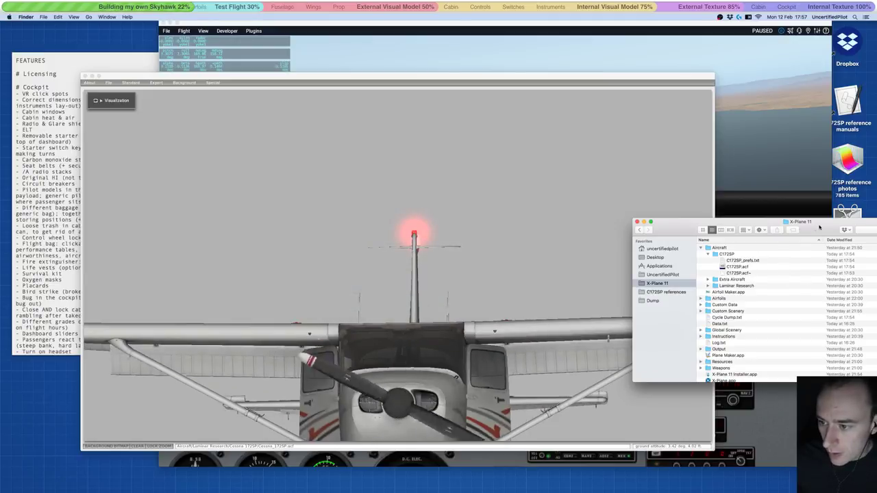
pyautogui.moveTo(820, 227); pyautogui.dragTo(691, 311)
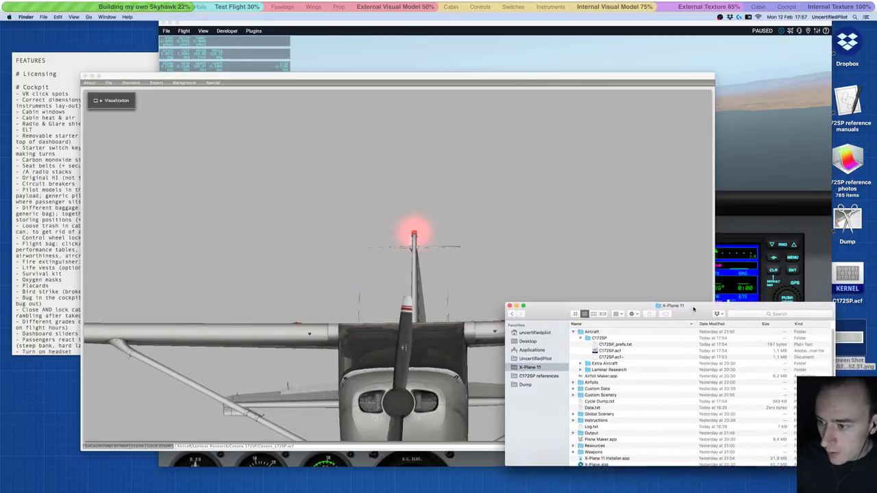
# Copy C172SP.acf from the desktop into the Aircraft/C172SP folder, replacing the existing aircraft file.
pyautogui.click(857, 277)
pyautogui.press('super+c')
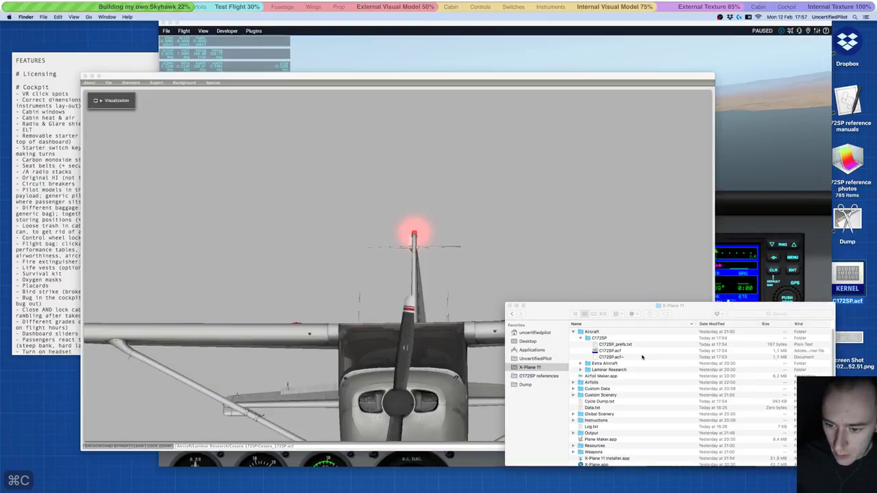
pyautogui.click(598, 337)
pyautogui.click(598, 338)
pyautogui.press('super+v')
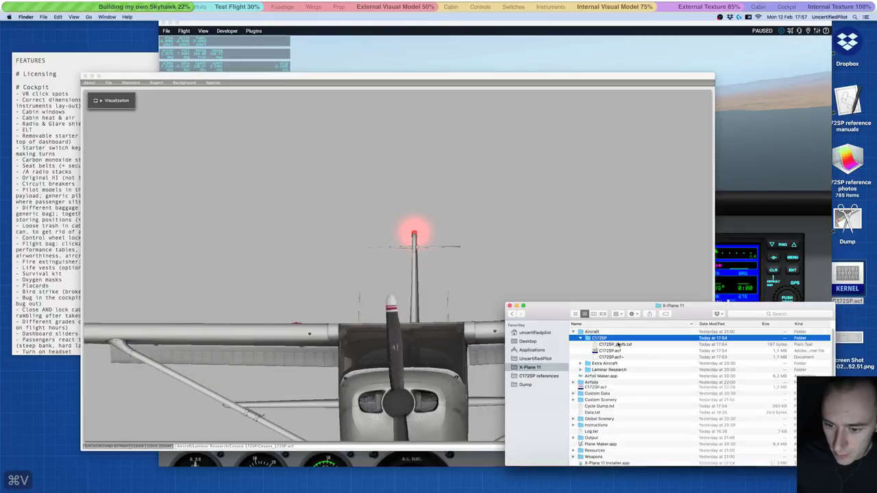
pyautogui.moveTo(599, 389); pyautogui.dragTo(600, 338)
pyautogui.click(487, 162)
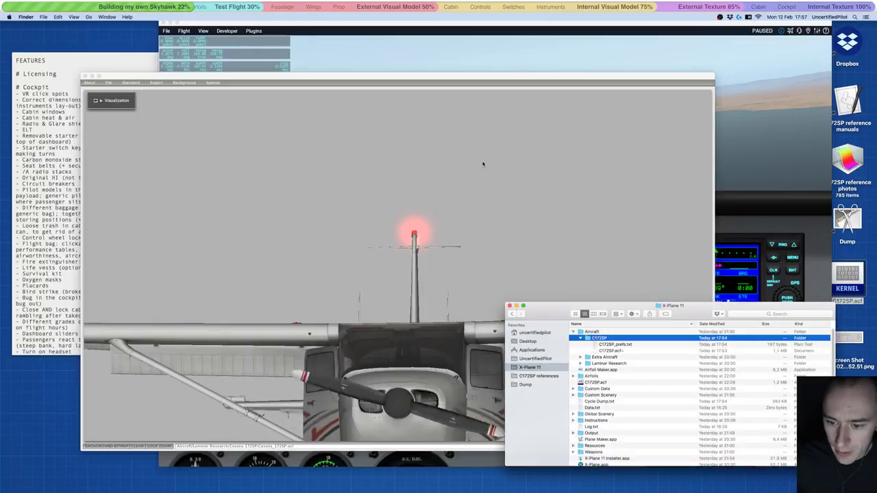
# Return to Plane Maker and open the restored aircraft file Aircraft/C172SP/C172SP.acf.
pyautogui.click(377, 55)
pyautogui.click(106, 157)
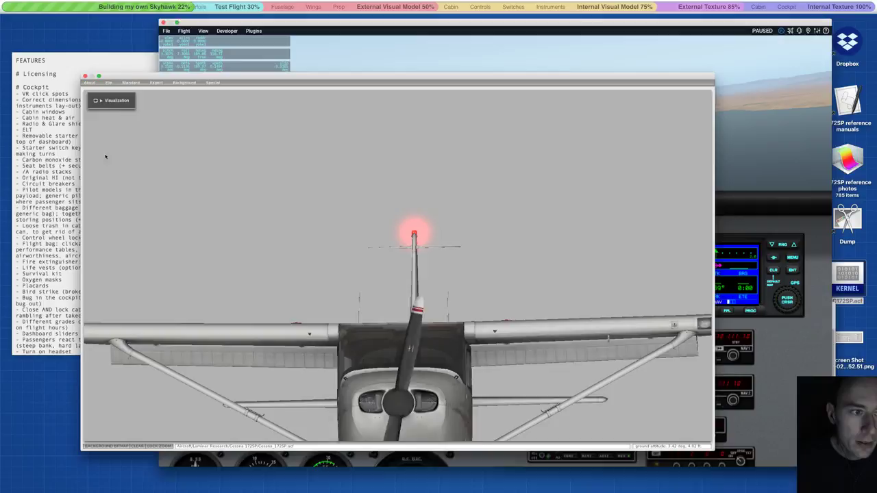
pyautogui.click(108, 82)
pyautogui.click(113, 97)
pyautogui.click(272, 176)
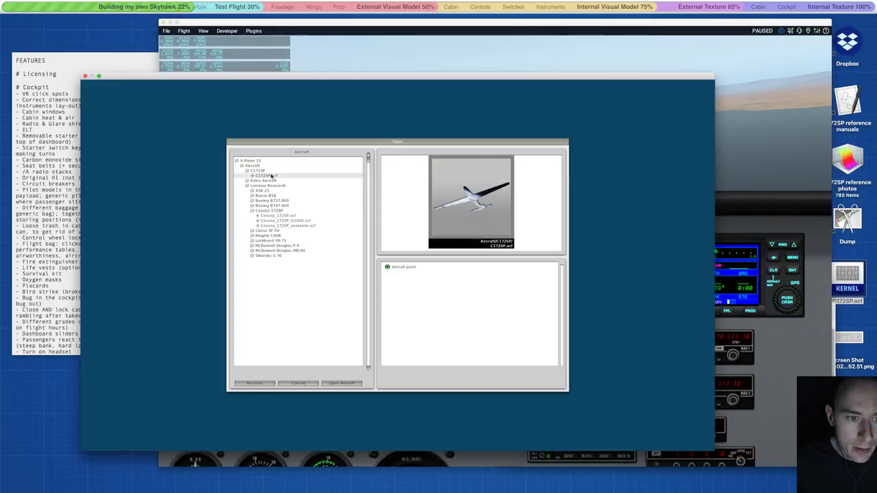
pyautogui.click(342, 383)
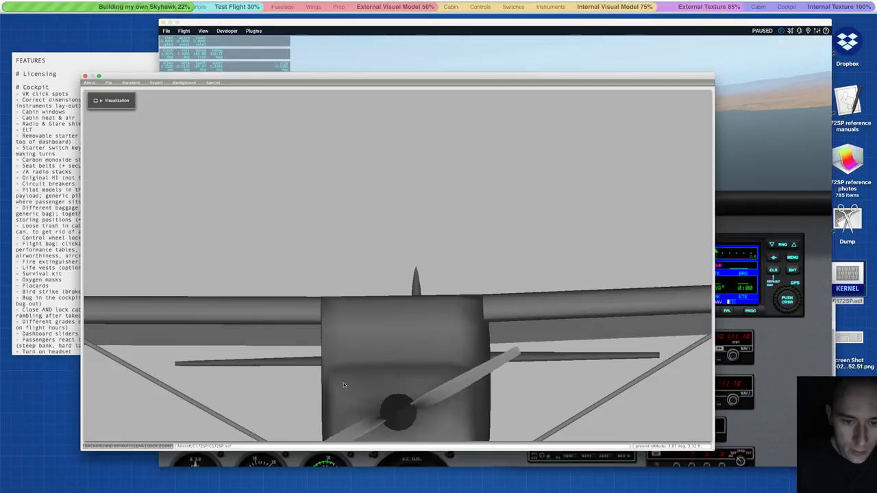
# Open the misc wing specs and reduce the semi-length of Misc Wing 3 to zero.
pyautogui.click(128, 82)
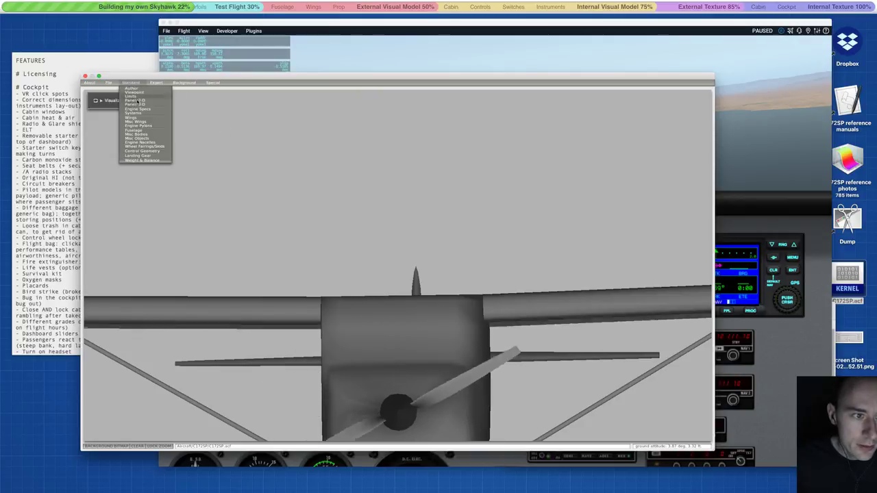
pyautogui.click(164, 155)
pyautogui.click(156, 151)
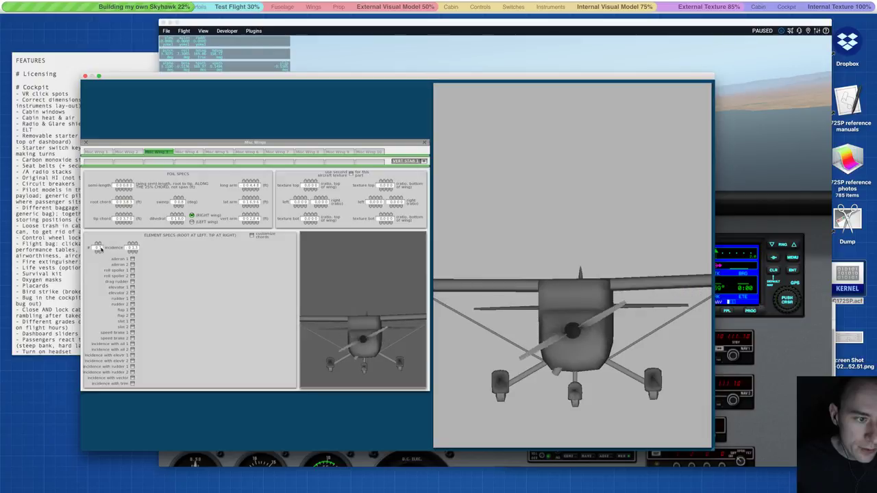
pyautogui.click(127, 190)
pyautogui.click(127, 190)
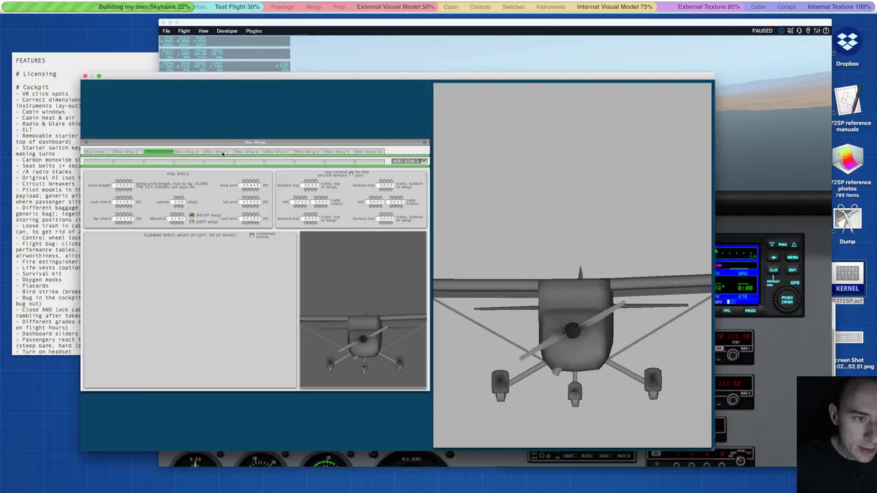
# Reduce the semi-length of Misc Wing 6 to zero and close the misc wing specs.
pyautogui.click(248, 152)
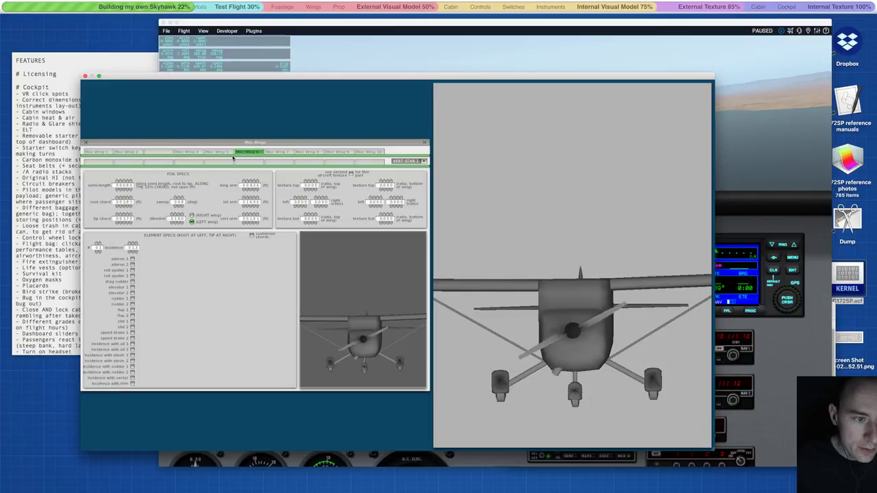
pyautogui.click(127, 190)
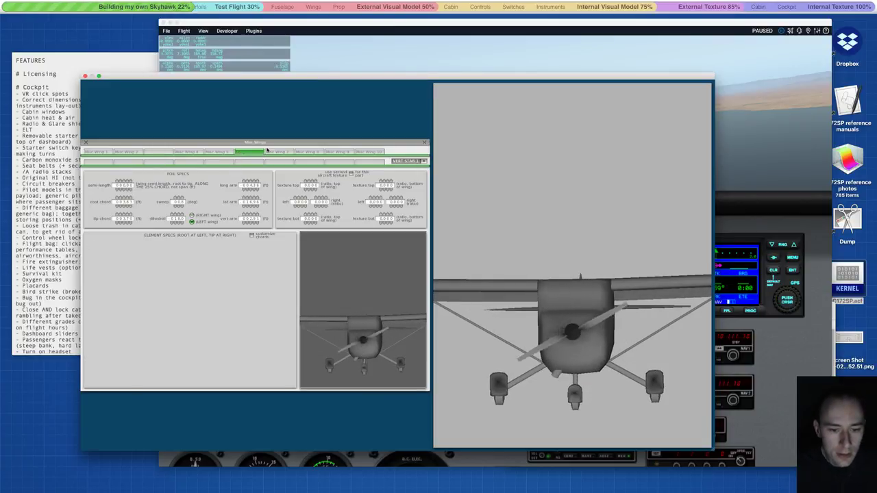
pyautogui.click(425, 143)
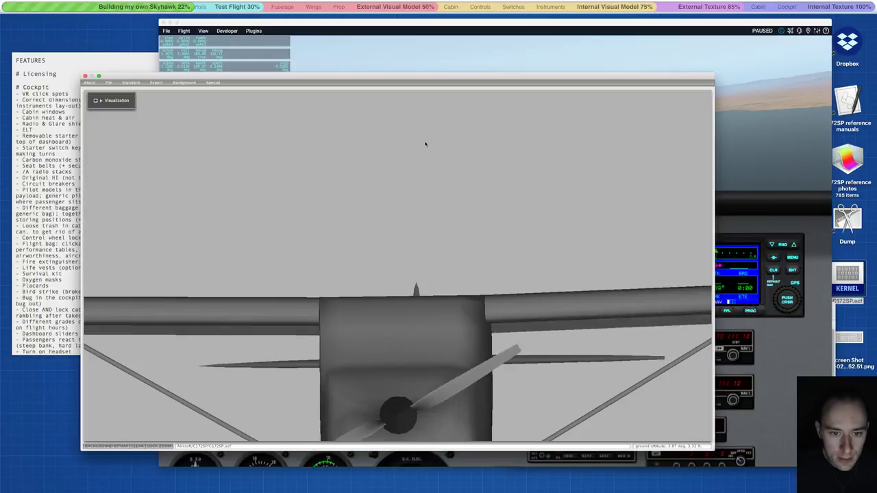
# Save the aircraft file, switch to X-Plane, reload the current aircraft and resume the flight.
pyautogui.hotkey('ctrl', 's')
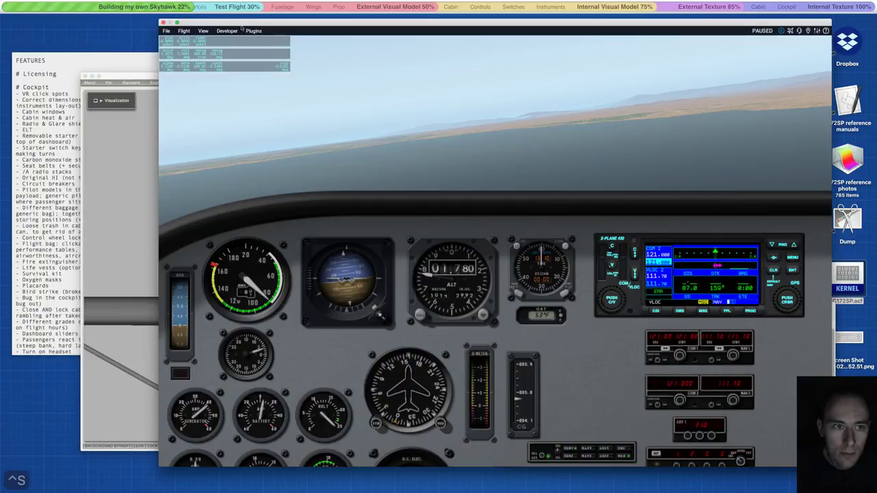
pyautogui.click(237, 30)
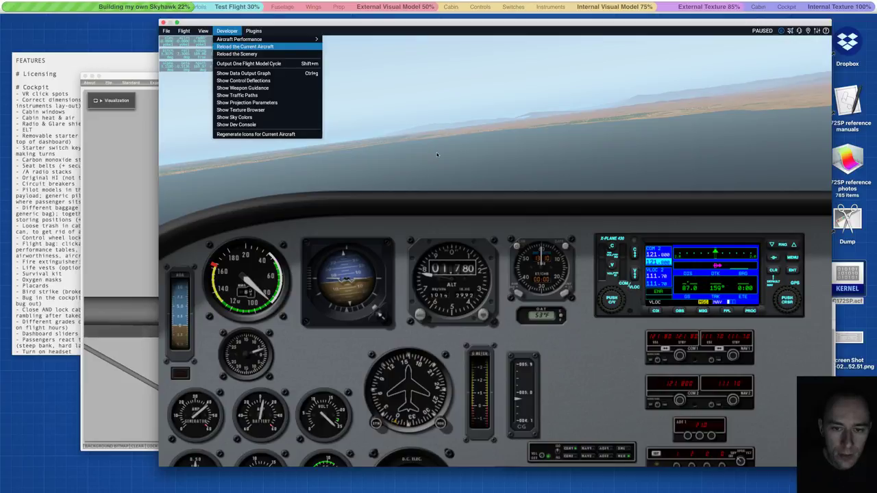
pyautogui.press('Return')
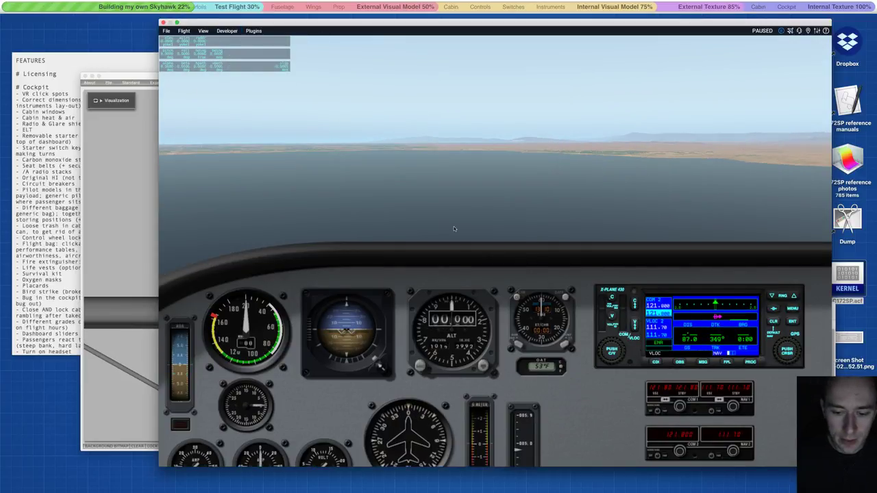
pyautogui.press('p')
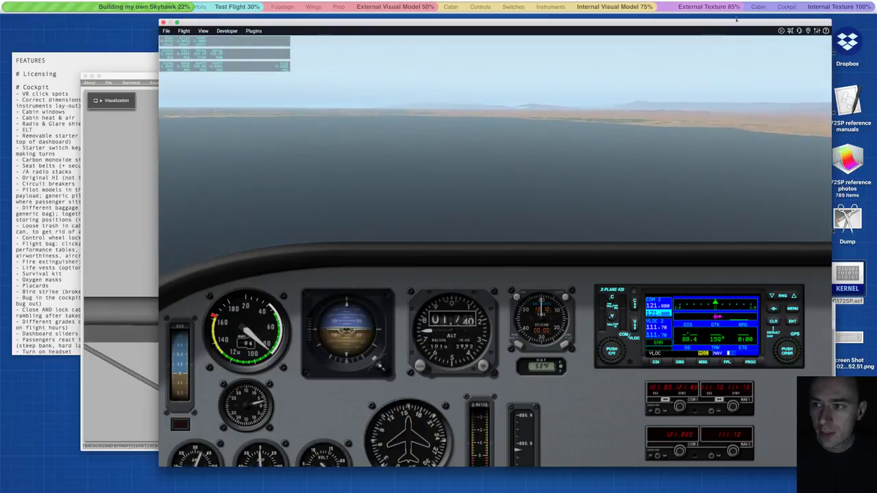
# Enable the cockpit display of Propeller RPM in the data output settings and close the settings.
pyautogui.click(817, 30)
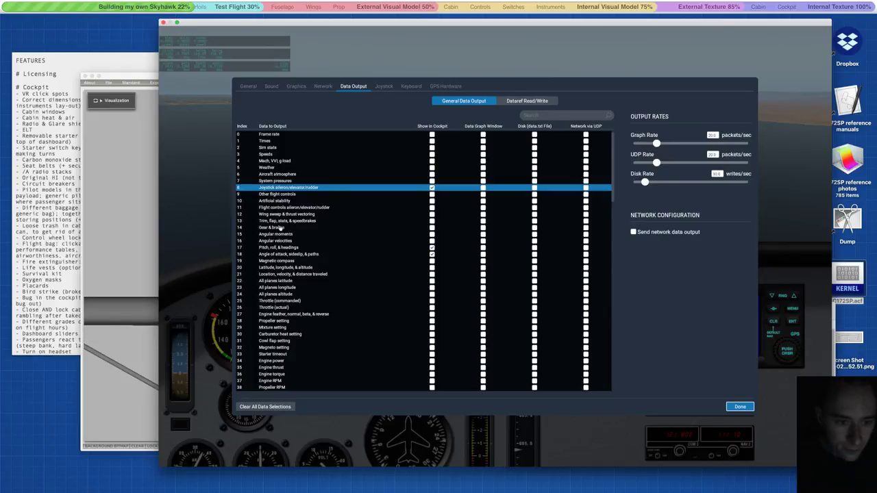
pyautogui.scroll(-5, 281, 228)
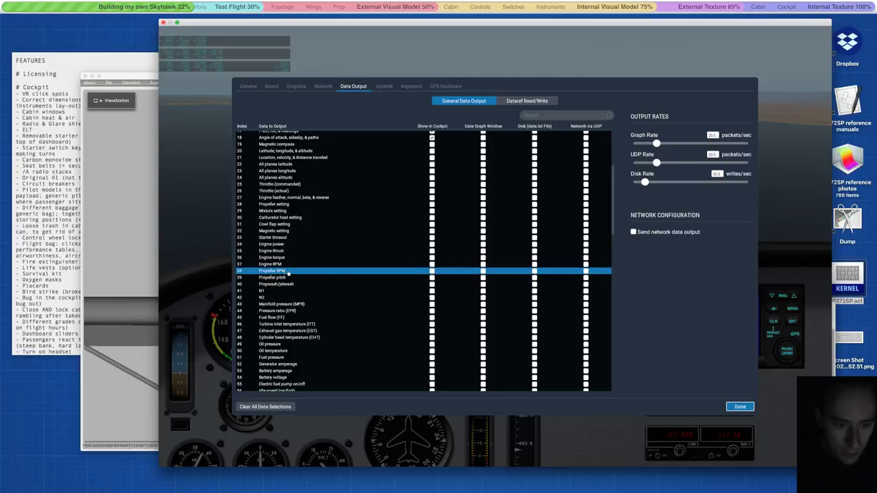
pyautogui.click(432, 271)
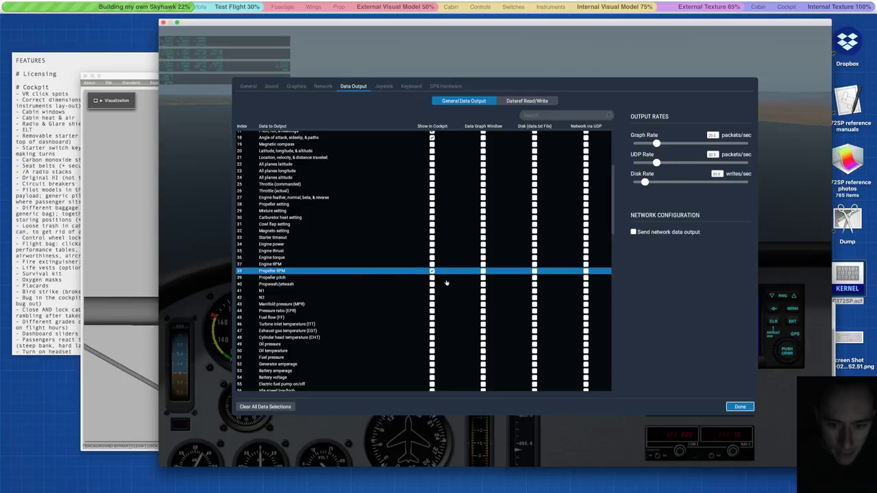
pyautogui.click(740, 407)
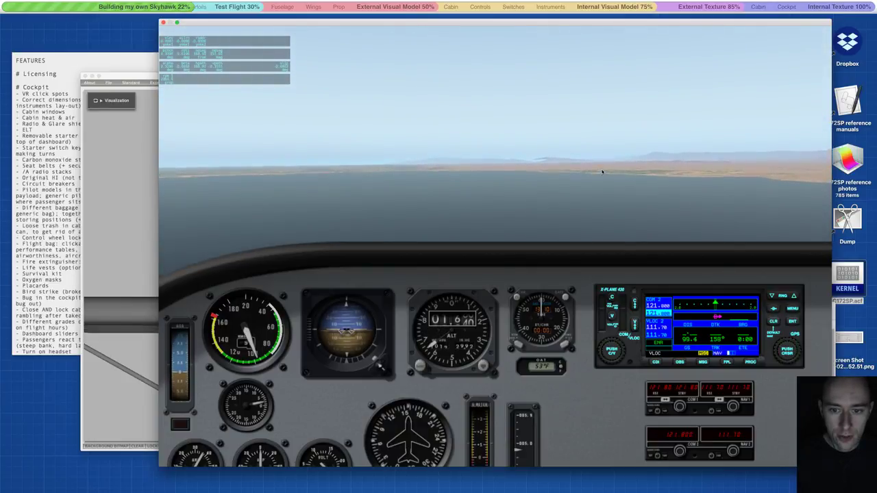
# Magnify the cockpit data output to read the propeller RPM and monitor the aircraft's roll during flight.
pyautogui.press('alt+super+8')
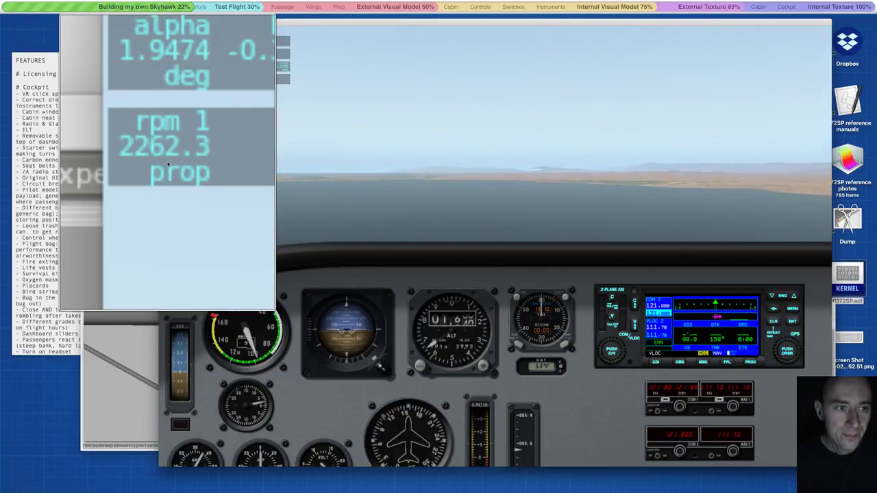
pyautogui.press('alt+super+8')
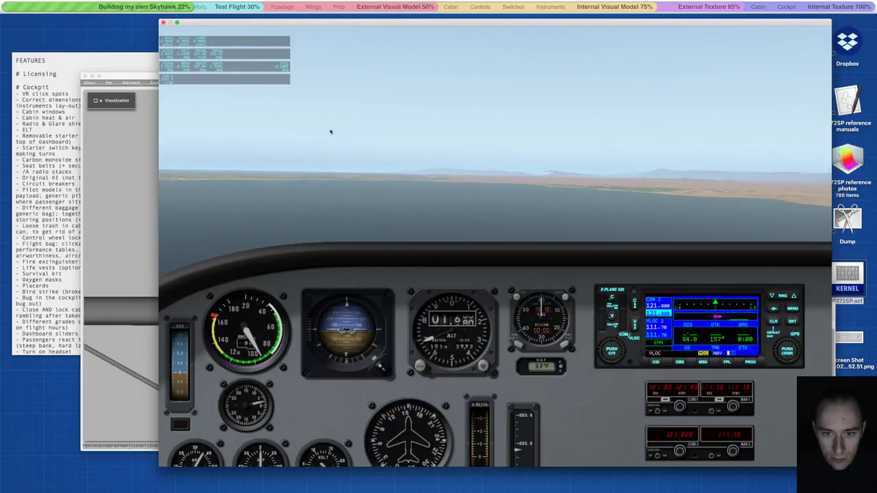
pyautogui.press('alt+super+8')
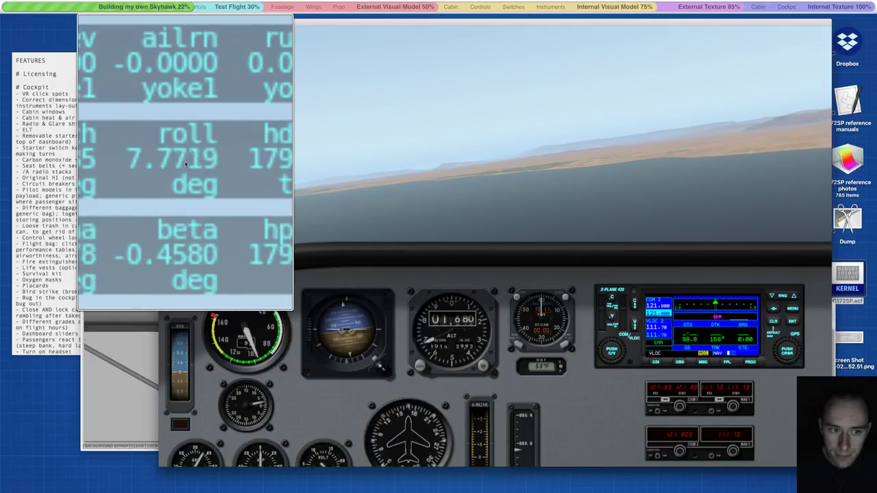
pyautogui.press('alt+super+8')
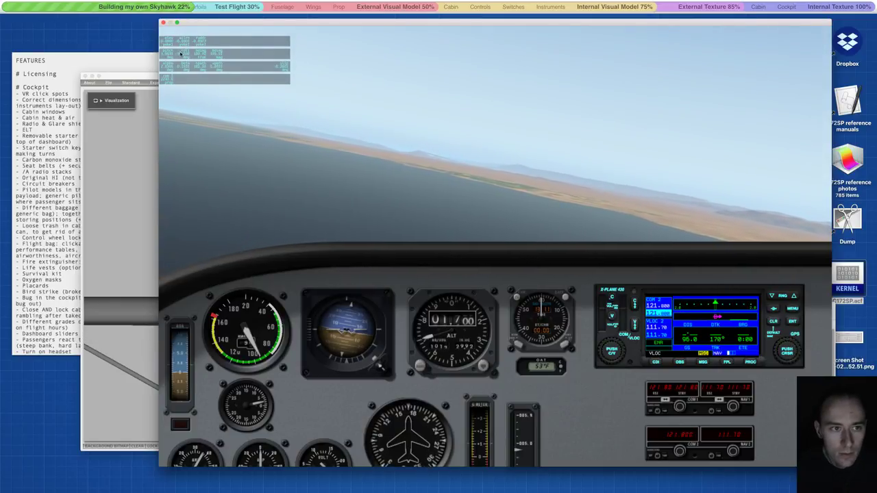
pyautogui.press('alt+super+8')
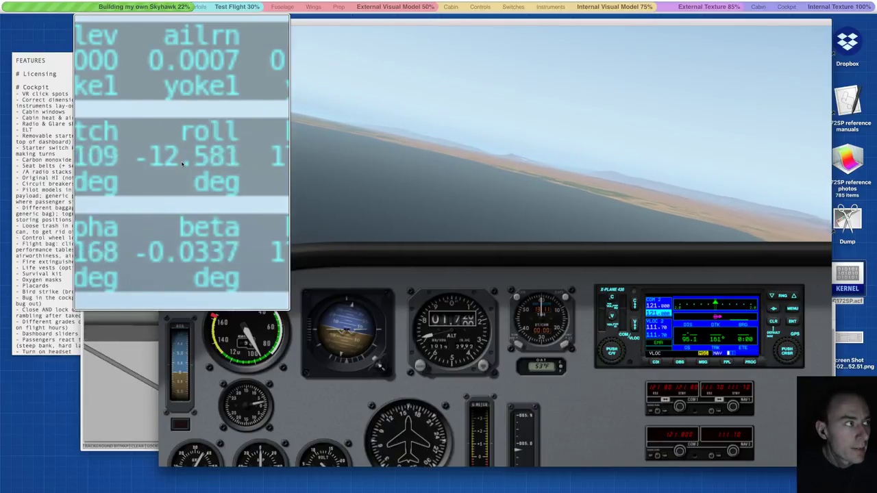
pyautogui.press('alt+super+8')
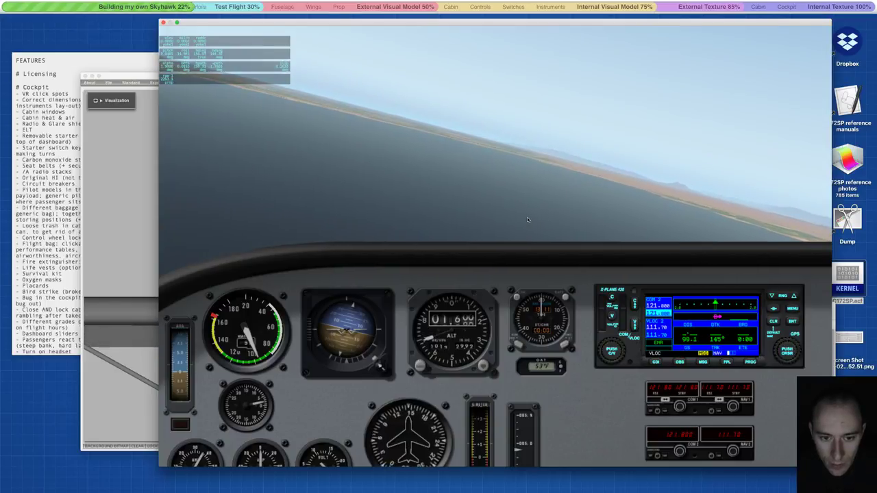
# Pause the flight, return to Plane Maker and open the misc wing specs.
pyautogui.press('p')
pyautogui.click(137, 159)
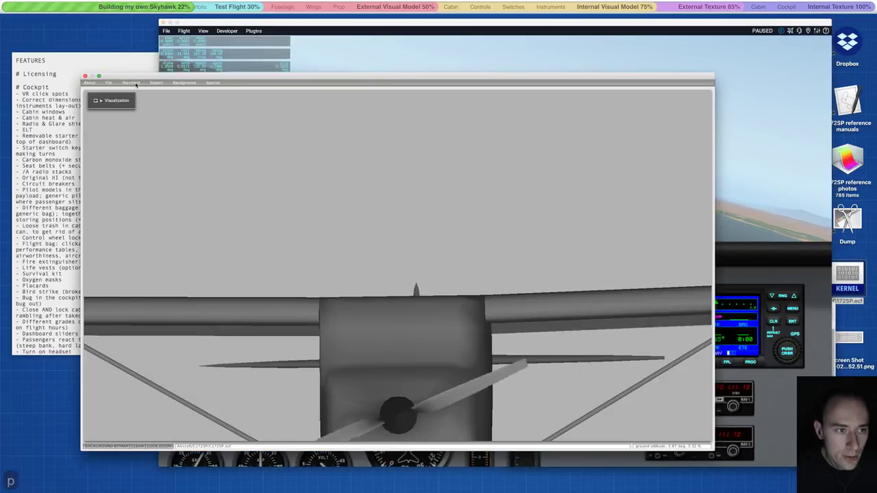
pyautogui.click(130, 82)
pyautogui.click(135, 122)
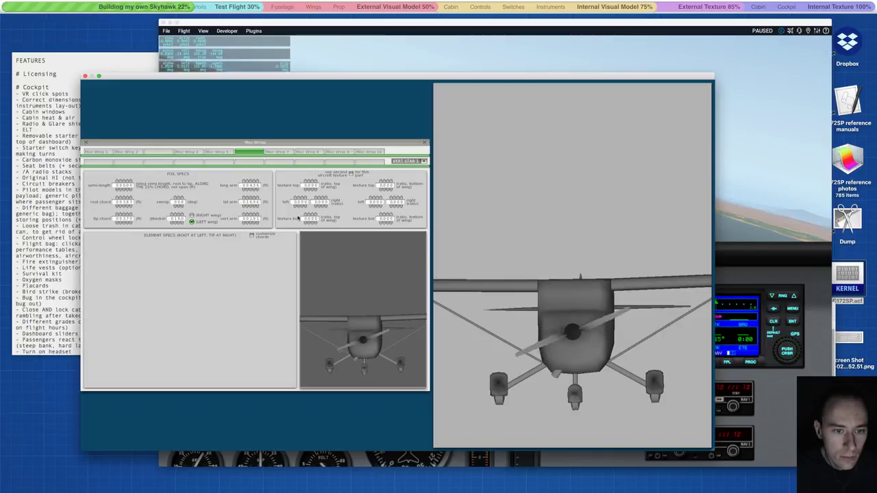
# Compare the foil specs and wing positions of Misc Wings 1, 2, 4 and 5.
pyautogui.click(130, 153)
pyautogui.click(102, 152)
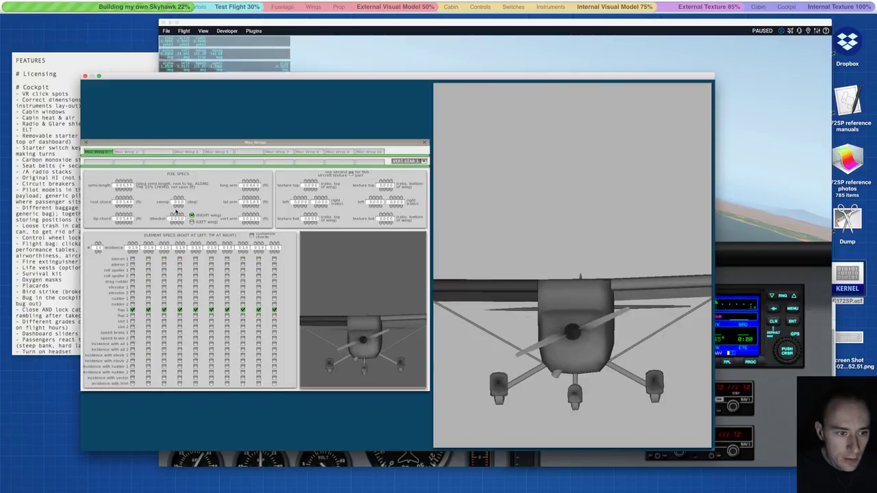
pyautogui.click(130, 153)
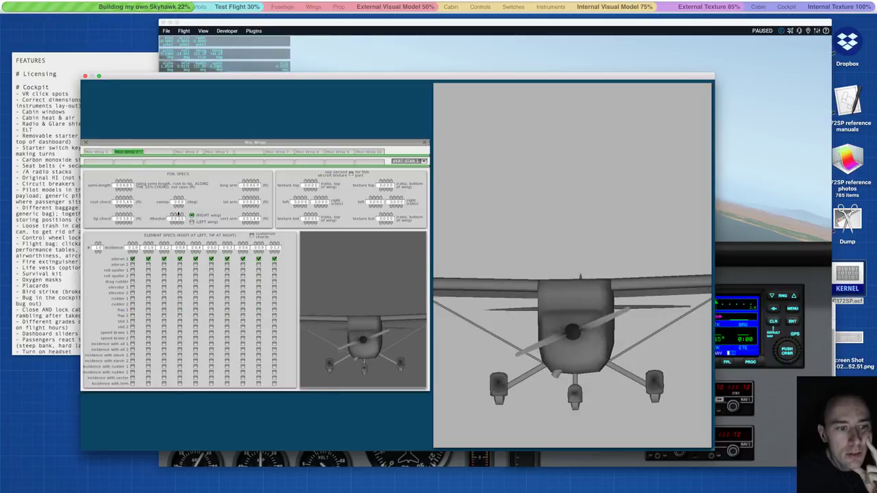
pyautogui.click(186, 153)
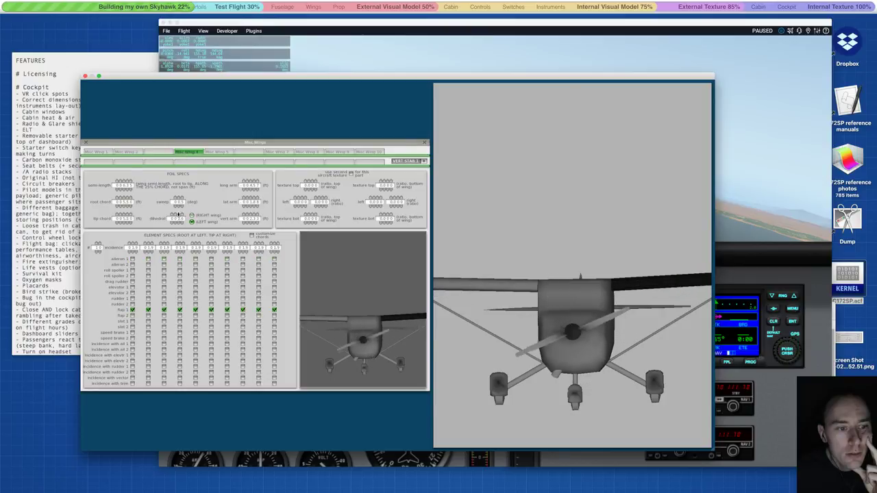
pyautogui.click(216, 152)
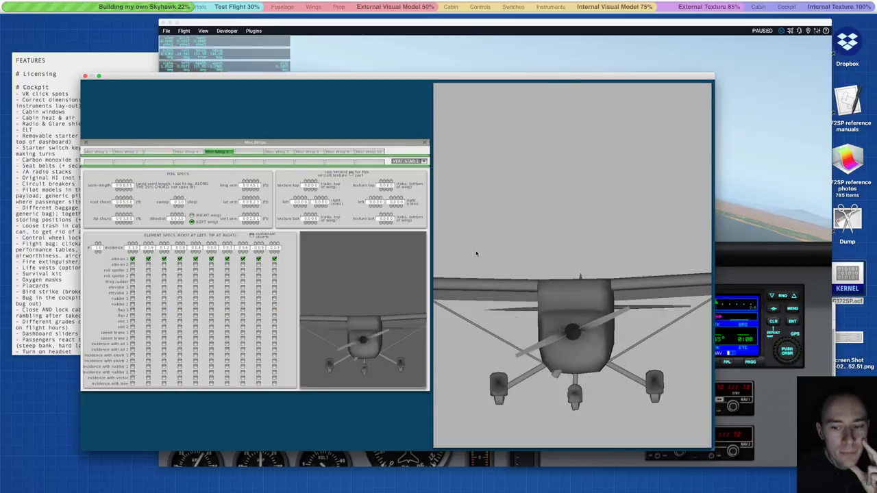
pyautogui.press('Right')
pyautogui.press('Right')
pyautogui.press('Right')
pyautogui.press('Right')
pyautogui.press('Right')
pyautogui.press('Right')
pyautogui.press('Right')
pyautogui.press('Right')
pyautogui.press('Right')
pyautogui.press('Right')
pyautogui.press('Right')
pyautogui.press('Right')
pyautogui.press('Right')
pyautogui.press('Right')
pyautogui.press('Right')
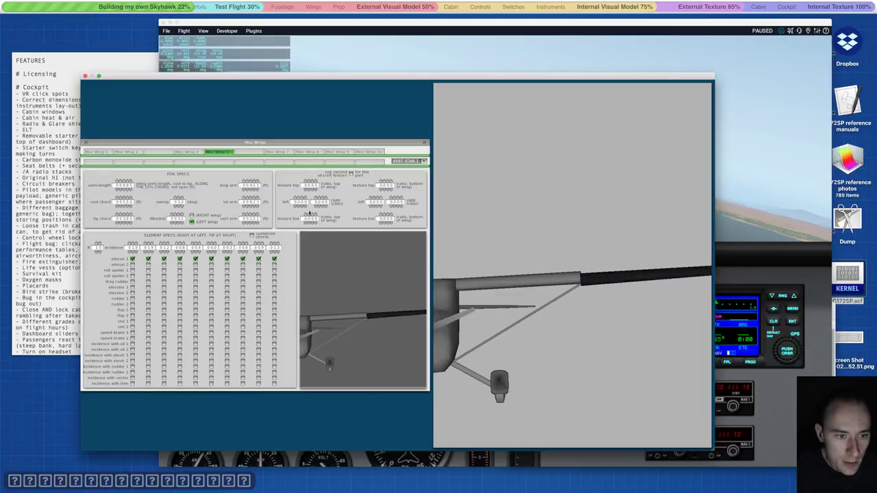
pyautogui.press('Right')
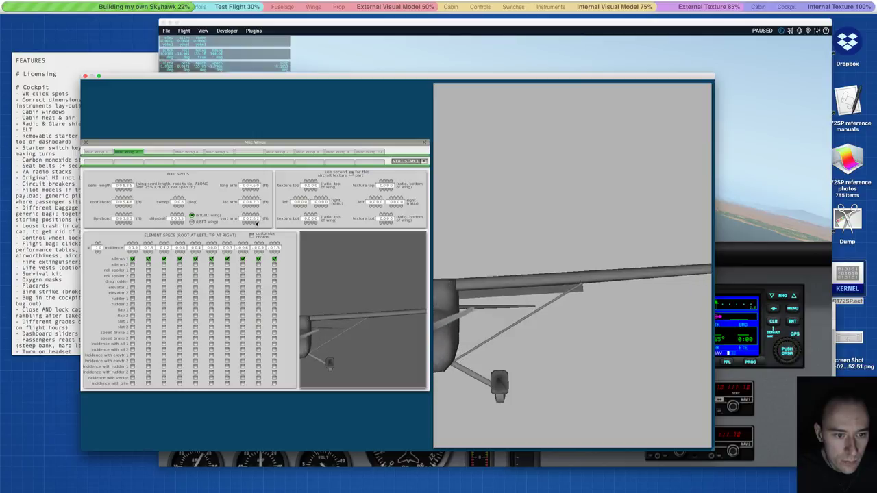
# Adjust the position of Misc Wing 2 to match Misc Wing 5 on the opposite side, lowering its vertical arm.
pyautogui.press('Left')
pyautogui.press('Left')
pyautogui.press('Left')
pyautogui.press('Left')
pyautogui.press('Left')
pyautogui.press('Left')
pyautogui.press('Left')
pyautogui.press('Left')
pyautogui.press('Left')
pyautogui.press('Left')
pyautogui.press('Left')
pyautogui.press('Left')
pyautogui.press('Left')
pyautogui.press('Left')
pyautogui.press('Left')
pyautogui.press('Left')
pyautogui.press('Left')
pyautogui.press('Left')
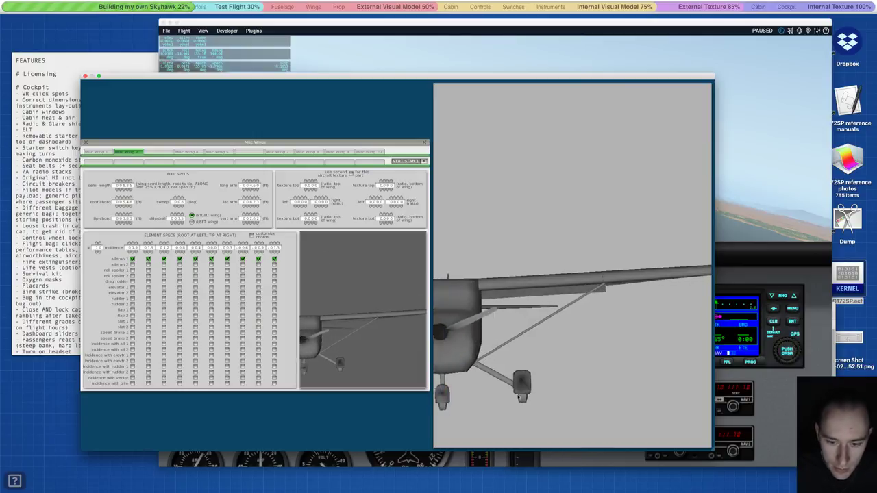
pyautogui.press('Right')
pyautogui.press('Right')
pyautogui.press('Right')
pyautogui.press('Right')
pyautogui.press('Right')
pyautogui.press('Right')
pyautogui.press('Right')
pyautogui.press('Right')
pyautogui.press('Right')
pyautogui.press('Right')
pyautogui.press('Right')
pyautogui.press('Right')
pyautogui.press('Right')
pyautogui.press('Right')
pyautogui.press('Right')
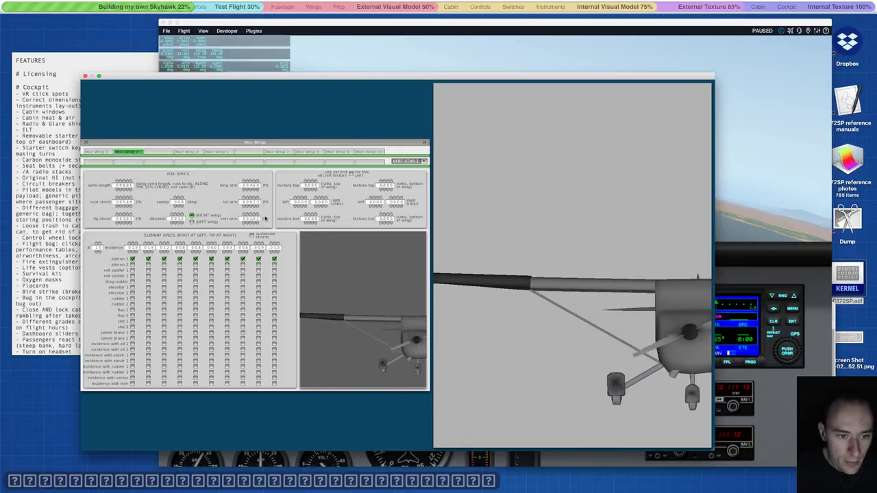
pyautogui.click(256, 222)
pyautogui.click(256, 222)
pyautogui.click(257, 223)
pyautogui.click(257, 223)
pyautogui.click(257, 223)
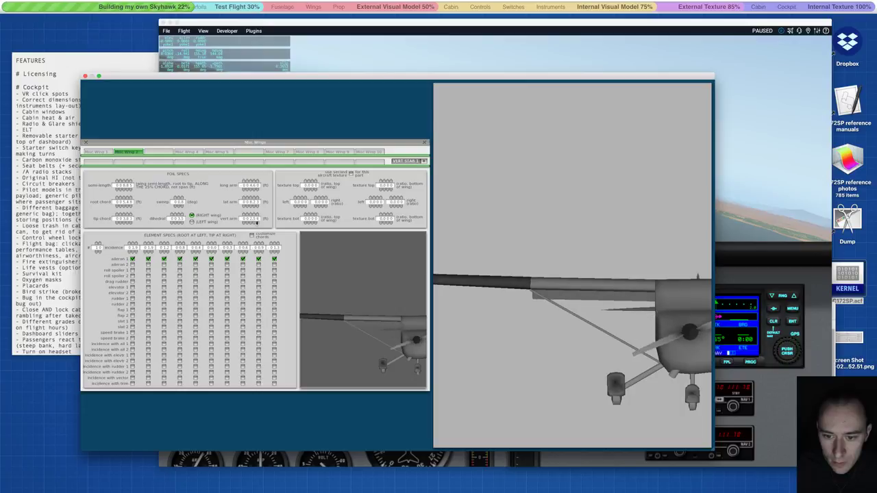
pyautogui.click(259, 223)
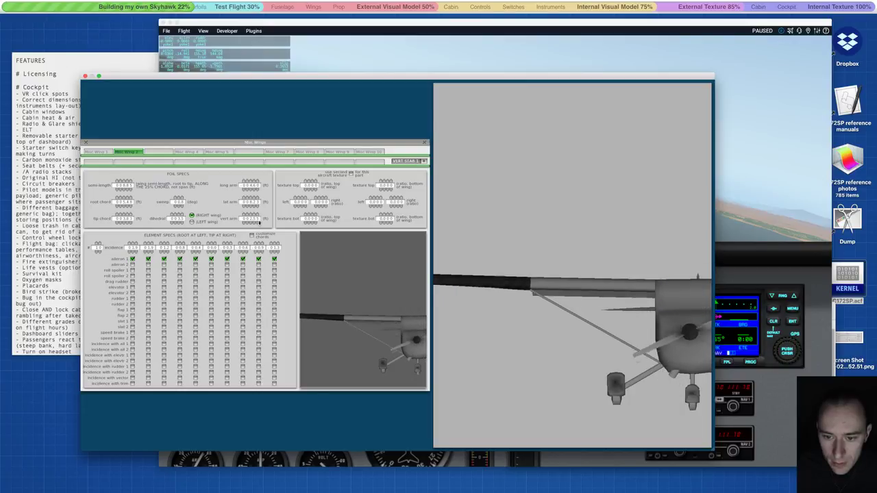
# Close the misc wing specs, save the aircraft, reload it in X-Plane and resume the flight.
pyautogui.click(425, 143)
pyautogui.hotkey('ctrl', 's')
pyautogui.click(363, 57)
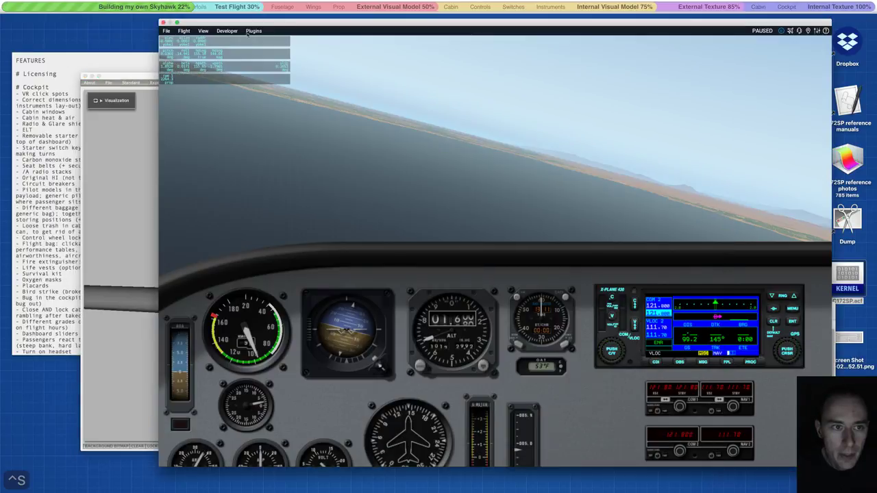
pyautogui.click(227, 31)
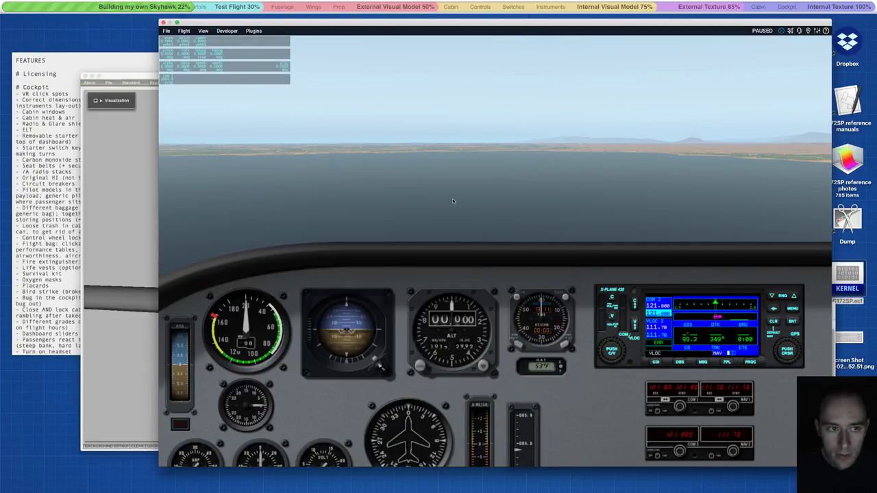
pyautogui.press('p')
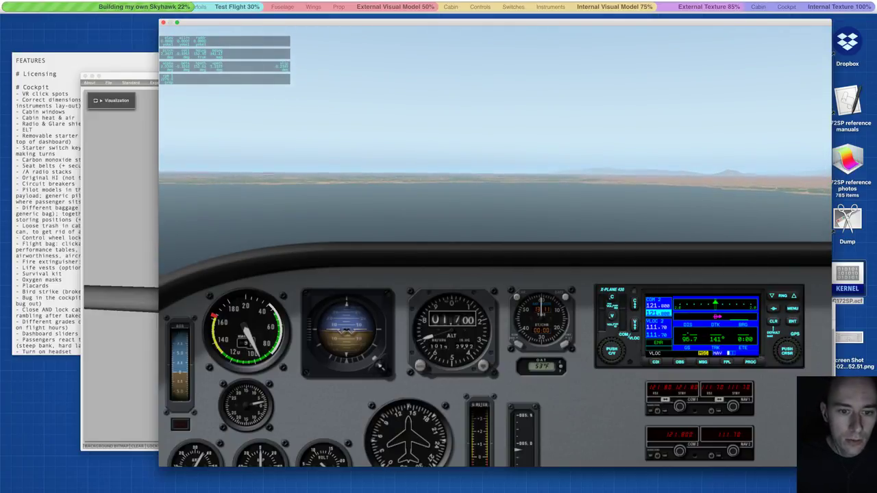
# Magnify the cockpit data output to check the reloaded aircraft's roll with neutral controls.
pyautogui.press('alt+super+8')
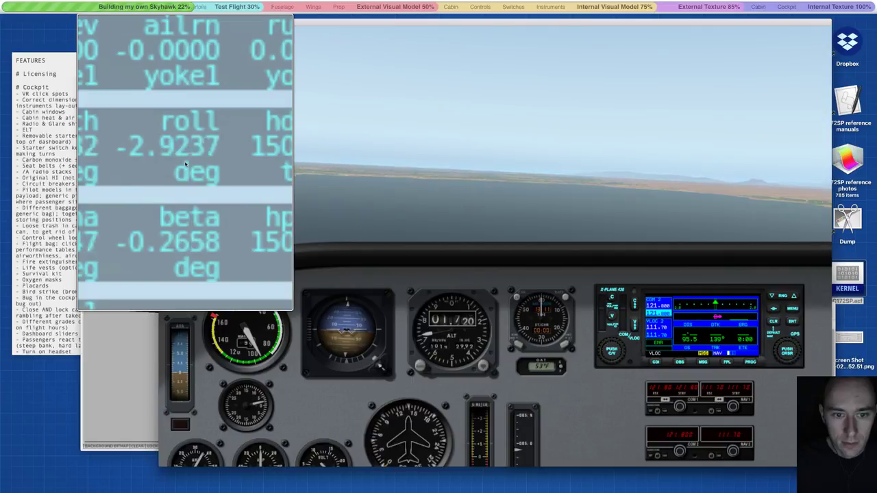
pyautogui.press('alt+super+8')
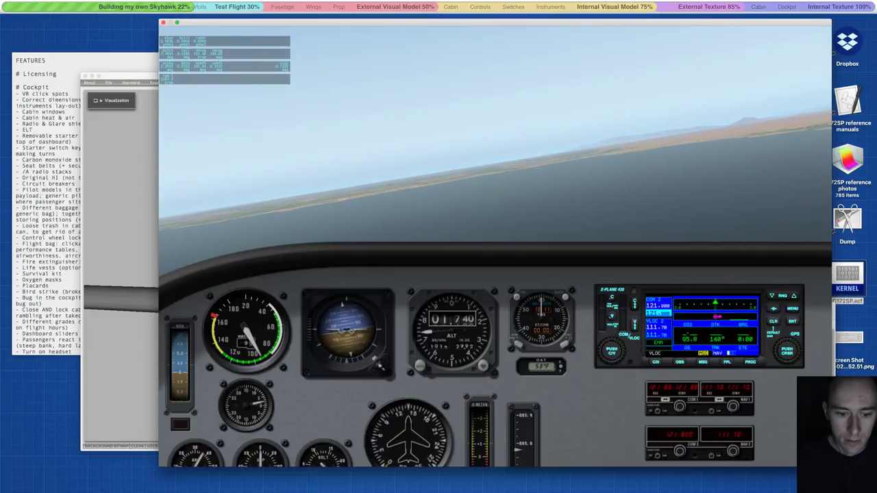
pyautogui.press('alt+super+8')
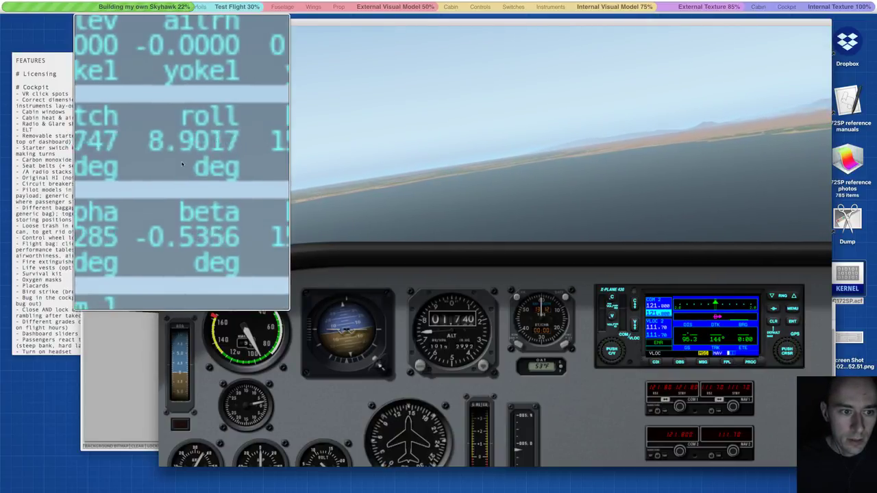
pyautogui.press('alt+super+8')
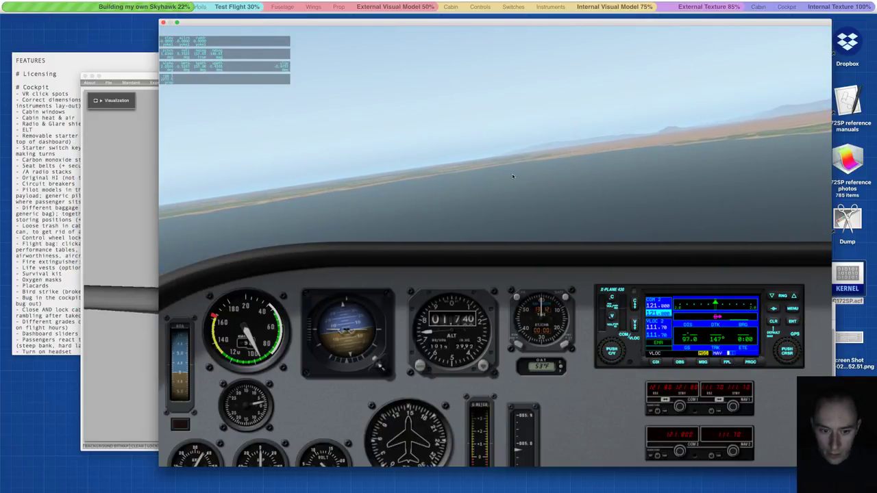
# Pause the flight, switch to Plane Maker and lower the dihedral of Misc Wings 1, 2, 4 and 5, matching both sides.
pyautogui.press('p')
pyautogui.click(137, 180)
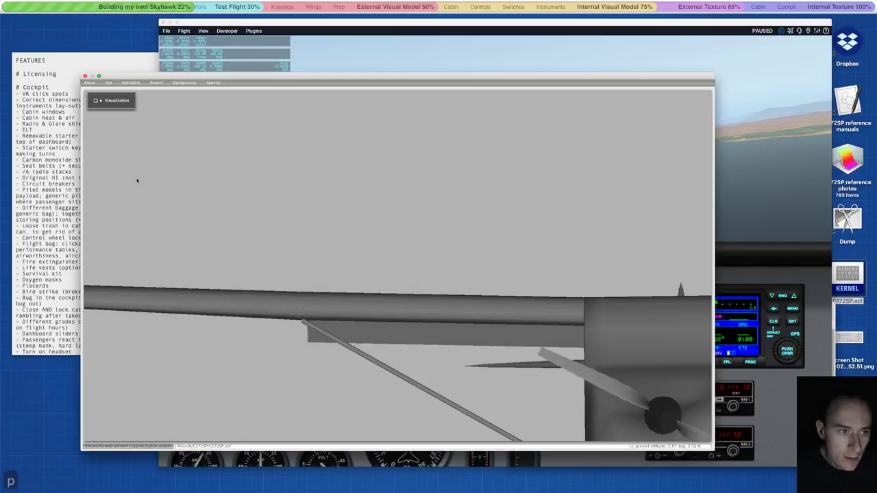
pyautogui.click(131, 82)
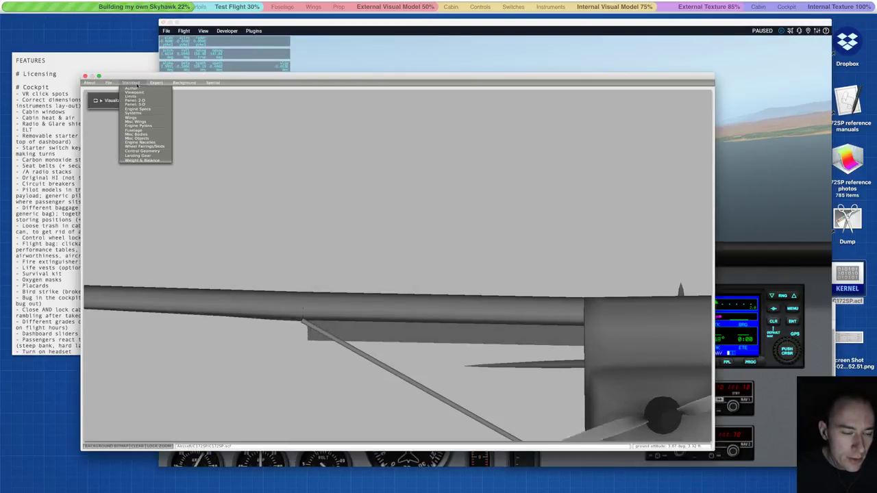
pyautogui.click(135, 121)
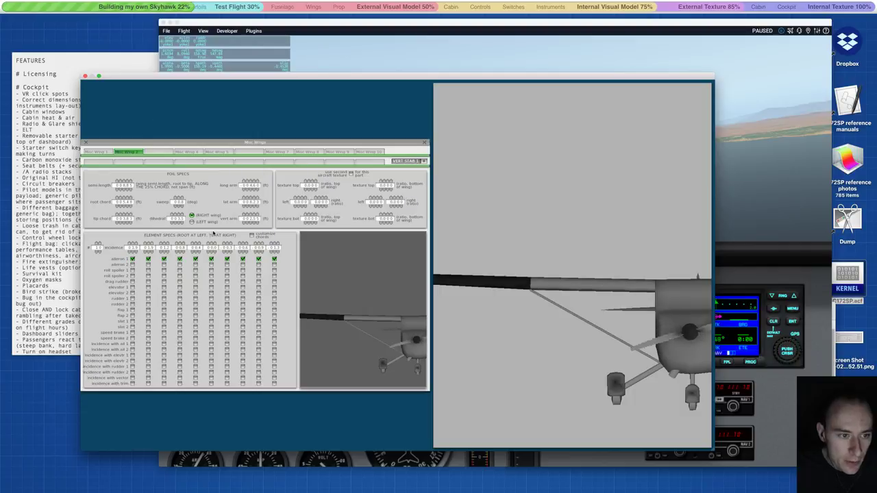
pyautogui.click(96, 152)
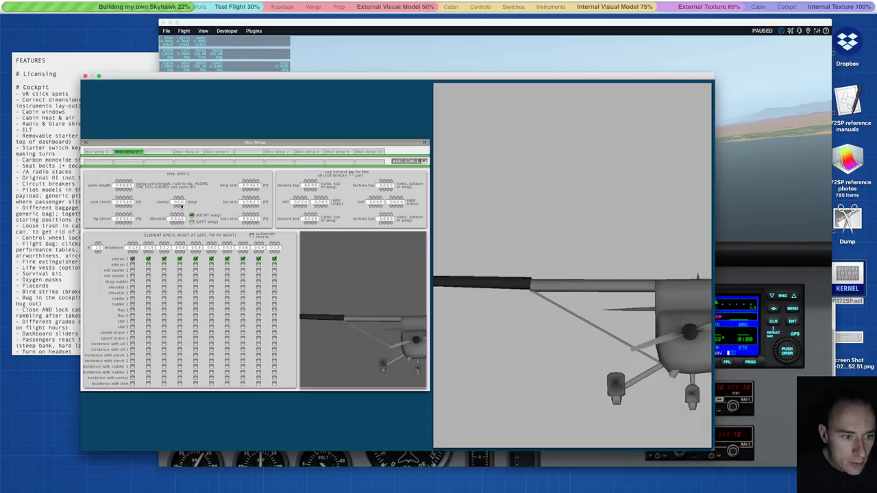
pyautogui.click(187, 152)
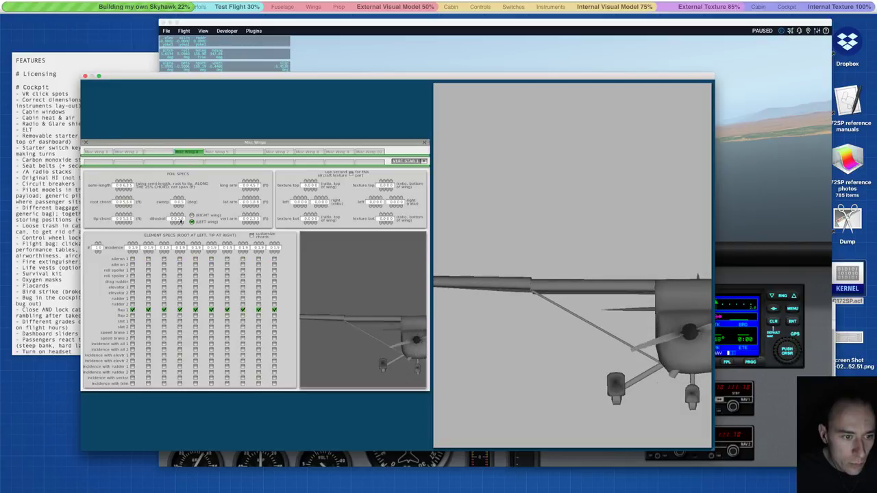
pyautogui.click(216, 152)
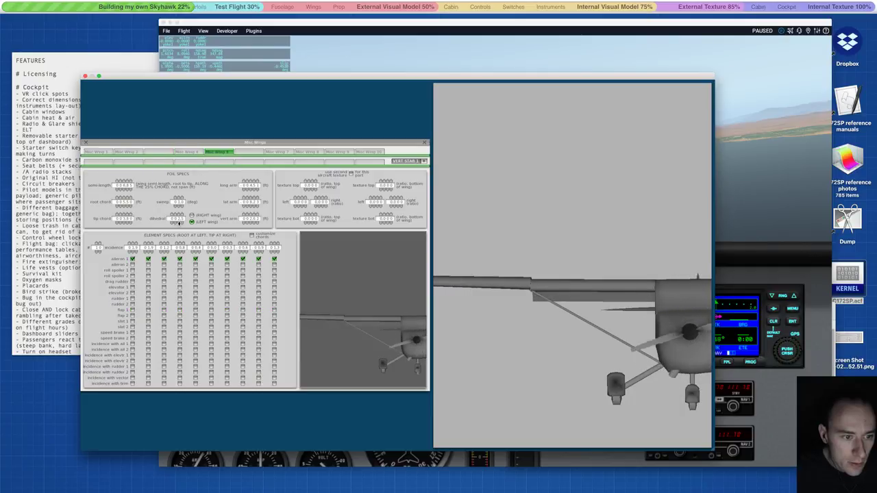
pyautogui.click(127, 151)
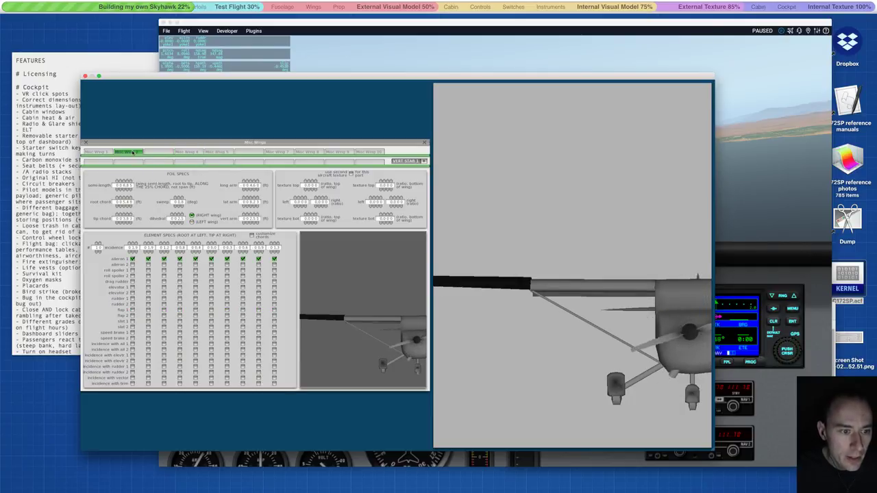
pyautogui.click(196, 152)
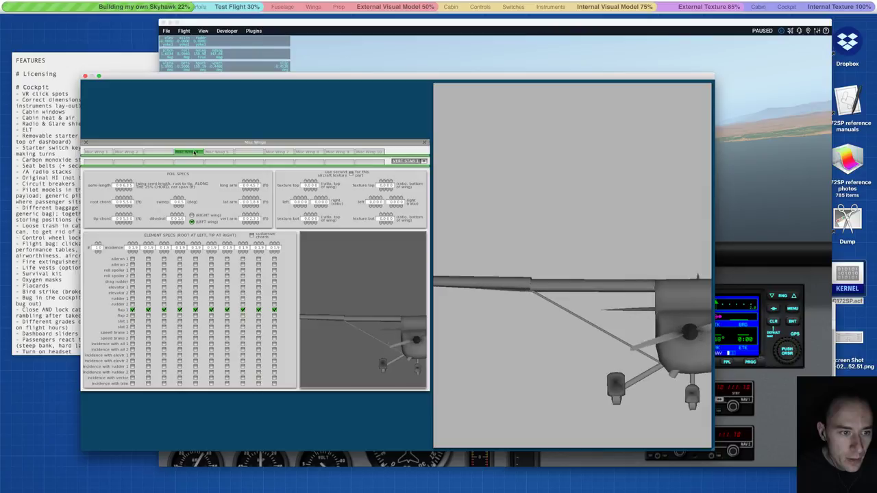
pyautogui.click(127, 152)
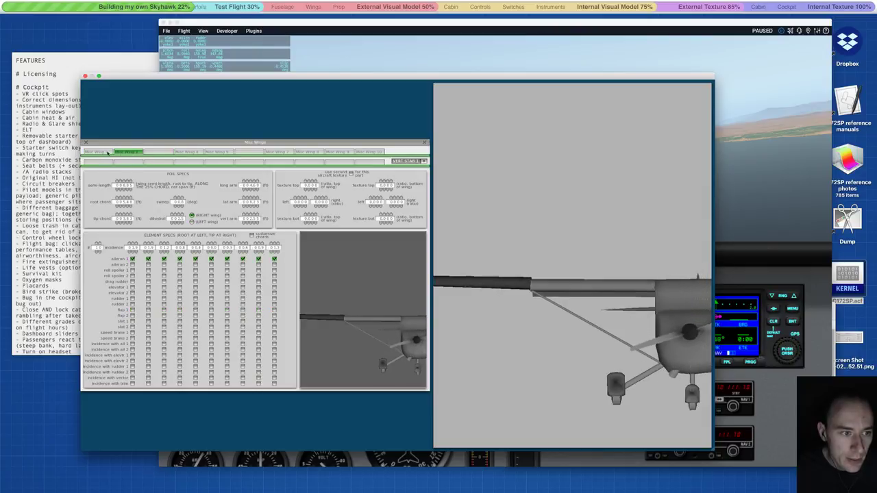
pyautogui.click(100, 153)
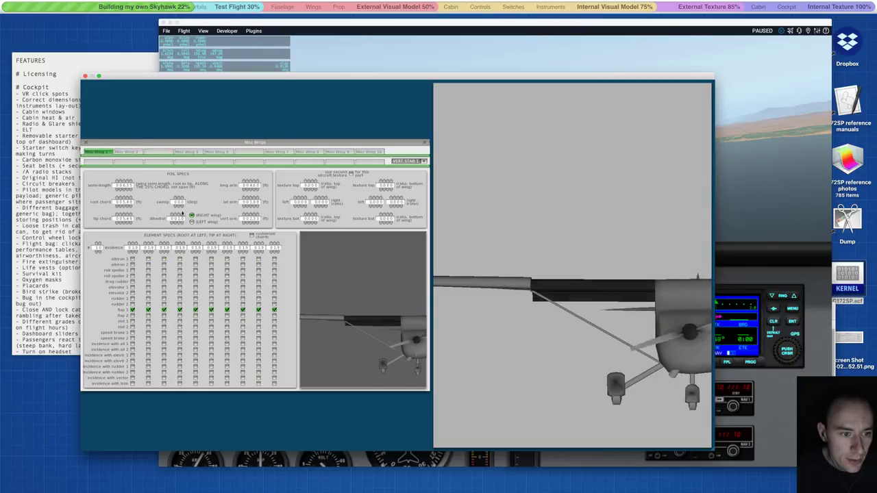
pyautogui.click(186, 153)
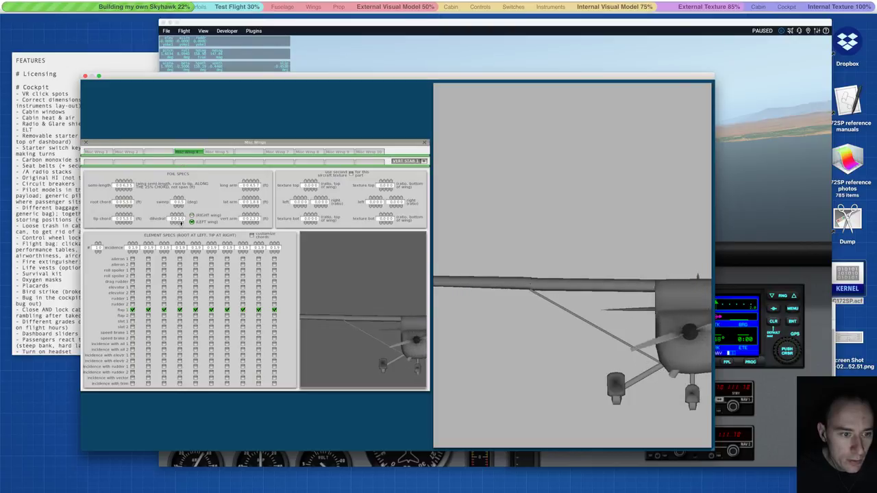
# Close the misc wing specs, save the aircraft, reload it in X-Plane and resume the flight.
pyautogui.click(424, 142)
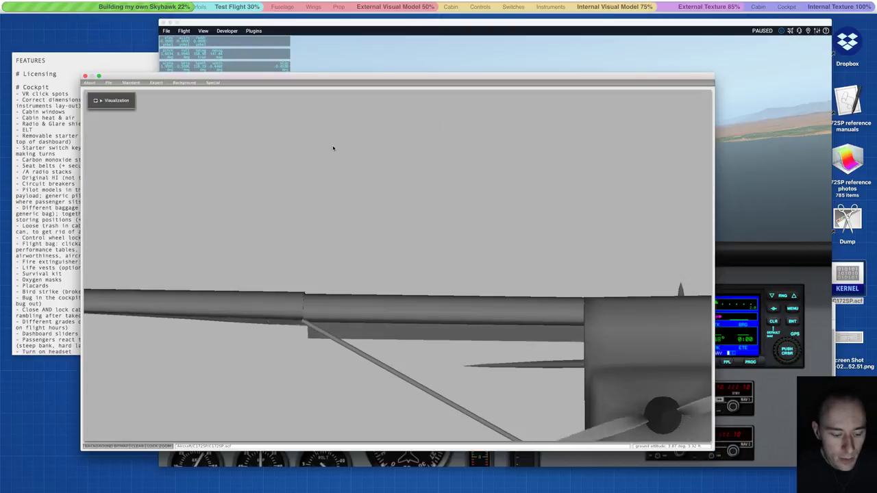
pyautogui.hotkey('ctrl', 's')
pyautogui.click(738, 180)
pyautogui.click(219, 30)
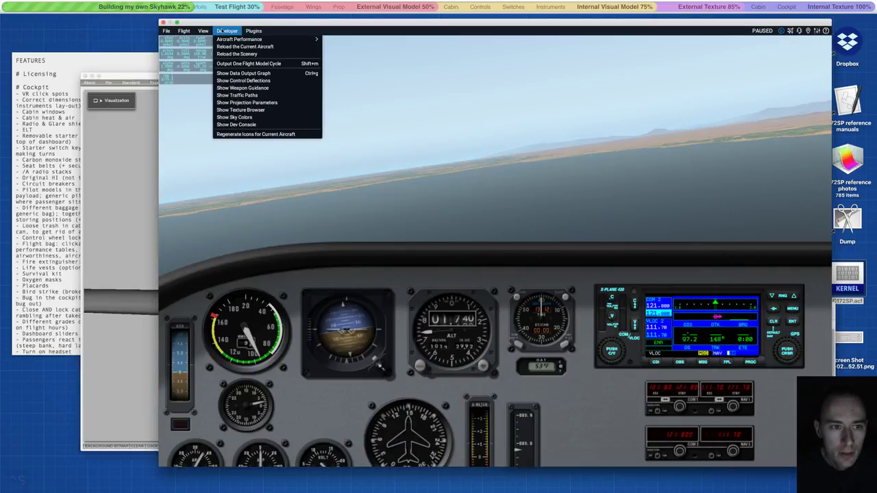
pyautogui.moveTo(229, 40)
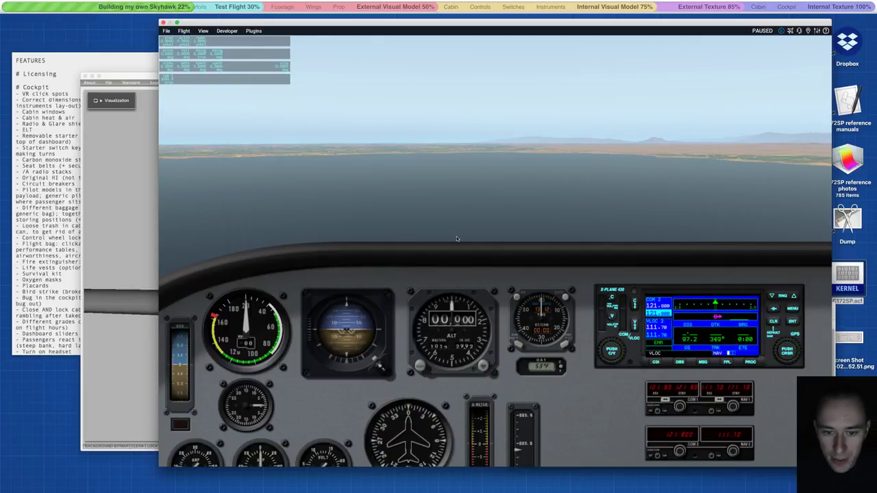
pyautogui.press('p')
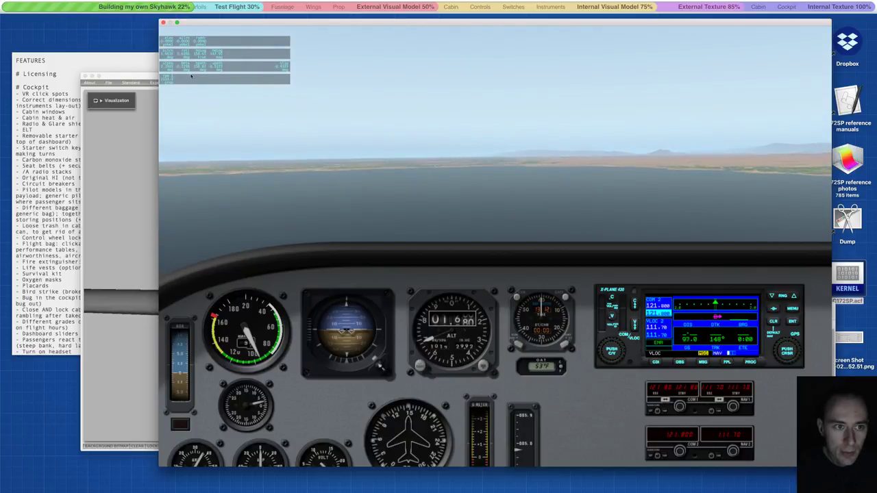
# Magnify the cockpit data output to check the roll angle with neutral controls.
pyautogui.press('alt+super+8')
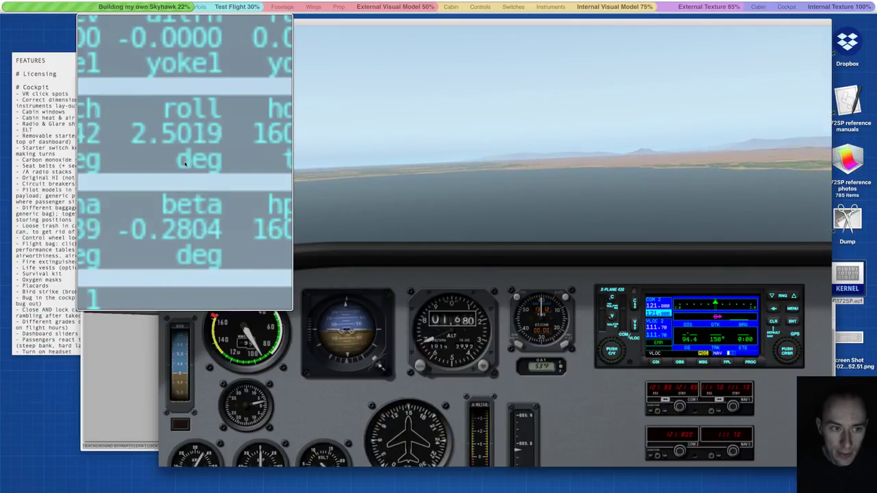
pyautogui.press('alt+super+8')
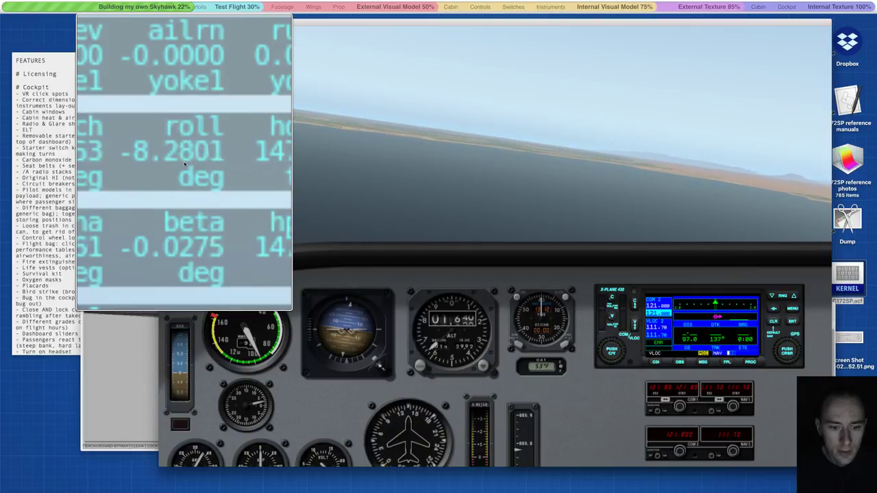
pyautogui.keyDown('ctrl'); pyautogui.scroll(-10, 184, 165); pyautogui.keyUp('ctrl')
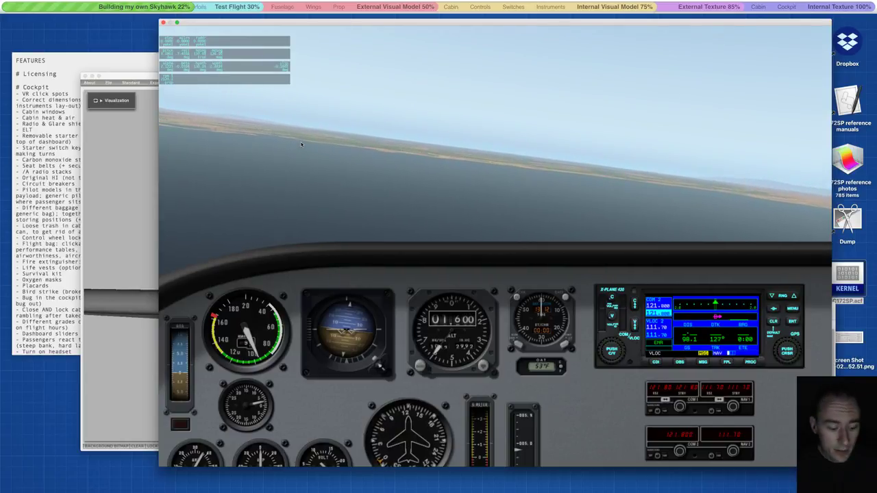
# Pause the flight, return to the misc wing specs in Plane Maker and further lower the dihedral of Misc Wings 1 and 4.
pyautogui.press('p')
pyautogui.click(135, 83)
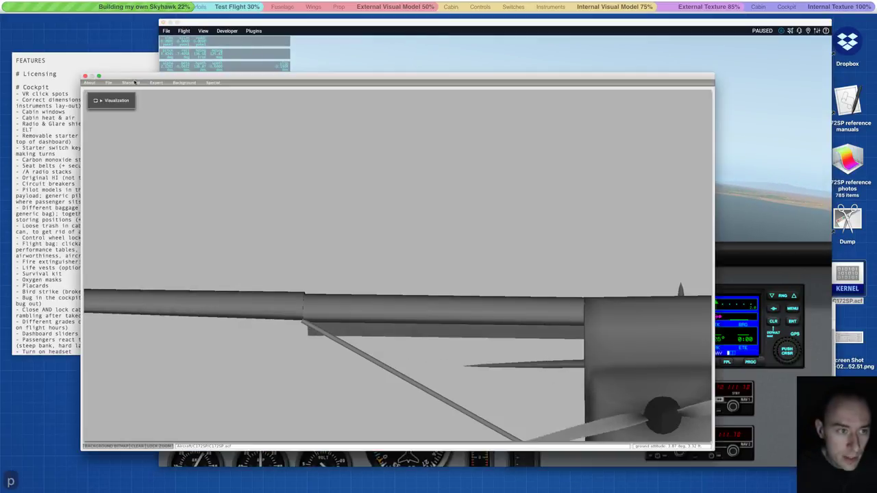
pyautogui.click(135, 82)
pyautogui.click(139, 133)
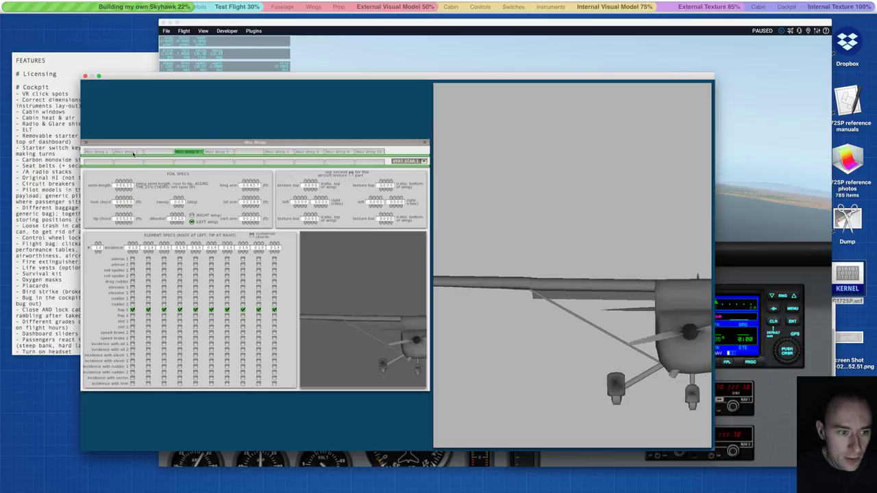
pyautogui.click(98, 151)
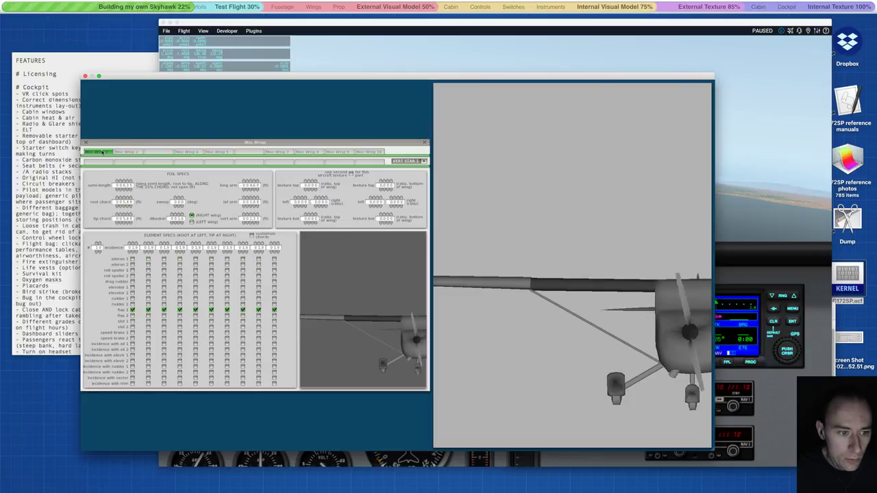
pyautogui.click(189, 152)
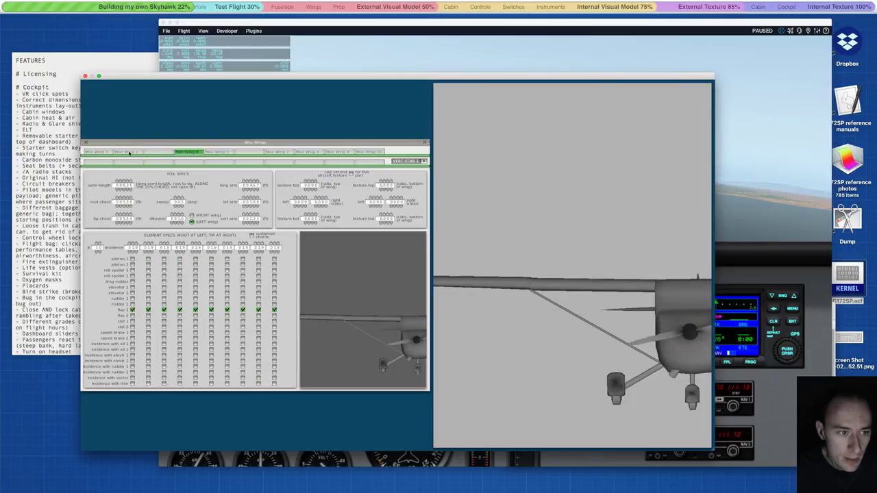
pyautogui.click(103, 151)
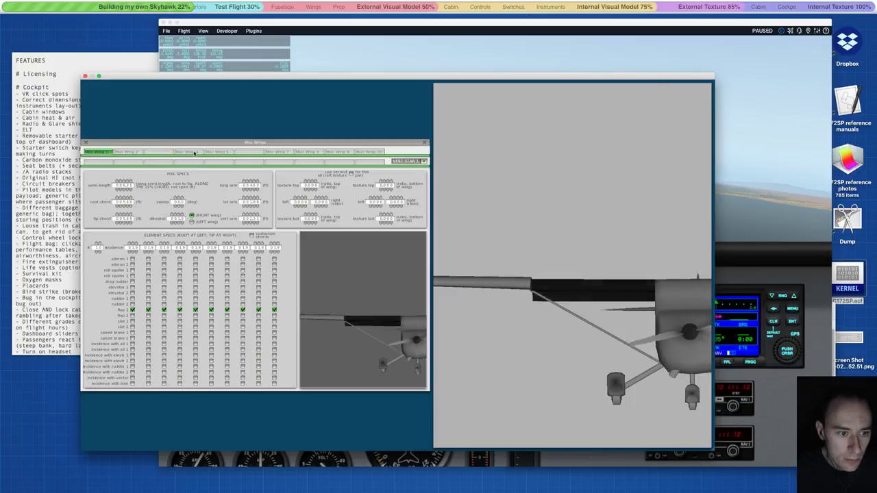
pyautogui.click(220, 152)
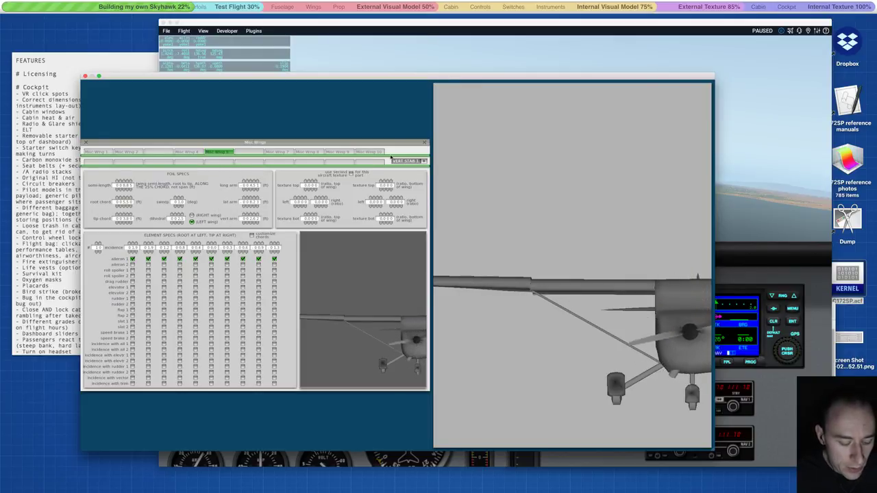
# Save the aircraft with the flatter inner wing sections, reload it in X-Plane and resume the flight.
pyautogui.click(424, 142)
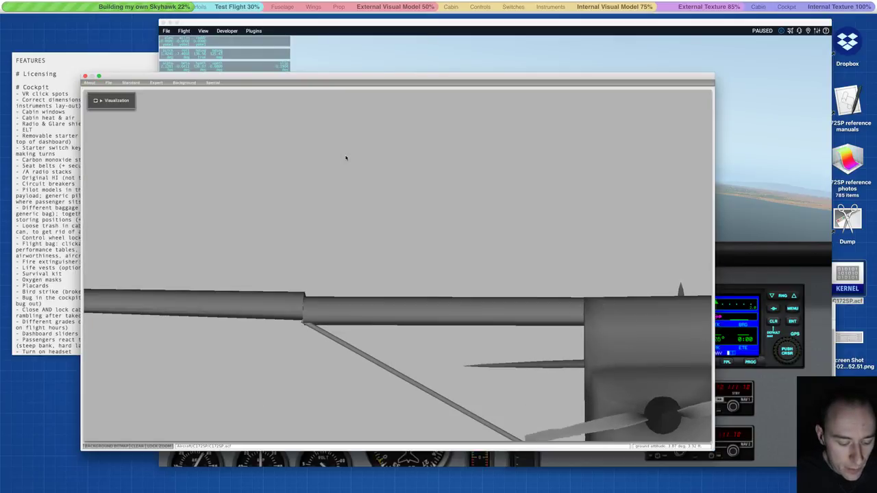
pyautogui.hotkey('ctrl', 's')
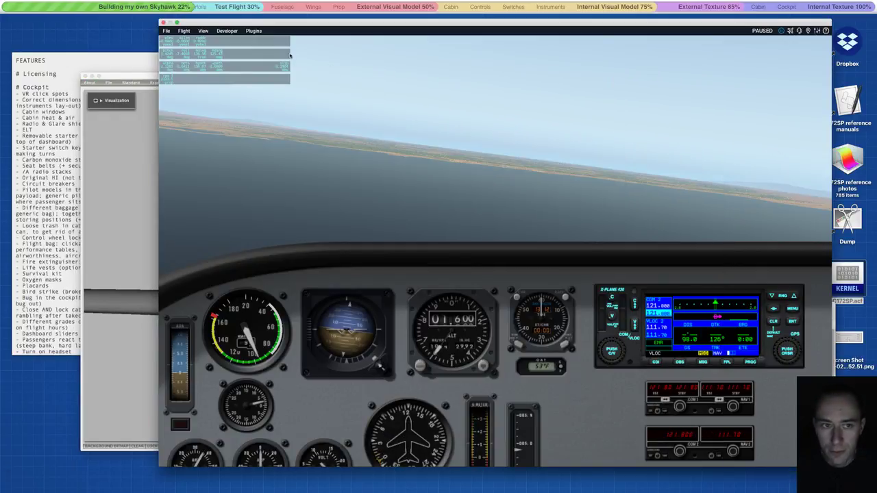
pyautogui.click(227, 31)
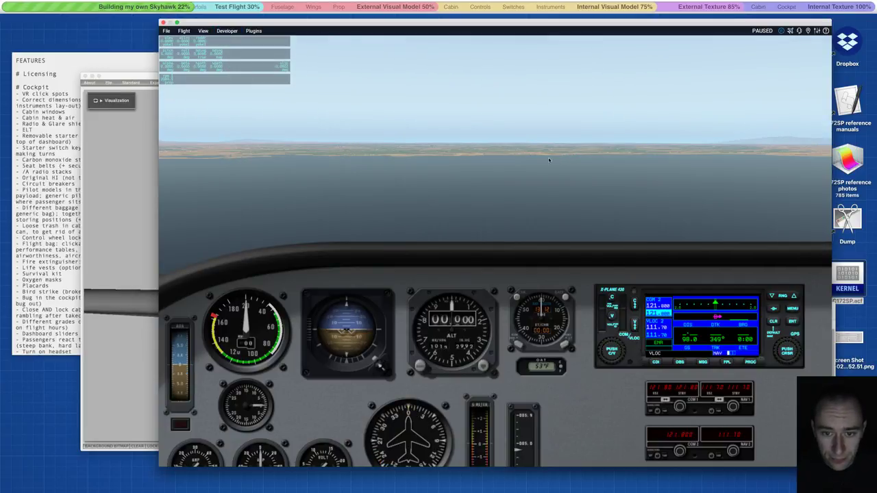
pyautogui.press('p')
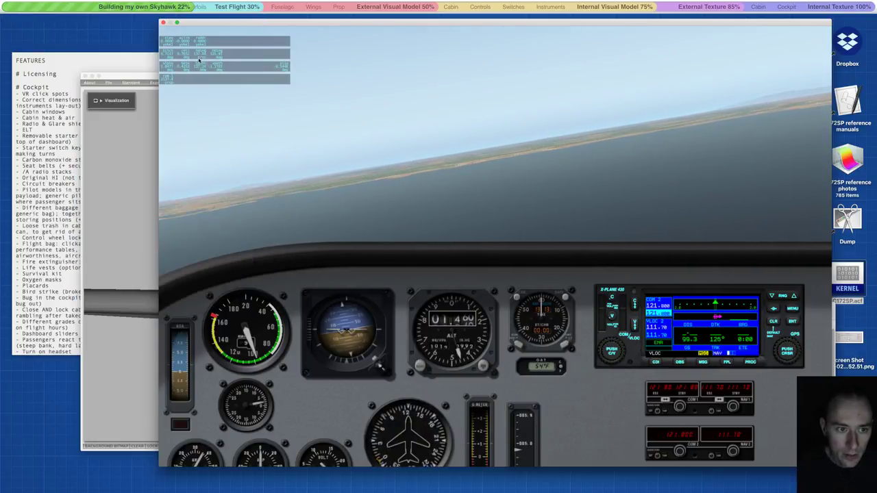
# Pause the flight and inspect the foil specs of Misc Wings 4 and 5 in Plane Maker.
pyautogui.press('p')
pyautogui.click(134, 99)
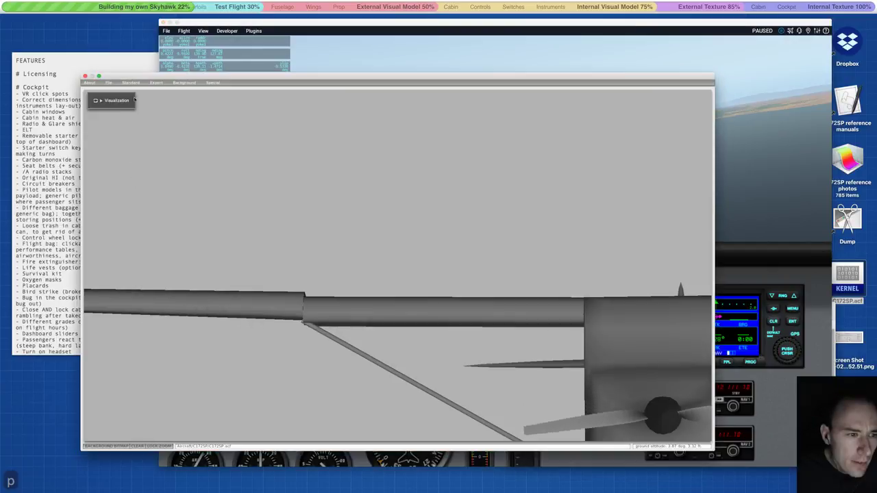
pyautogui.click(130, 82)
pyautogui.click(138, 126)
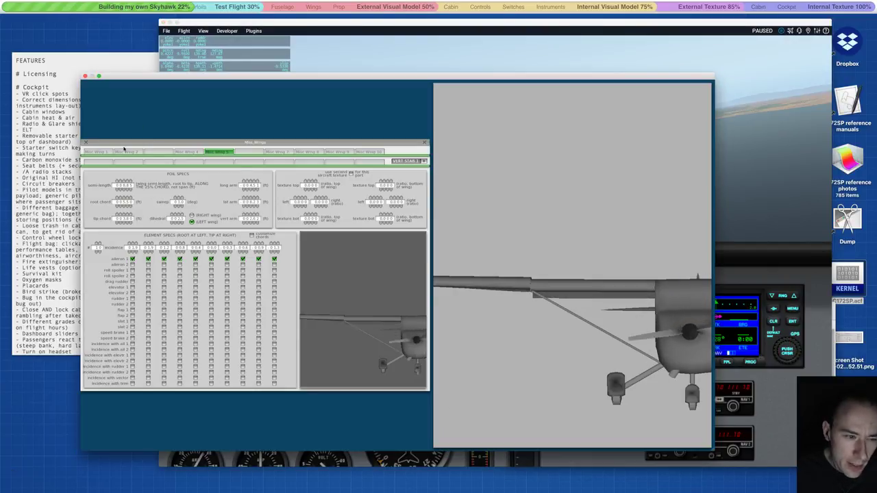
pyautogui.click(187, 152)
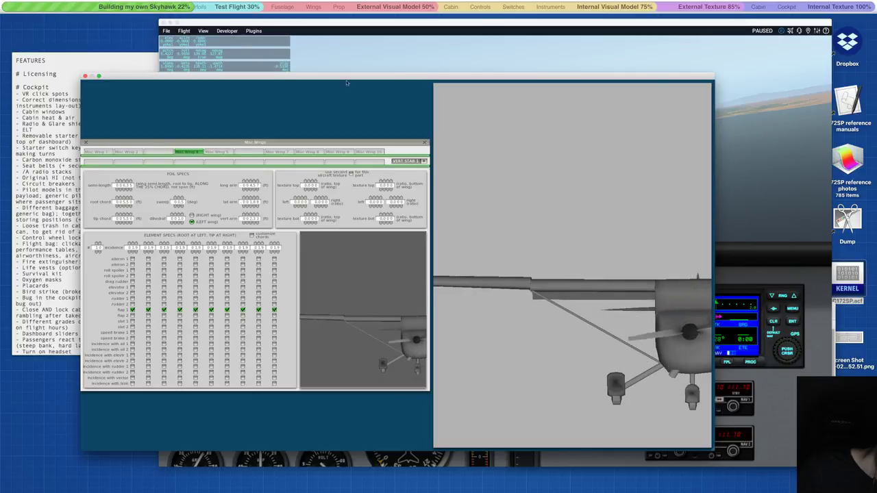
# Switch back to X-Plane, pause the flight and quit the simulator.
pyautogui.click(420, 64)
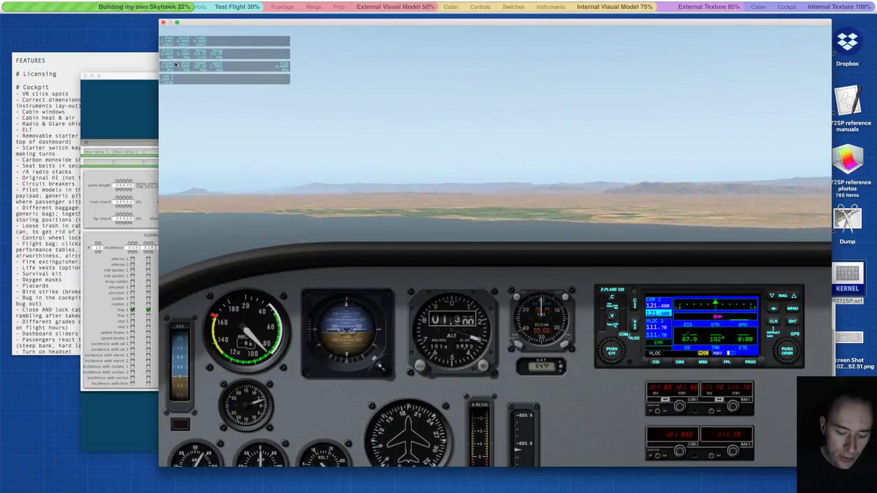
pyautogui.press('p')
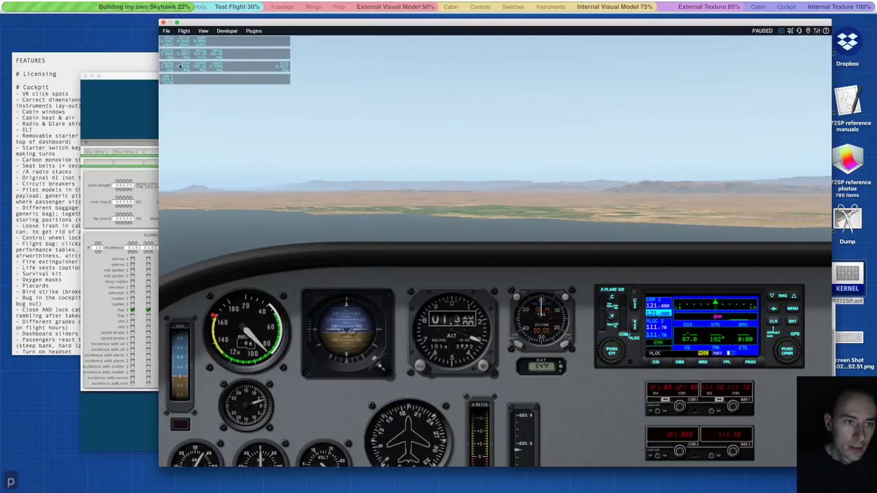
pyautogui.click(166, 32)
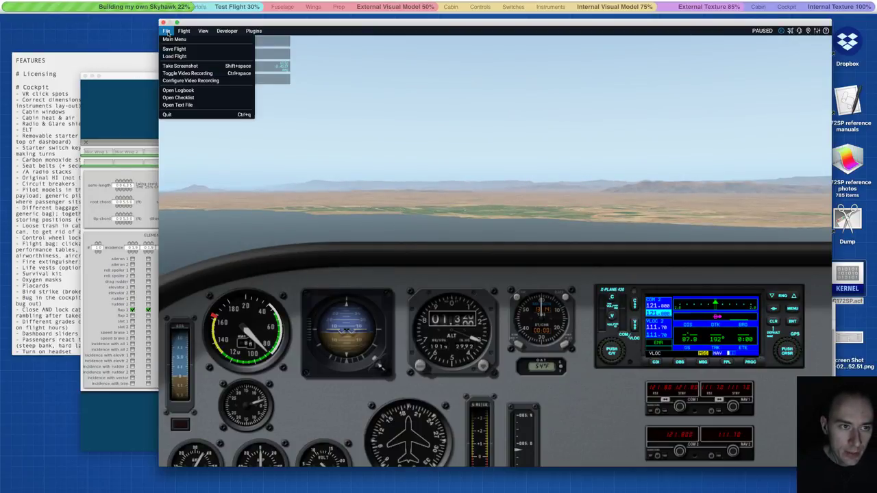
pyautogui.click(177, 116)
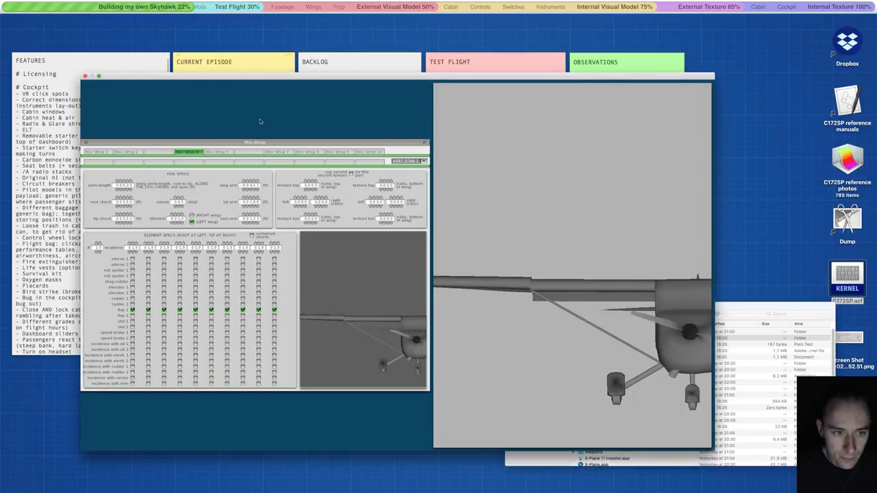
# Save the aircraft and quit Plane Maker.
pyautogui.hotkey('ctrl', 's')
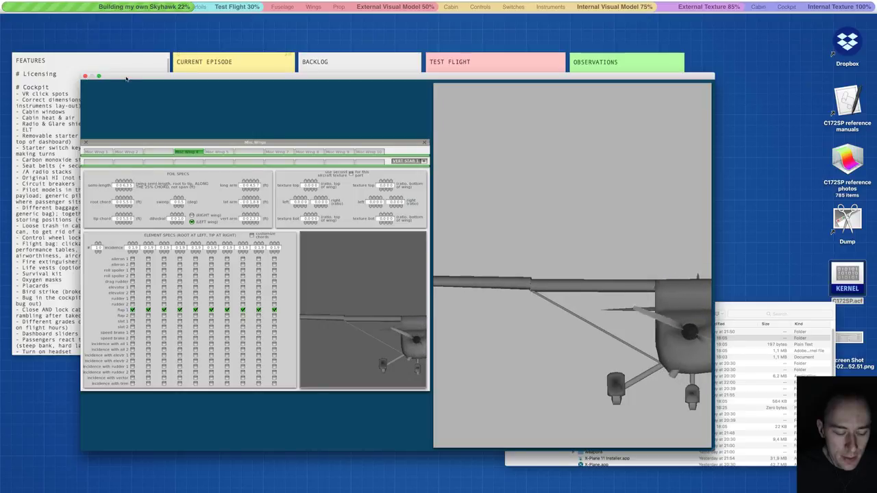
pyautogui.press('super+q')
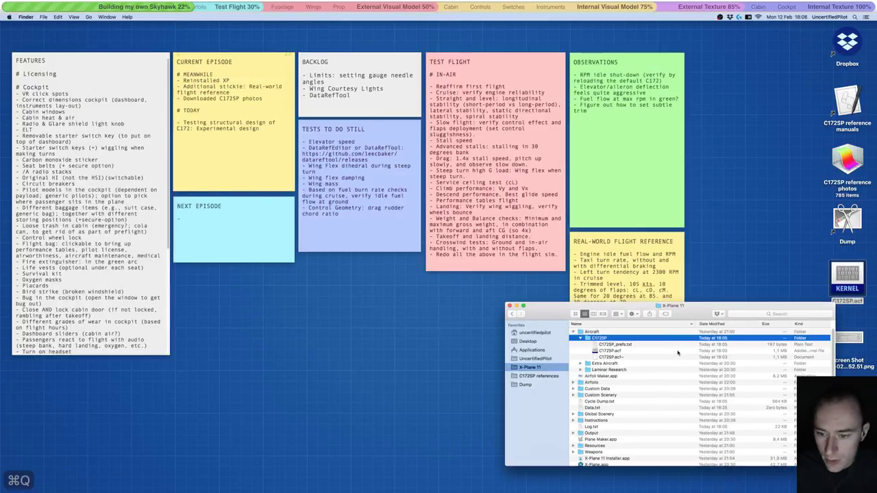
# Rename the C172SP.acf file on the desktop to C172SP-v2.acf and close the X-Plane 11 folder window.
pyautogui.moveTo(791, 307); pyautogui.dragTo(755, 305)
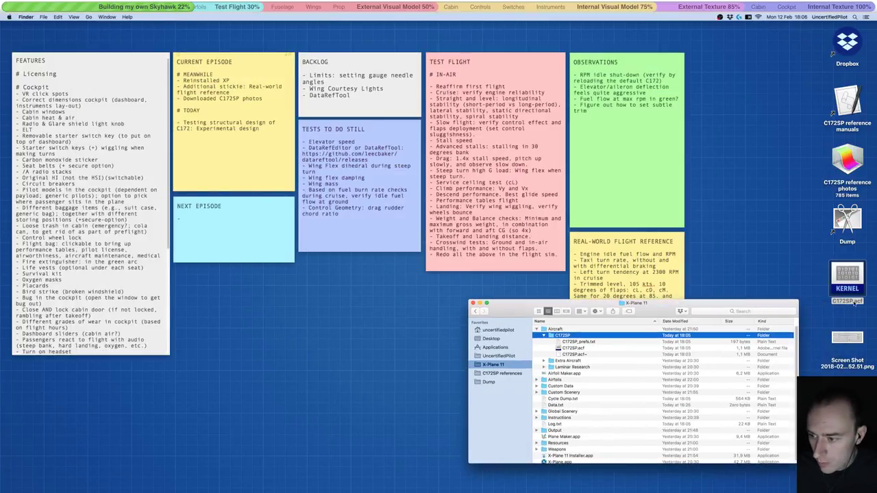
pyautogui.click(853, 307)
pyautogui.click(854, 304)
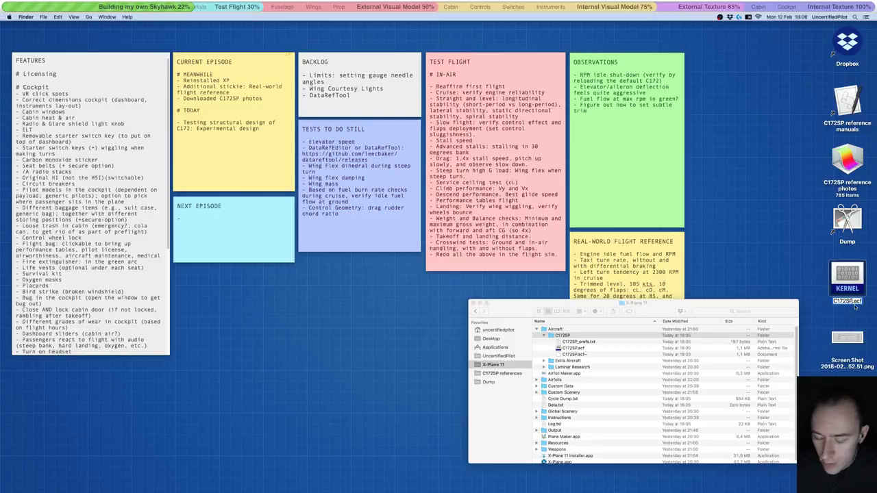
pyautogui.press('Right')
pyautogui.write('-')
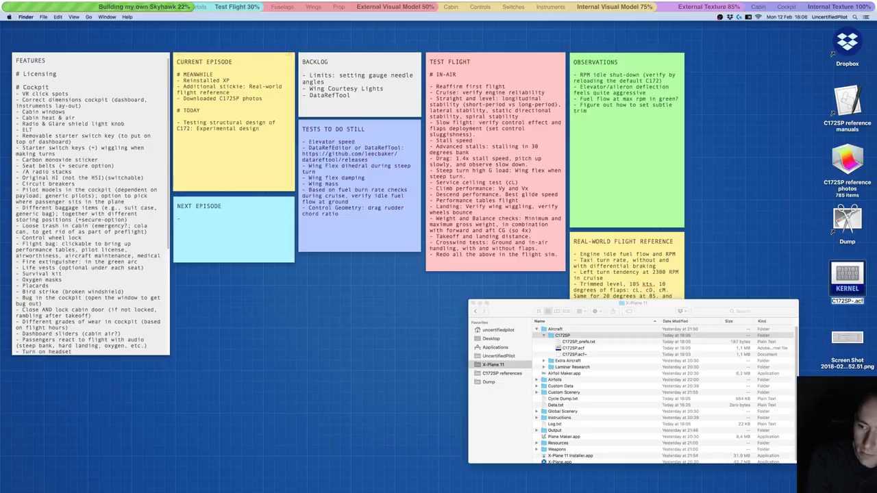
pyautogui.write('V')
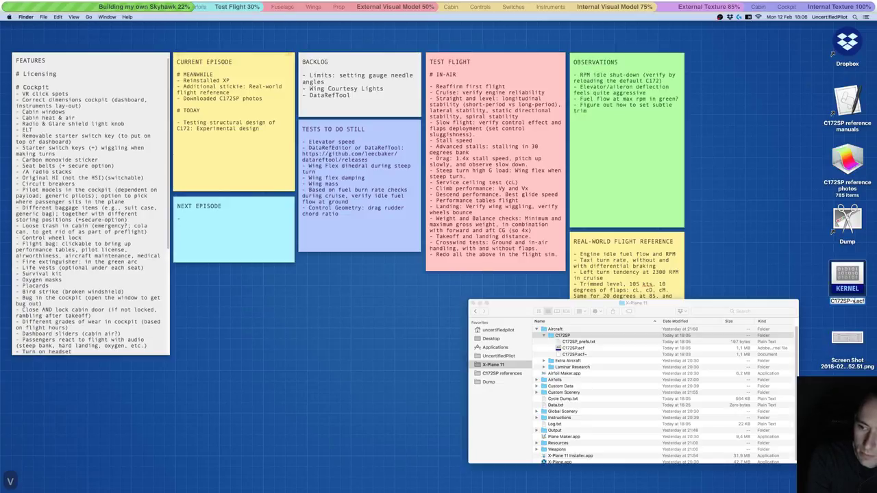
pyautogui.write('2')
pyautogui.press('Return')
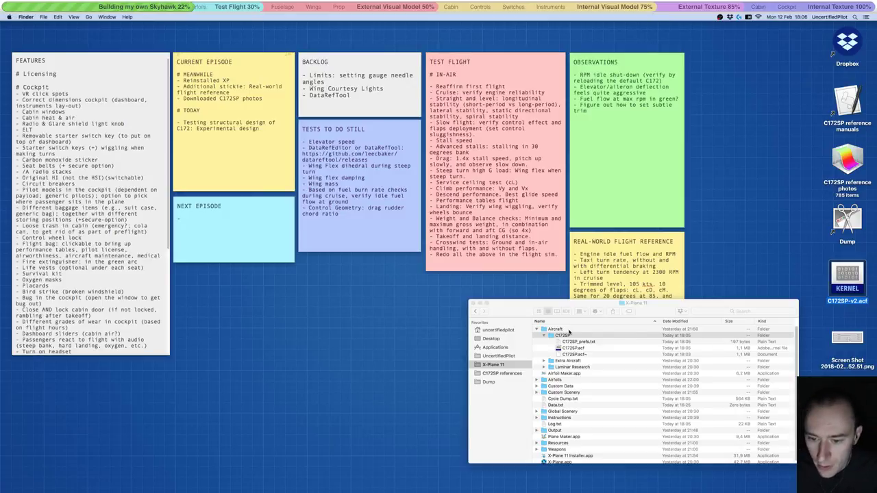
pyautogui.click(560, 305)
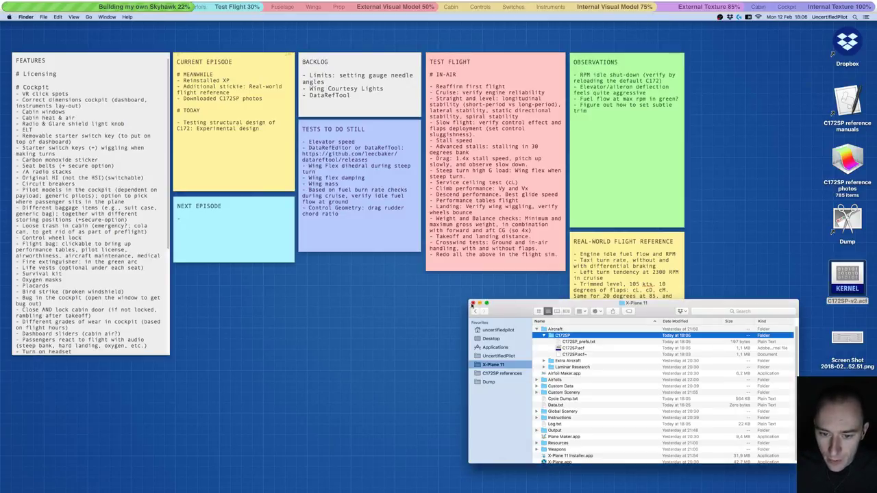
pyautogui.click(472, 303)
# Switch to Stickies and clear the old Meanwhile and Today entries in the Current Episode note, leaving an empty dash under each heading.
pyautogui.click(219, 151)
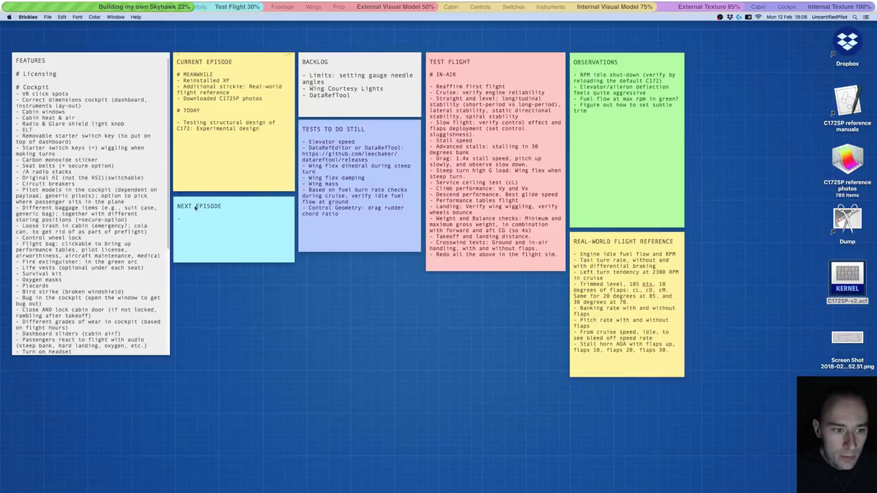
pyautogui.click(191, 217)
pyautogui.click(228, 125)
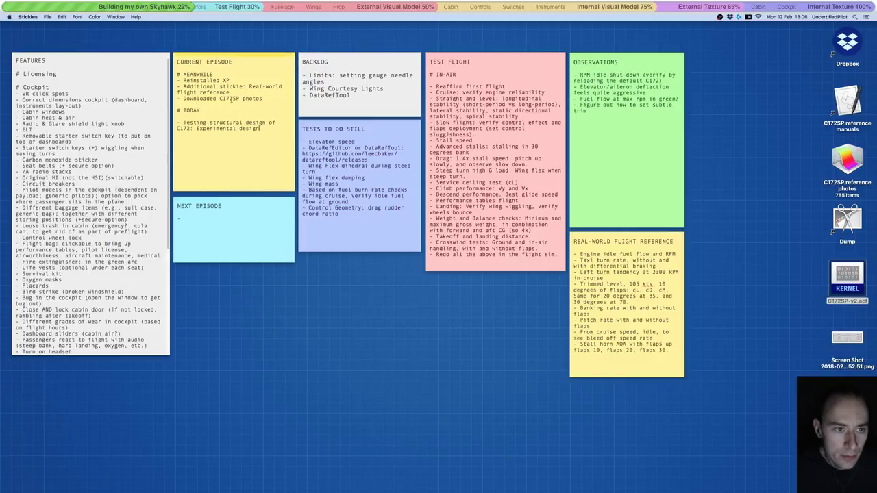
pyautogui.moveTo(264, 98); pyautogui.dragTo(164, 83)
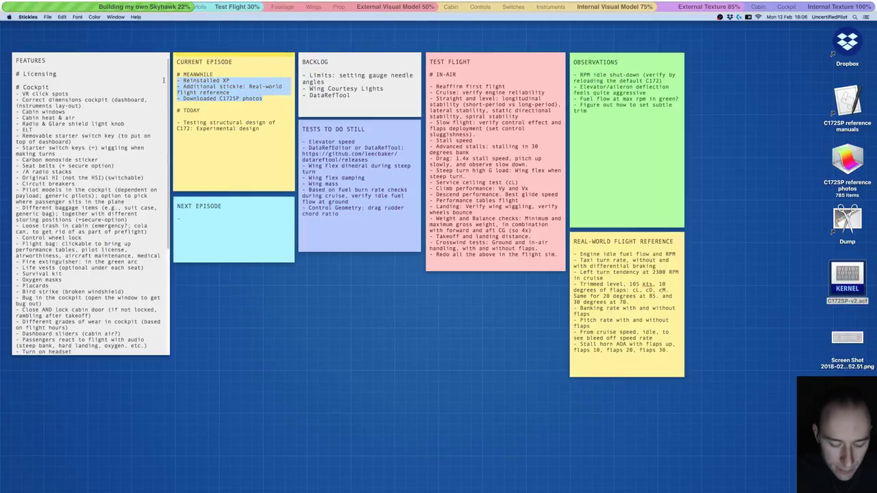
pyautogui.write('-')
pyautogui.moveTo(259, 110); pyautogui.dragTo(184, 104)
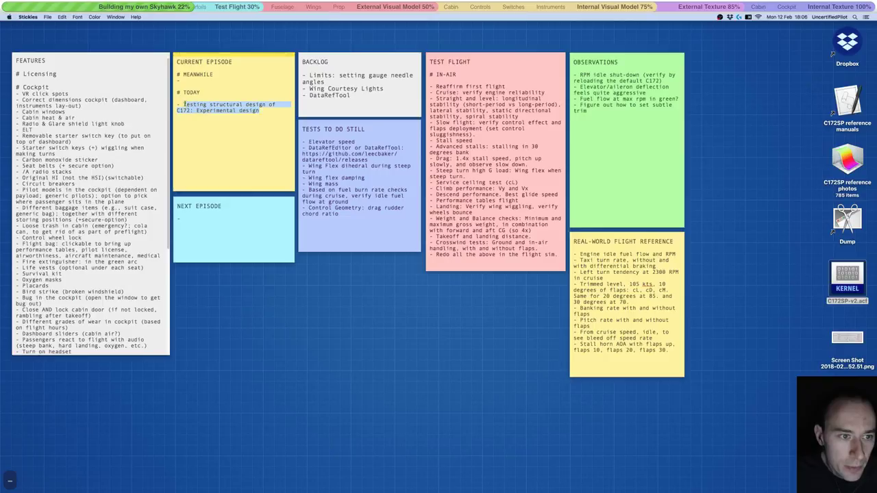
pyautogui.press('BackSpace')
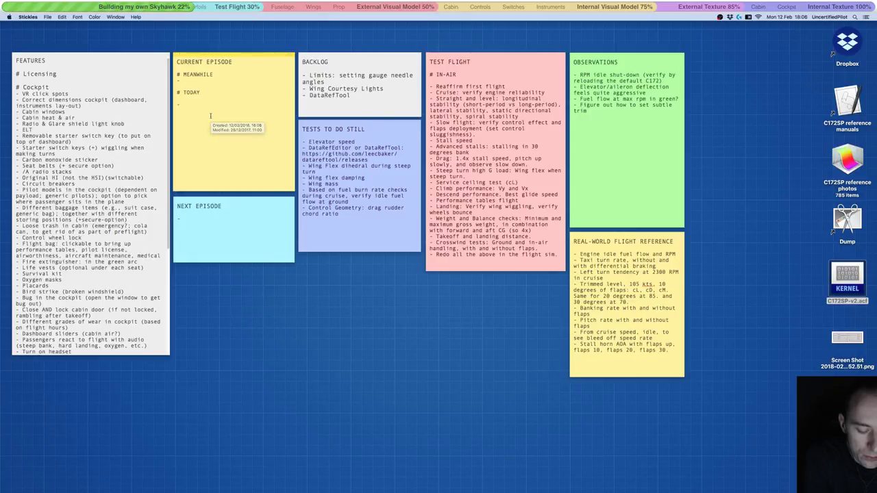
# Write "At what cruise RPM would we wanna see the C172 remain straight-flying?" under Today in the Current Episode note.
pyautogui.write('At what R')
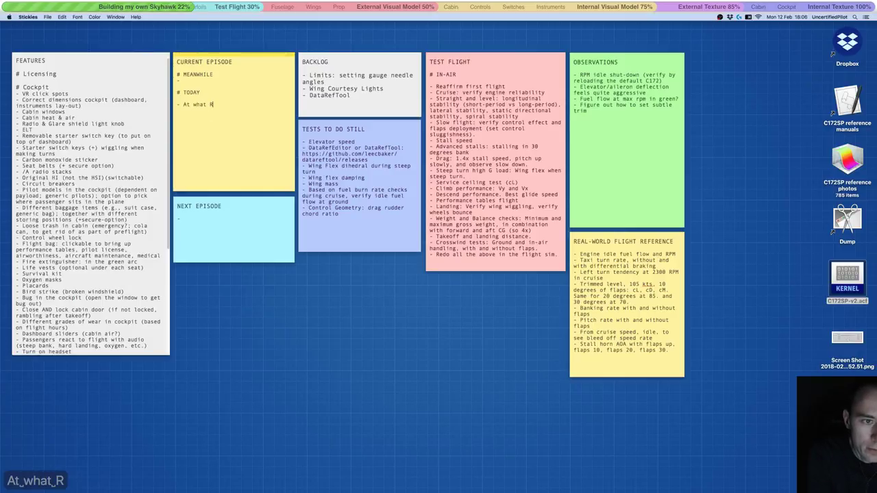
pyautogui.press('BackSpace')
pyautogui.write('cruise RPM')
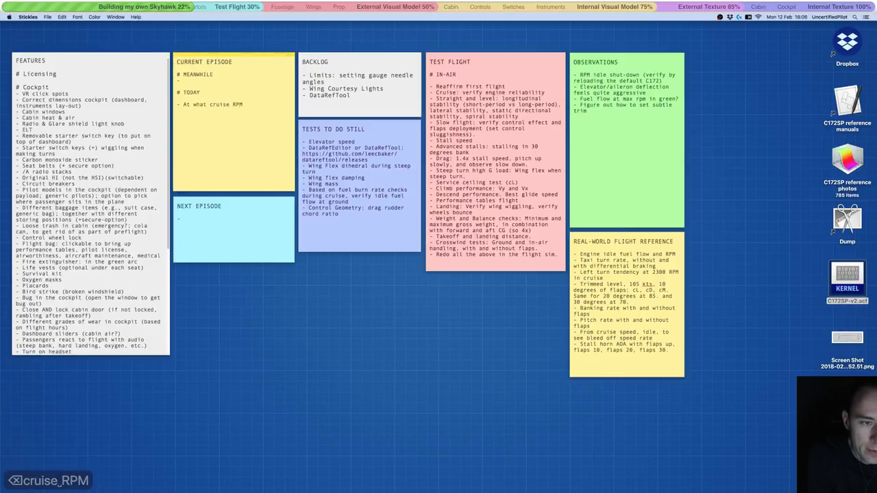
pyautogui.write(' would we w')
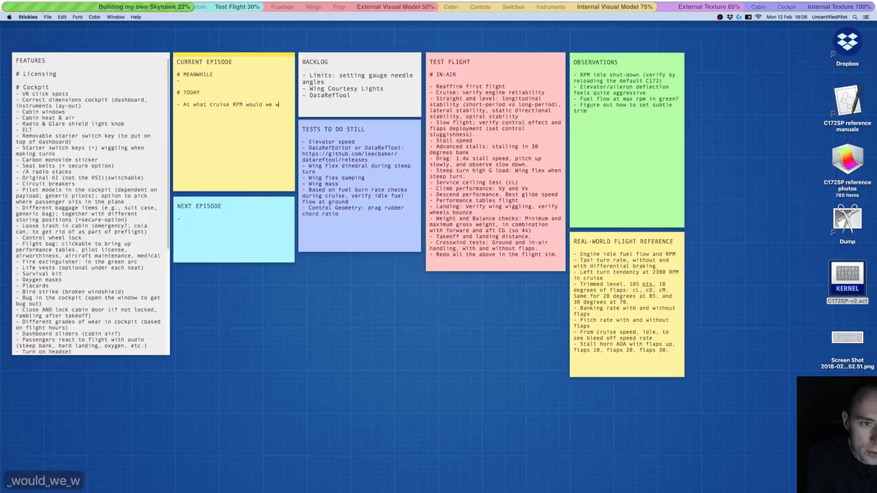
pyautogui.write('anna see the')
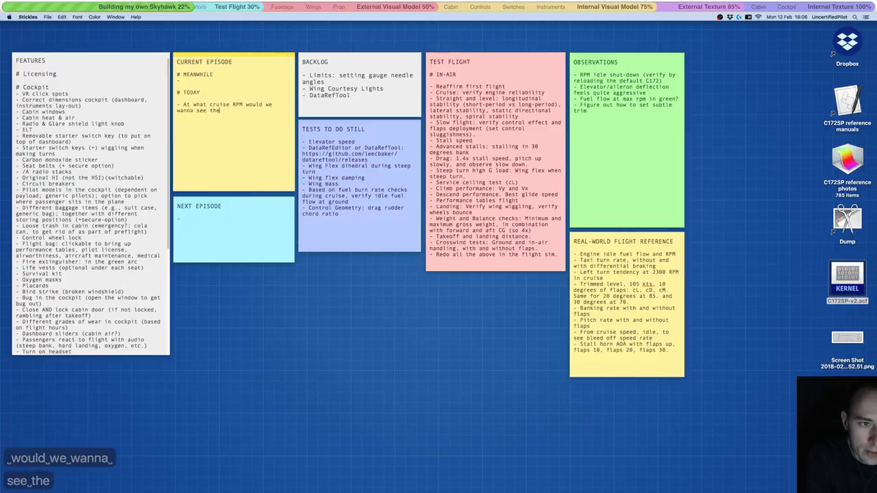
pyautogui.write(' C172 ')
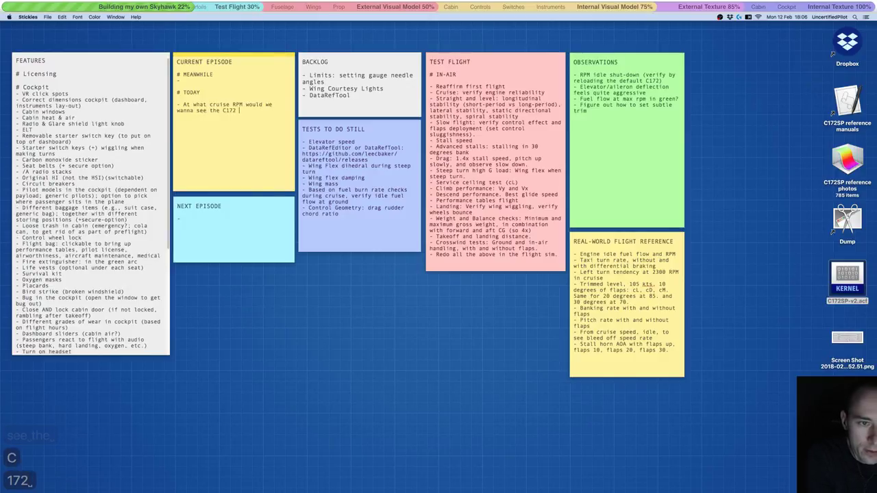
pyautogui.write('remain ')
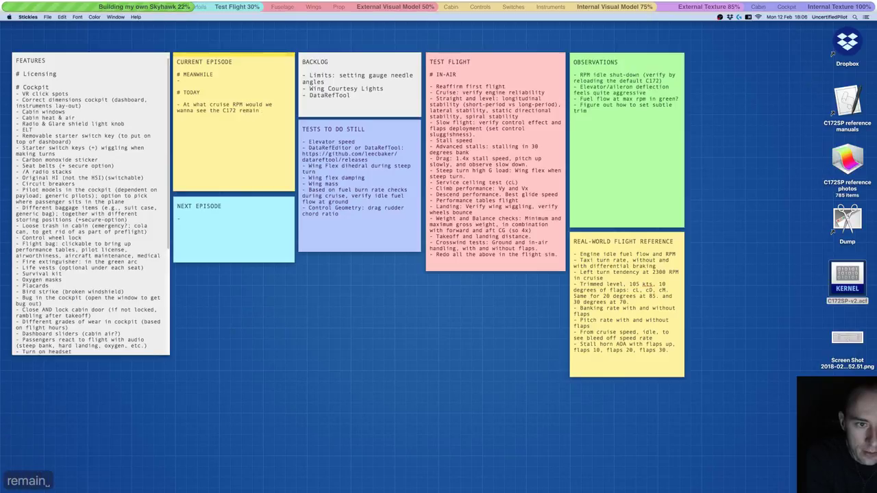
pyautogui.write('straight-flying?')
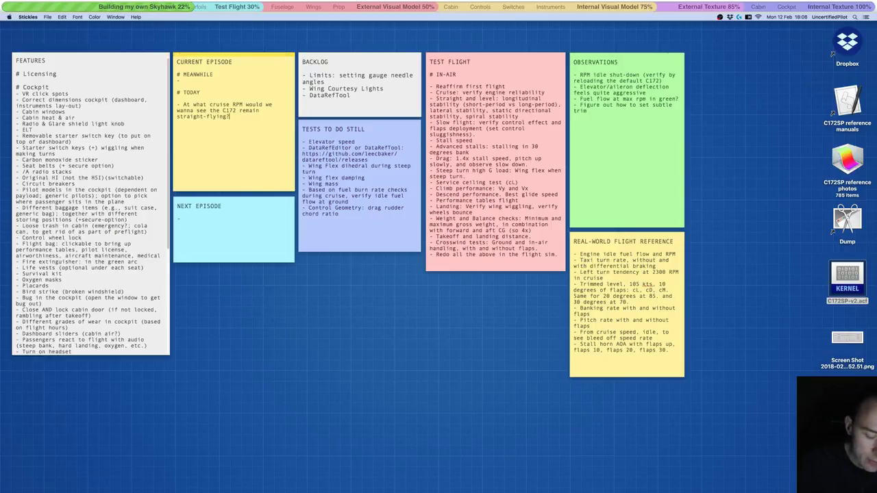
# Append the answer "> Design RPM of the propeller and cruise speed (see PM at Engine specs!)" to the cruise RPM question.
pyautogui.write('>')
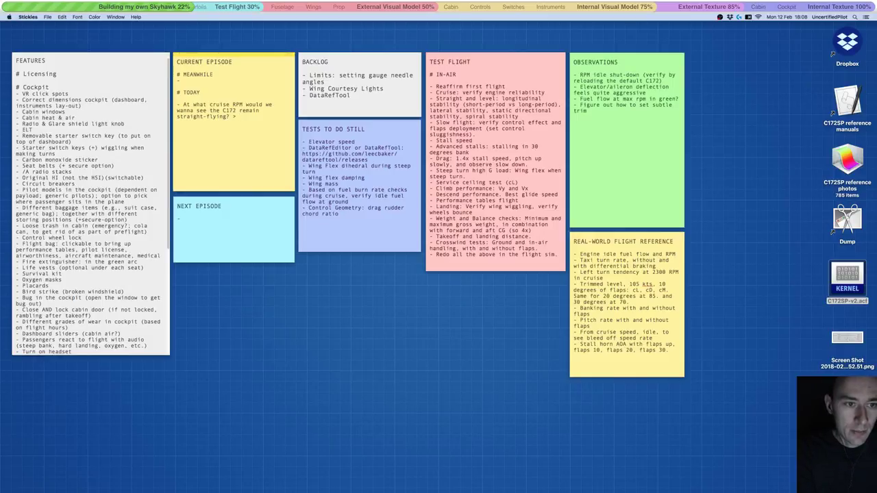
pyautogui.write('Design ')
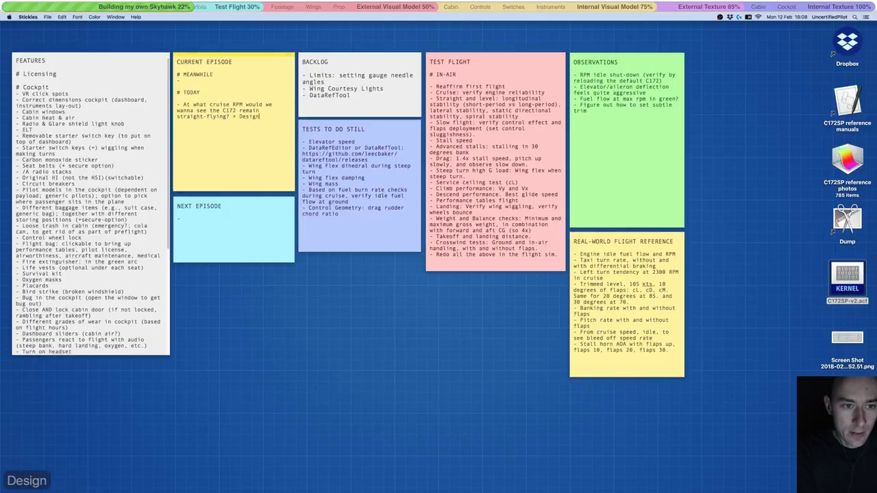
pyautogui.write('RPM')
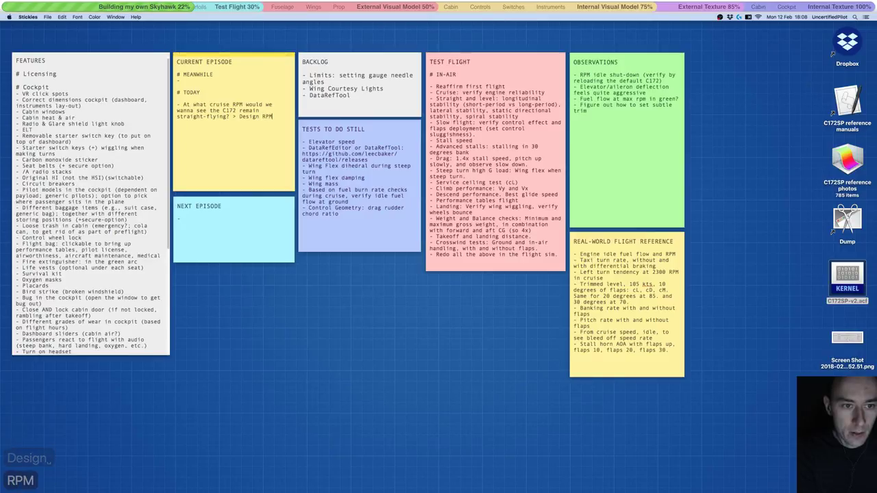
pyautogui.write(' of the prope')
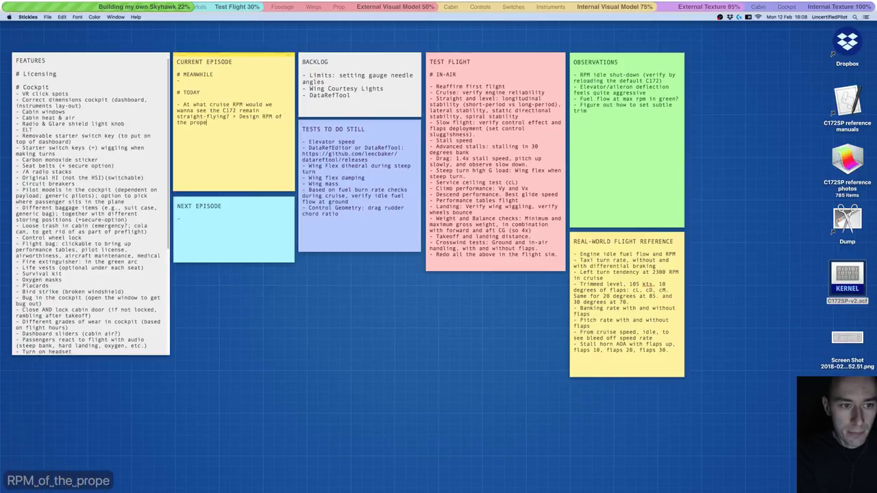
pyautogui.write('ller and ')
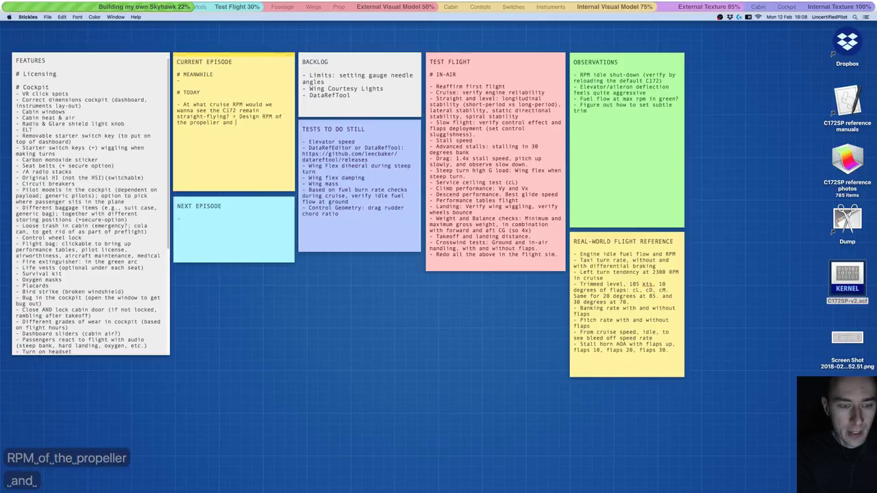
pyautogui.write('c')
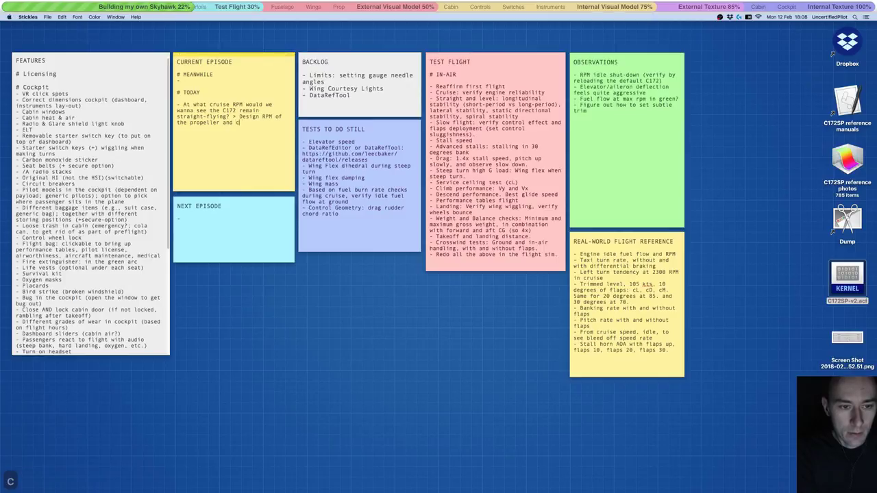
pyautogui.write('ruise speed (see')
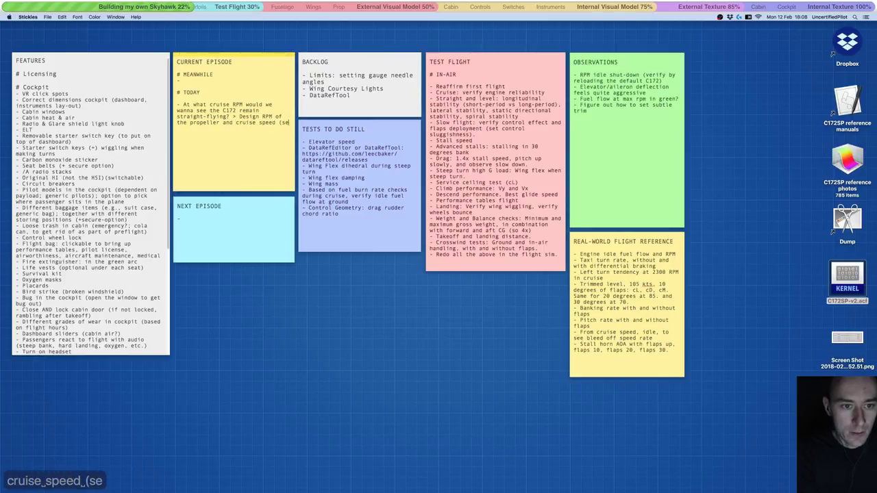
pyautogui.press('BackSpace')
pyautogui.write('e PM at ')
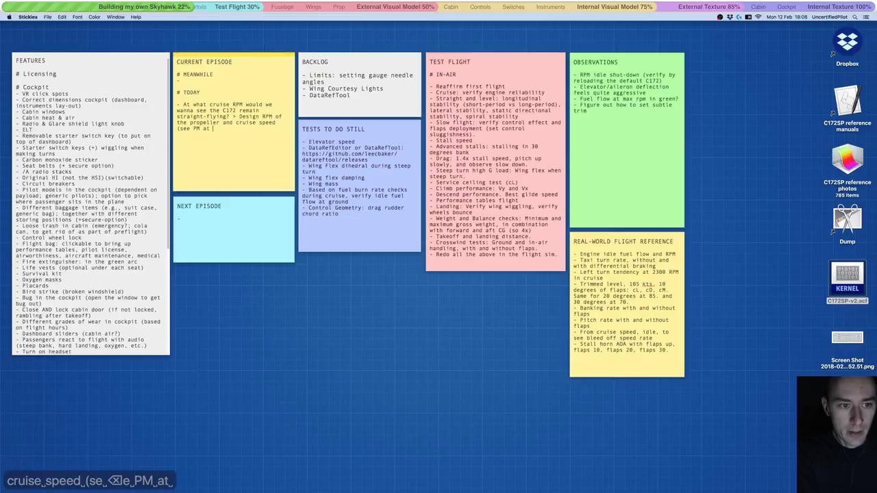
pyautogui.write('Engine specs!)')
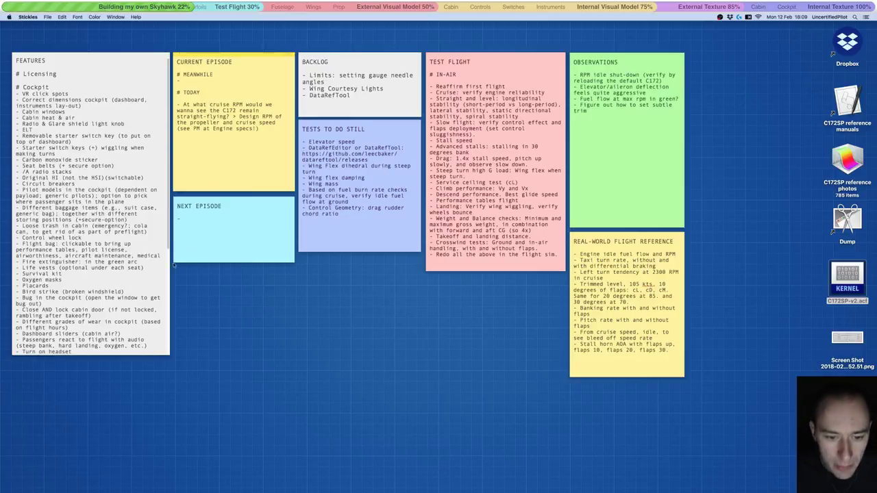
pyautogui.click(254, 307)
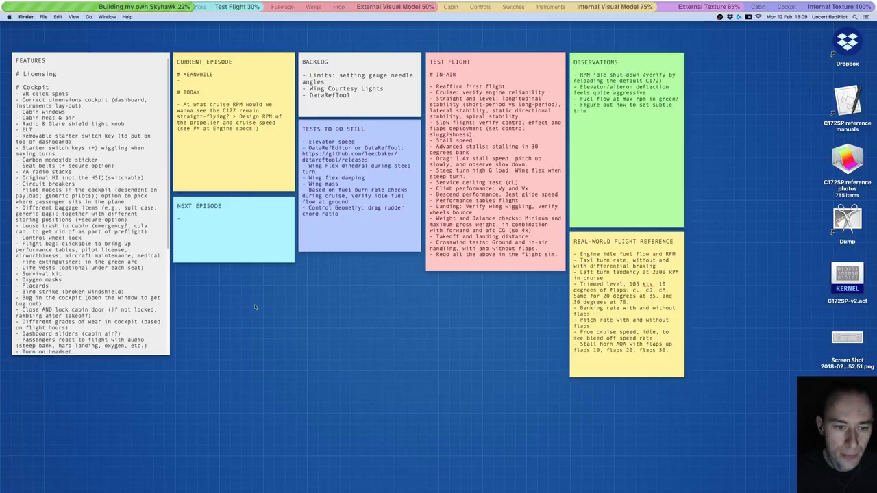
pyautogui.click(201, 85)
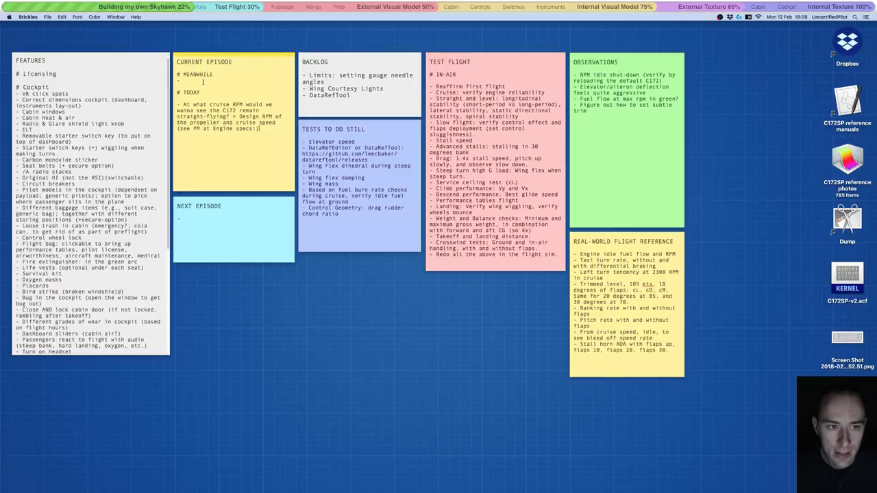